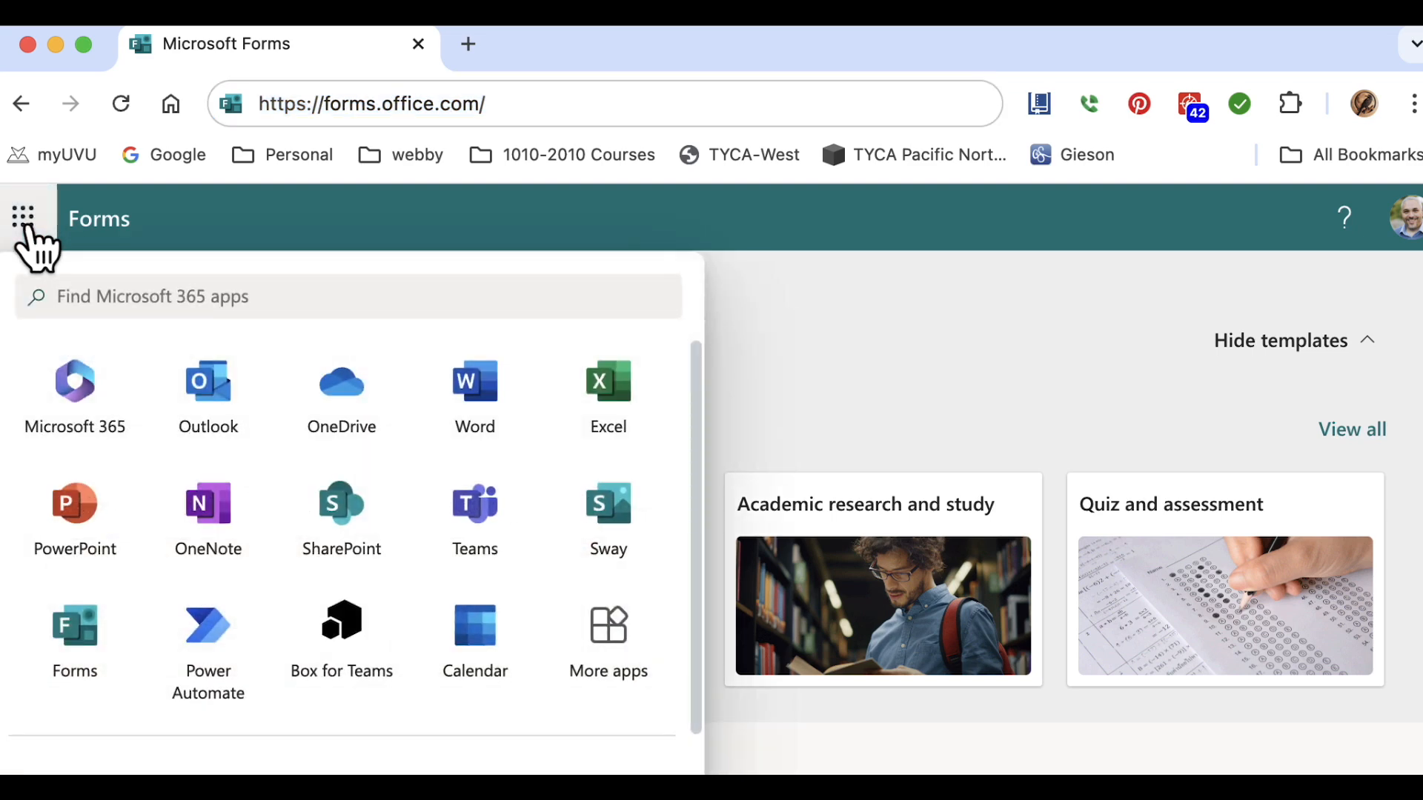
# - Search the Microsoft 365 app list for "forms" and close the list again
pyautogui.click(320, 296)
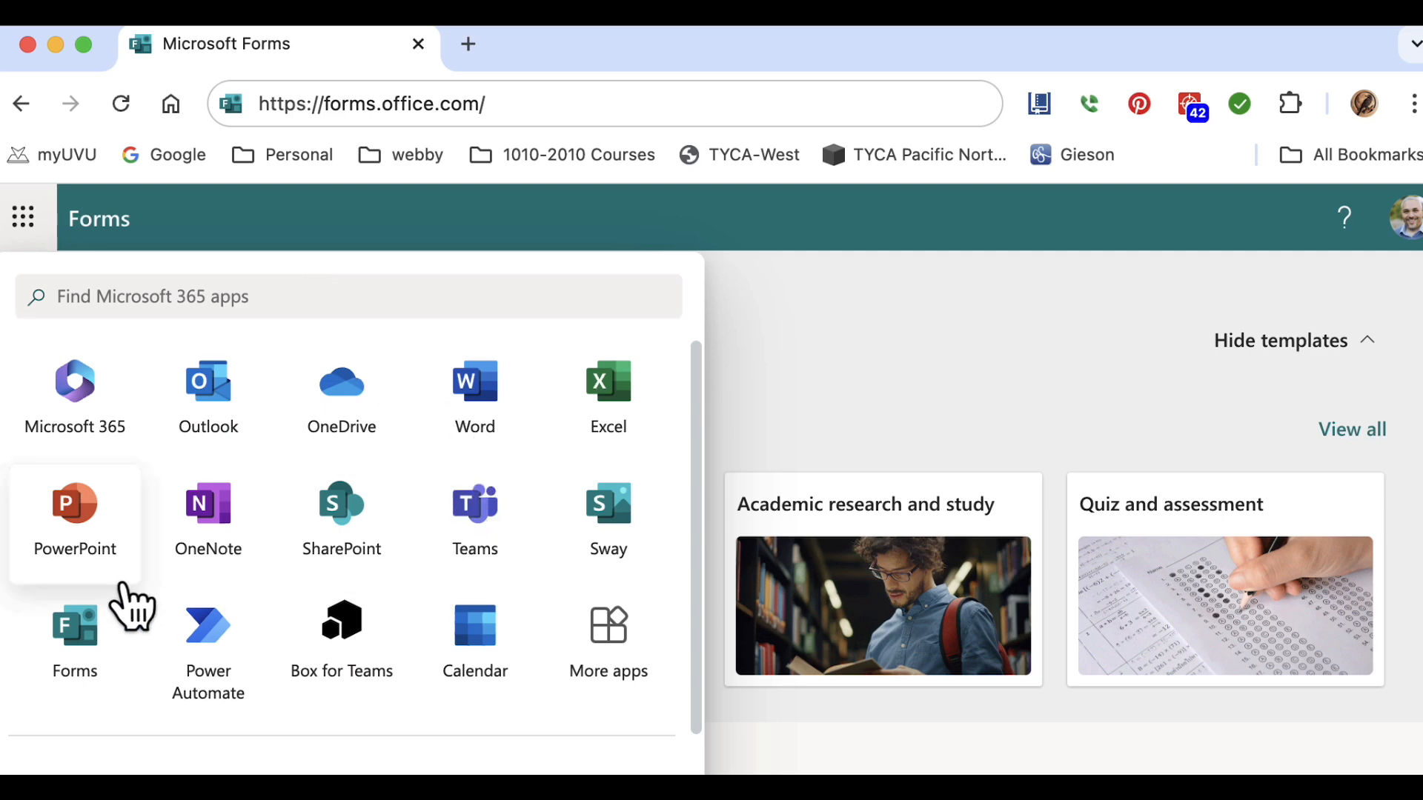
pyautogui.click(273, 282)
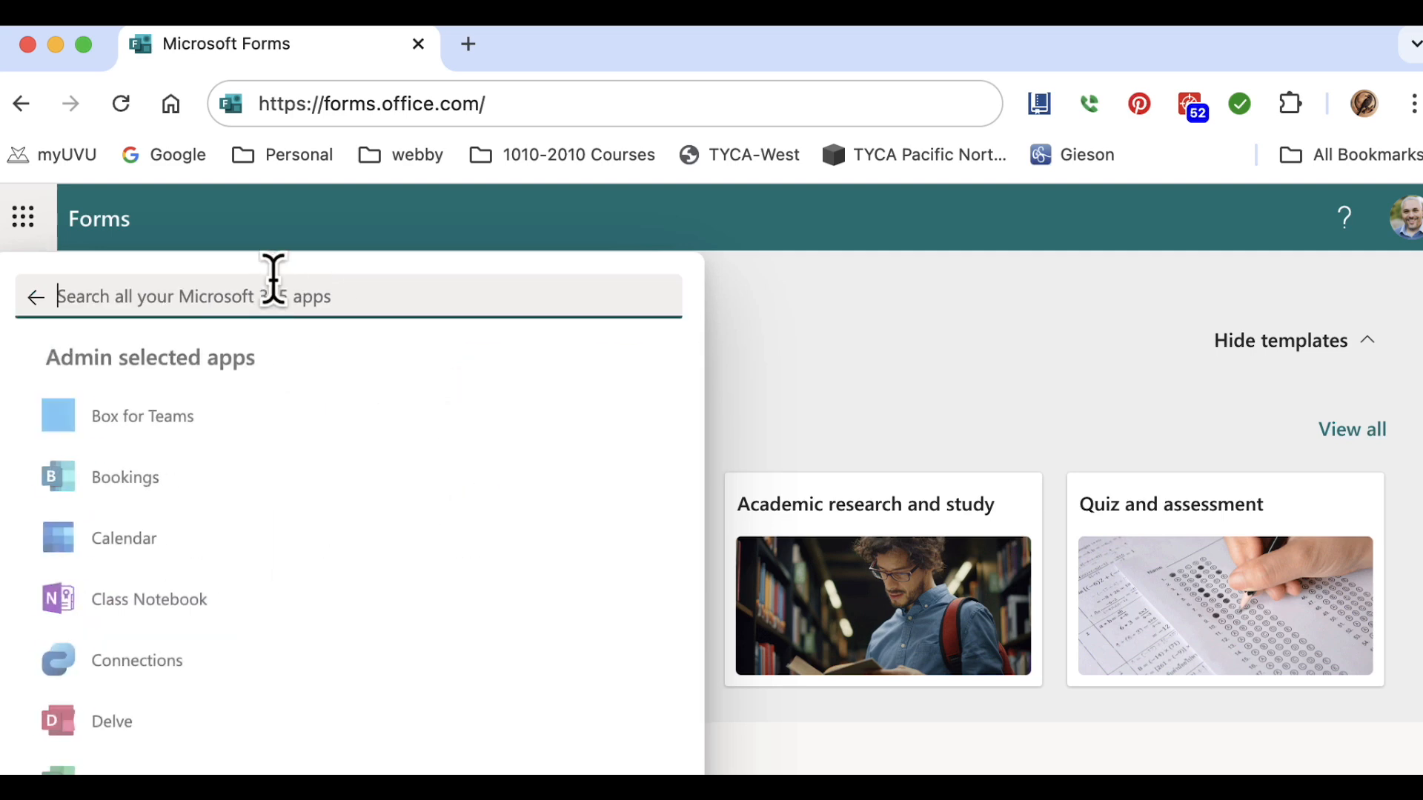
pyautogui.write('forms')
pyautogui.press('BackSpace')
pyautogui.write('ms')
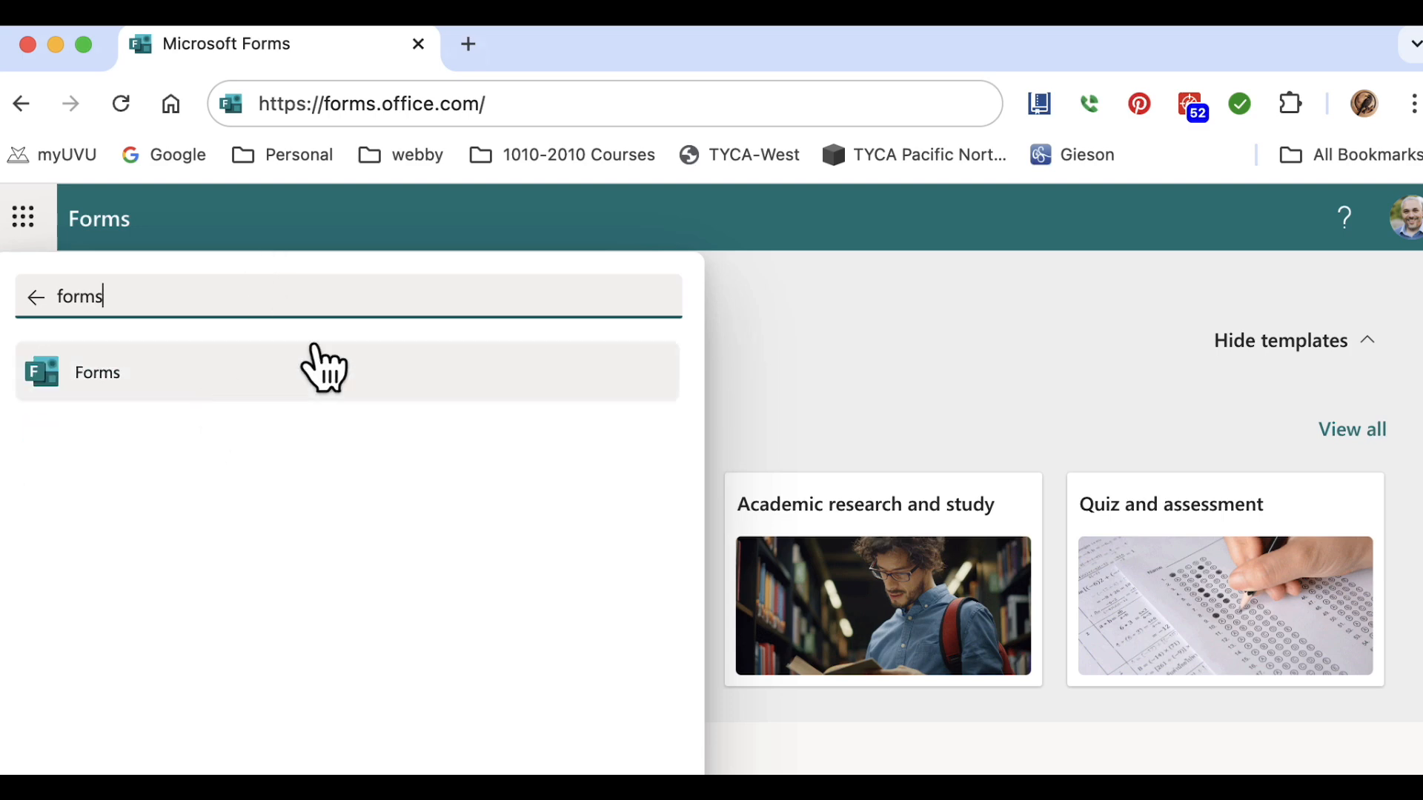
pyautogui.click(879, 357)
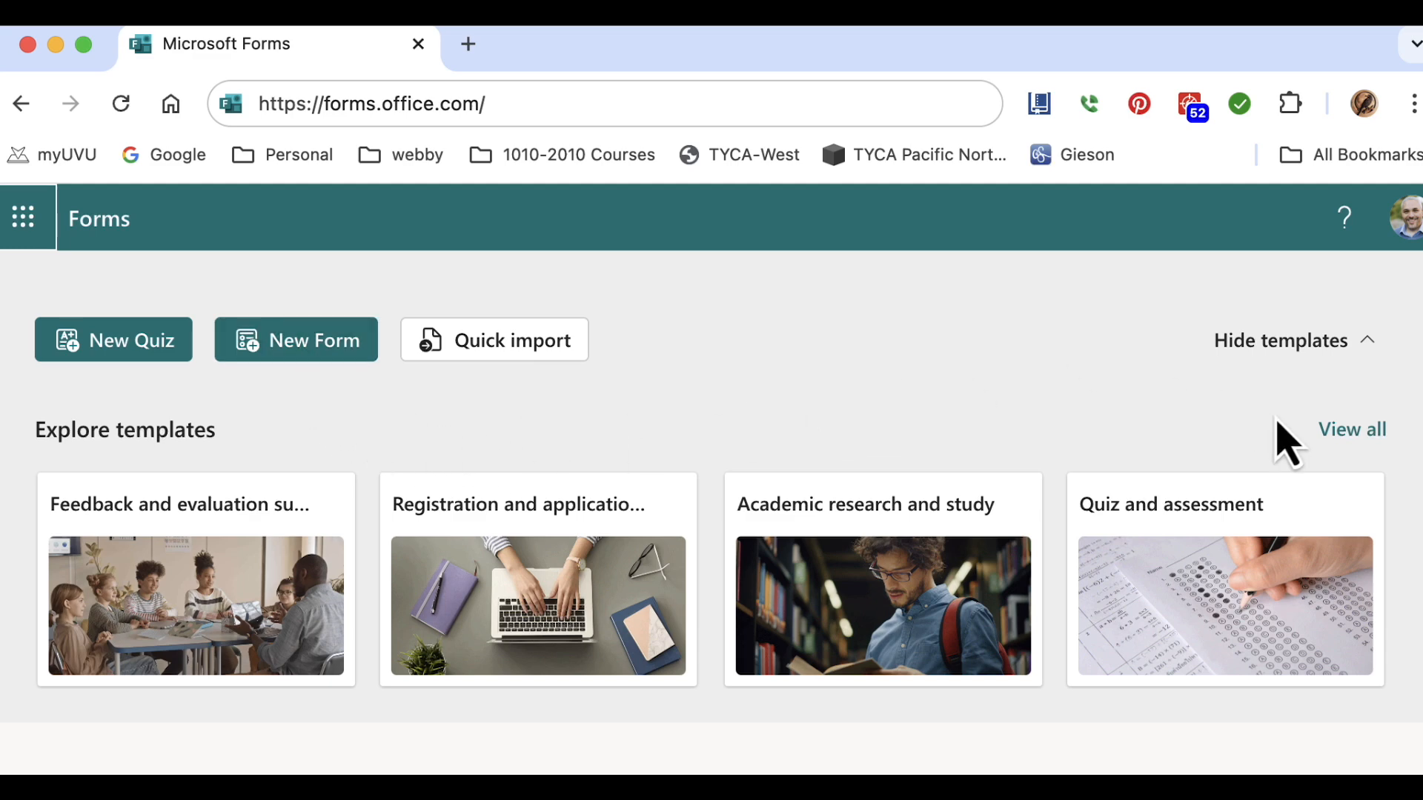
# - Browse the full template gallery through its categories and return to the Forms start page
pyautogui.click(1314, 437)
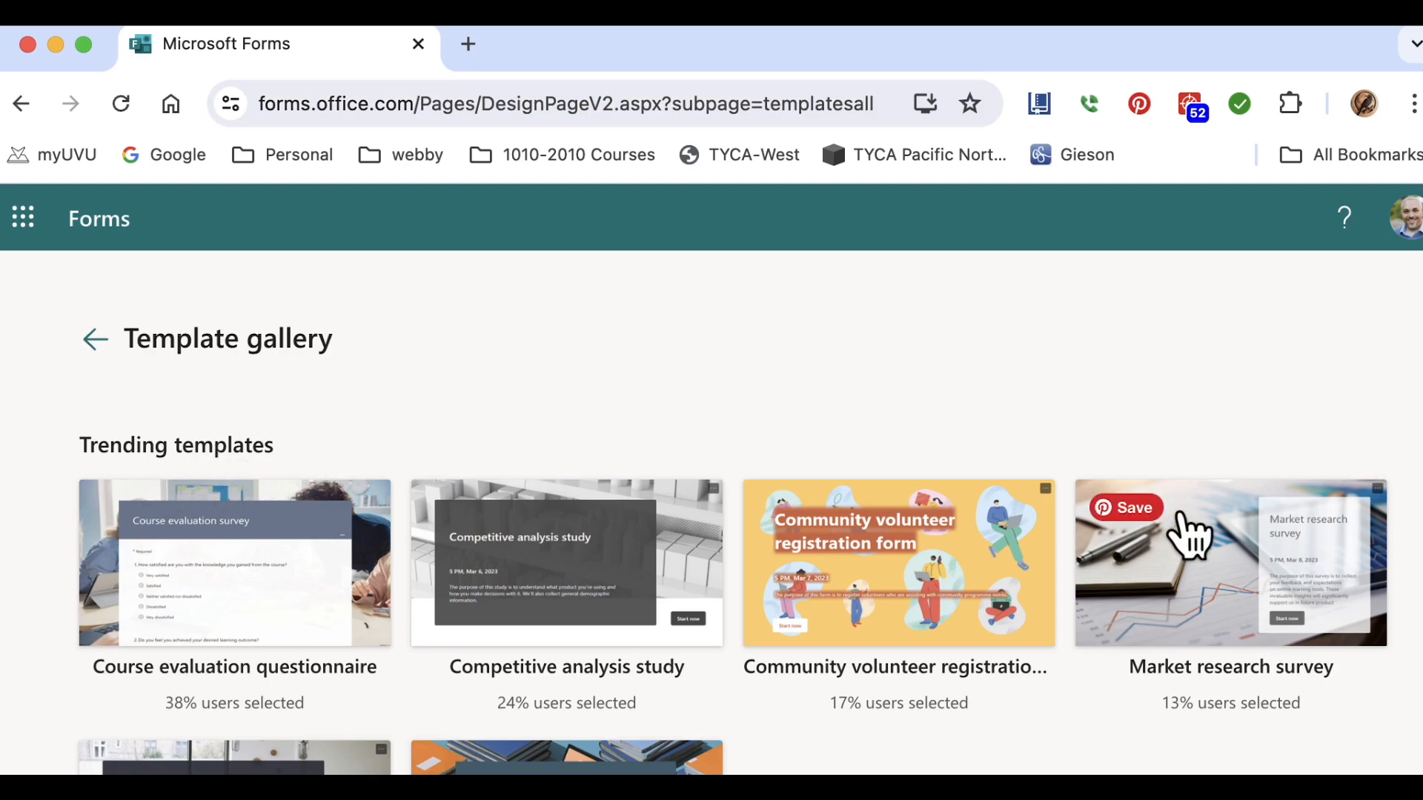
pyautogui.scroll(-15, 1412, 474)
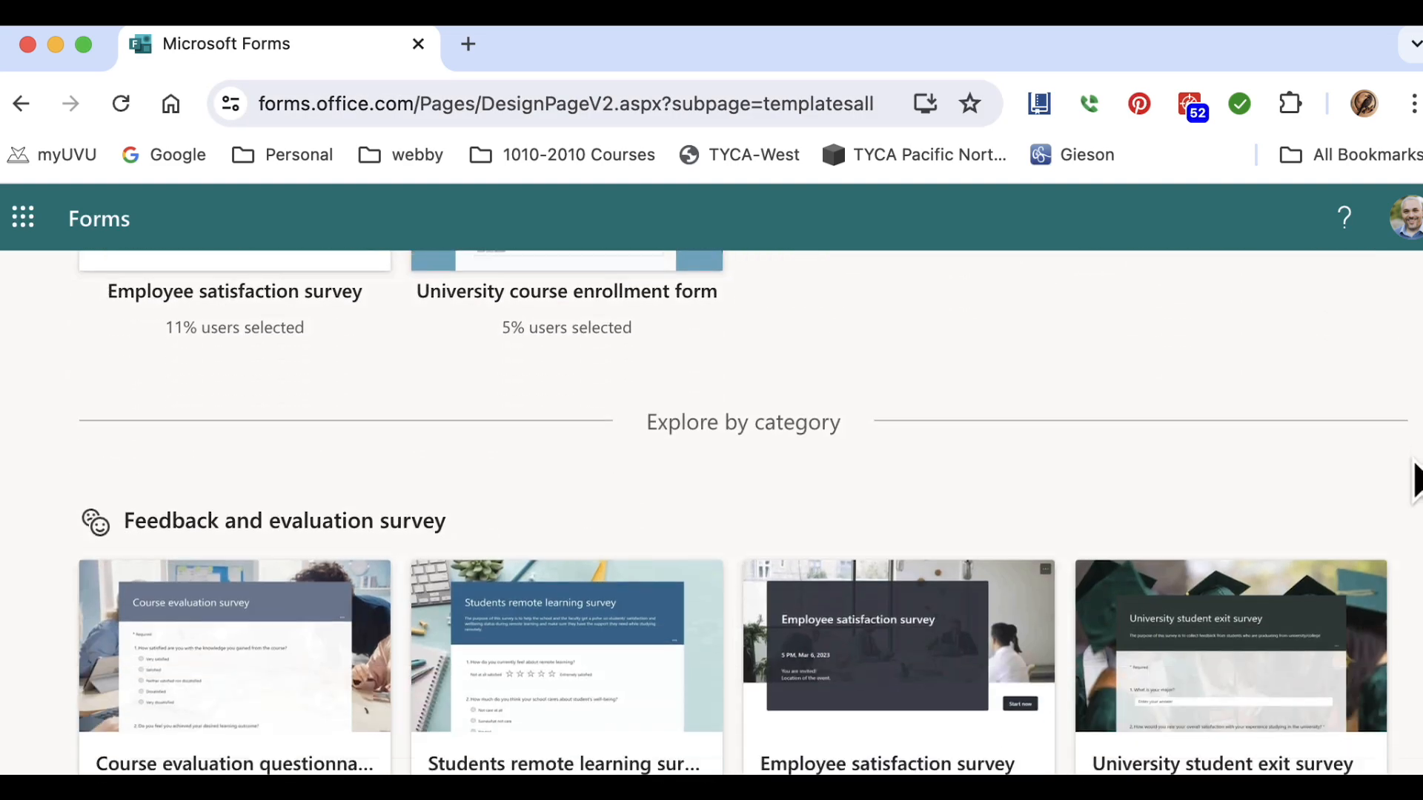
pyautogui.scroll(-10, 1412, 574)
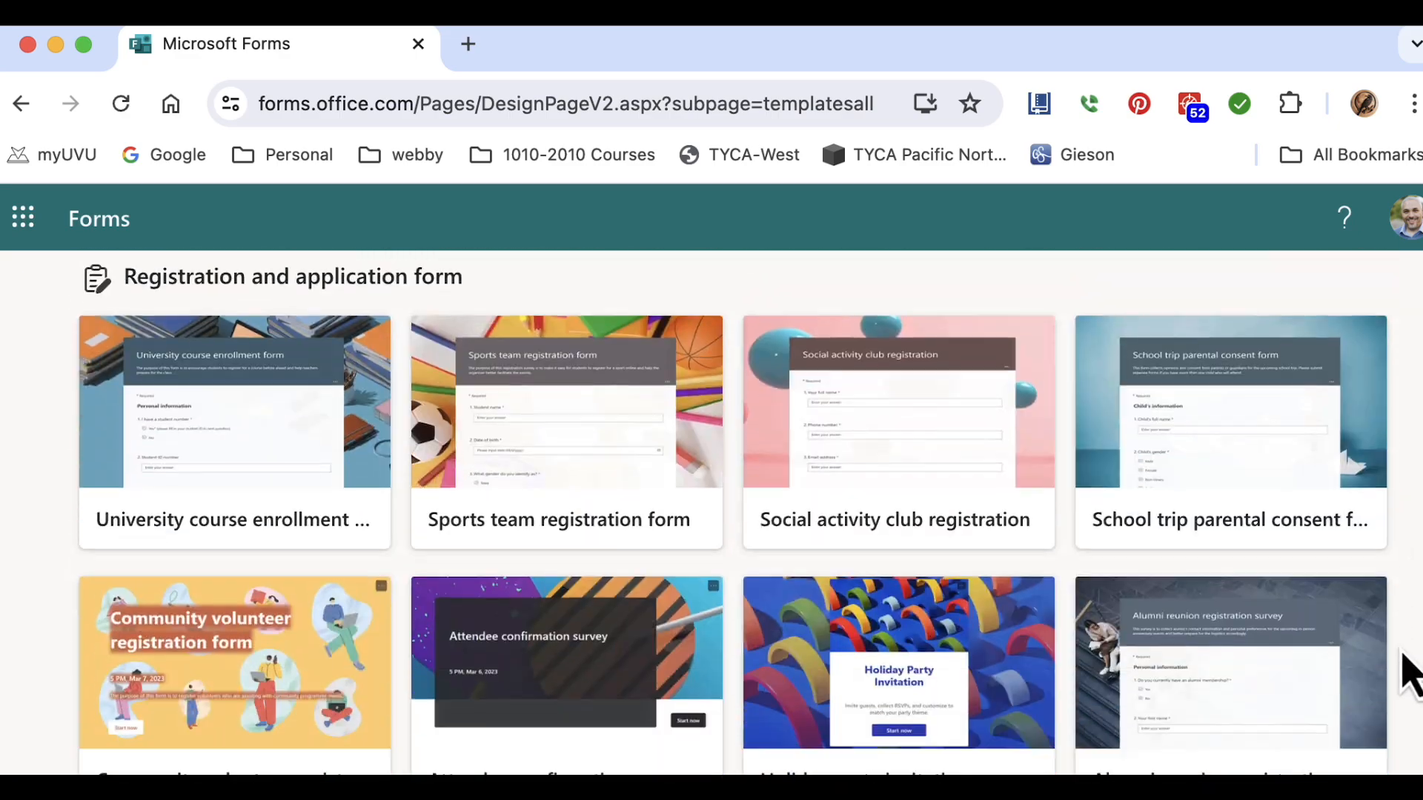
pyautogui.scroll(-5, 1388, 770)
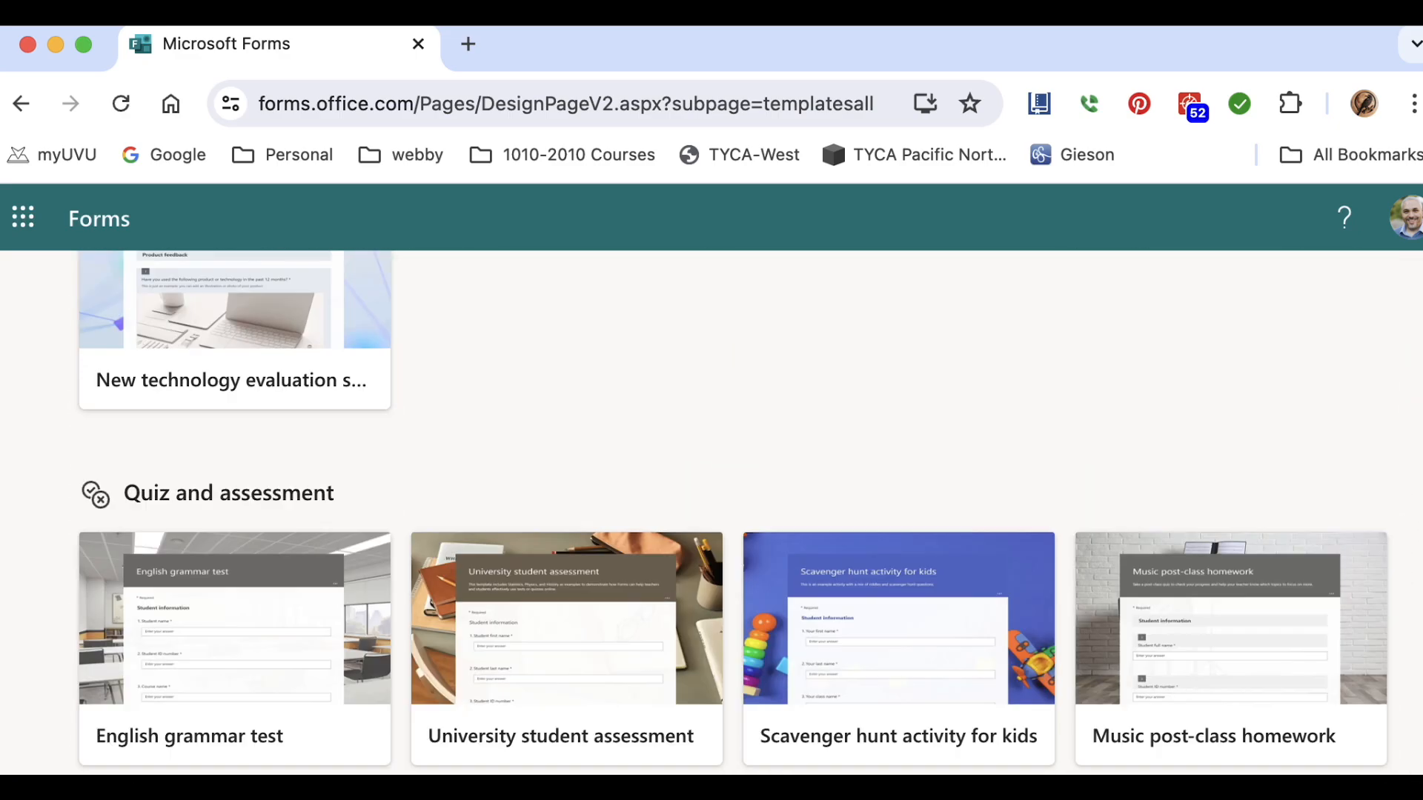
pyautogui.scroll(20, 1372, 705)
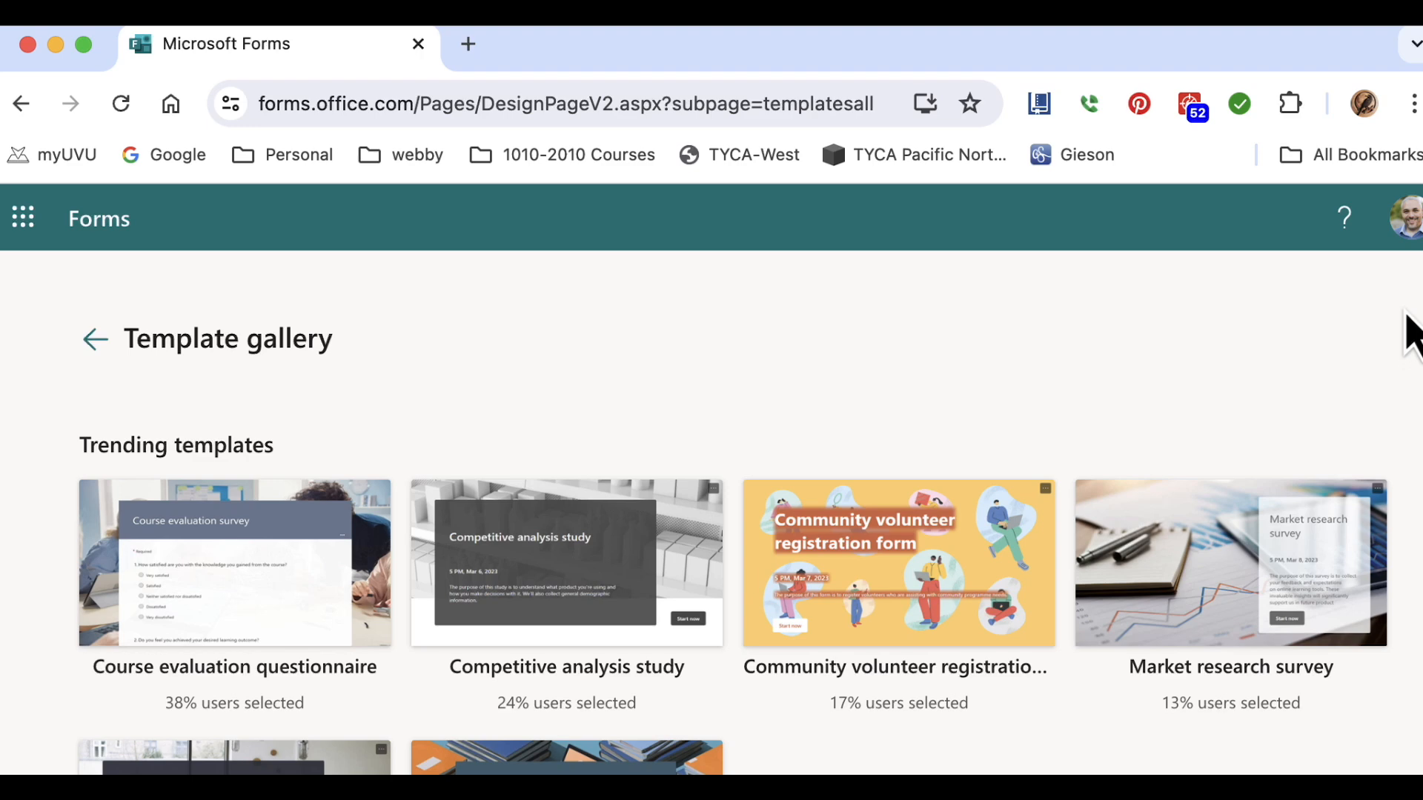
pyautogui.click(95, 341)
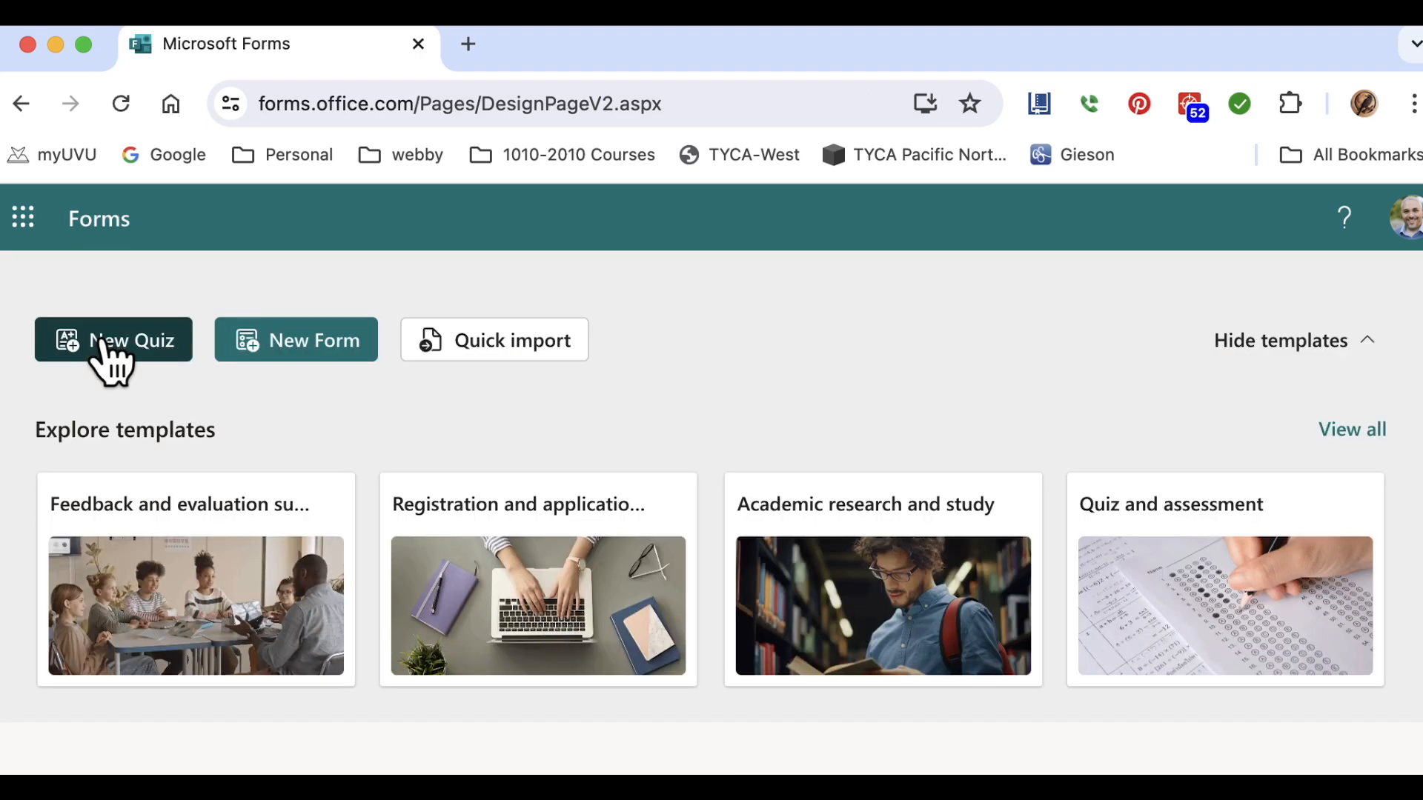
# - Create a new blank form and title it "Sample Survey"
pyautogui.click(315, 371)
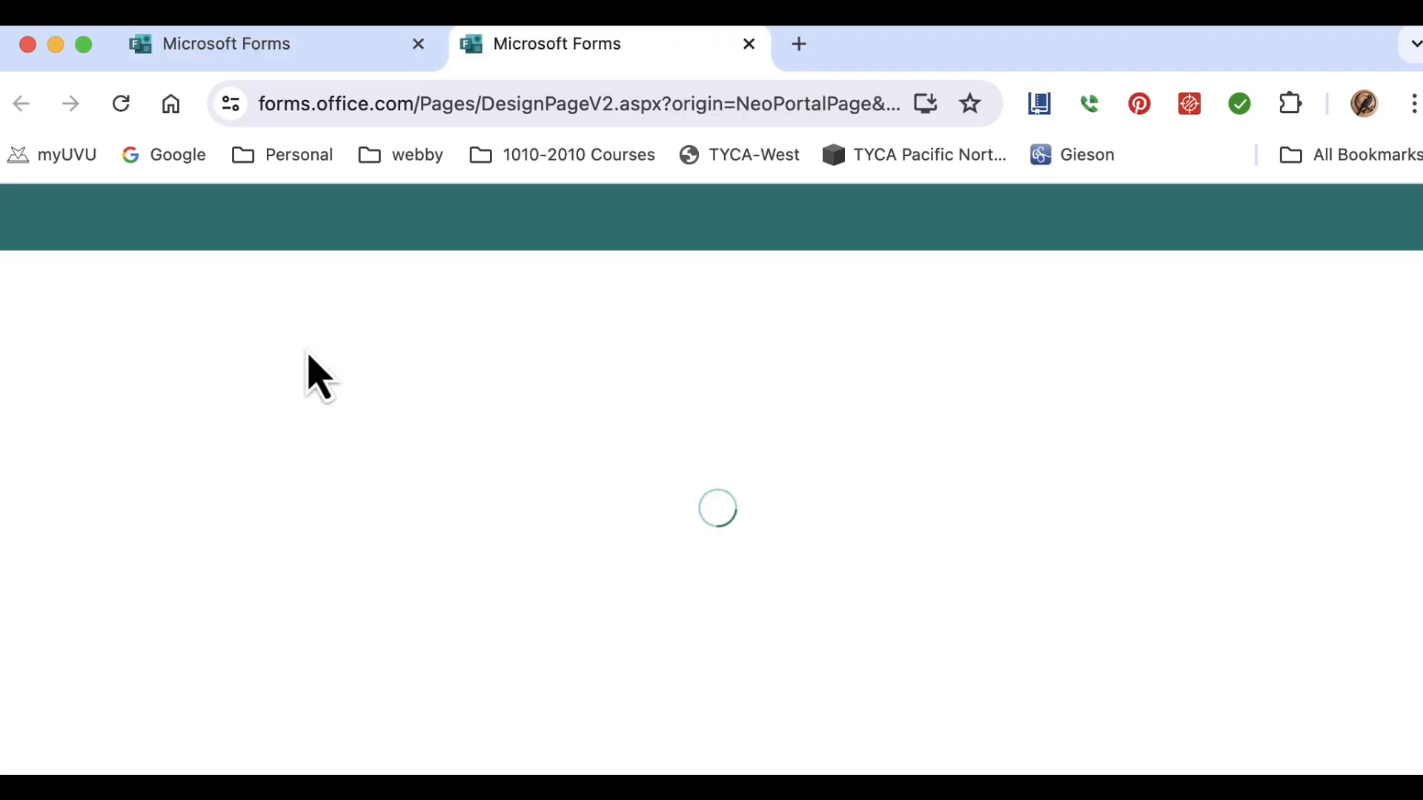
pyautogui.click(268, 441)
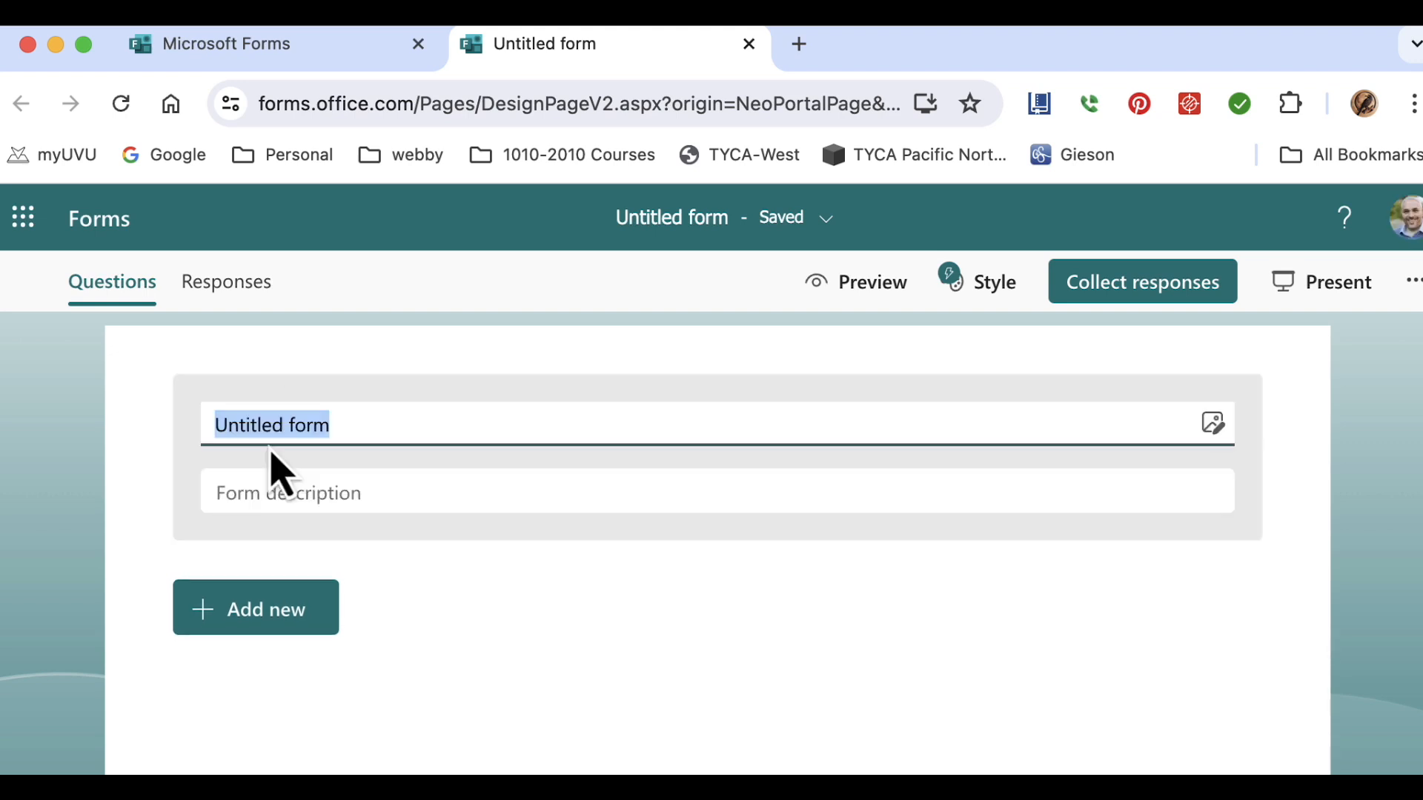
pyautogui.write('Sample Survey')
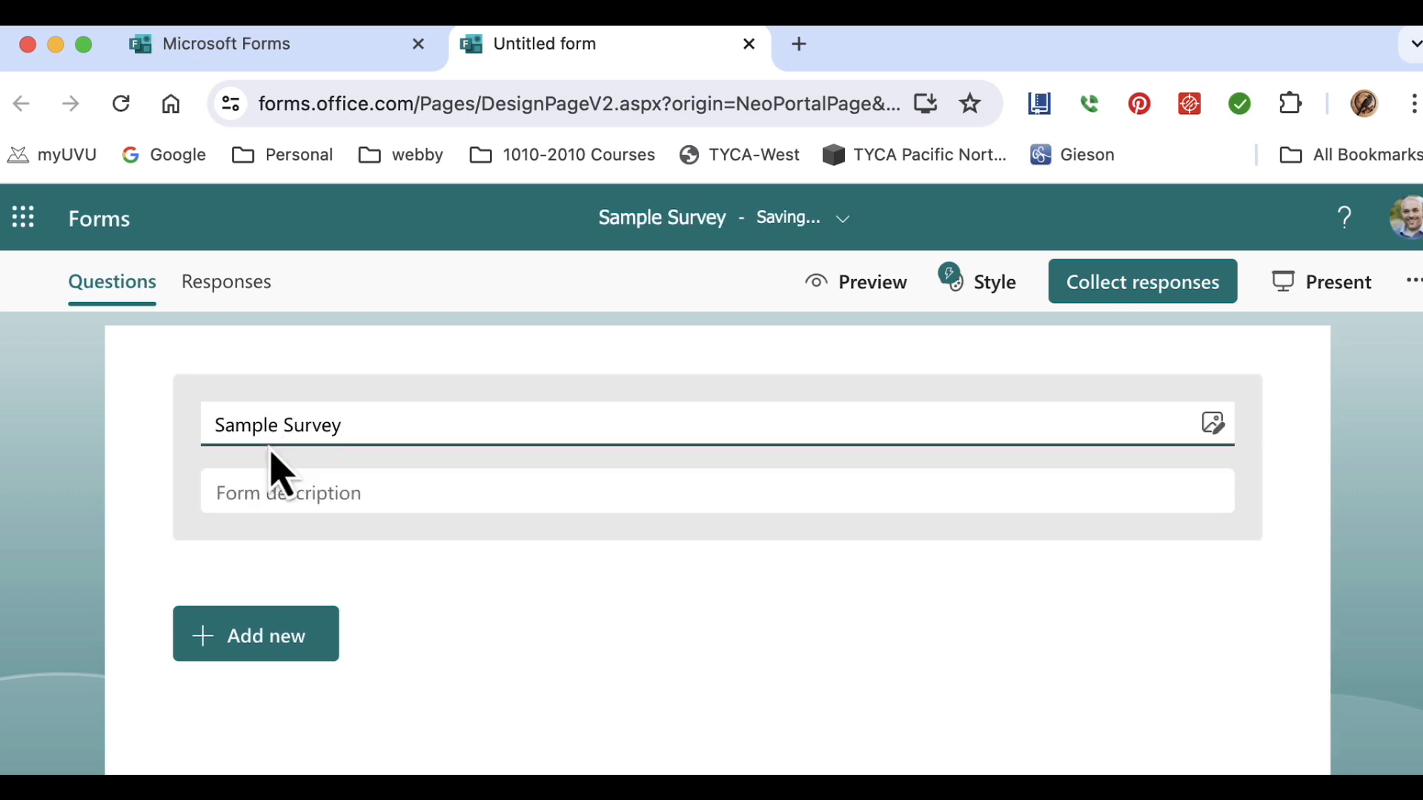
# - Enter the form description "Purpose of the Survey - Participate Information - Anonymity Clause - Thank you statement."
pyautogui.click(253, 489)
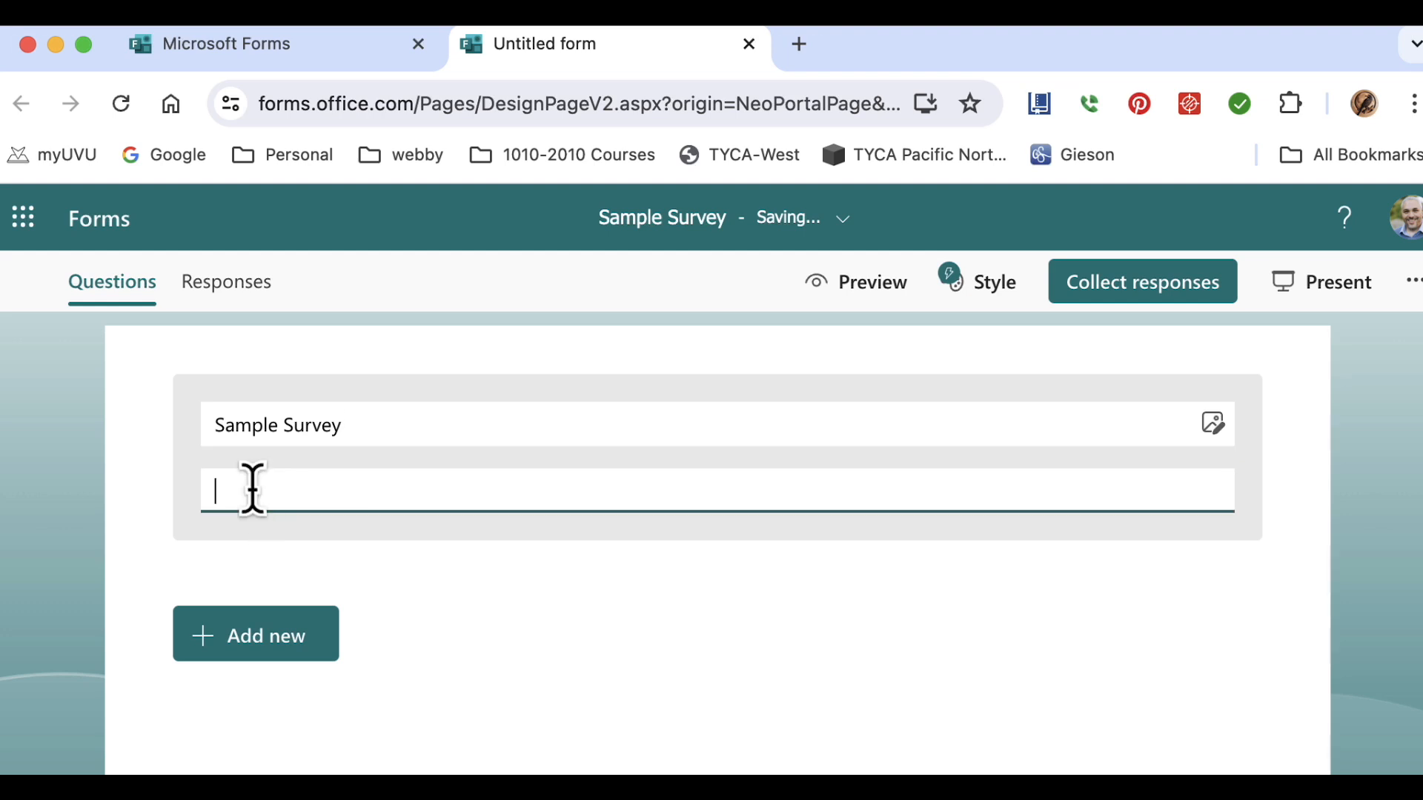
pyautogui.write('Purpose of the Survey -')
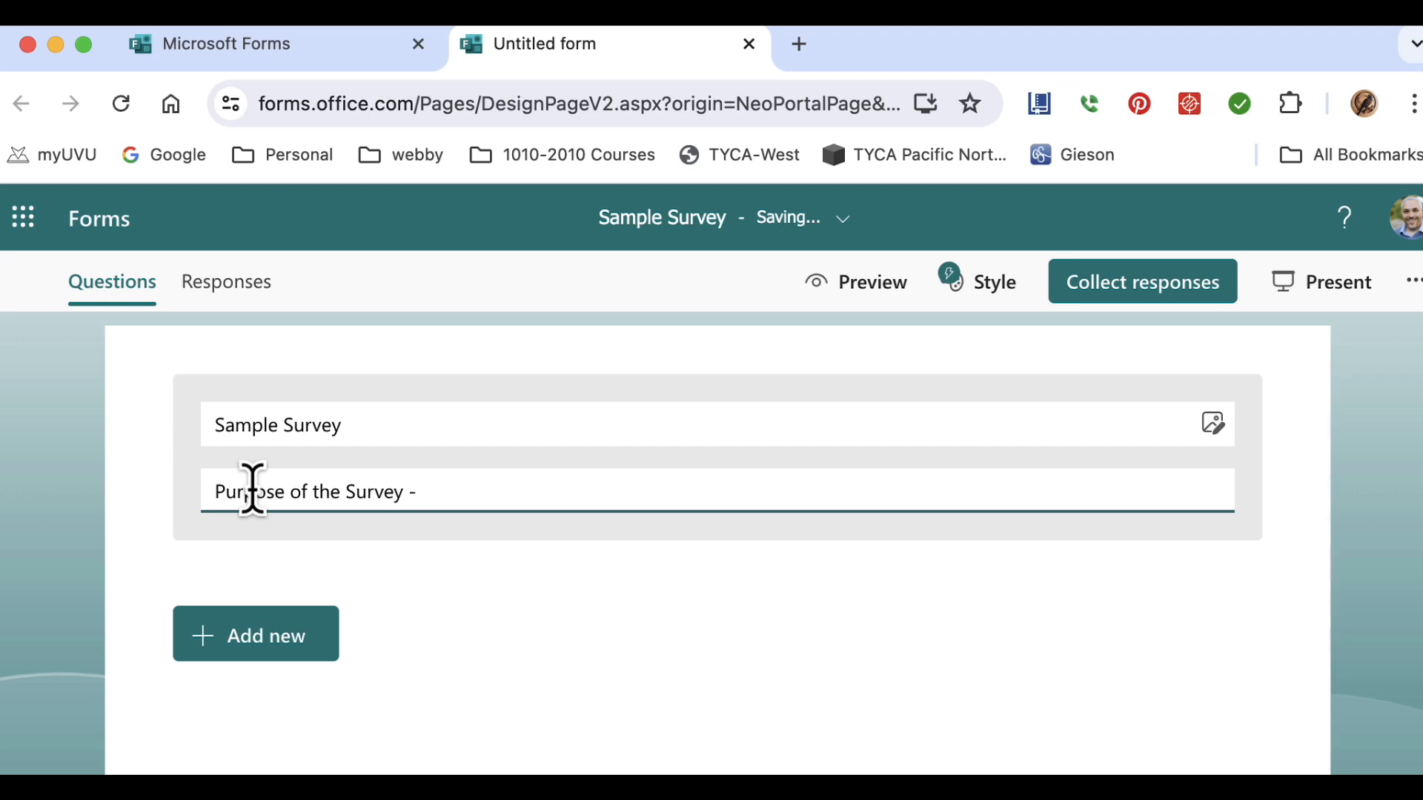
pyautogui.write(' Participate')
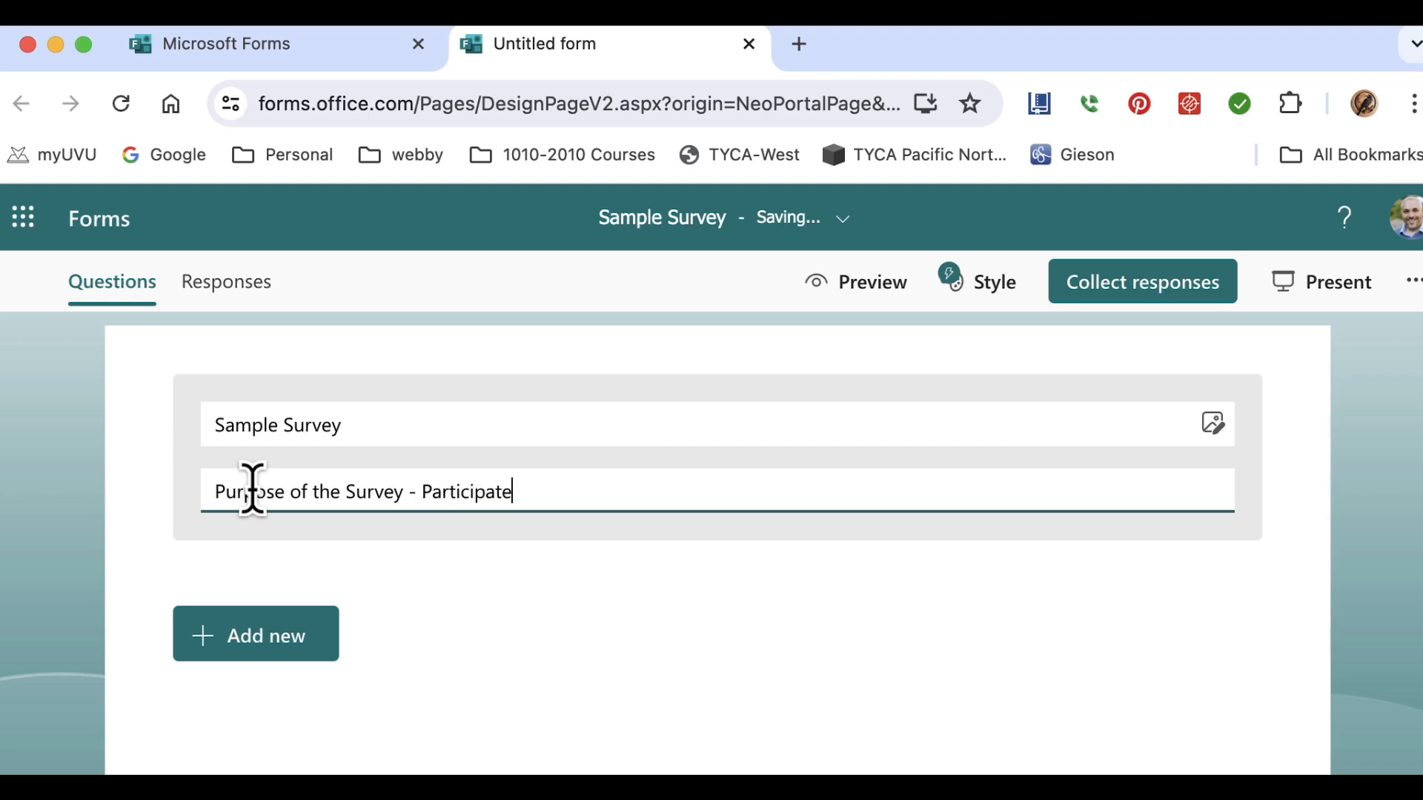
pyautogui.write(' Information - Anonymit')
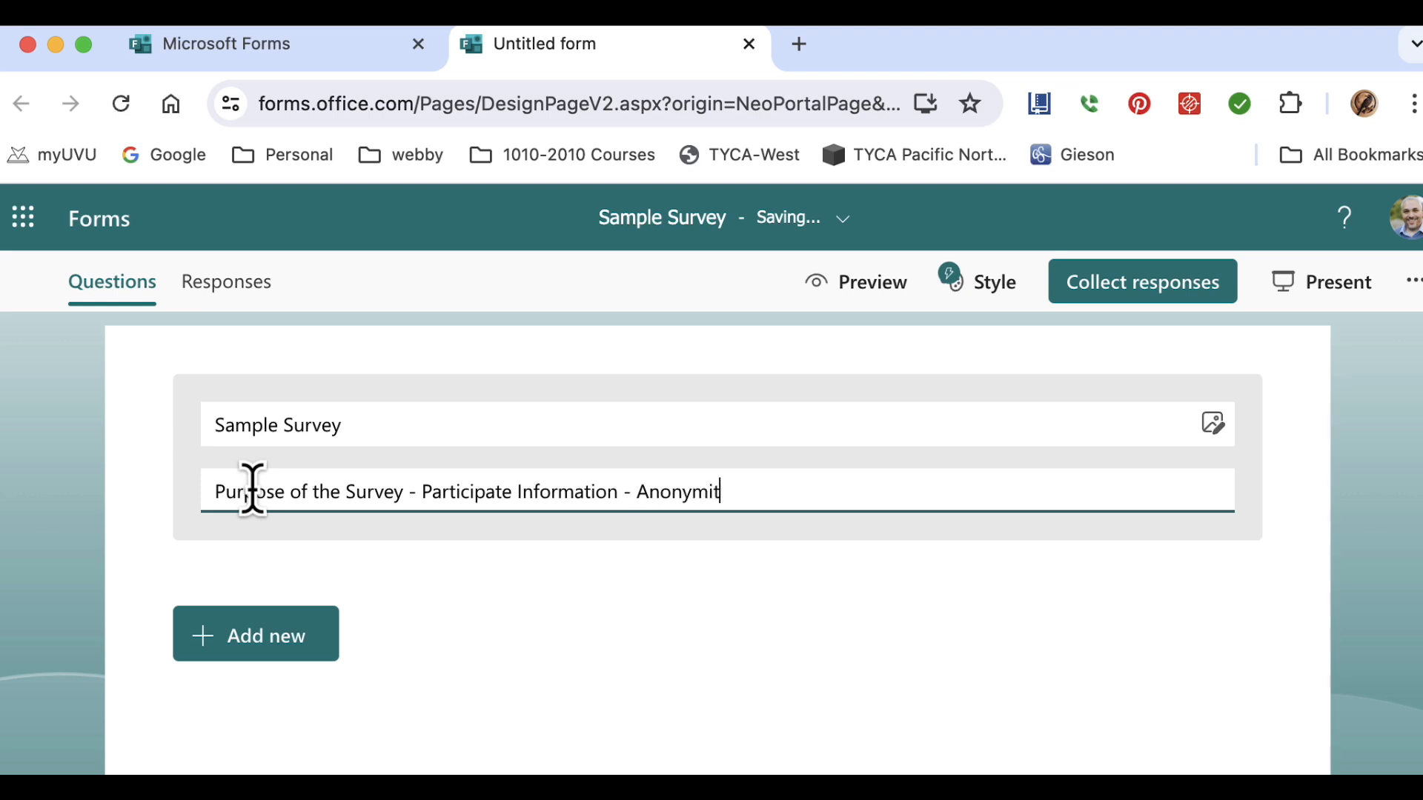
pyautogui.write('y Clause - Thank you statement')
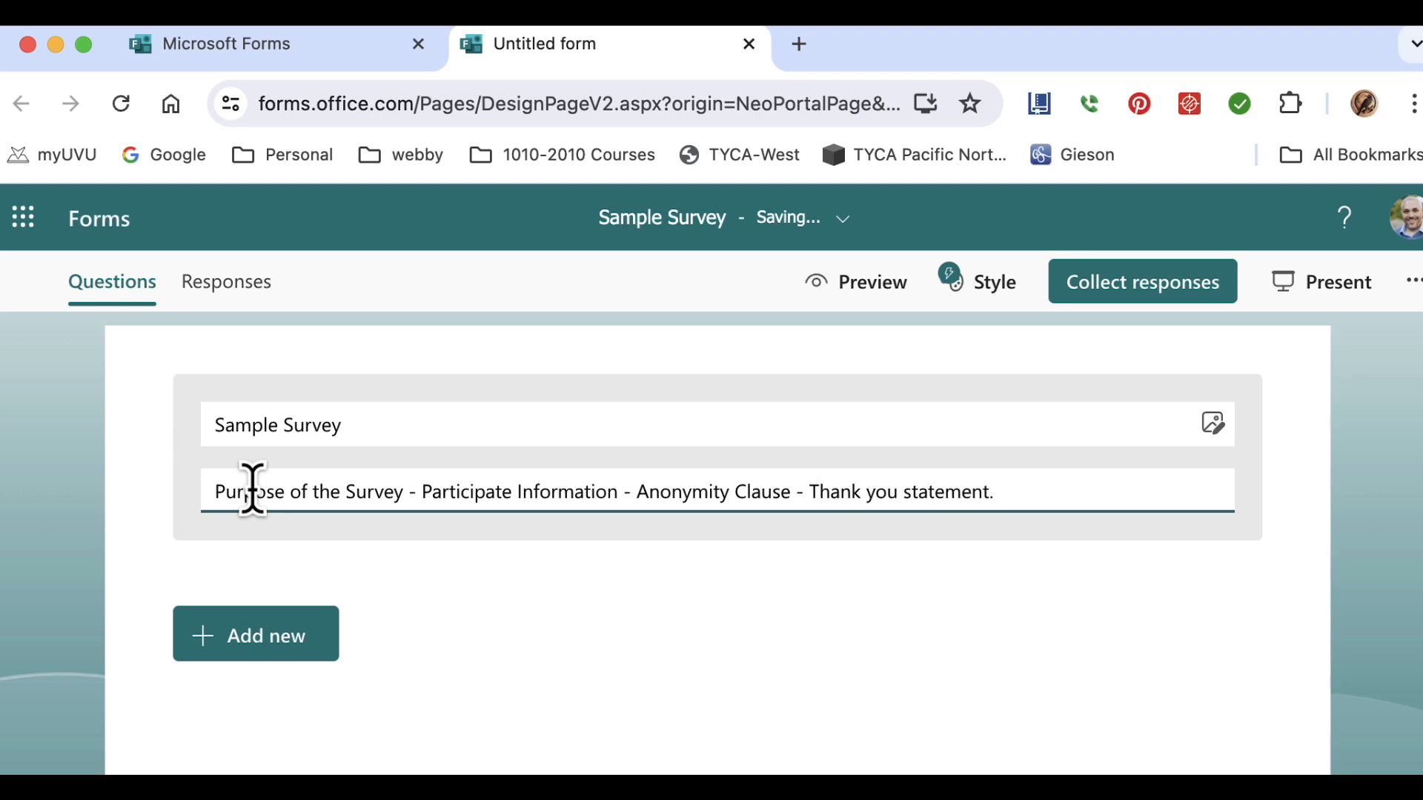
pyautogui.write('.')
# - Replace the form description with "Welcome. The purpose of this survey is to conduct research on aerobic exercise."
pyautogui.moveTo(994, 492); pyautogui.dragTo(209, 482)
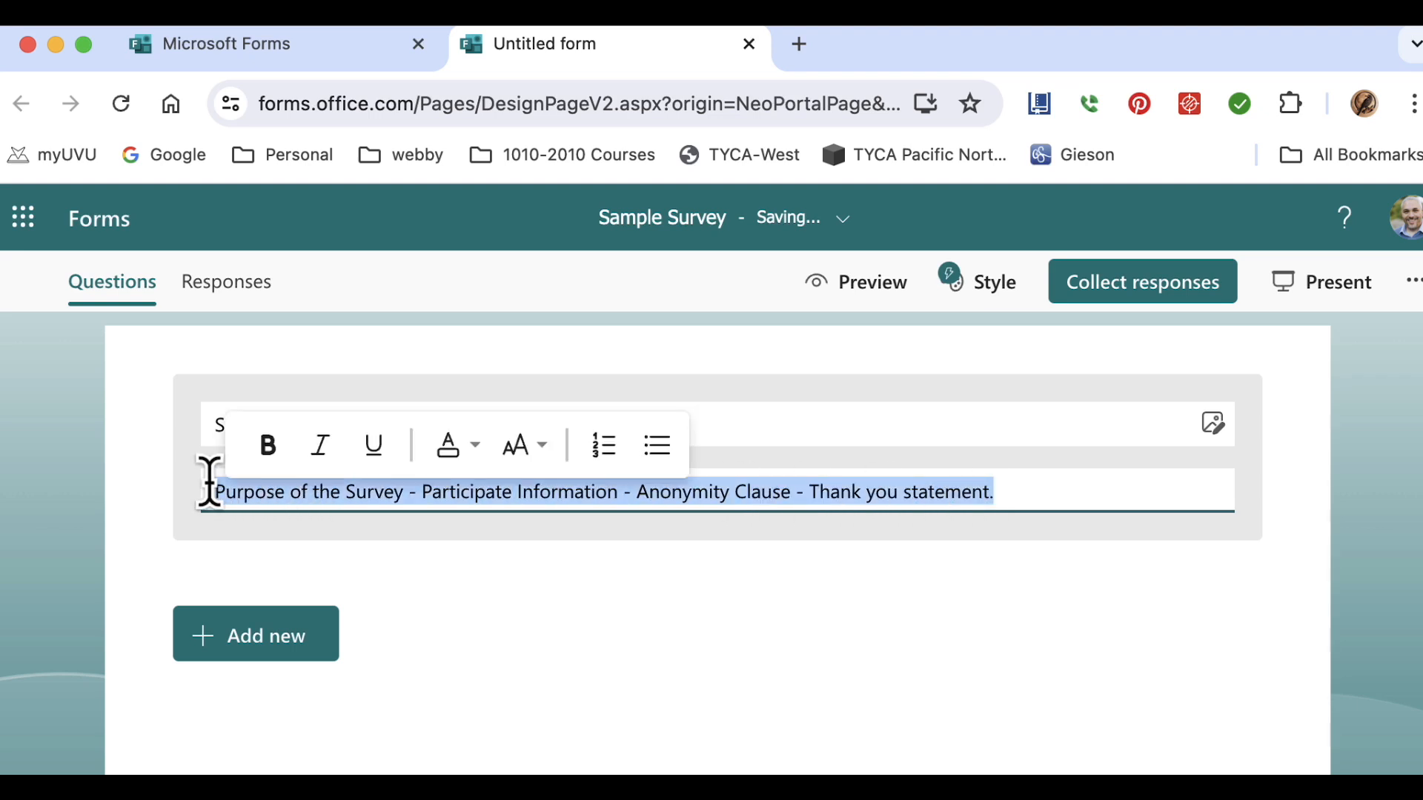
pyautogui.write('Welcome. Th epur')
pyautogui.press('BackSpace')
pyautogui.press('BackSpace')
pyautogui.press('BackSpace')
pyautogui.write('e purpo')
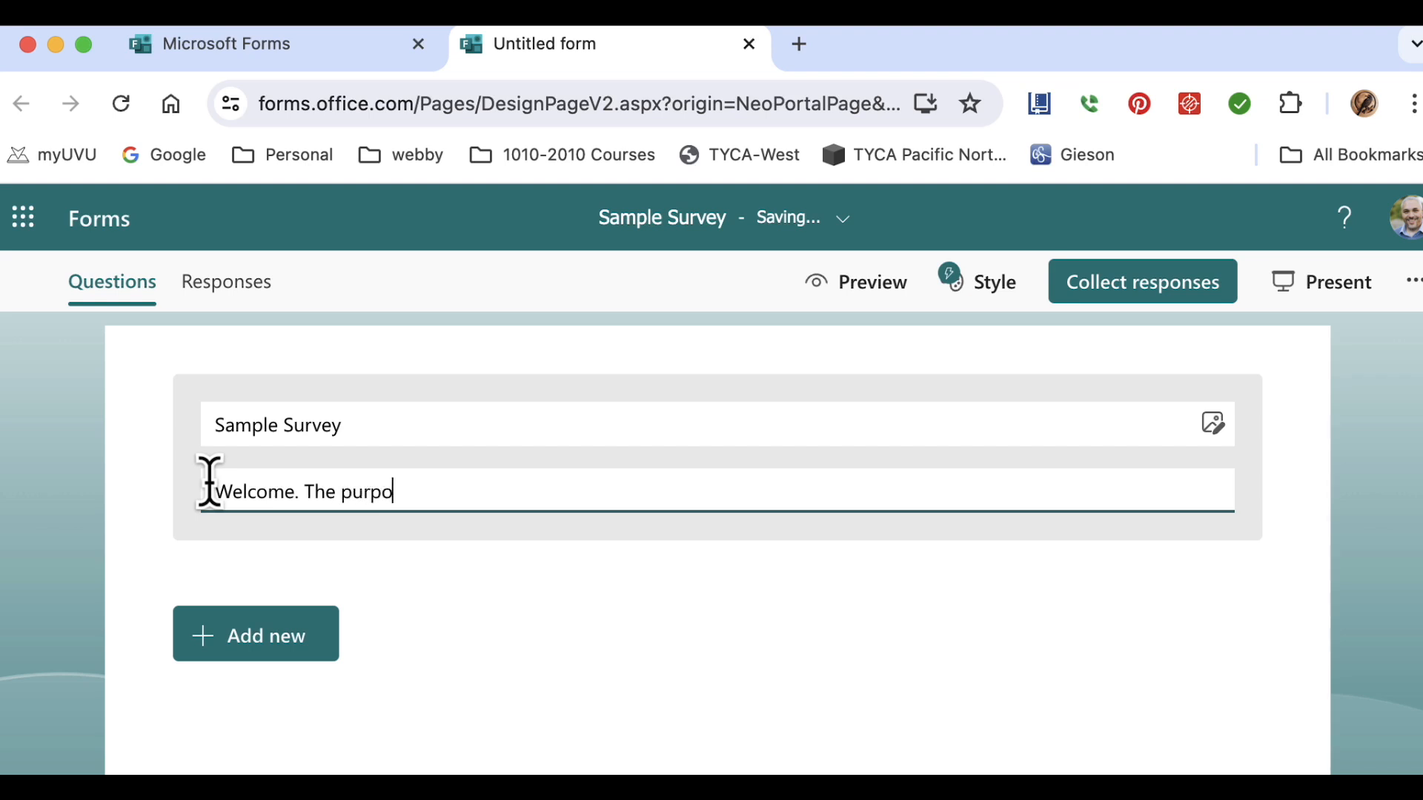
pyautogui.write('se of this survey i')
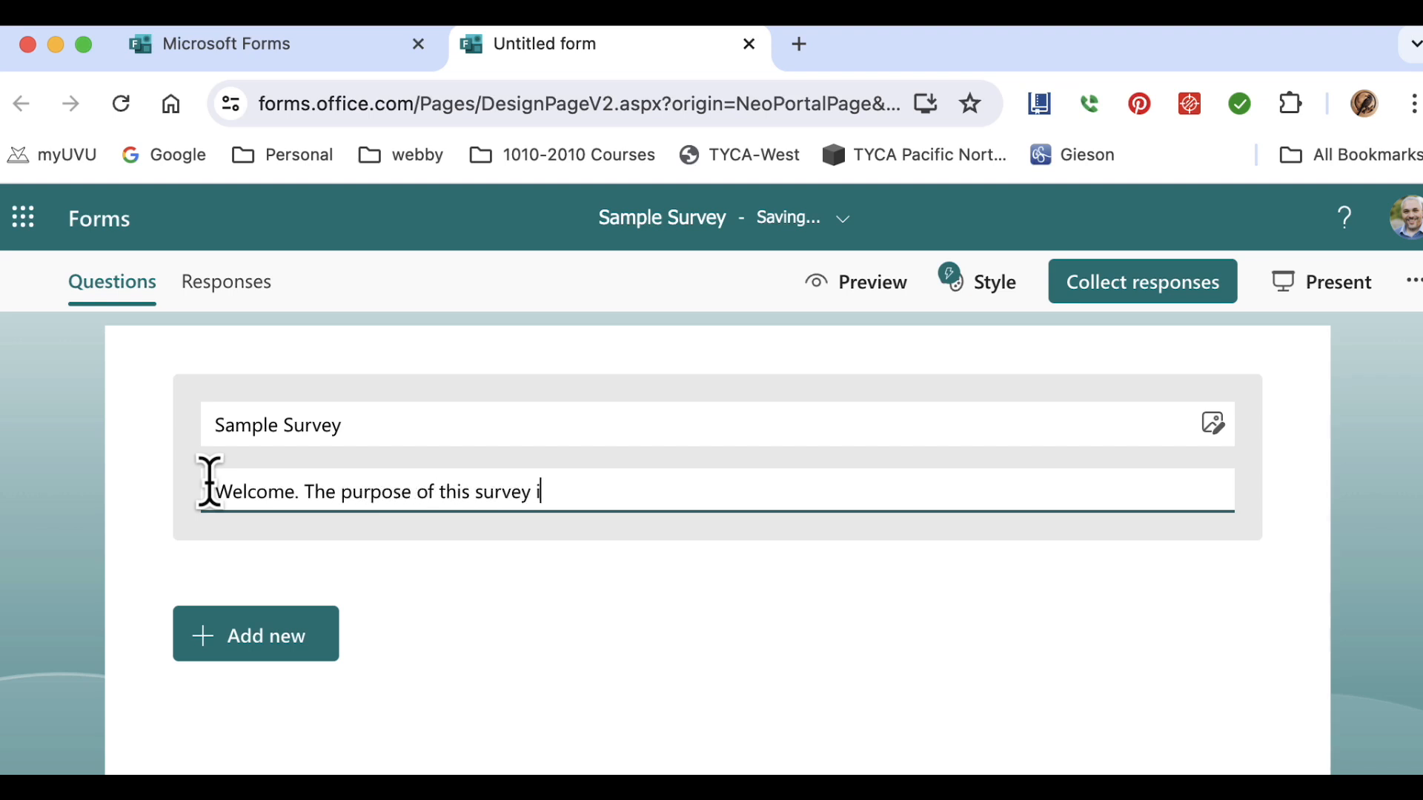
pyautogui.write('s to conduct re')
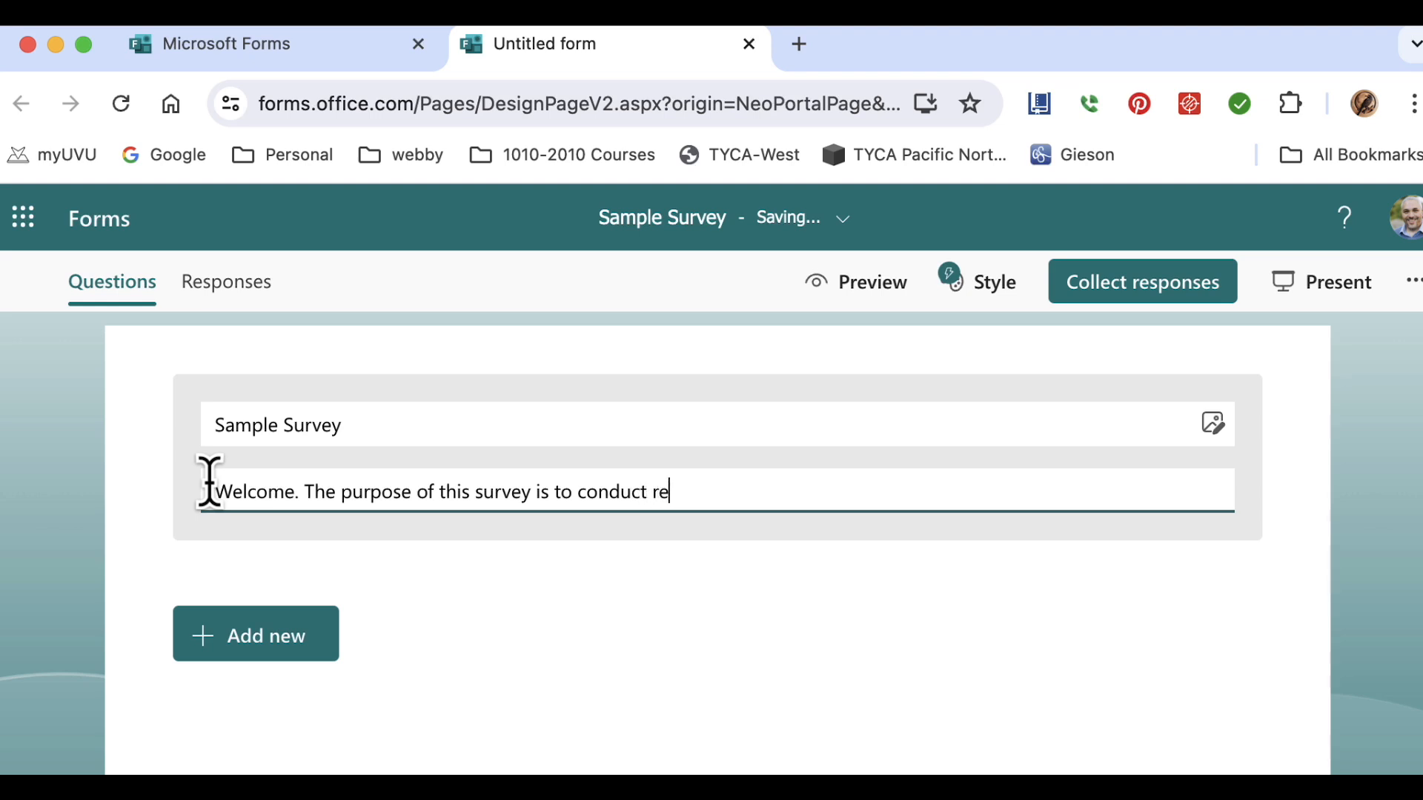
pyautogui.write('seearch on aerobic exercise.')
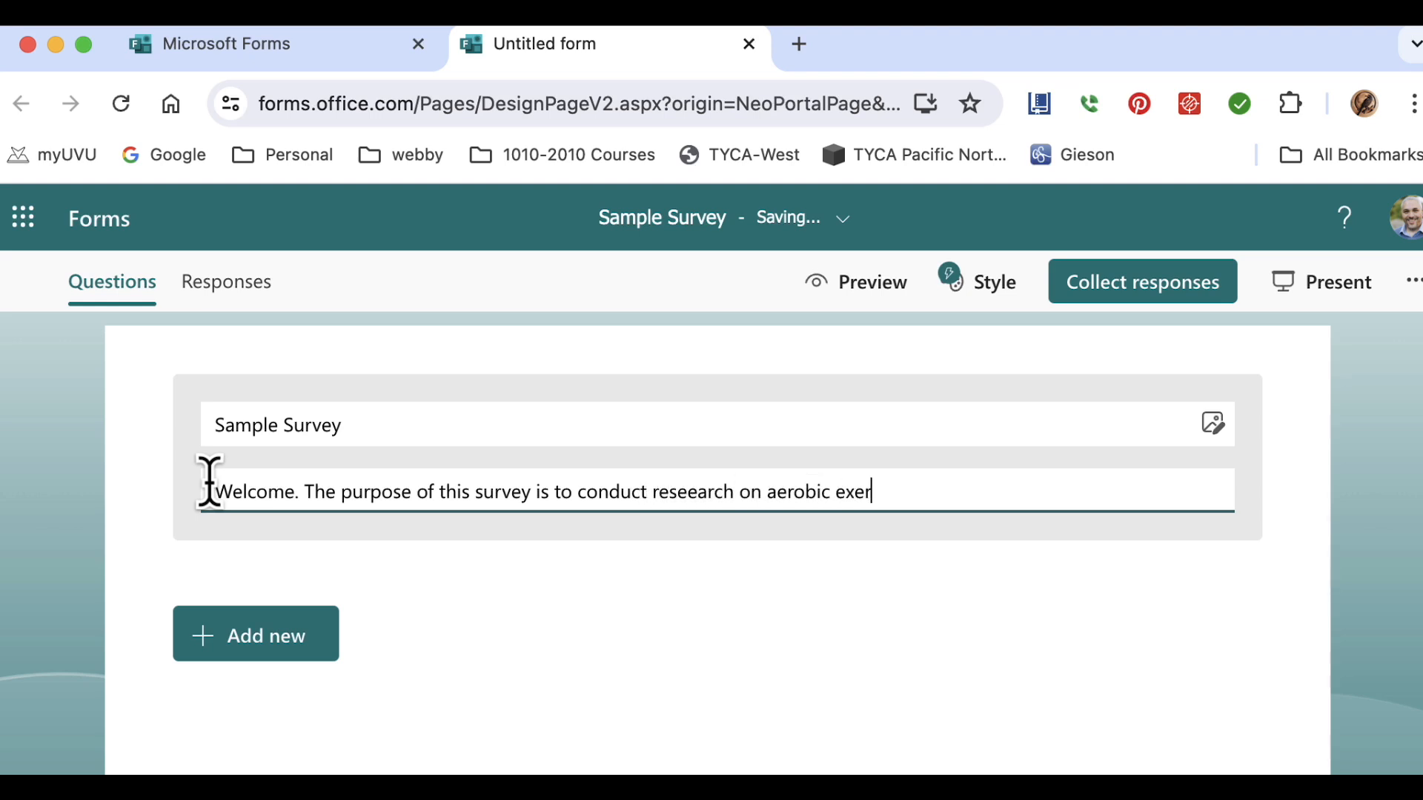
pyautogui.click(683, 491)
pyautogui.press('BackSpace')
pyautogui.click(950, 492)
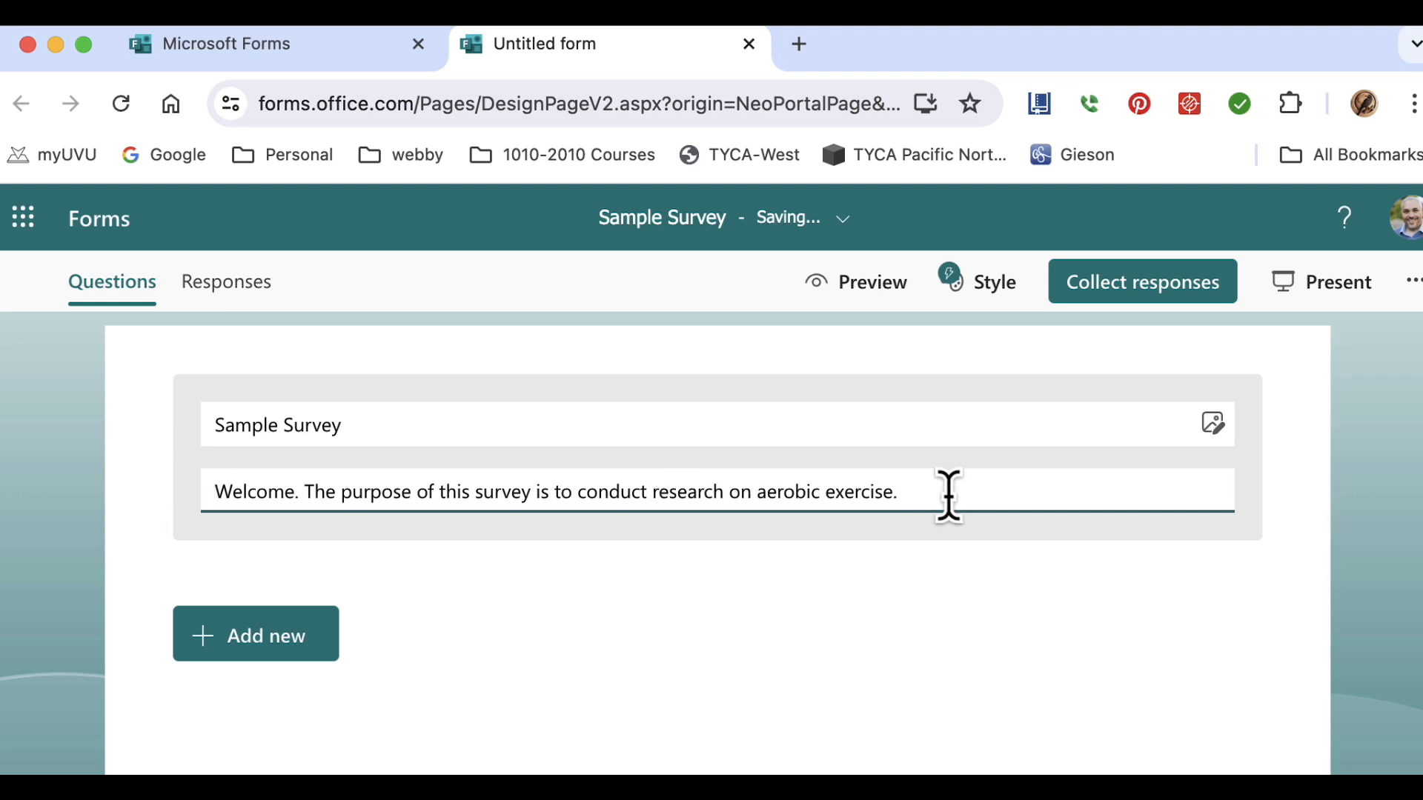
# - Continue the form description with the anonymity sentence "Your responses will be kept completely anonymous."
pyautogui.write('Your responses will')
pyautogui.write(' be kept completely ')
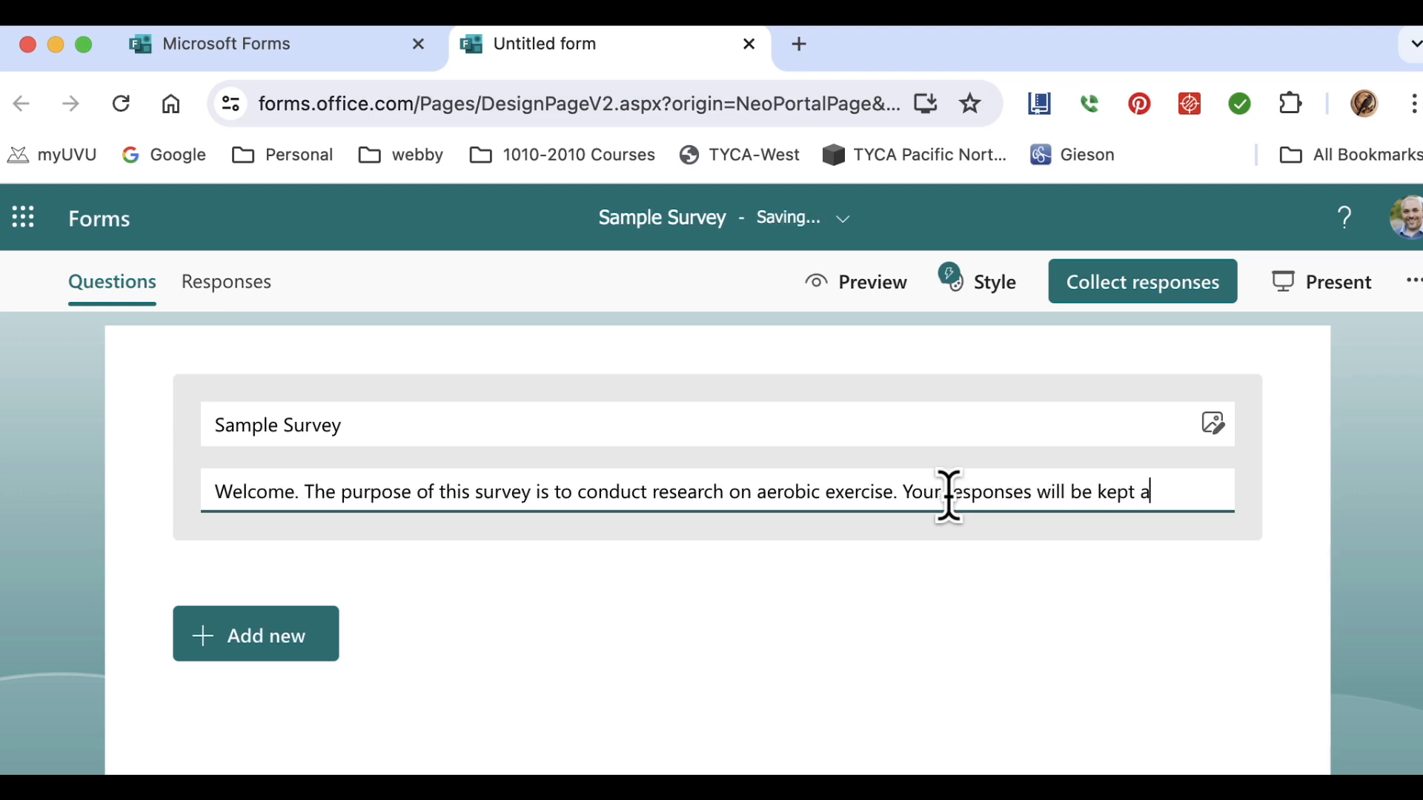
pyautogui.write('a')
pyautogui.press('BackSpace')
pyautogui.write('completel')
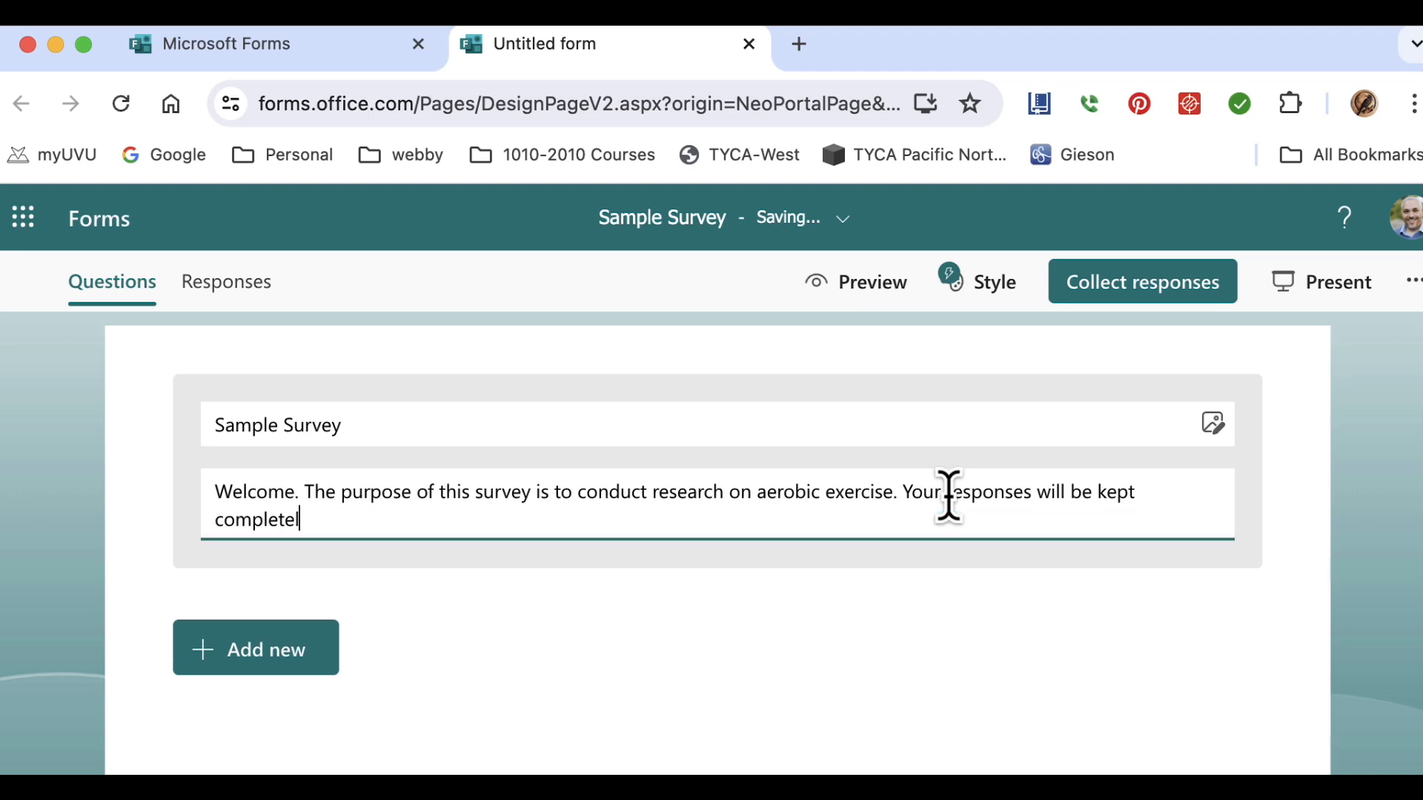
pyautogui.write('y anonymous. Y')
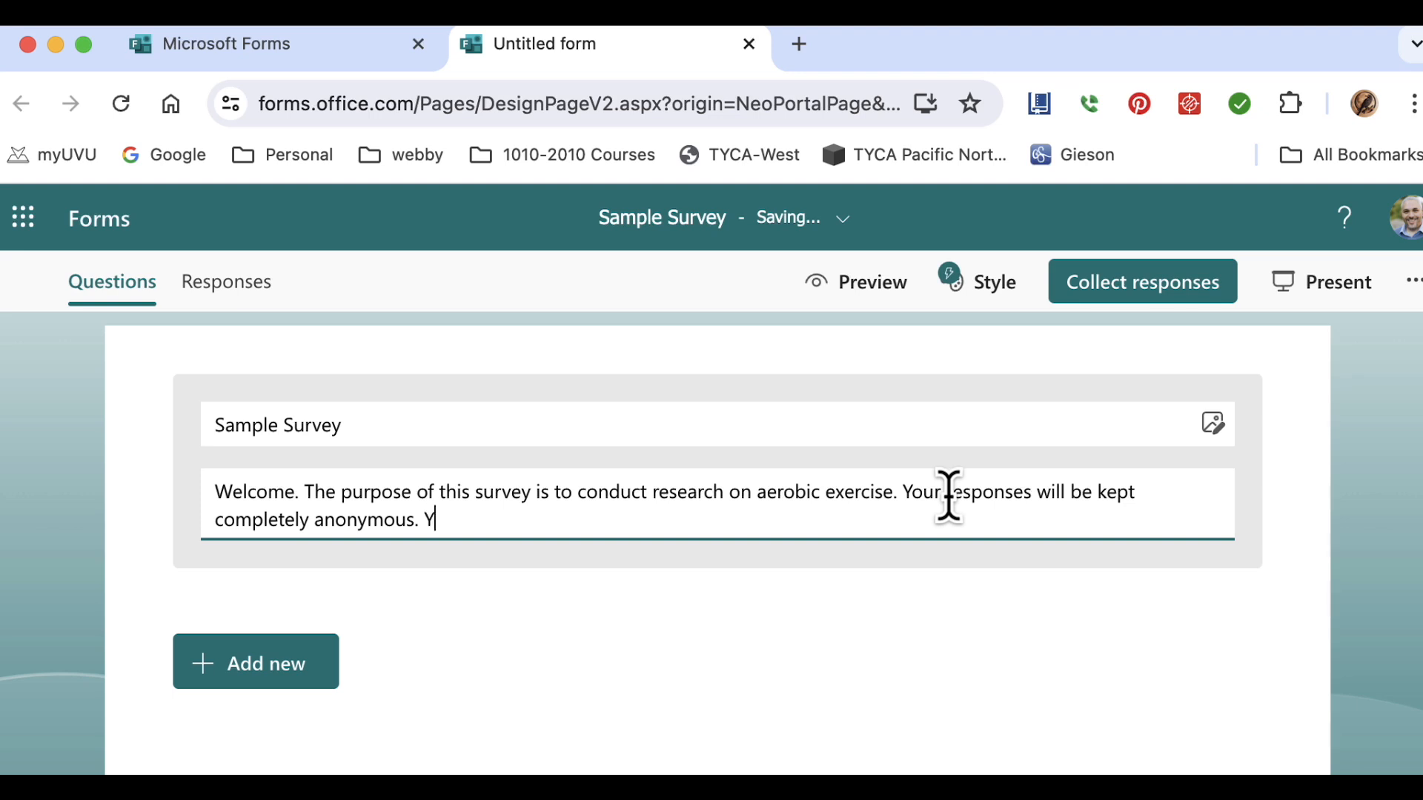
# - Finish the form description with "You will be assigned a pseudonym for any reporting purposes. Thank you for your participation."
pyautogui.write('ou will be assigned')
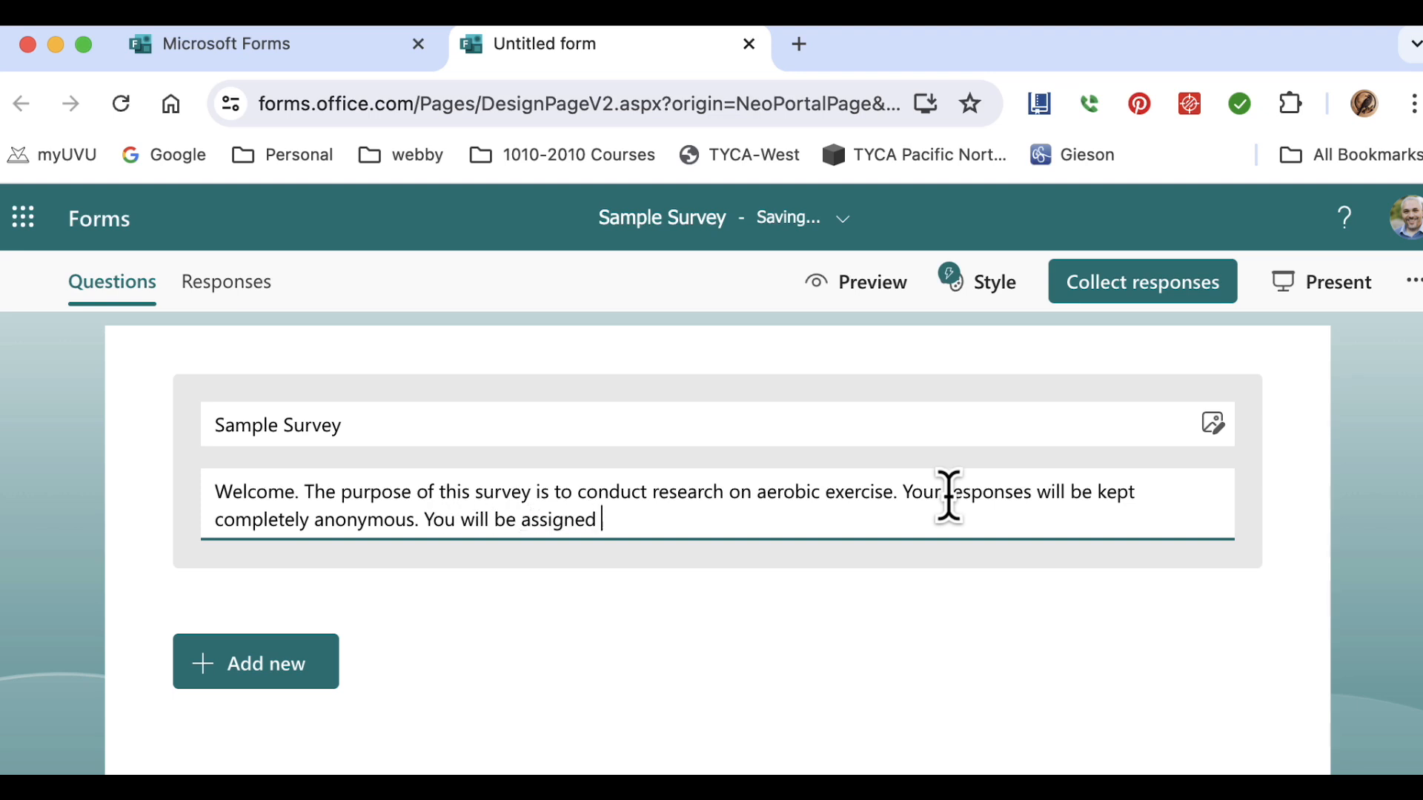
pyautogui.press('BackSpace')
pyautogui.press('BackSpace')
pyautogui.write('pseudonym for any repon')
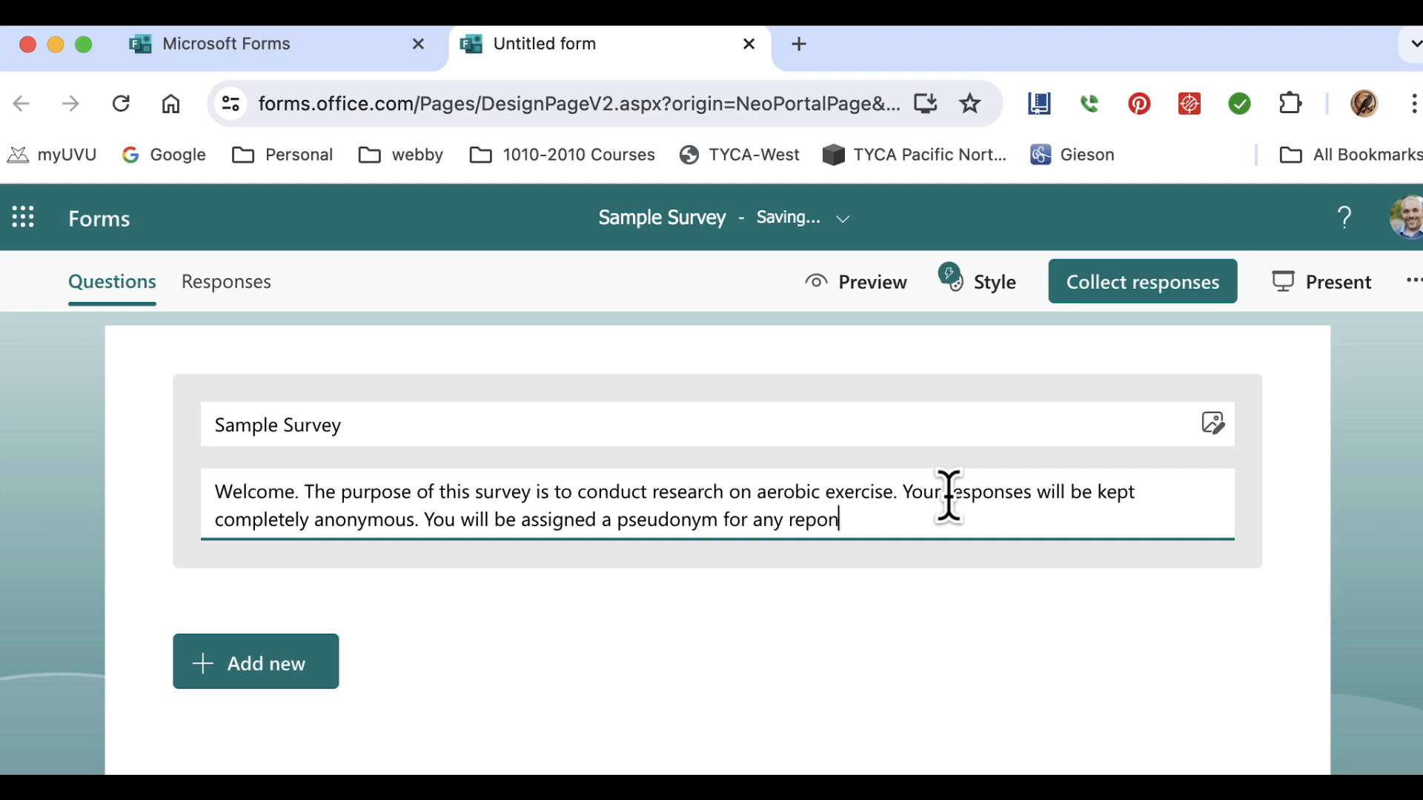
pyautogui.press('BackSpace')
pyautogui.write('rting purposes. Thank you for ')
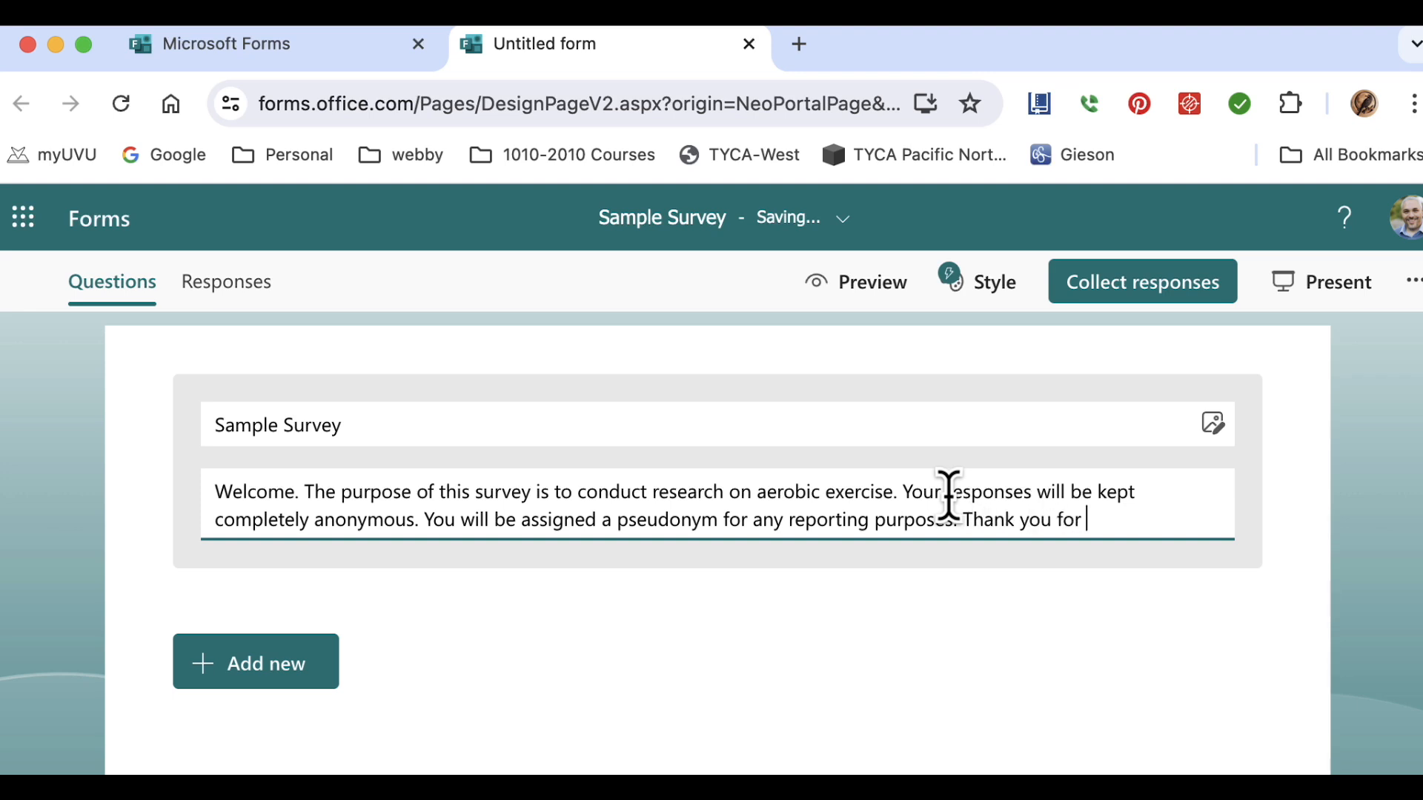
pyautogui.write('your participation.')
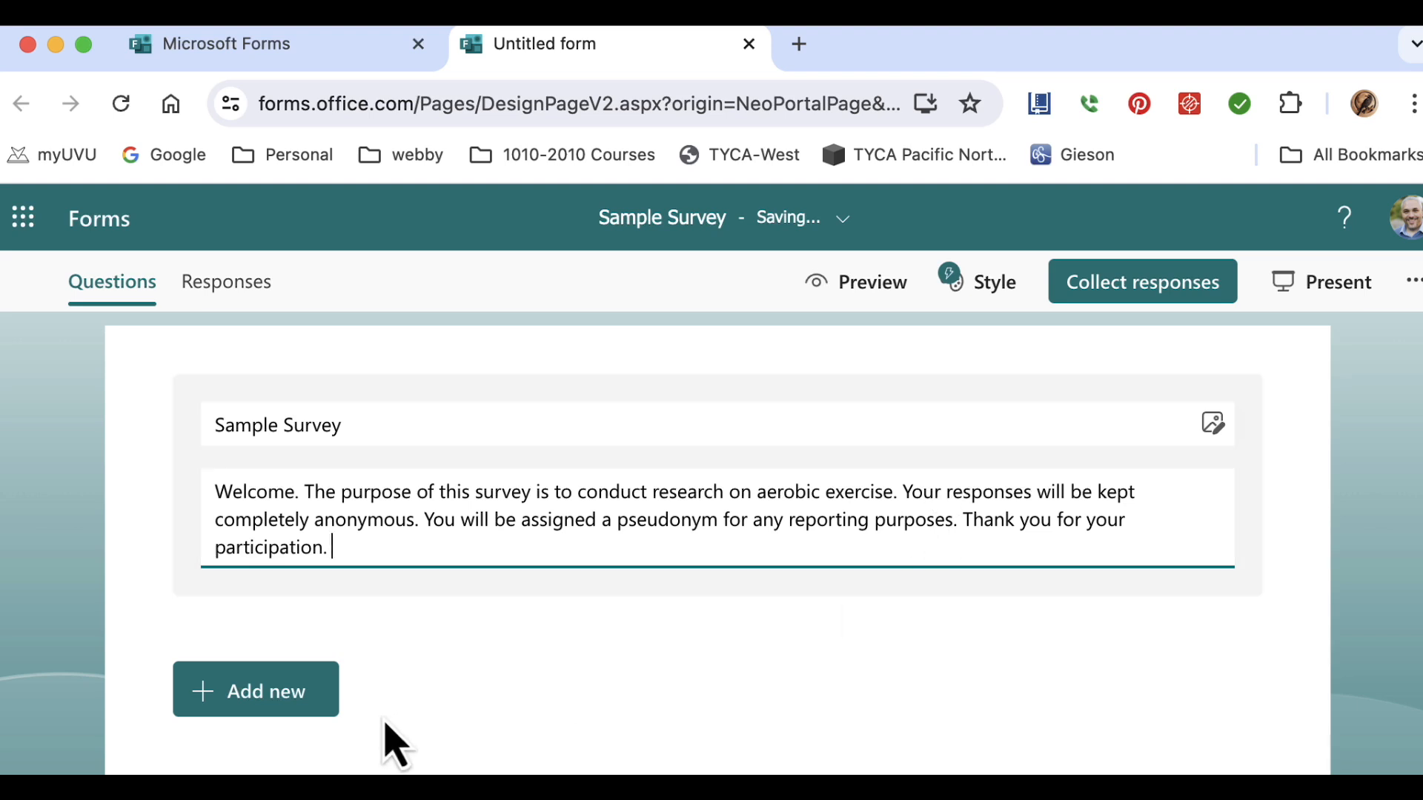
# - Add a choice question to the form with the text "What is your age?"
pyautogui.click(315, 703)
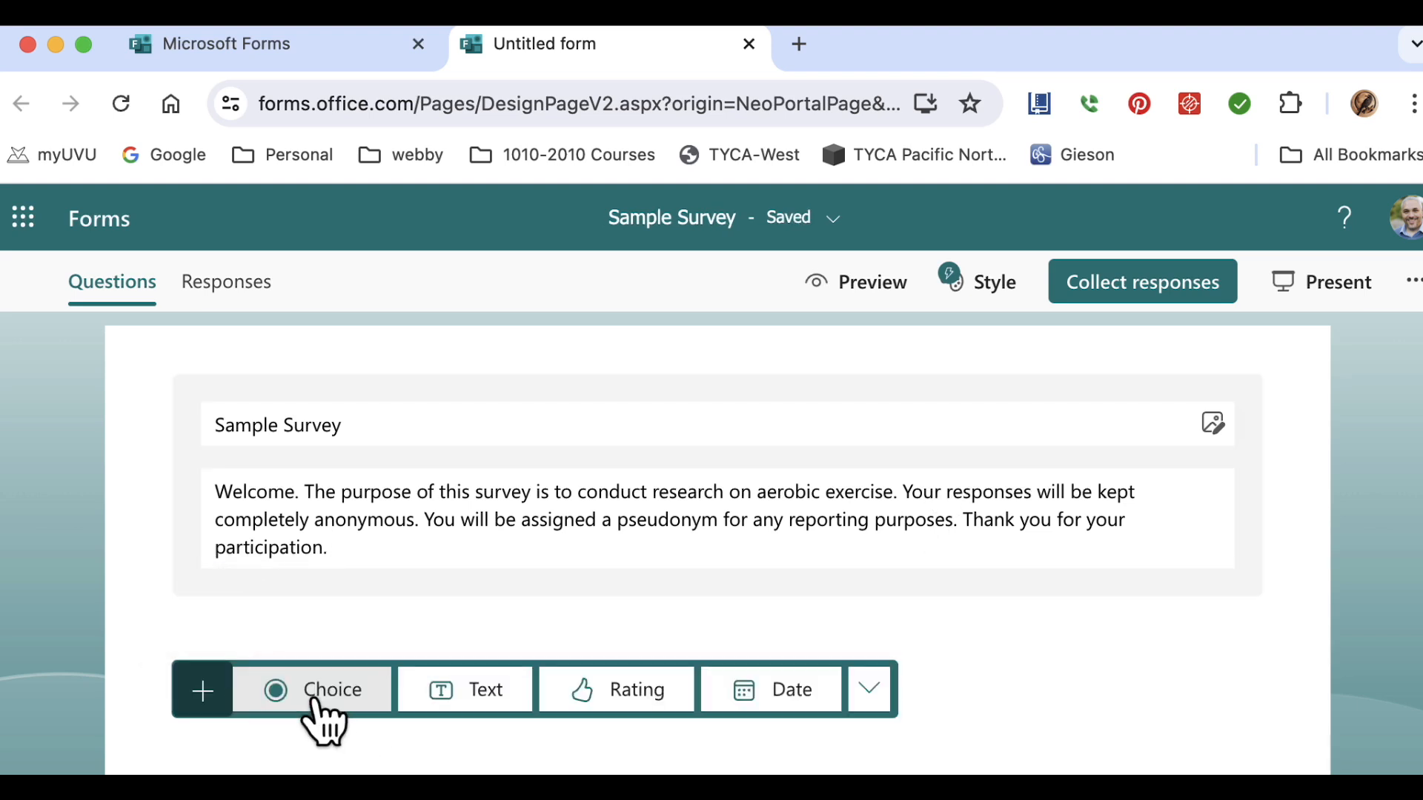
pyautogui.click(315, 700)
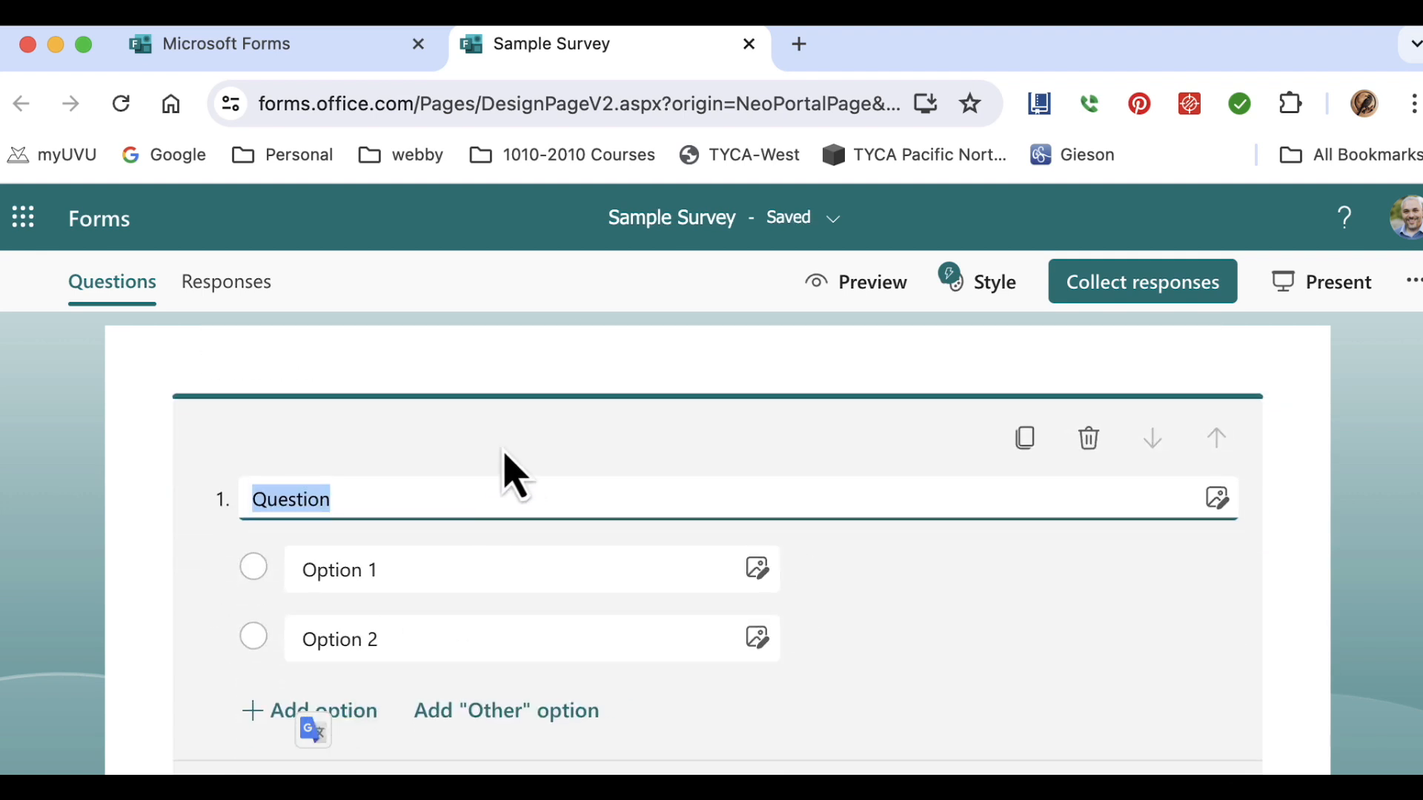
pyautogui.write('What ')
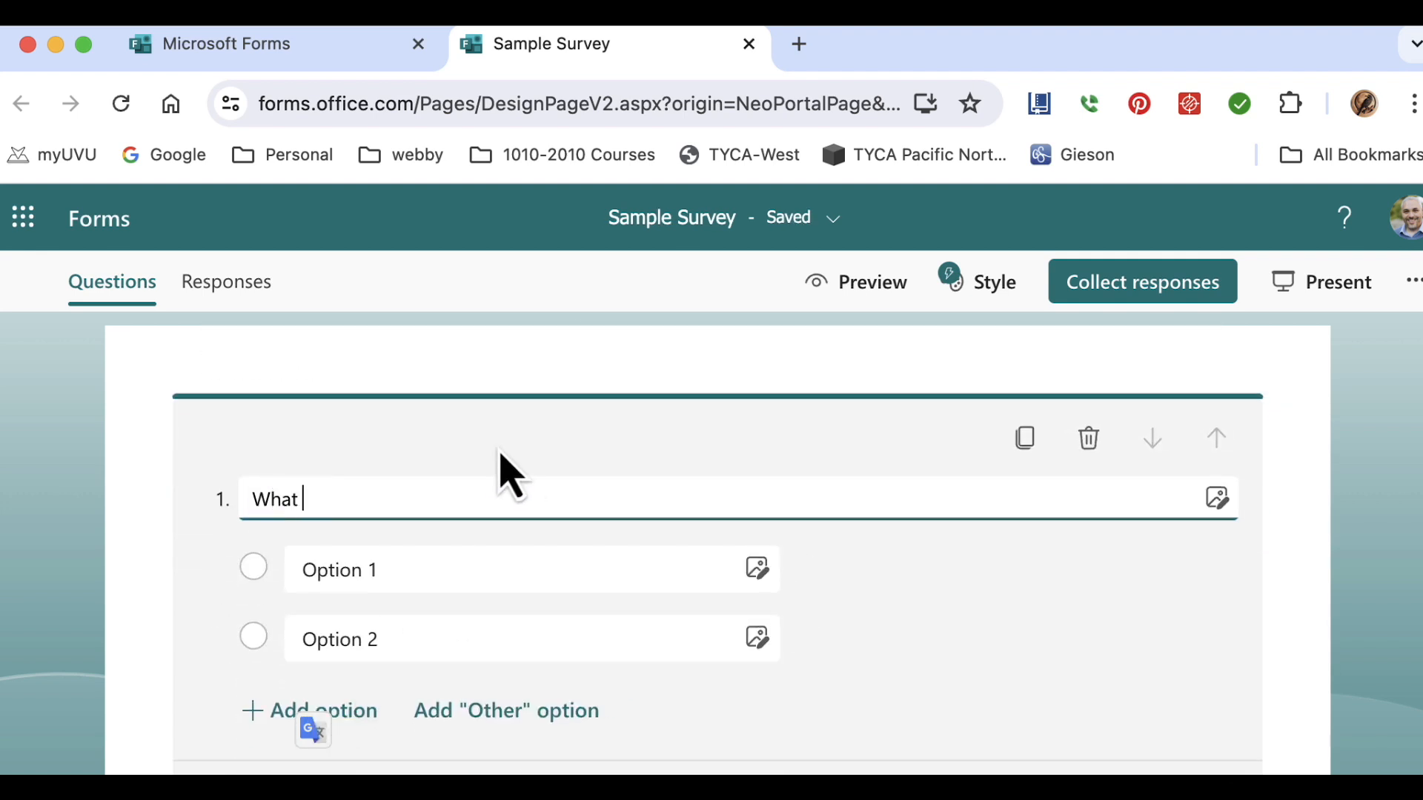
pyautogui.write('is your age?')
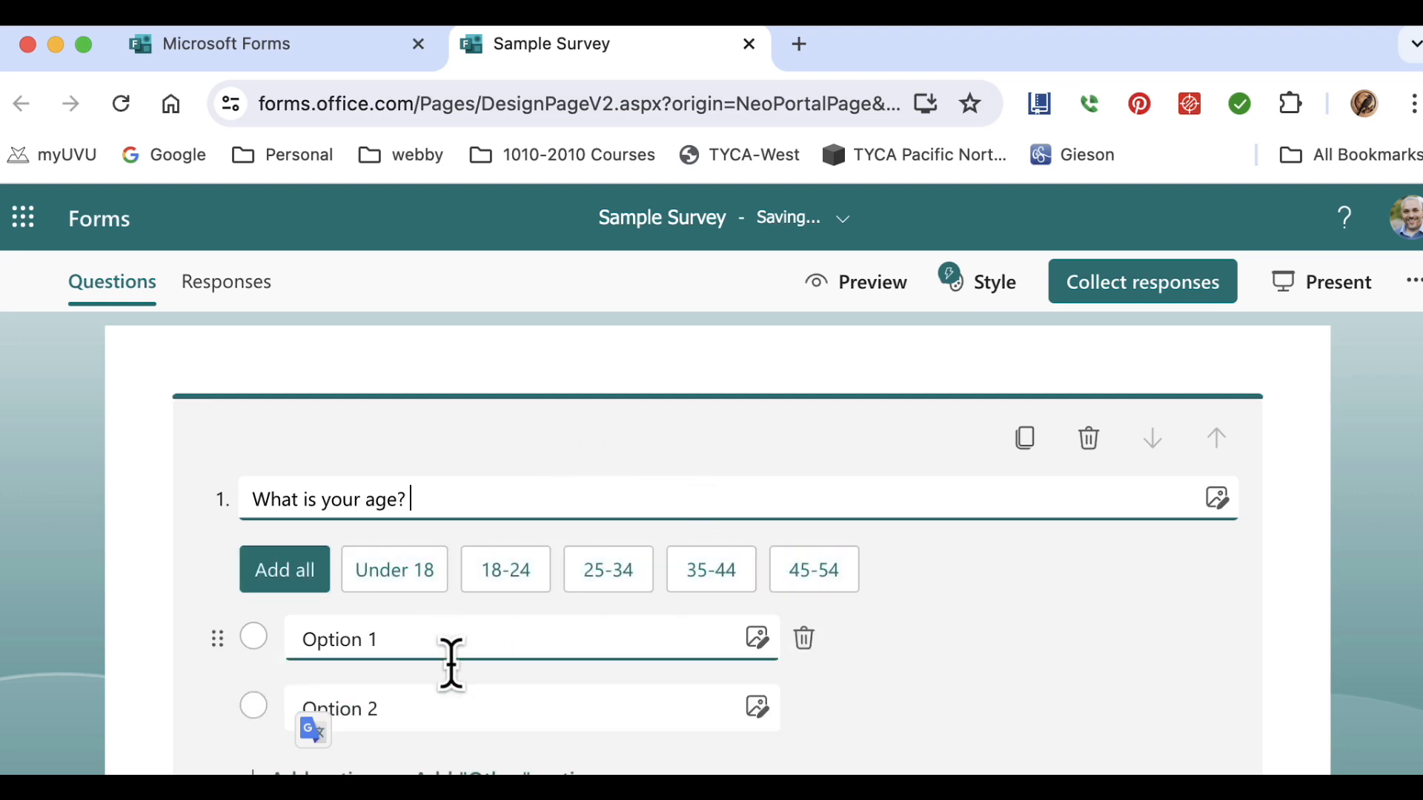
# - Add all of the suggested age ranges, Under 18 through 45-54, as options for the age question
pyautogui.click(954, 724)
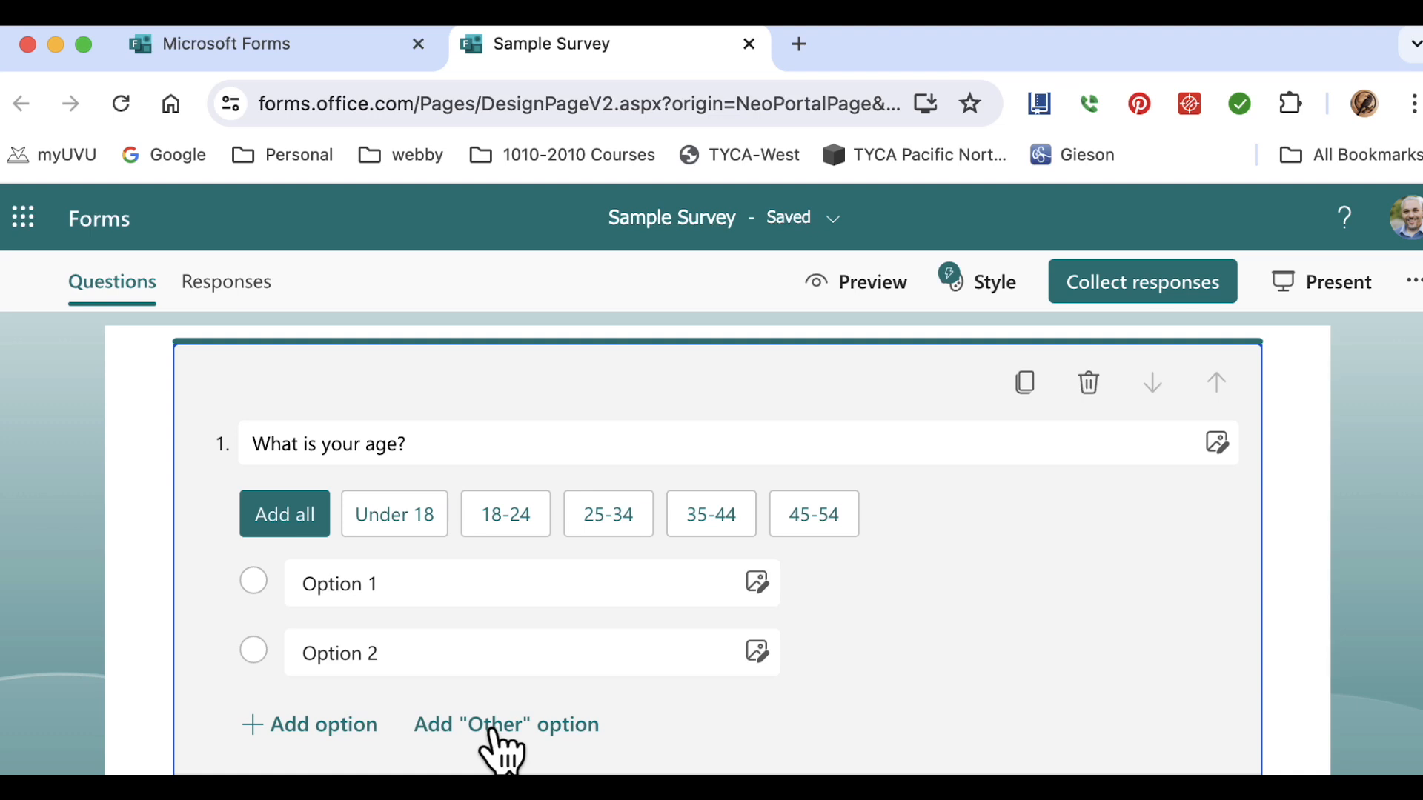
pyautogui.click(300, 528)
pyautogui.click(321, 602)
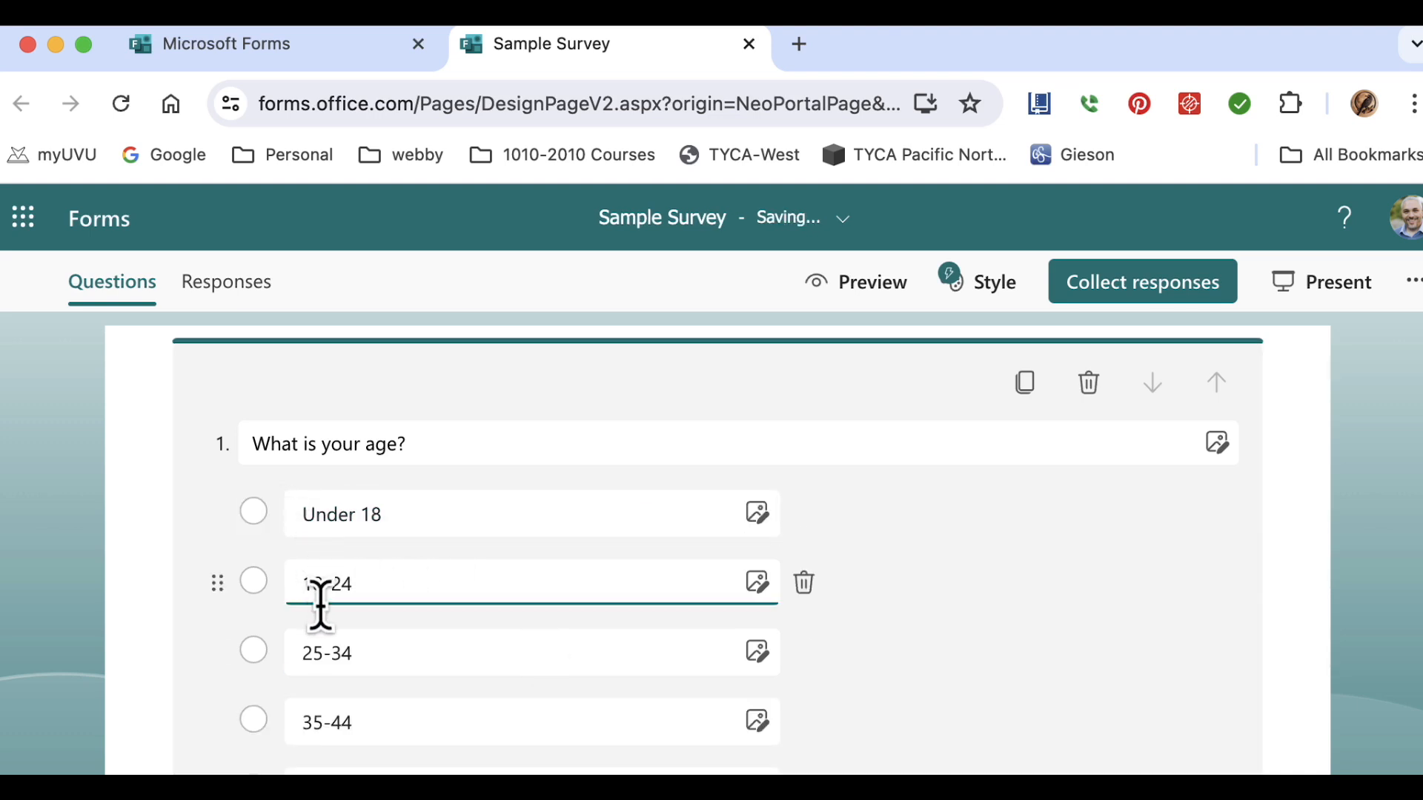
# - Try reordering the age options by moving 18-24 above Under 18, and return it to second place
pyautogui.moveTo(218, 587); pyautogui.dragTo(217, 493)
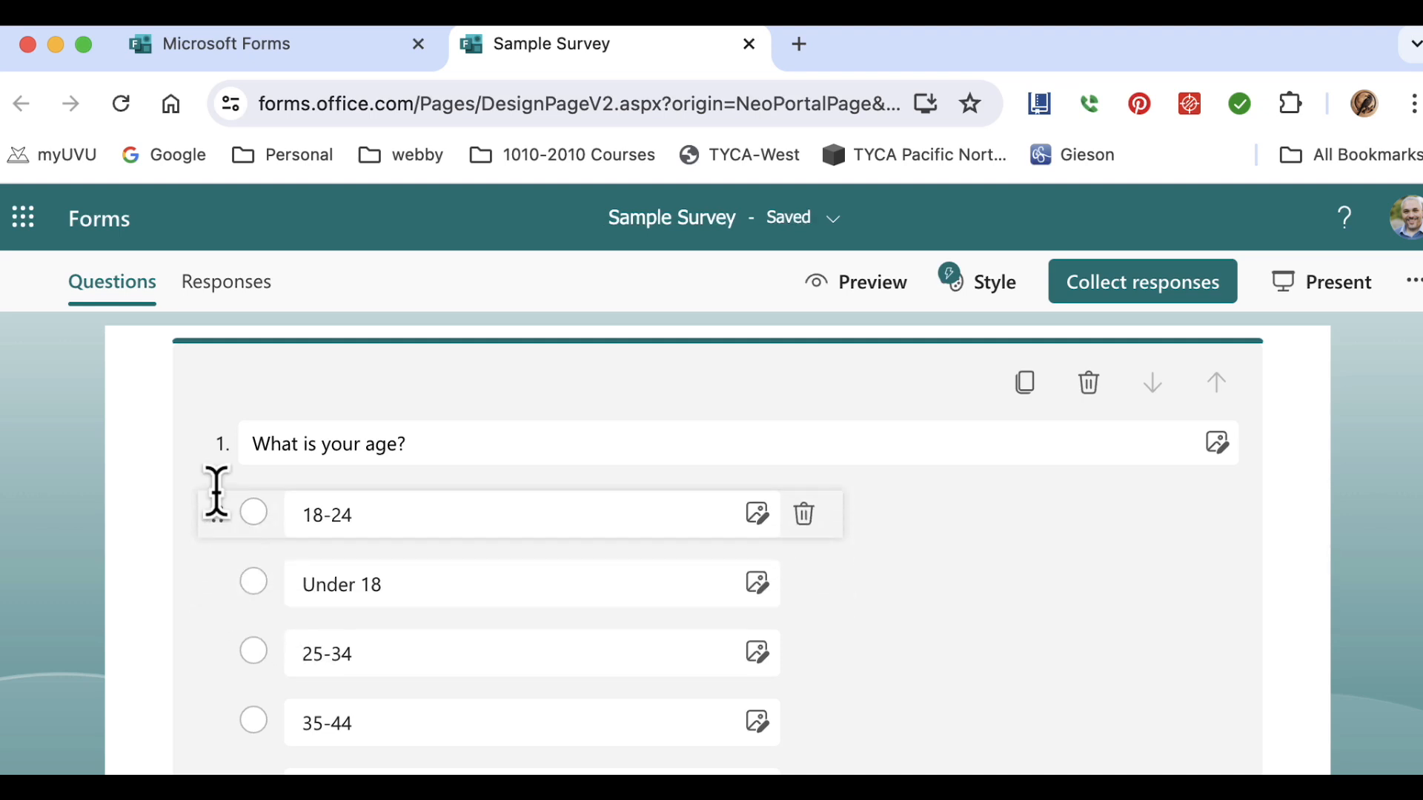
pyautogui.moveTo(220, 528); pyautogui.dragTo(213, 591)
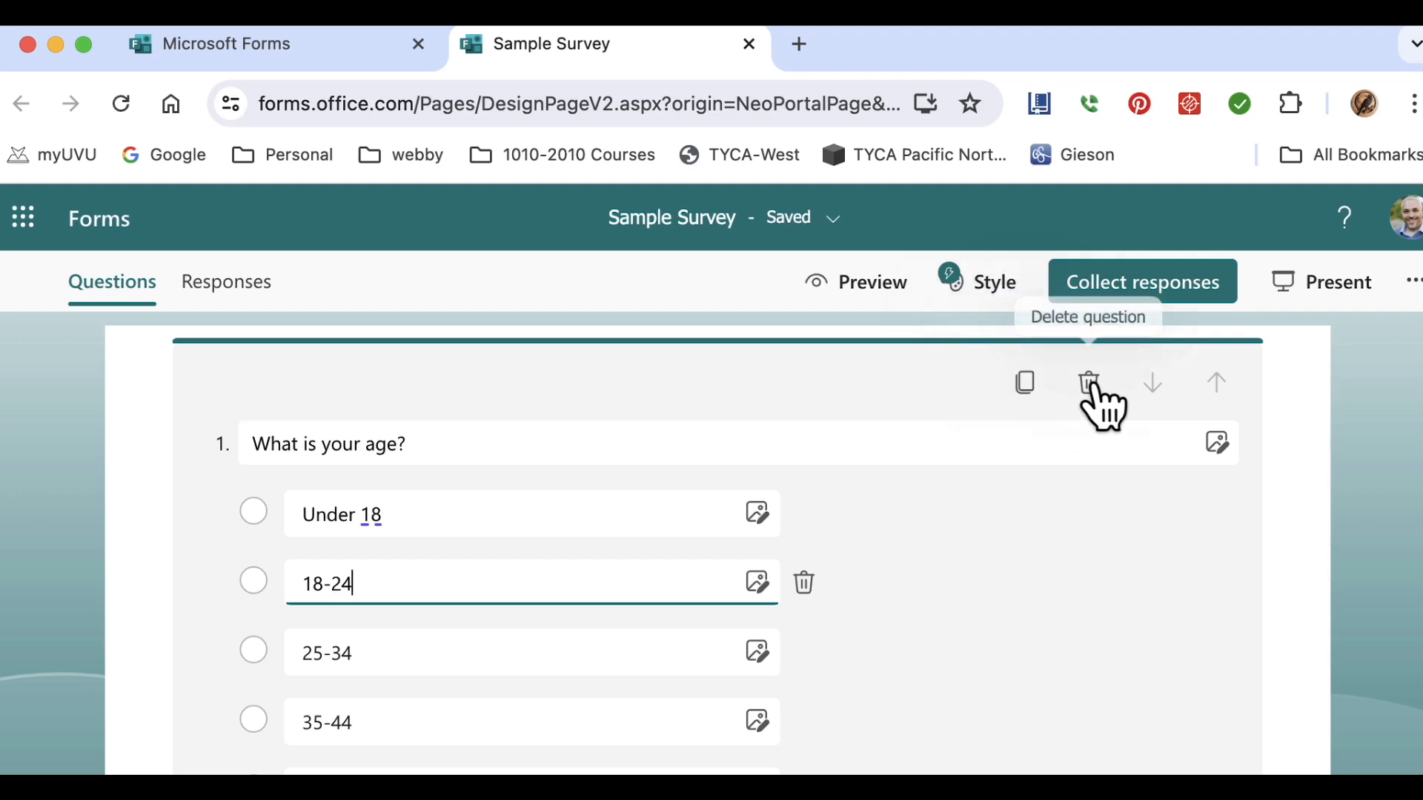
pyautogui.click(1086, 571)
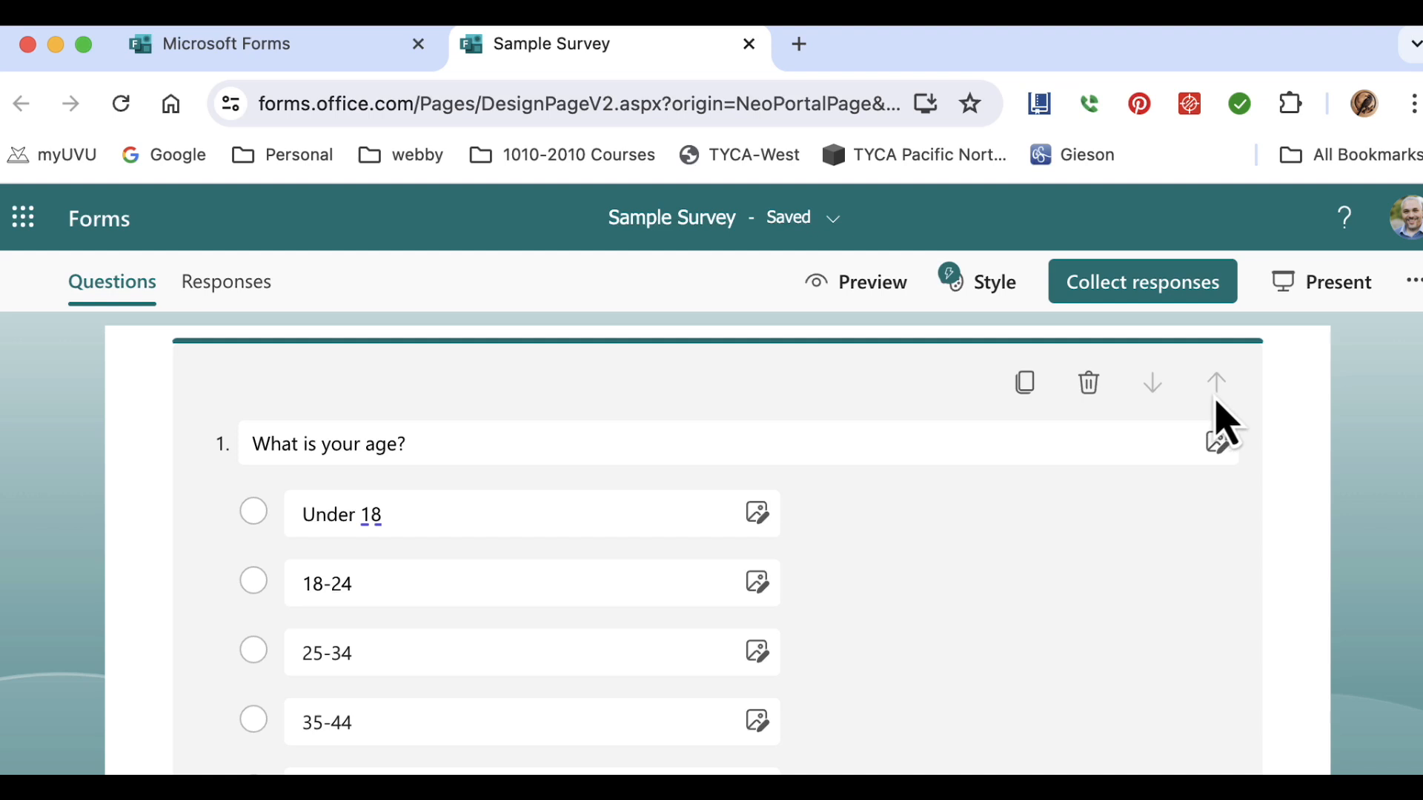
# - Add a text question below the age question reading "What is your favorite aerobic activity?"
pyautogui.scroll(-4, 717, 550)
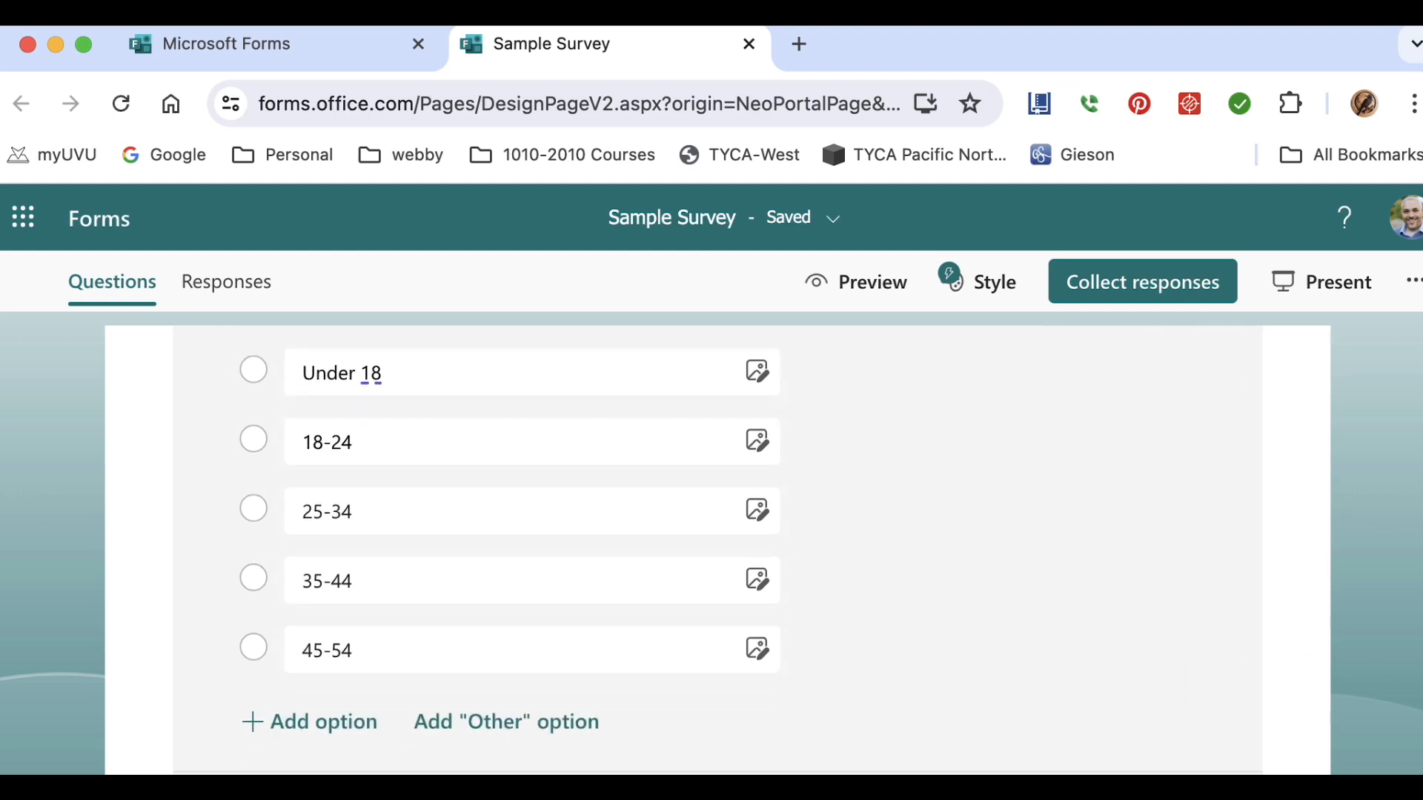
pyautogui.click(1417, 734)
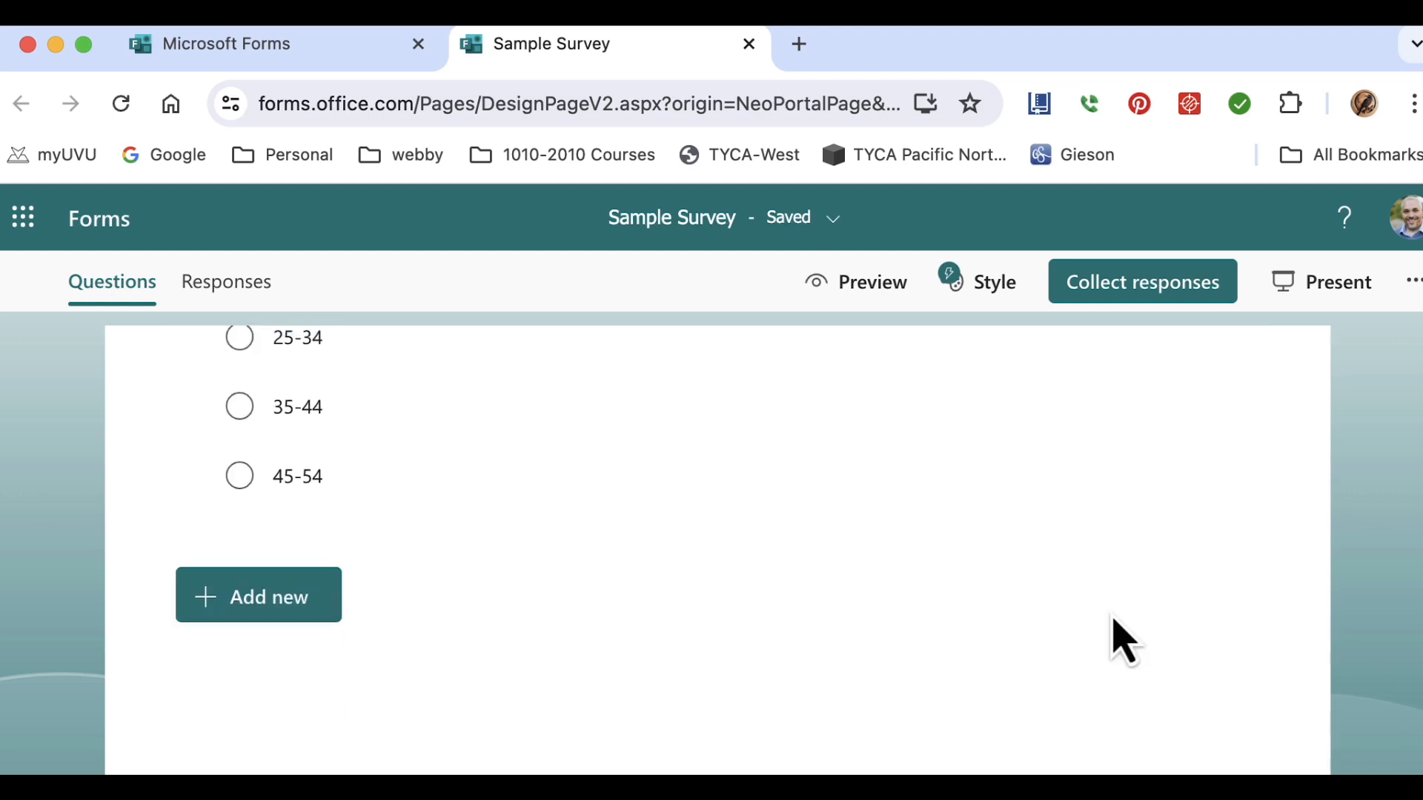
pyautogui.click(315, 609)
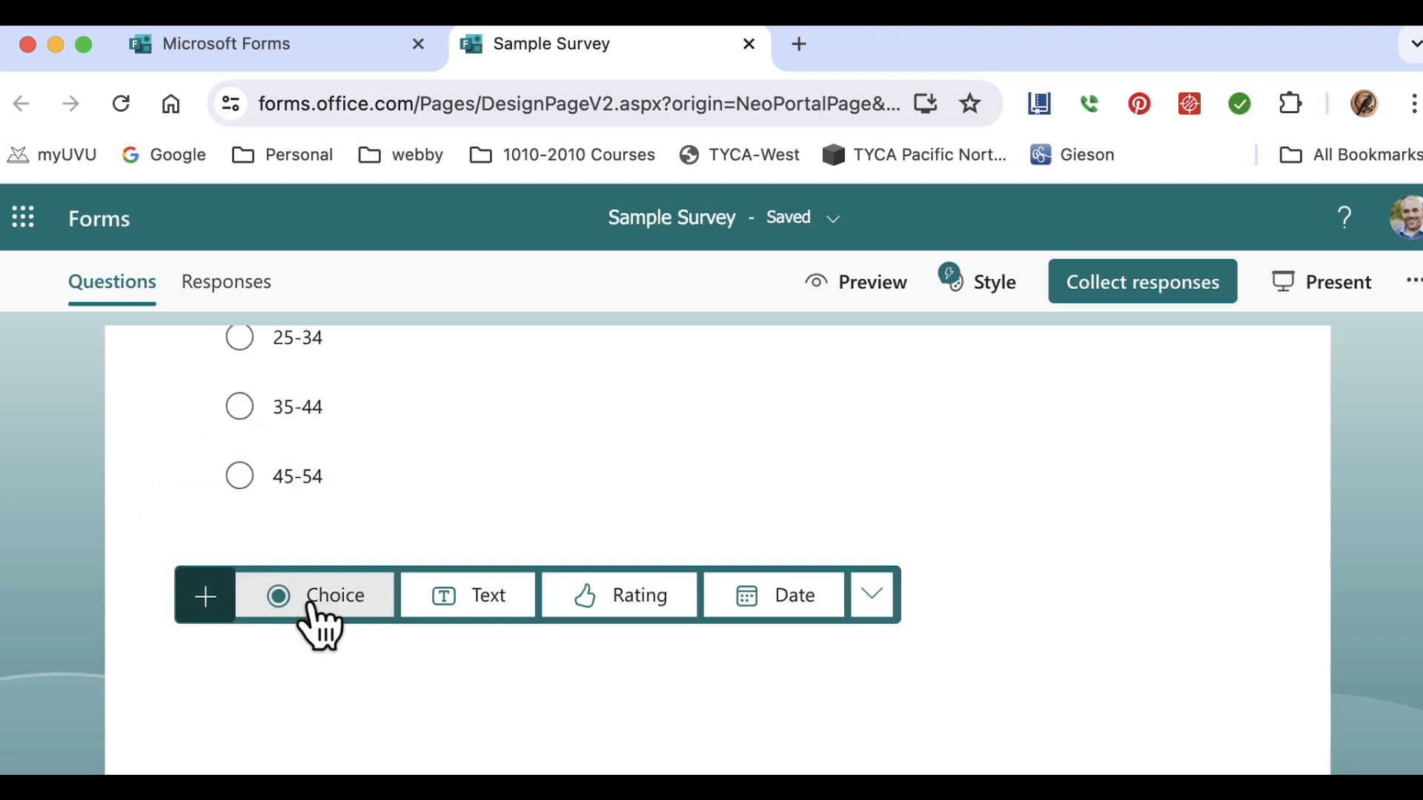
pyautogui.click(458, 599)
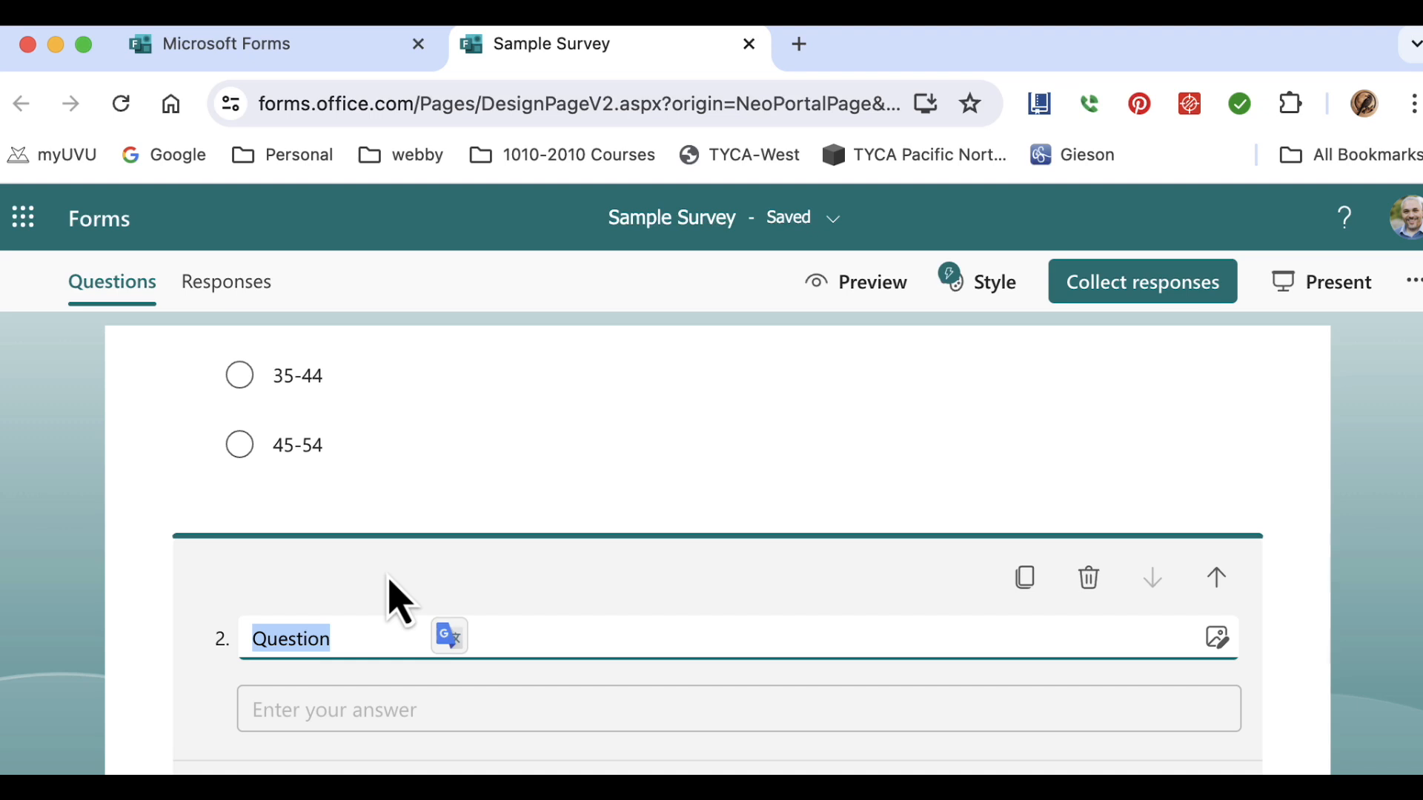
pyautogui.write('What is your favorite rob')
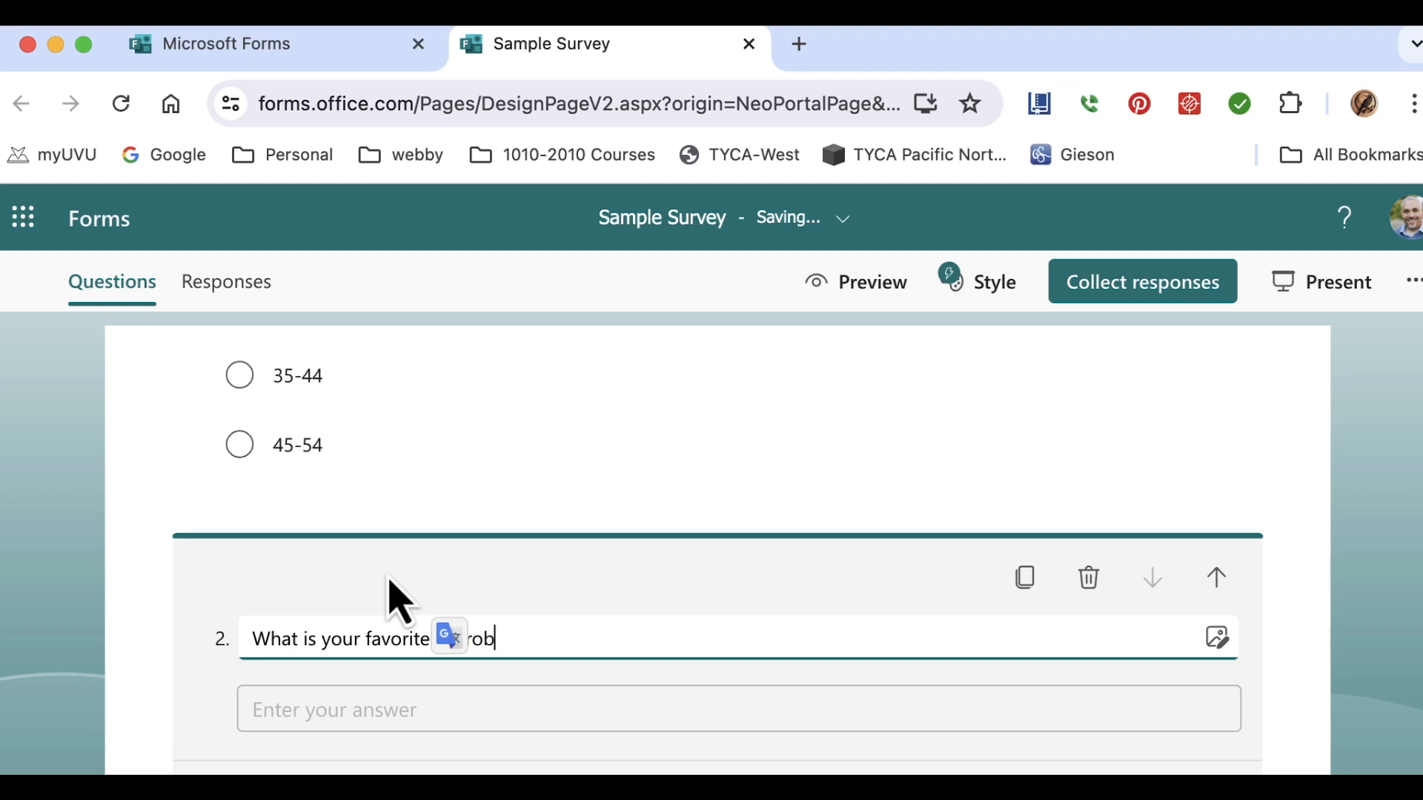
pyautogui.write('ic activity')
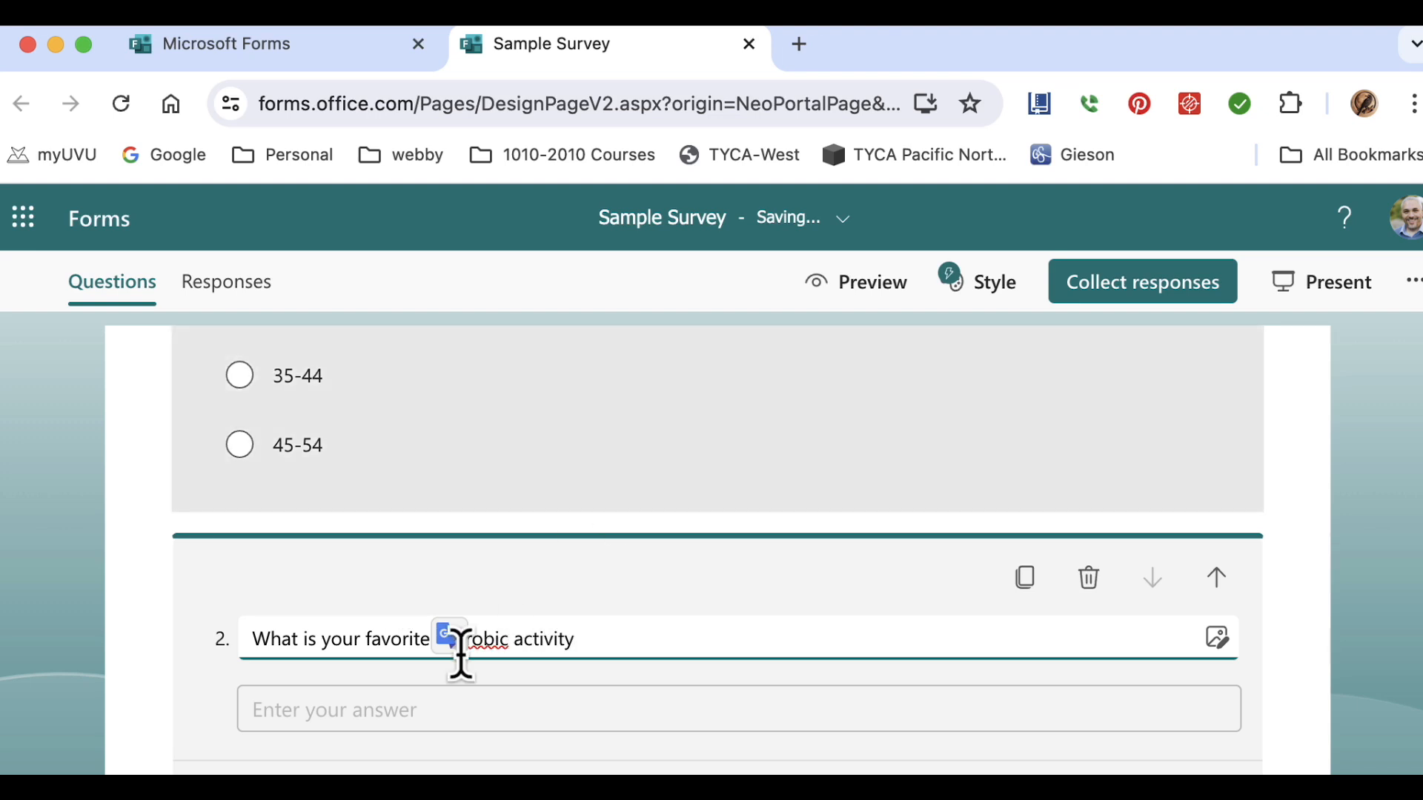
pyautogui.click(497, 637)
pyautogui.press('BackSpace')
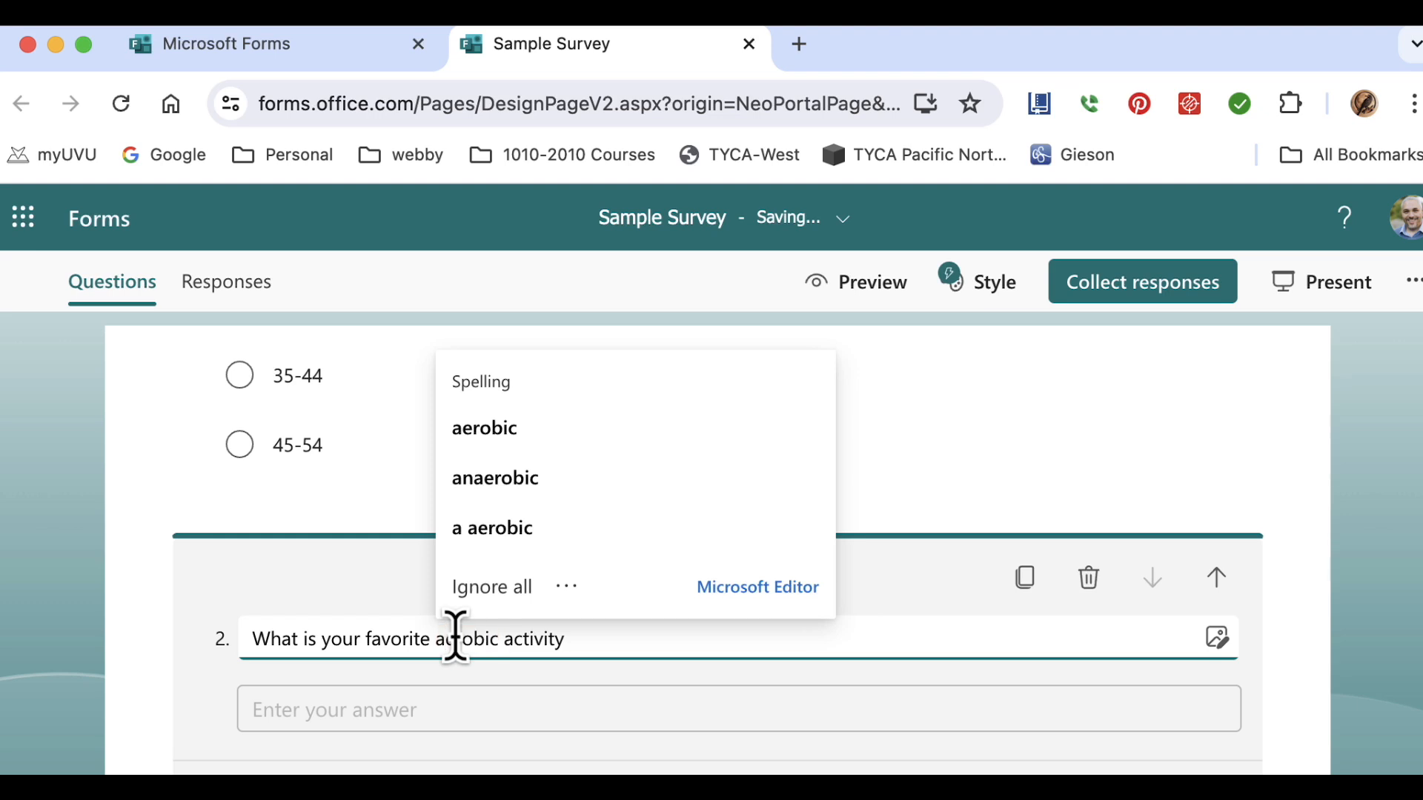
pyautogui.click(636, 640)
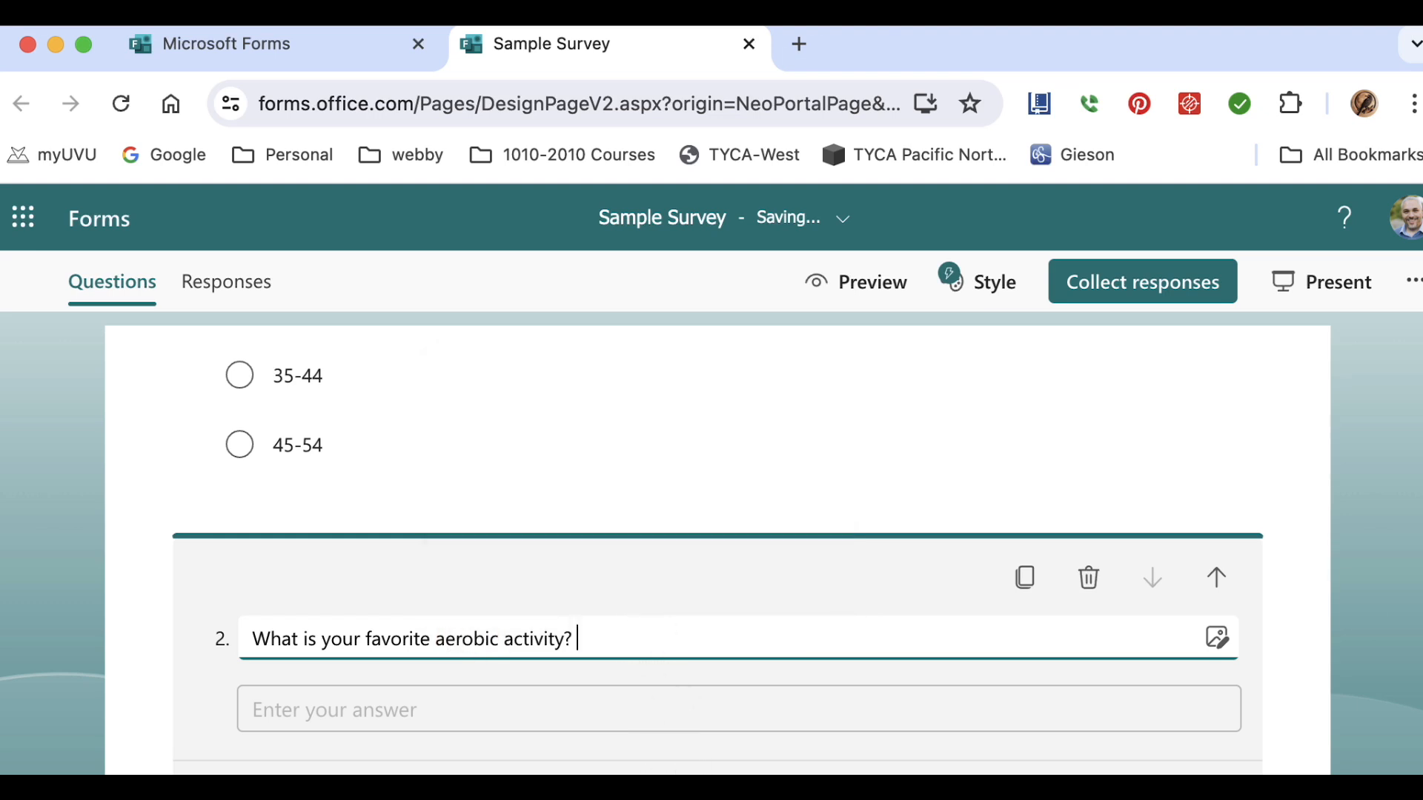
pyautogui.scroll(-1, 718, 551)
pyautogui.click(1323, 624)
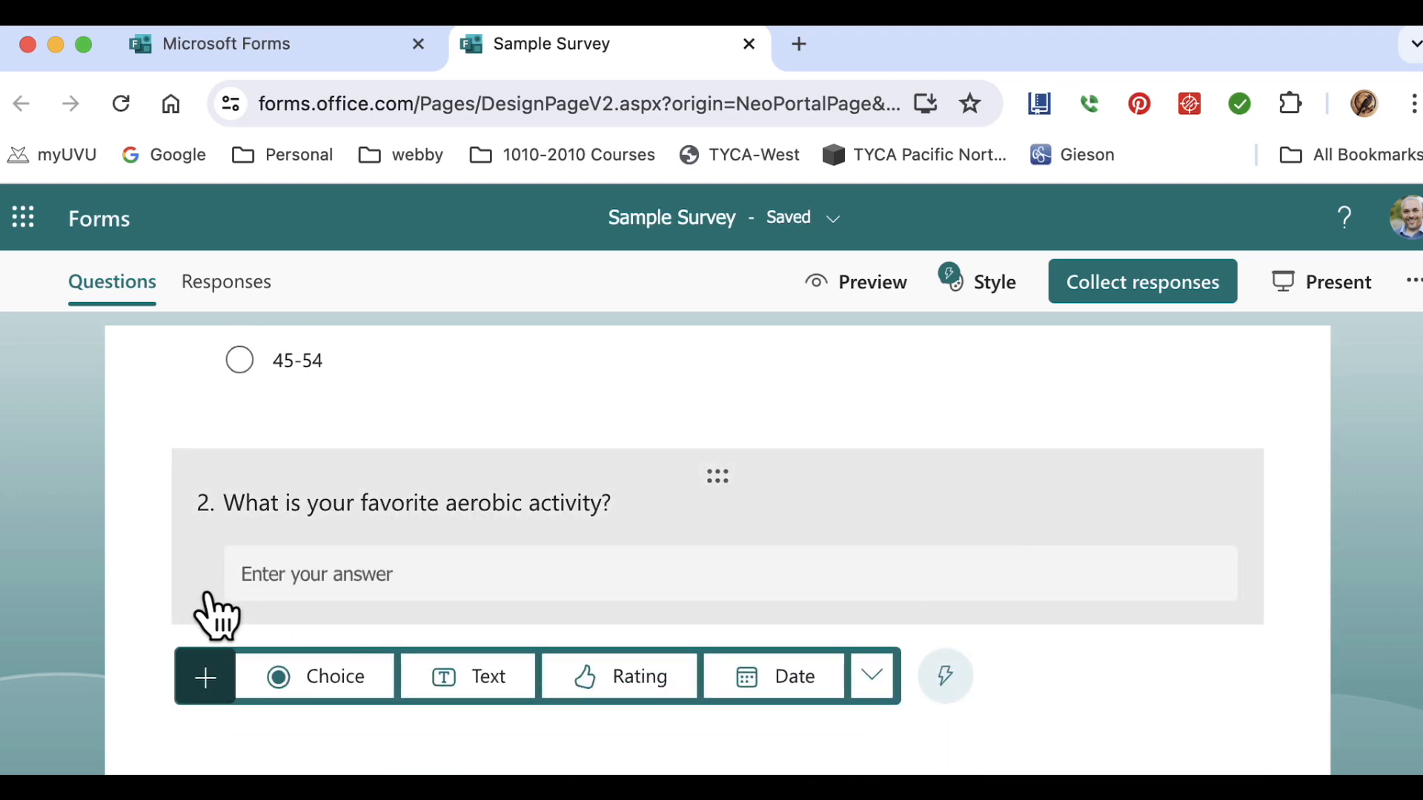
# - Append "Why?" to the favorite aerobic activity question and enable its long answer option
pyautogui.click(461, 561)
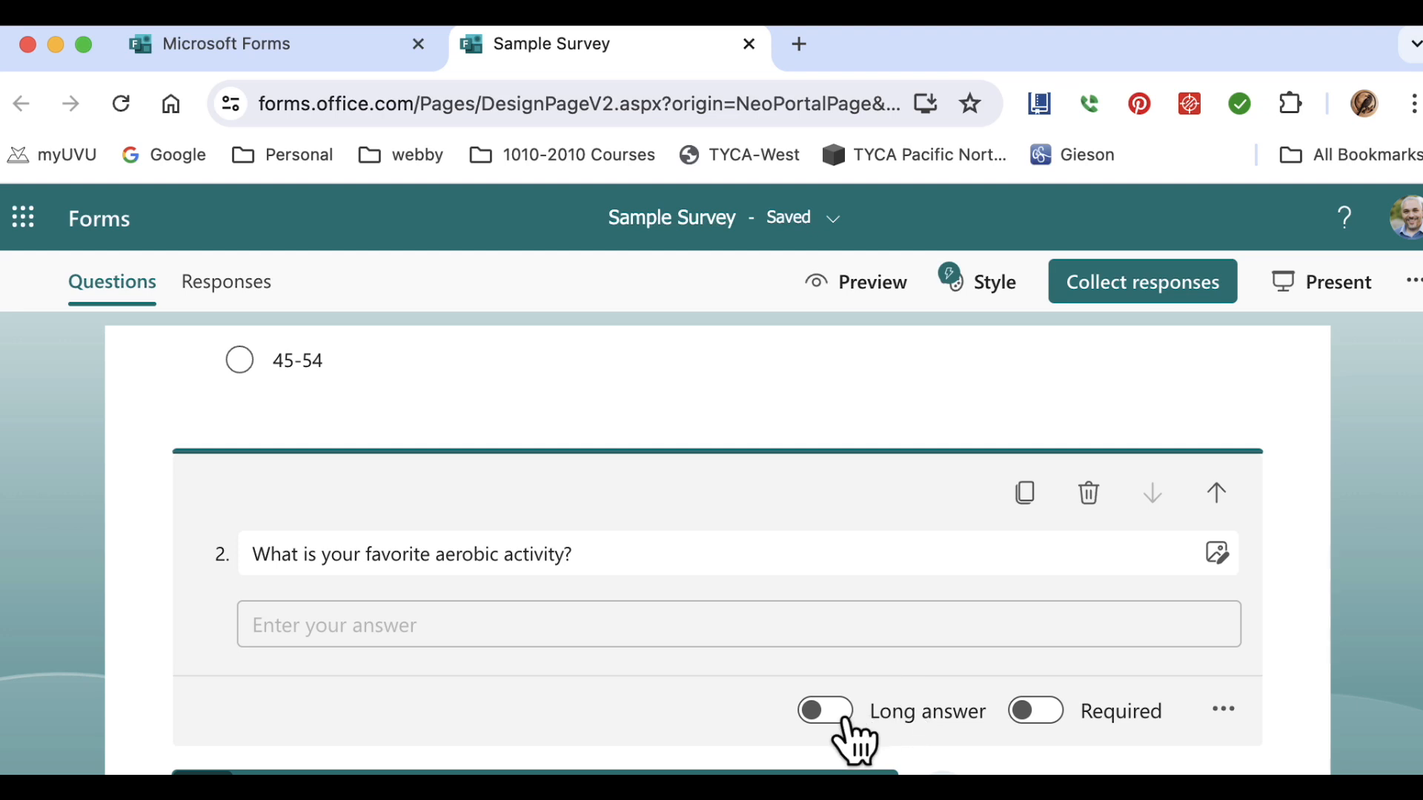
pyautogui.tripleClick(683, 556)
pyautogui.click(681, 555)
pyautogui.write('Wh')
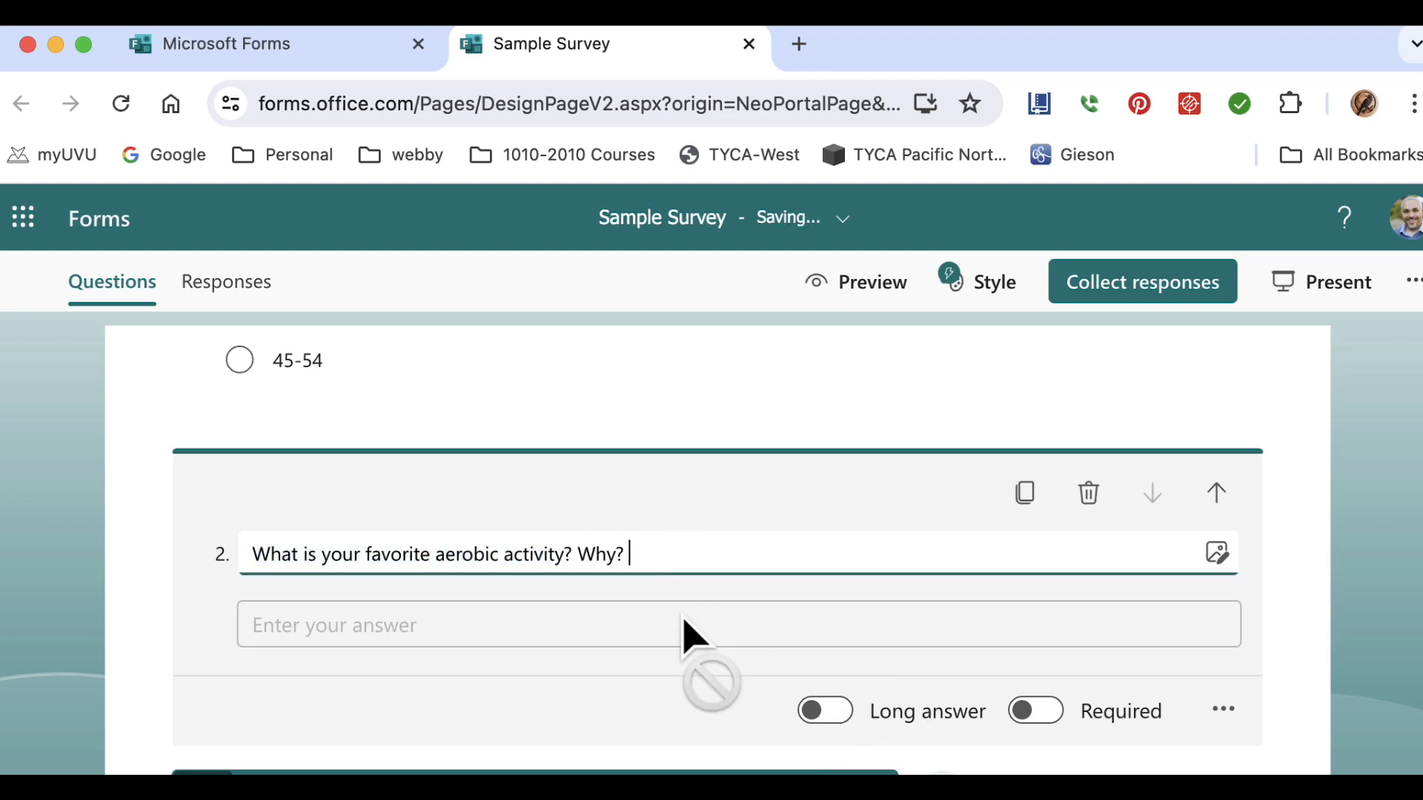
pyautogui.click(842, 713)
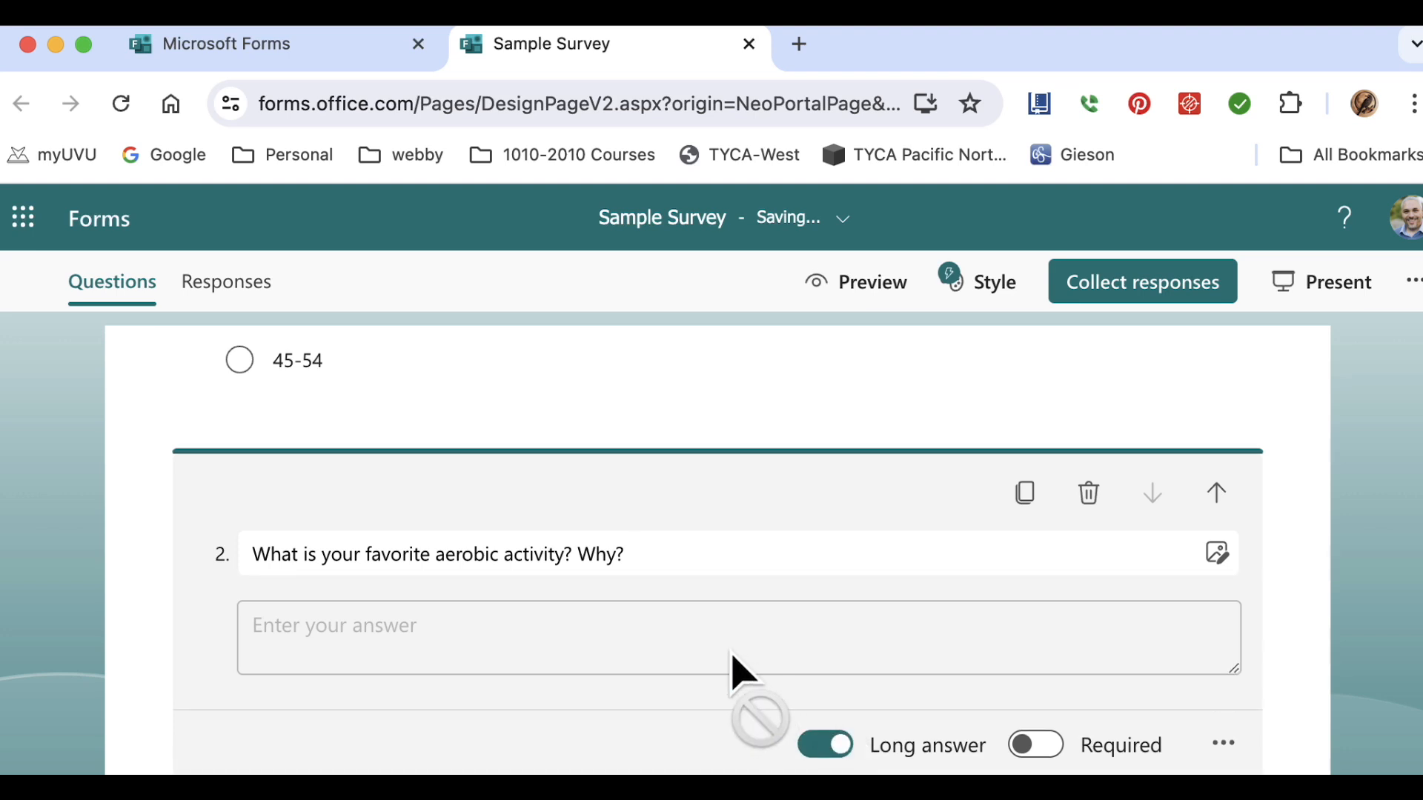
# - Turn off the long answer option and remove "Why?" from the favorite aerobic activity question
pyautogui.click(815, 747)
pyautogui.click(646, 556)
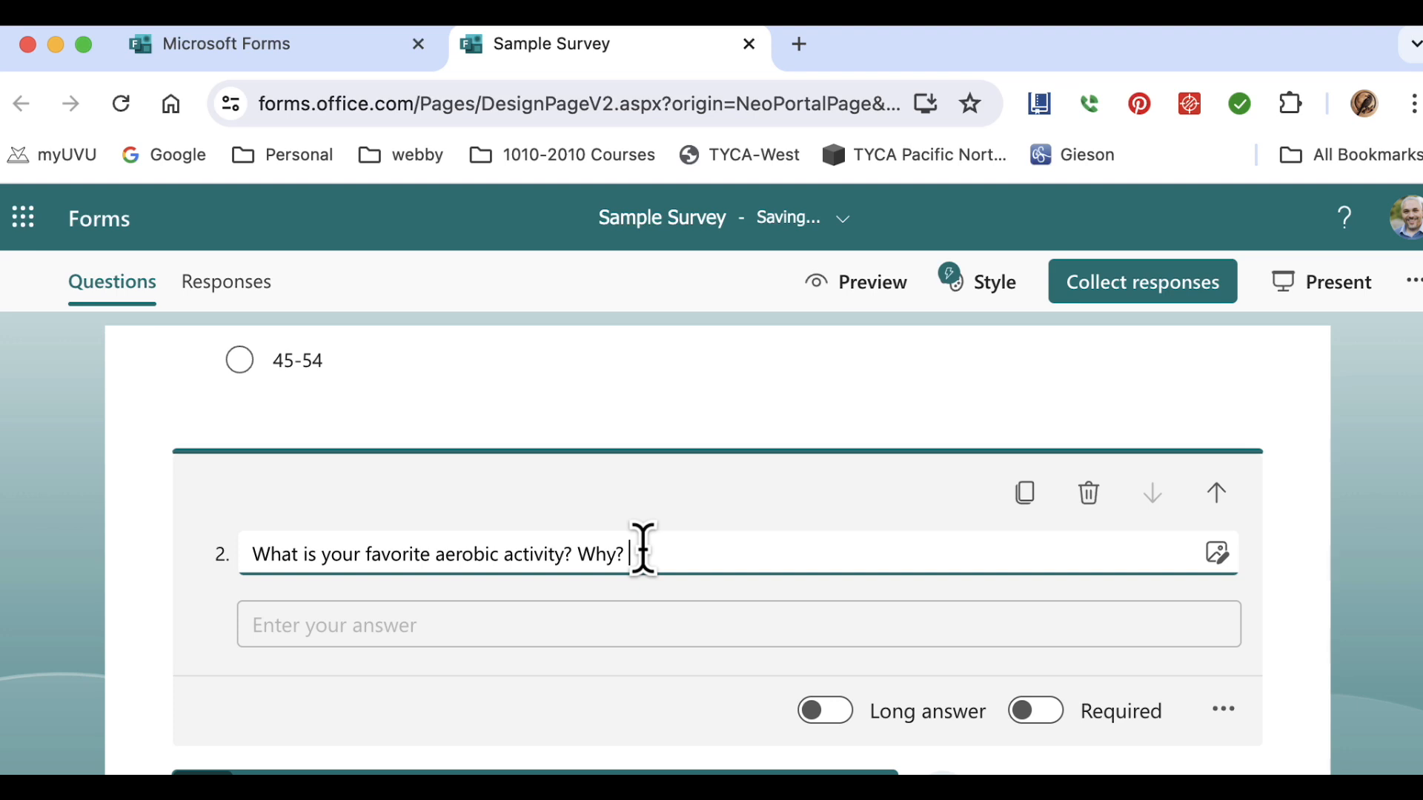
pyautogui.click(694, 510)
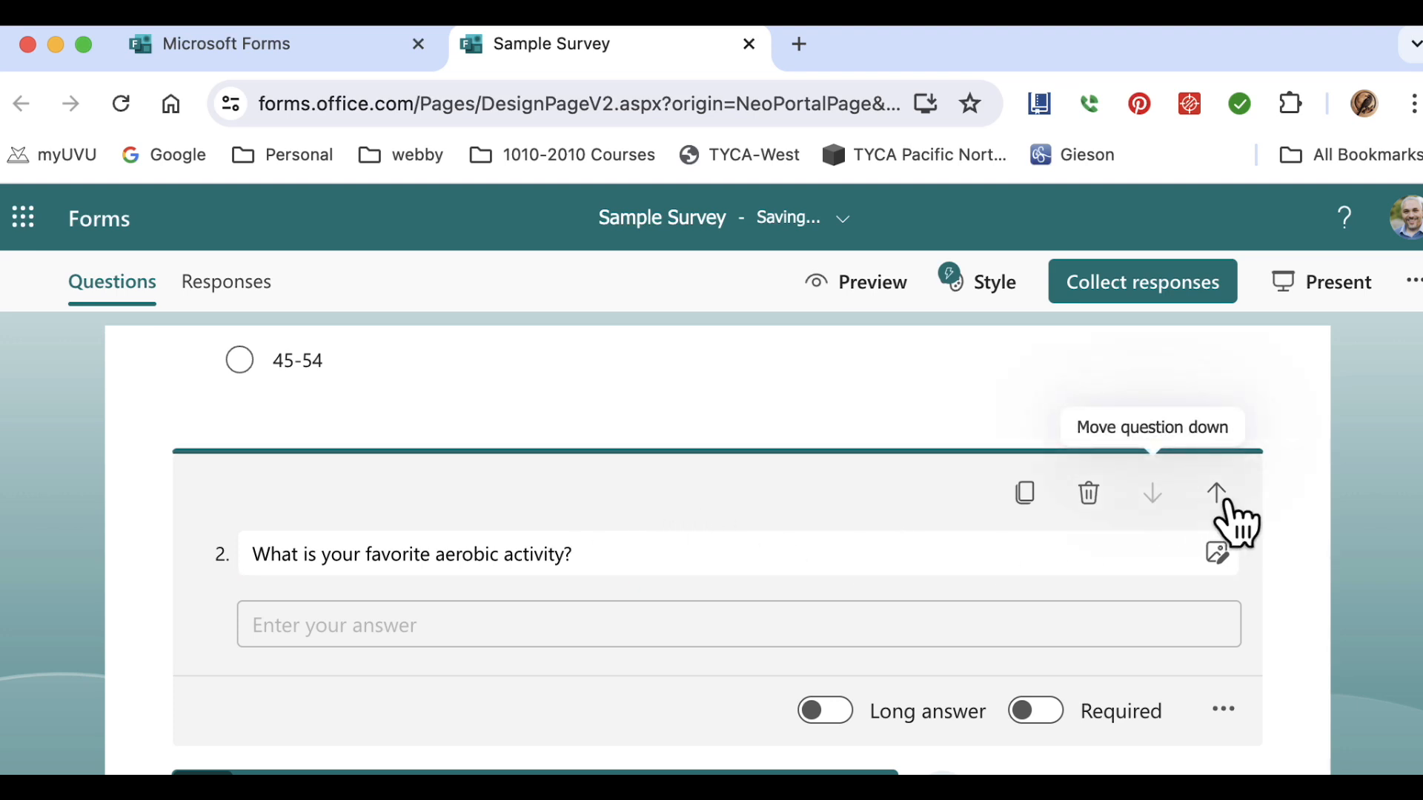
# - Move the favorite aerobic activity question above the age question
pyautogui.click(1217, 493)
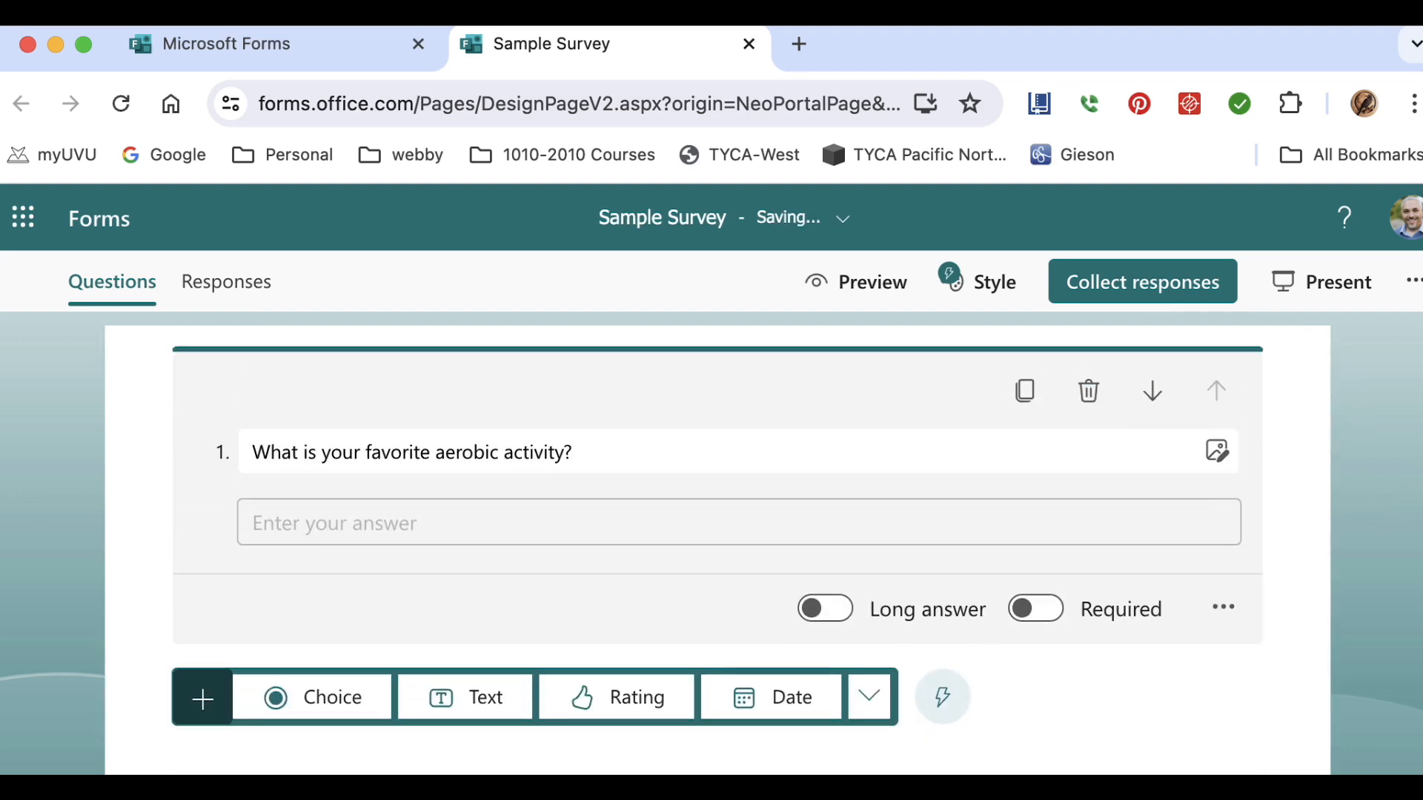
pyautogui.scroll(4, 1412, 408)
pyautogui.scroll(-2, 1411, 475)
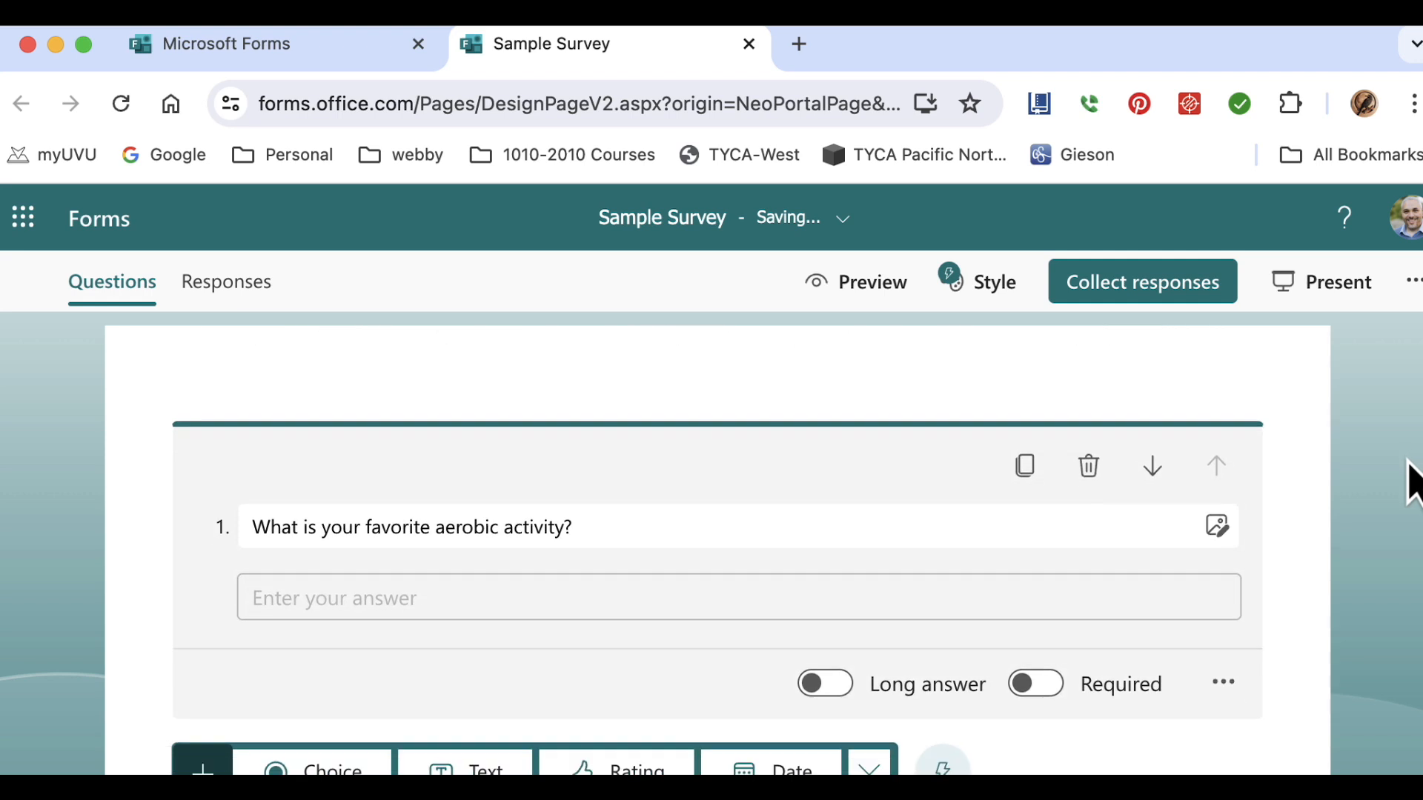
pyautogui.scroll(-5, 1408, 585)
pyautogui.scroll(5, 1401, 605)
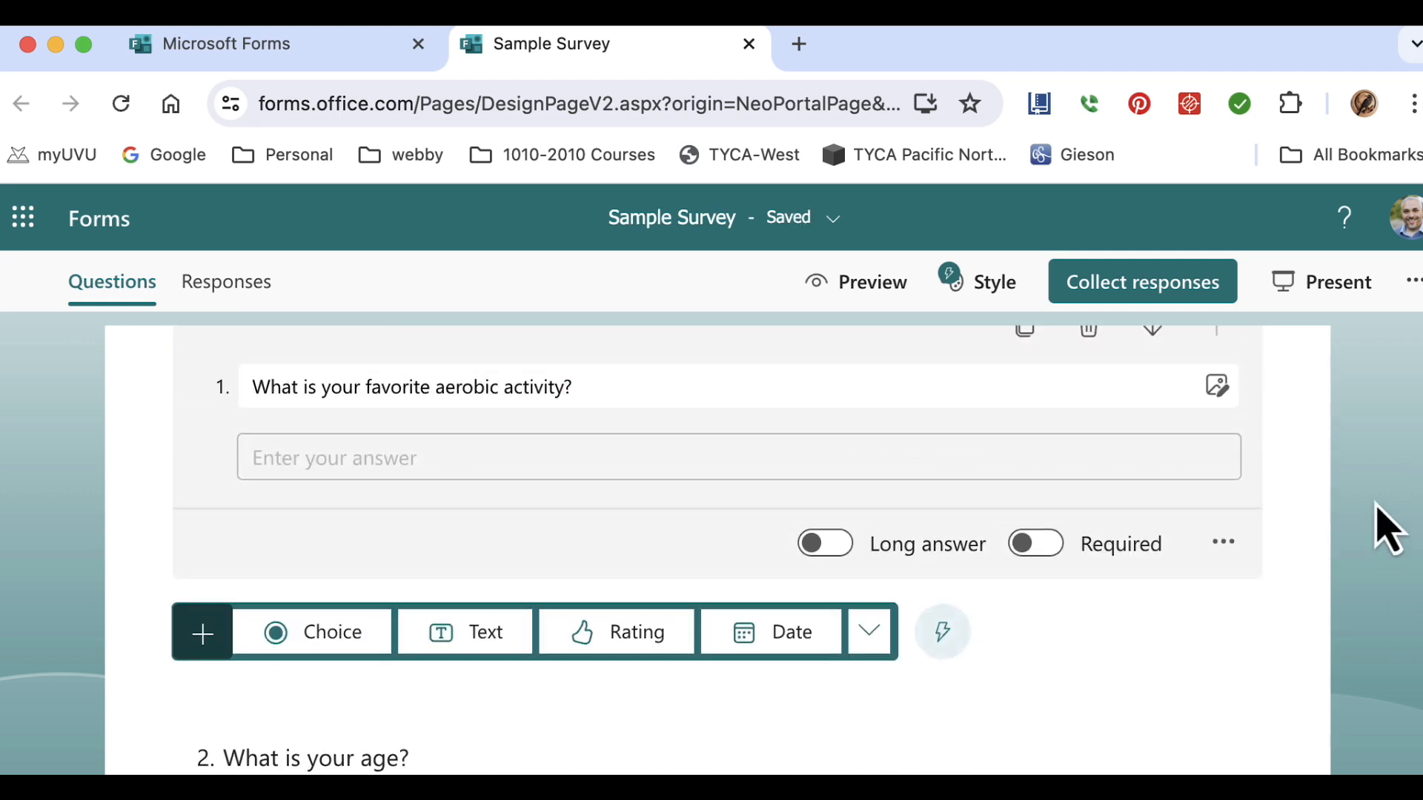
pyautogui.click(1370, 475)
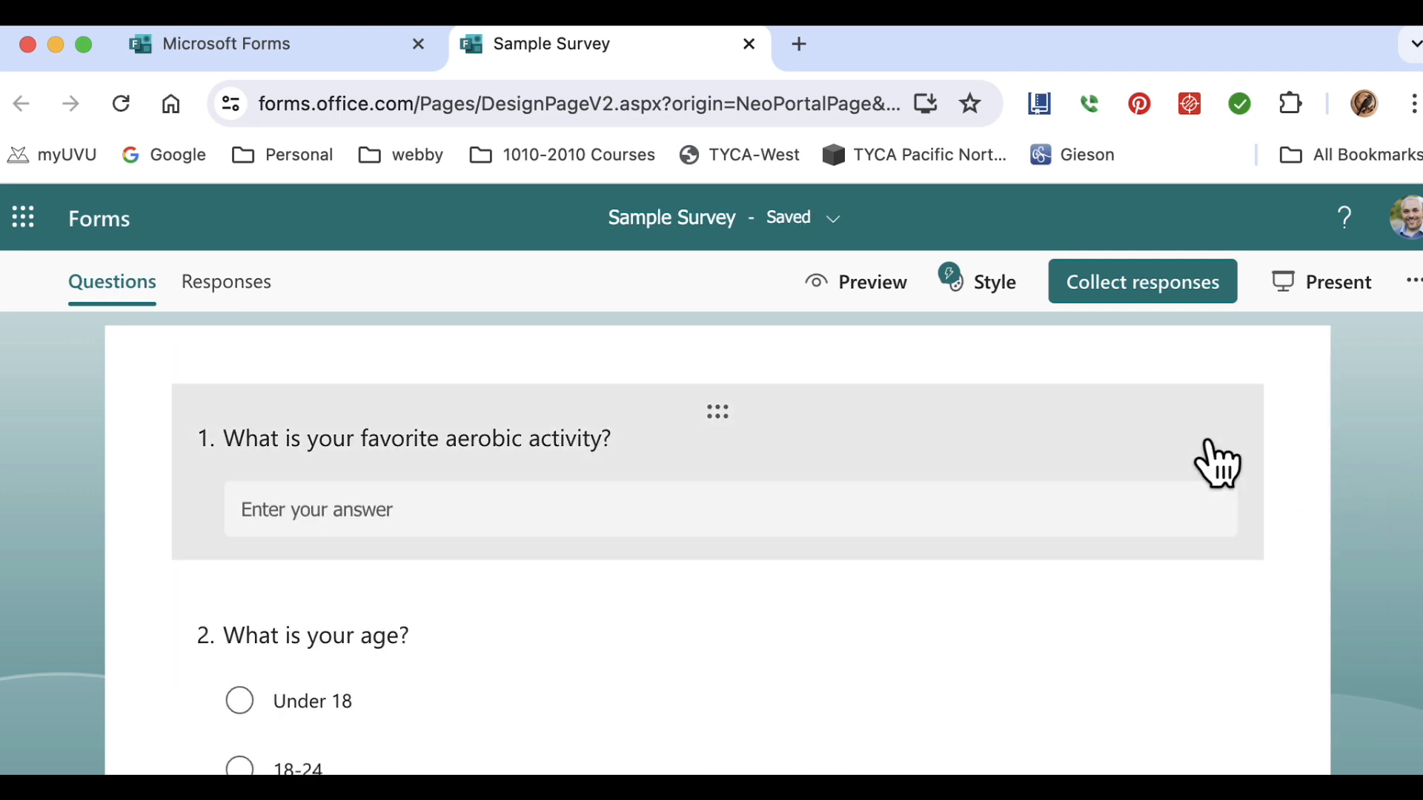
# - Move the favorite aerobic activity question back below the age question and deselect it
pyautogui.click(1186, 483)
pyautogui.click(1154, 433)
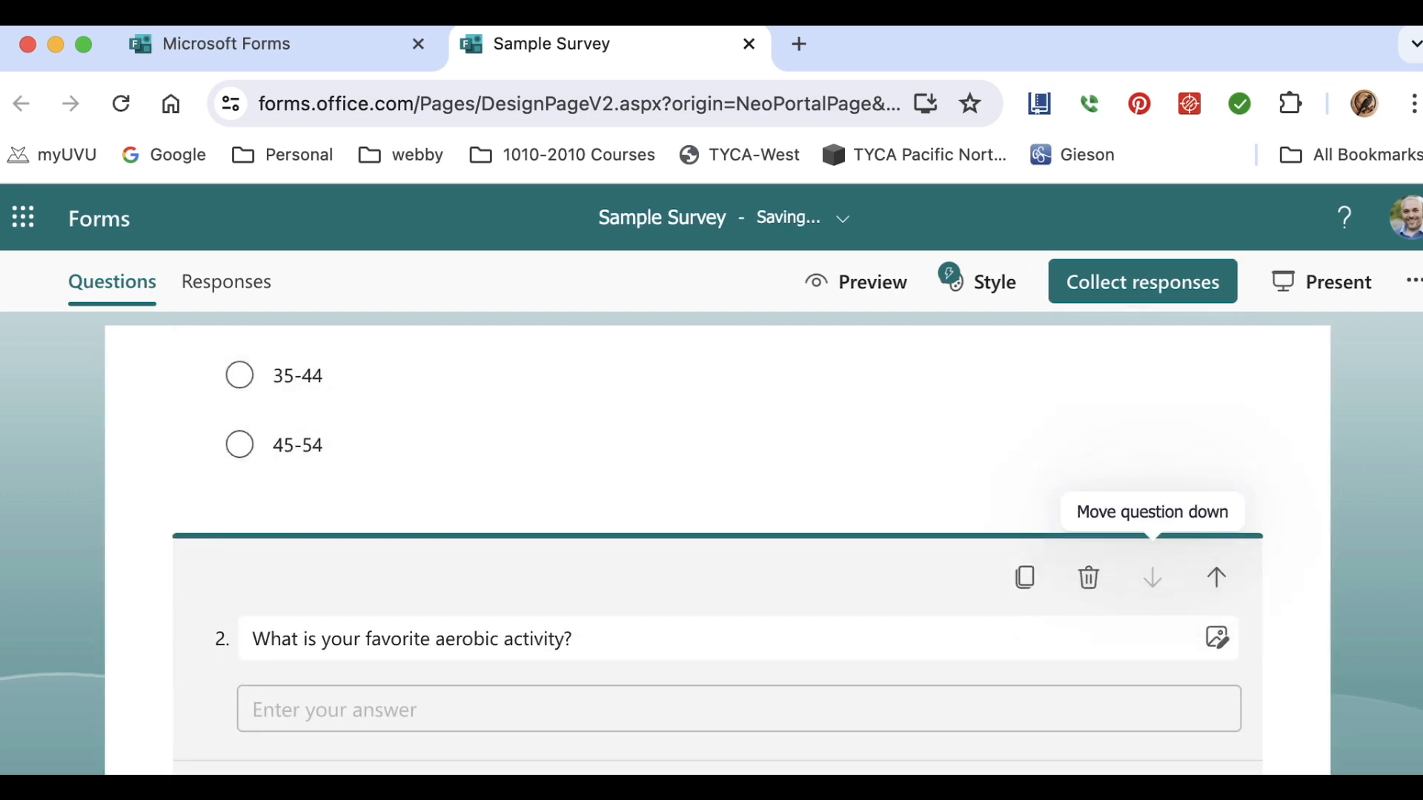
pyautogui.scroll(-3, 1418, 664)
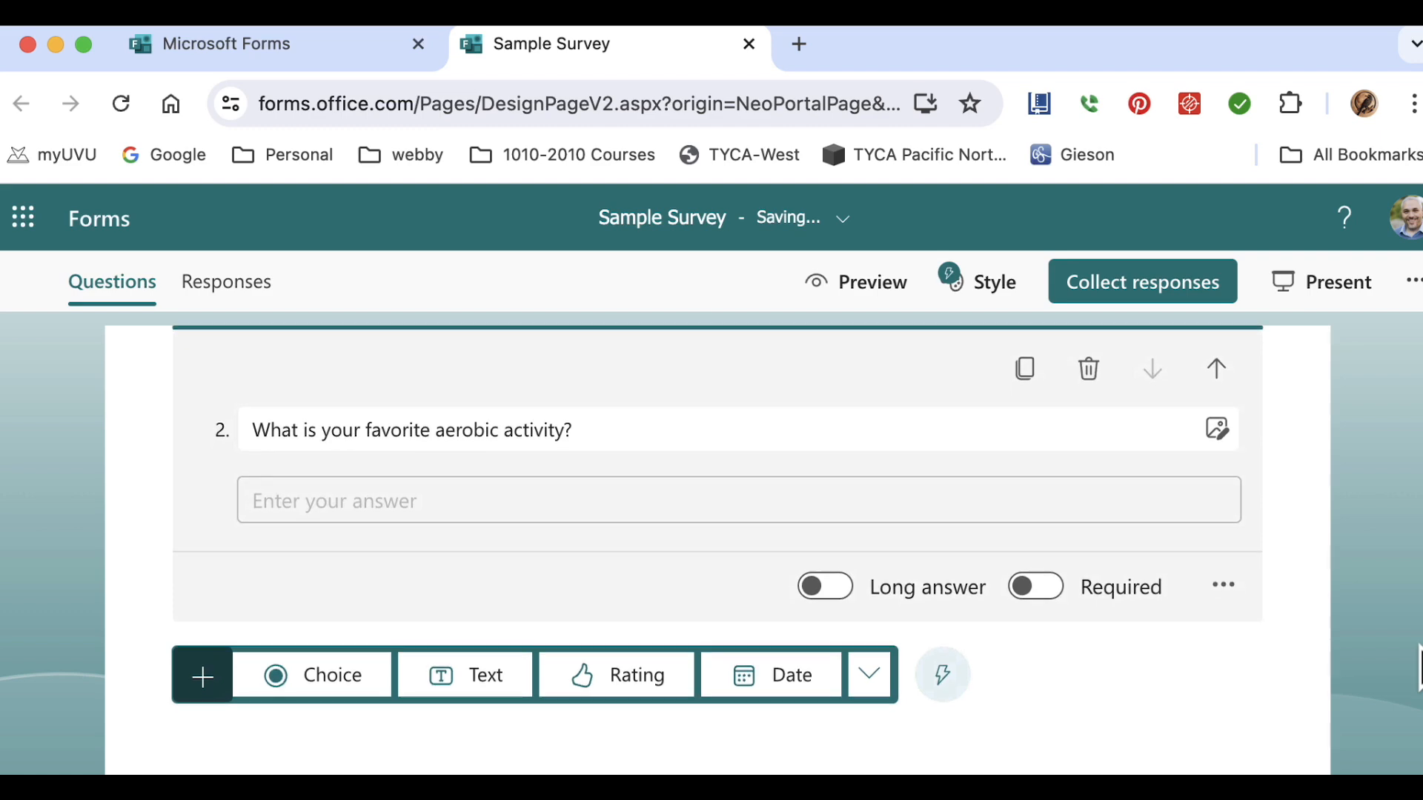
pyautogui.click(1418, 663)
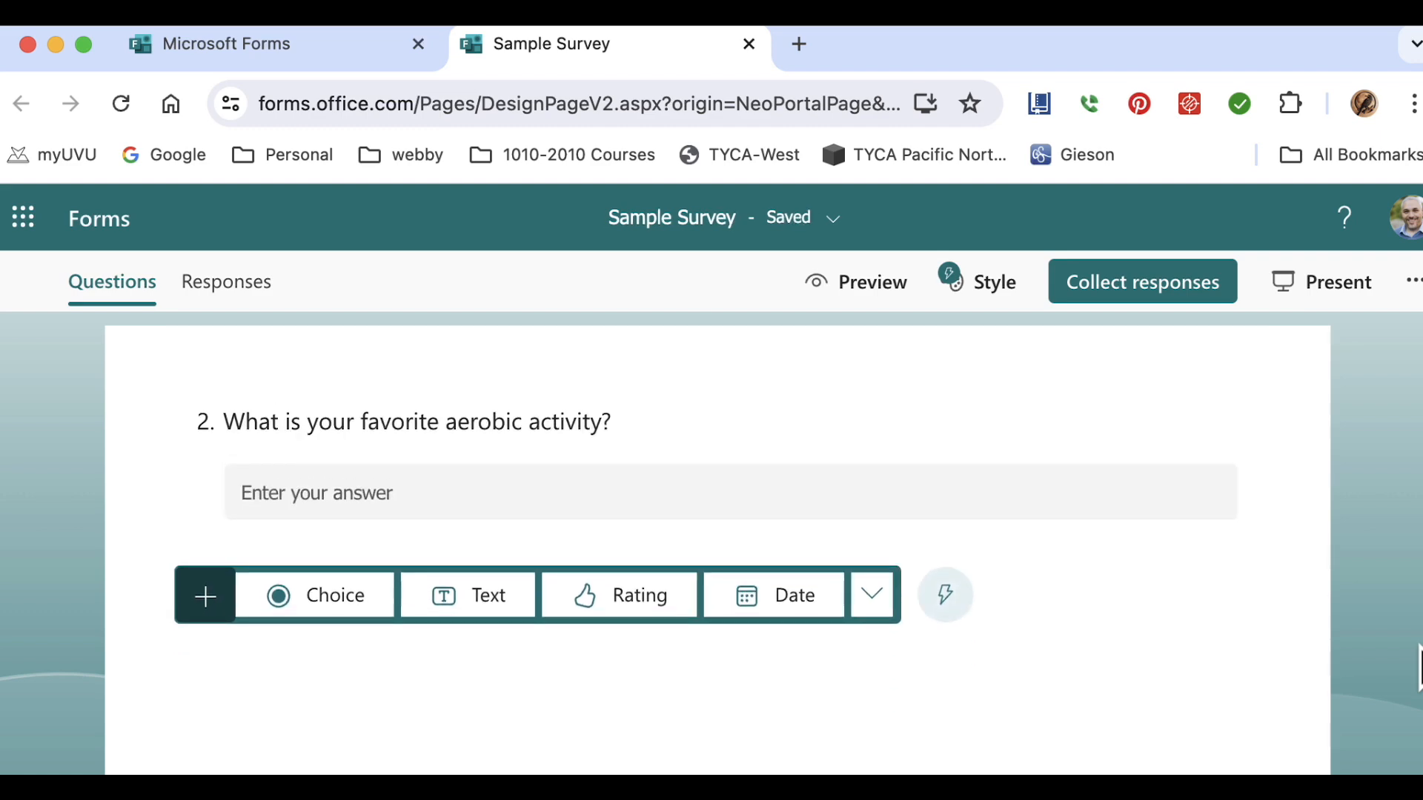
# - Add a rating question reading "How do you feel about "walking"? Please put five stars for really like."
pyautogui.click(664, 619)
pyautogui.write('How do you feel ')
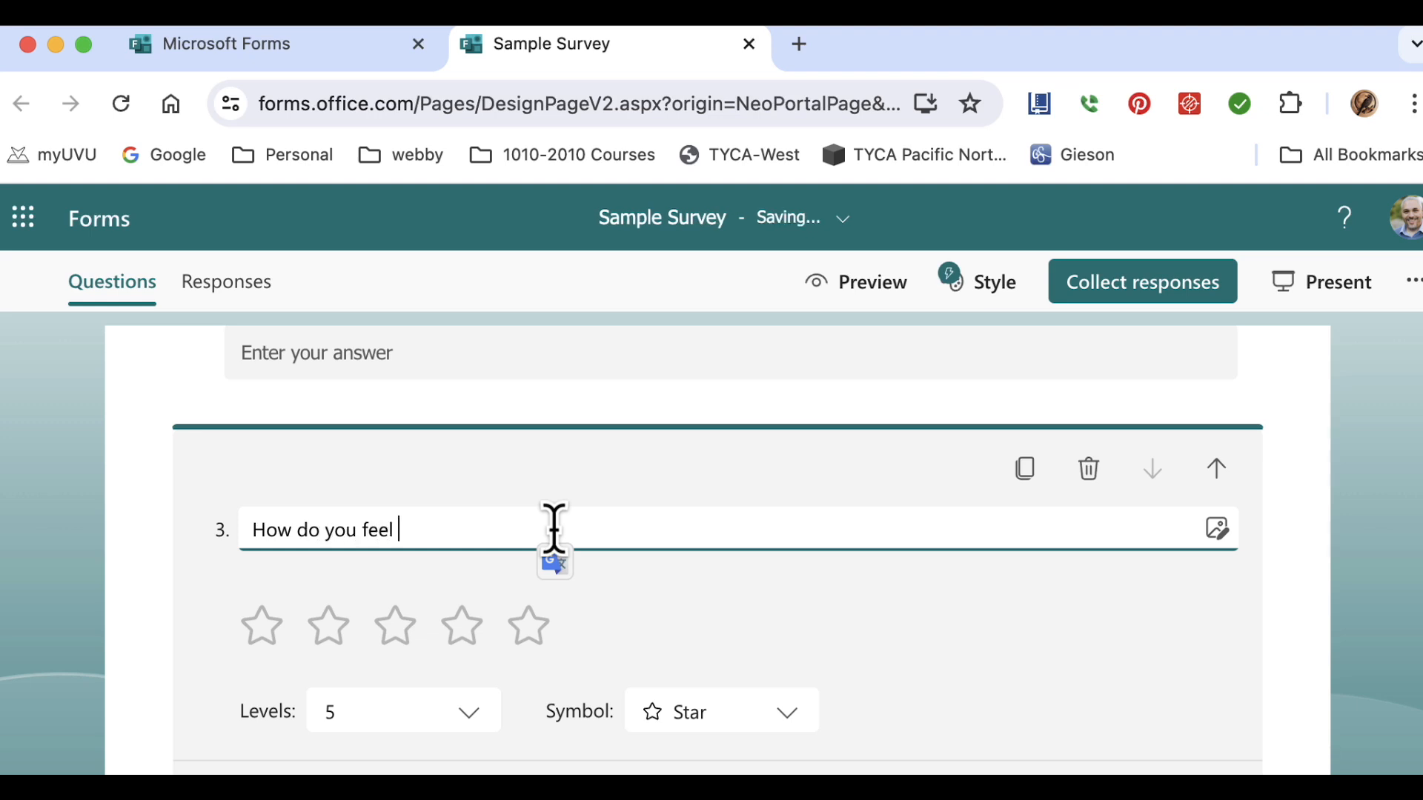
pyautogui.write('about "walking"? Please put')
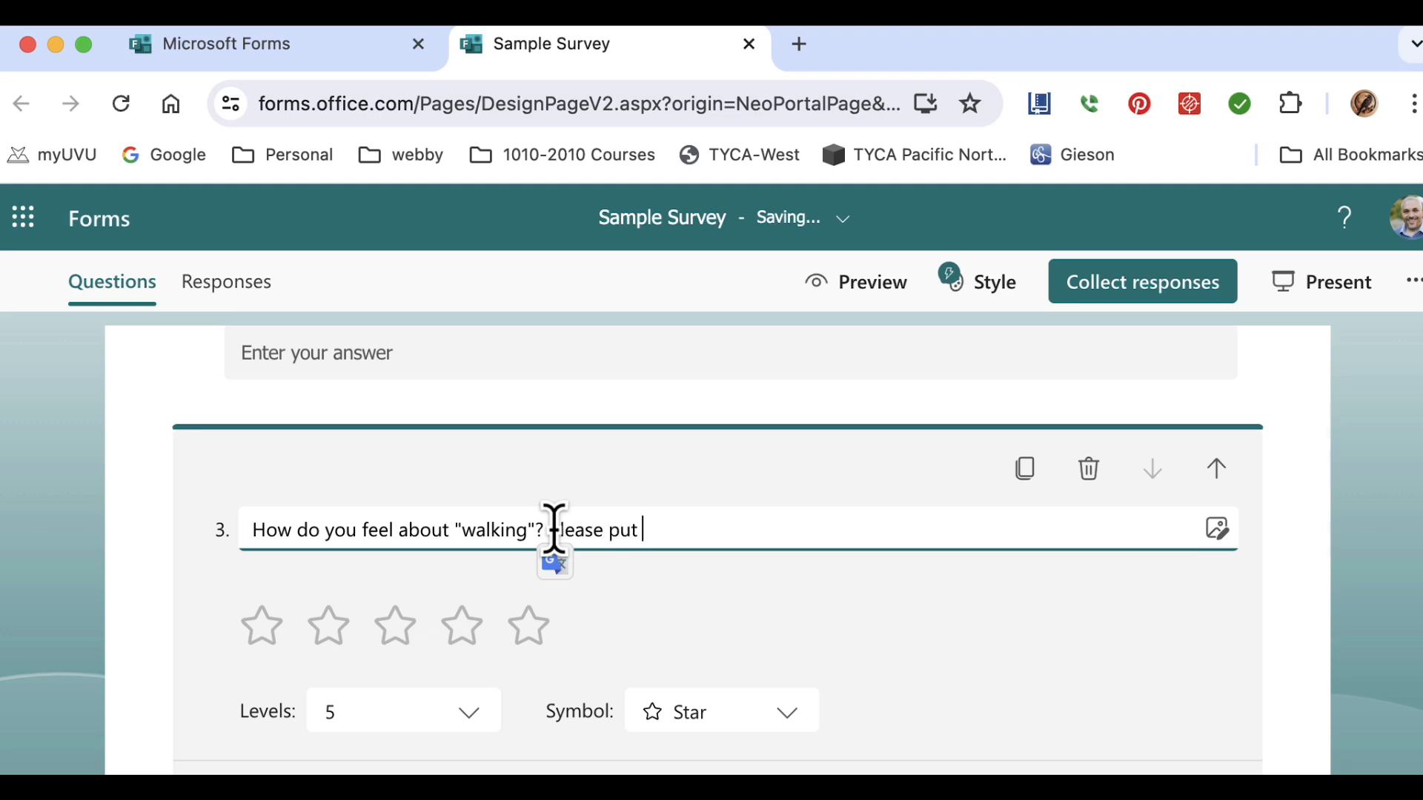
pyautogui.write('really like. Please put no stars for do not like.')
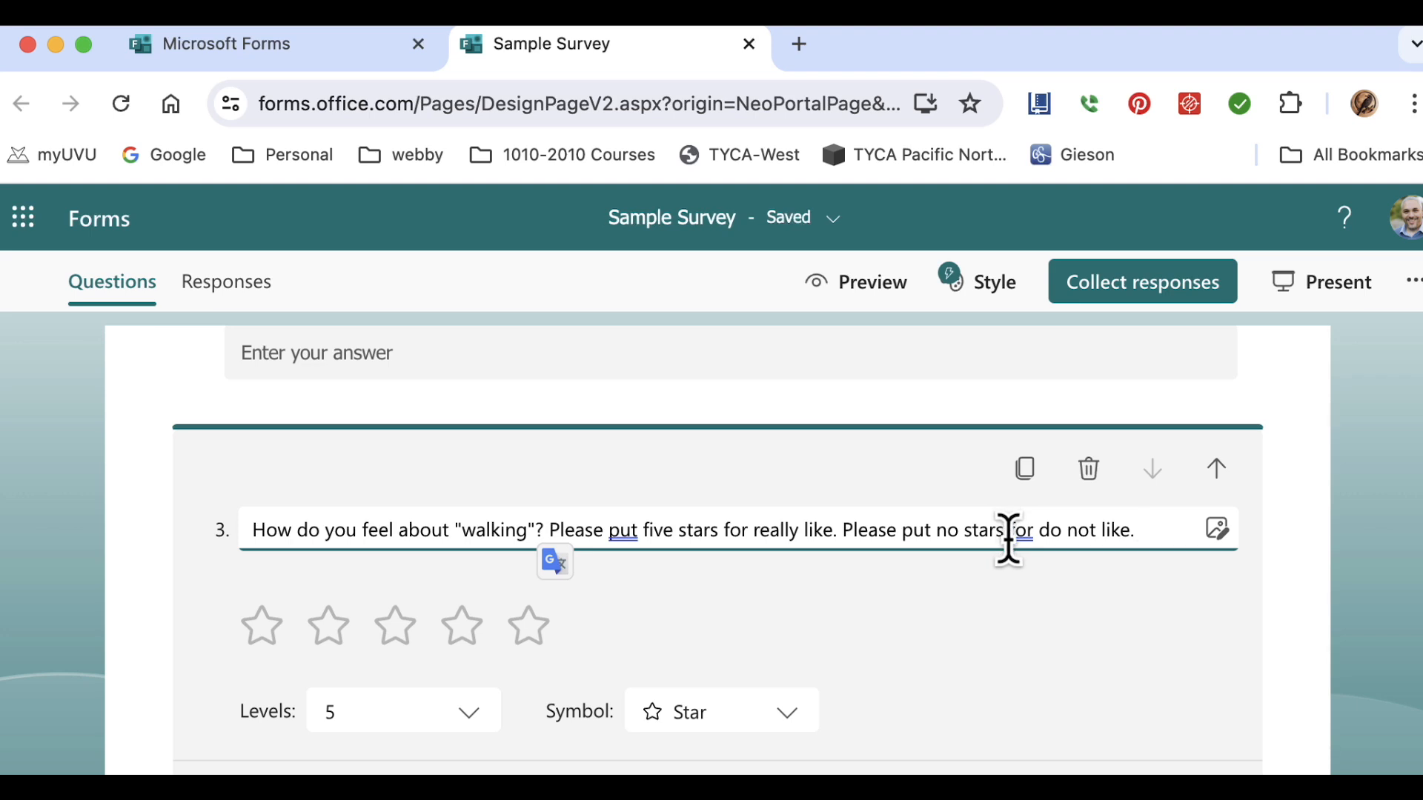
pyautogui.moveTo(1140, 528); pyautogui.dragTo(838, 519)
pyautogui.press('BackSpace')
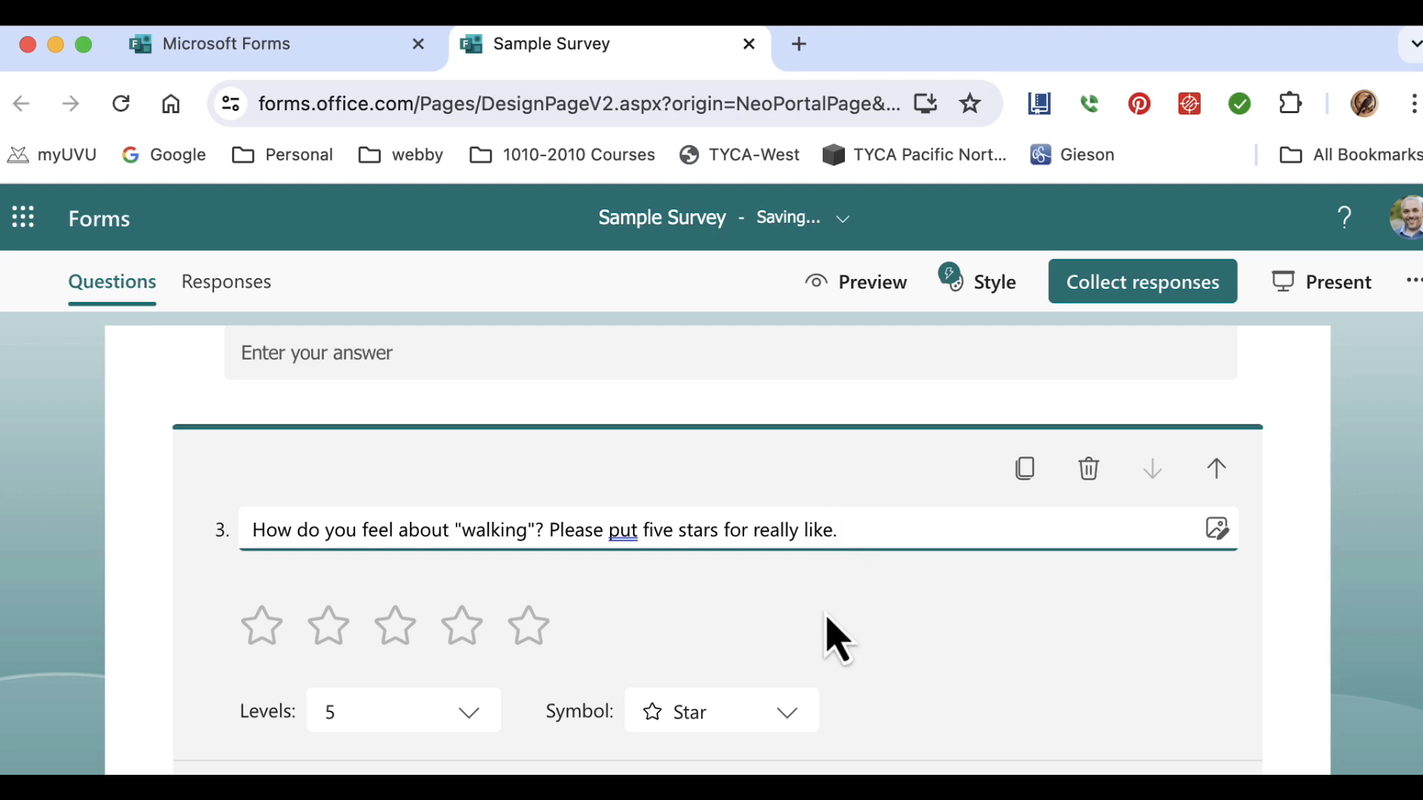
pyautogui.click(461, 713)
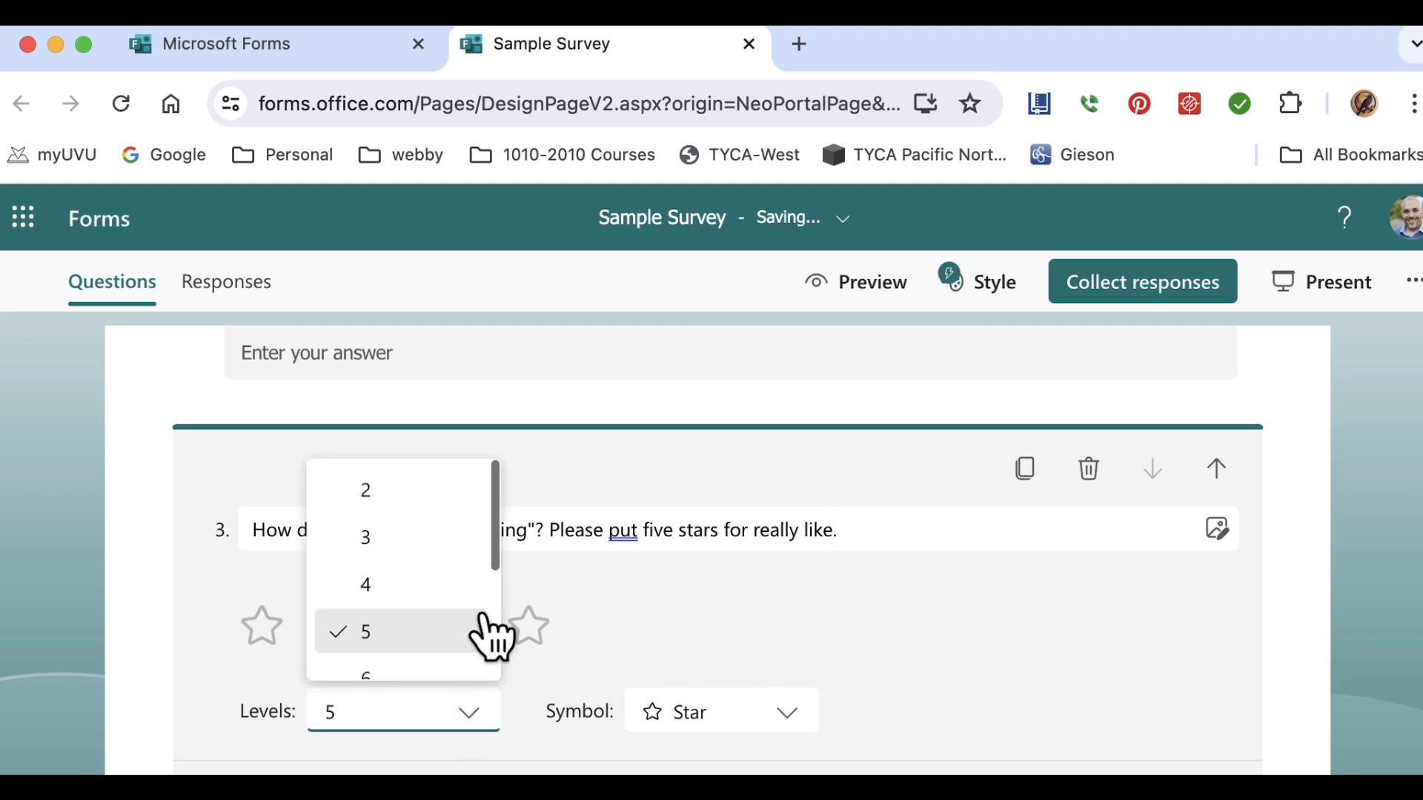
pyautogui.moveTo(496, 563)
pyautogui.mouseDown()
pyautogui.moveTo(477, 663)
pyautogui.moveTo(478, 541)
pyautogui.mouseUp()
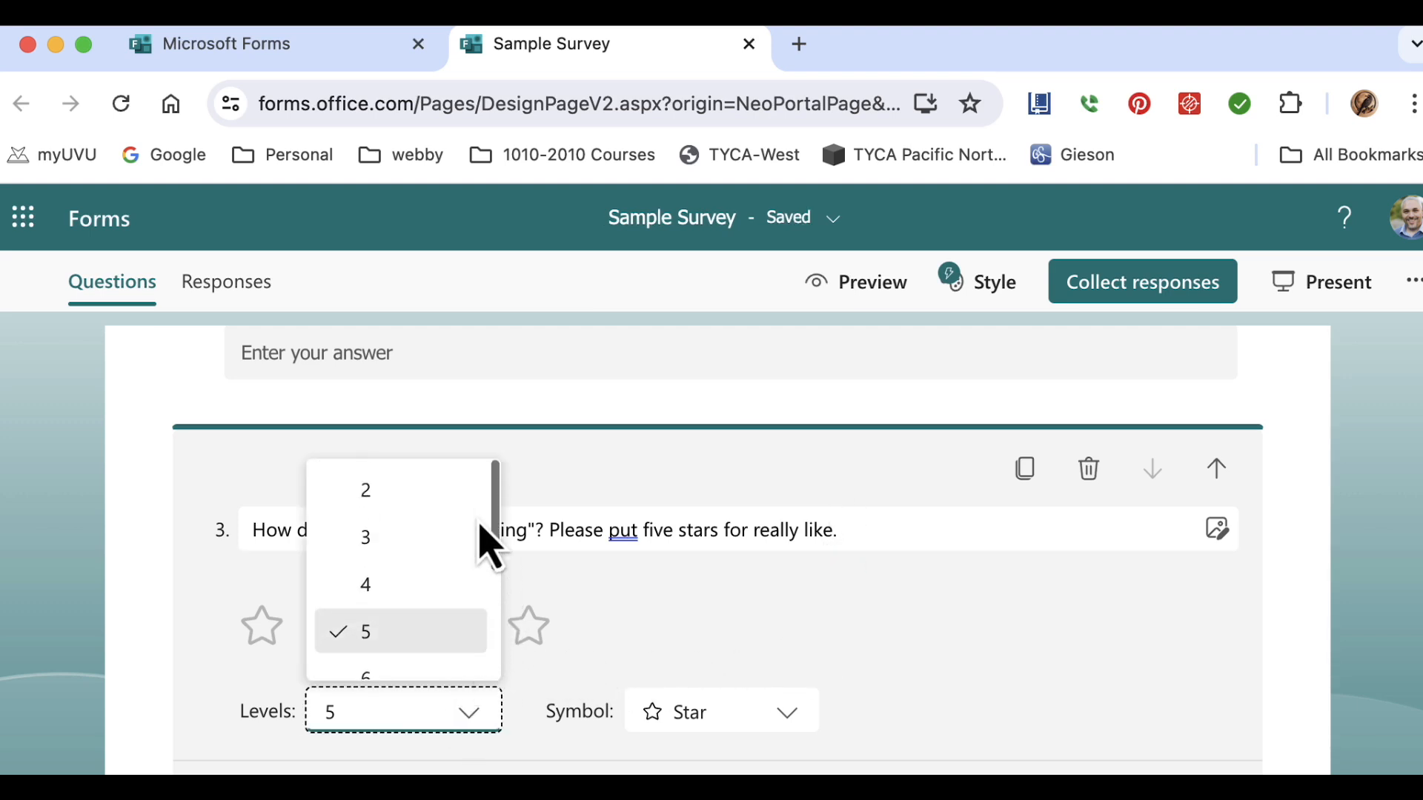
pyautogui.click(636, 619)
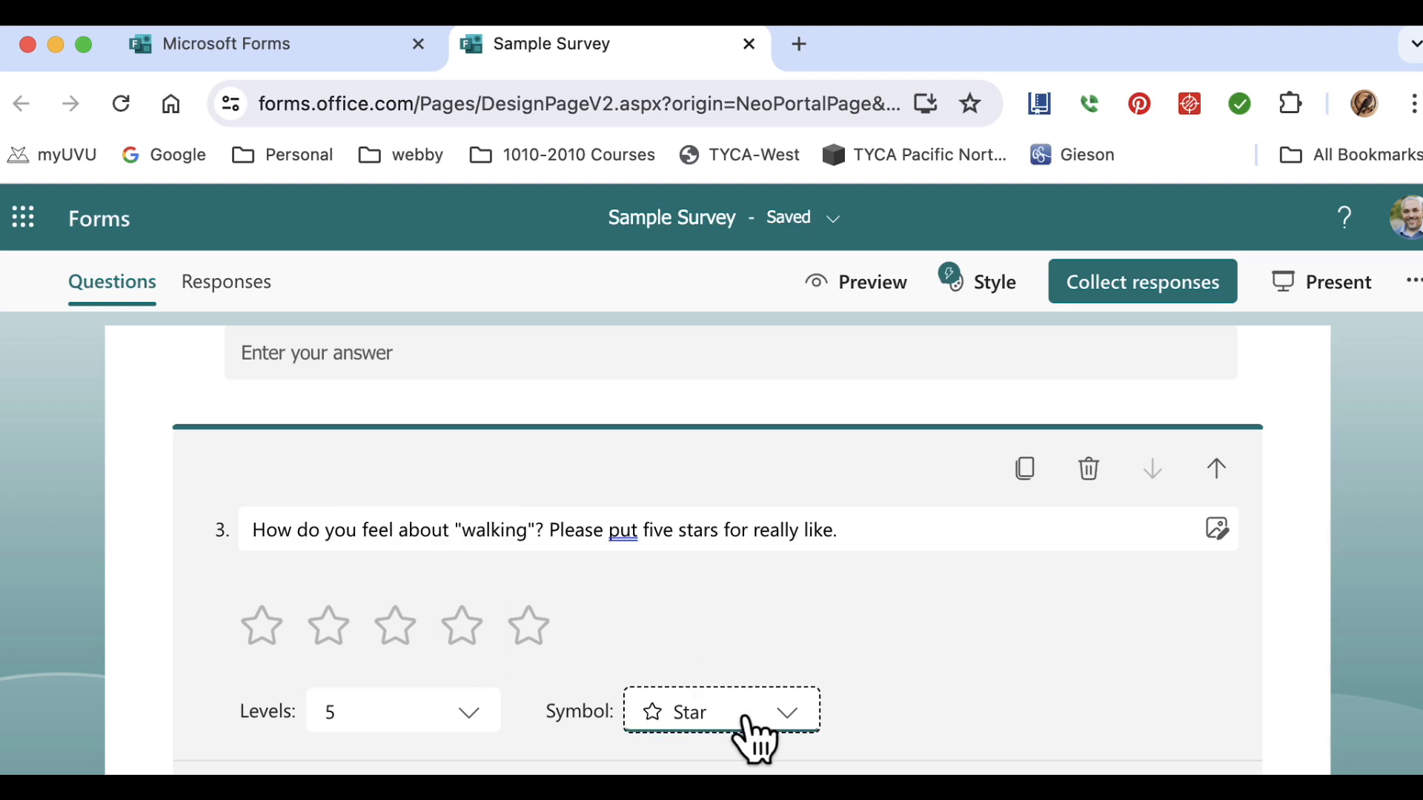
# - Switch the walking rating question's symbol to Number and back to Star
pyautogui.click(787, 707)
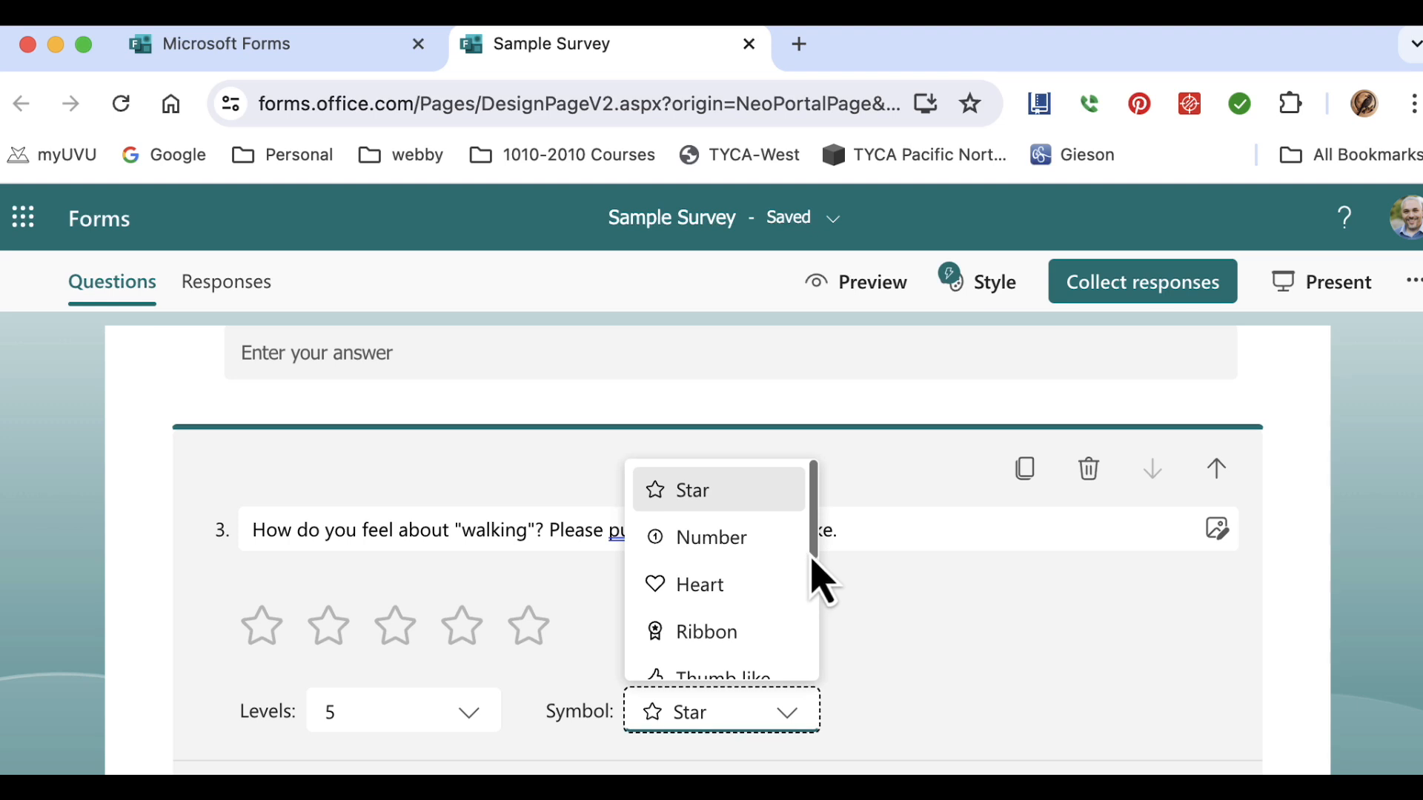
pyautogui.moveTo(823, 582); pyautogui.dragTo(816, 645)
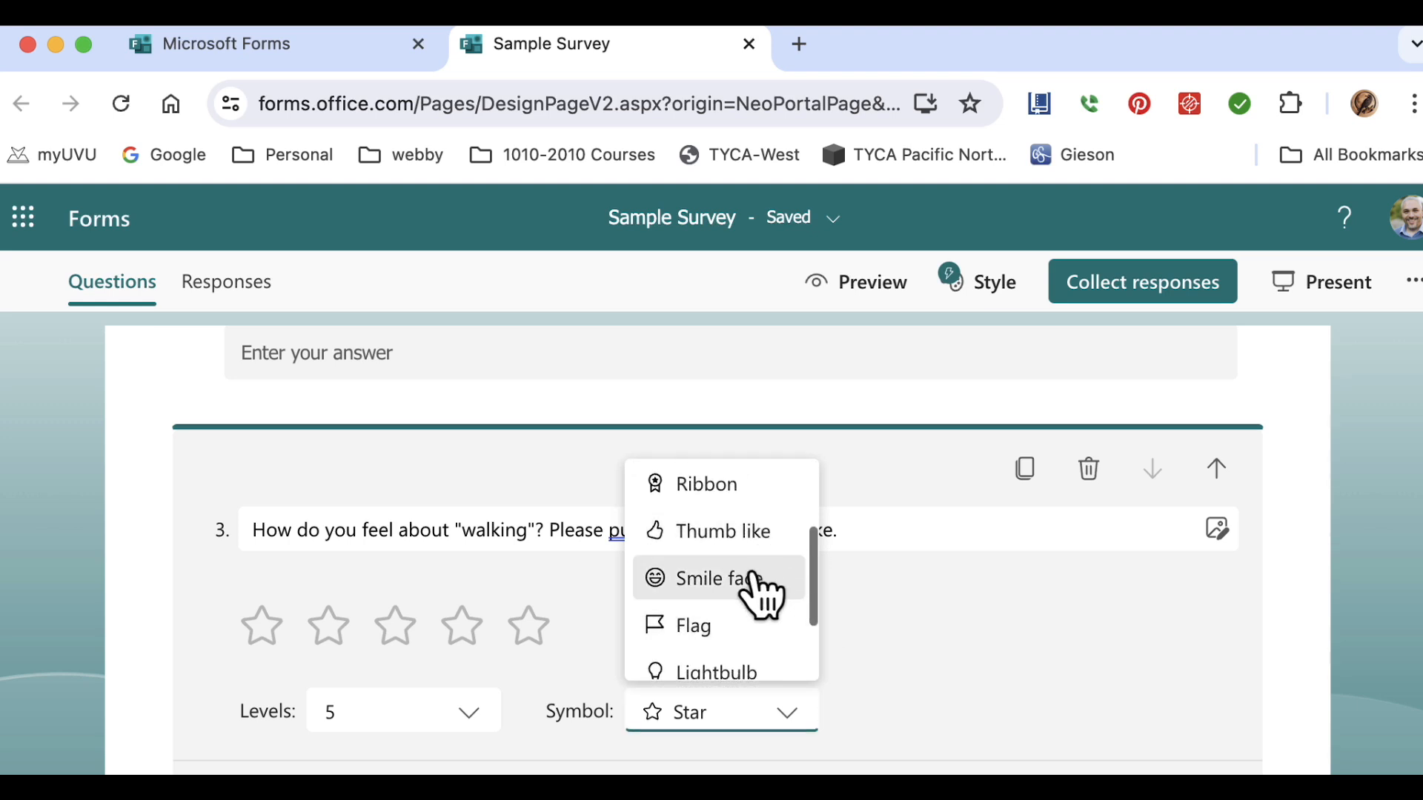
pyautogui.moveTo(820, 645); pyautogui.dragTo(804, 705)
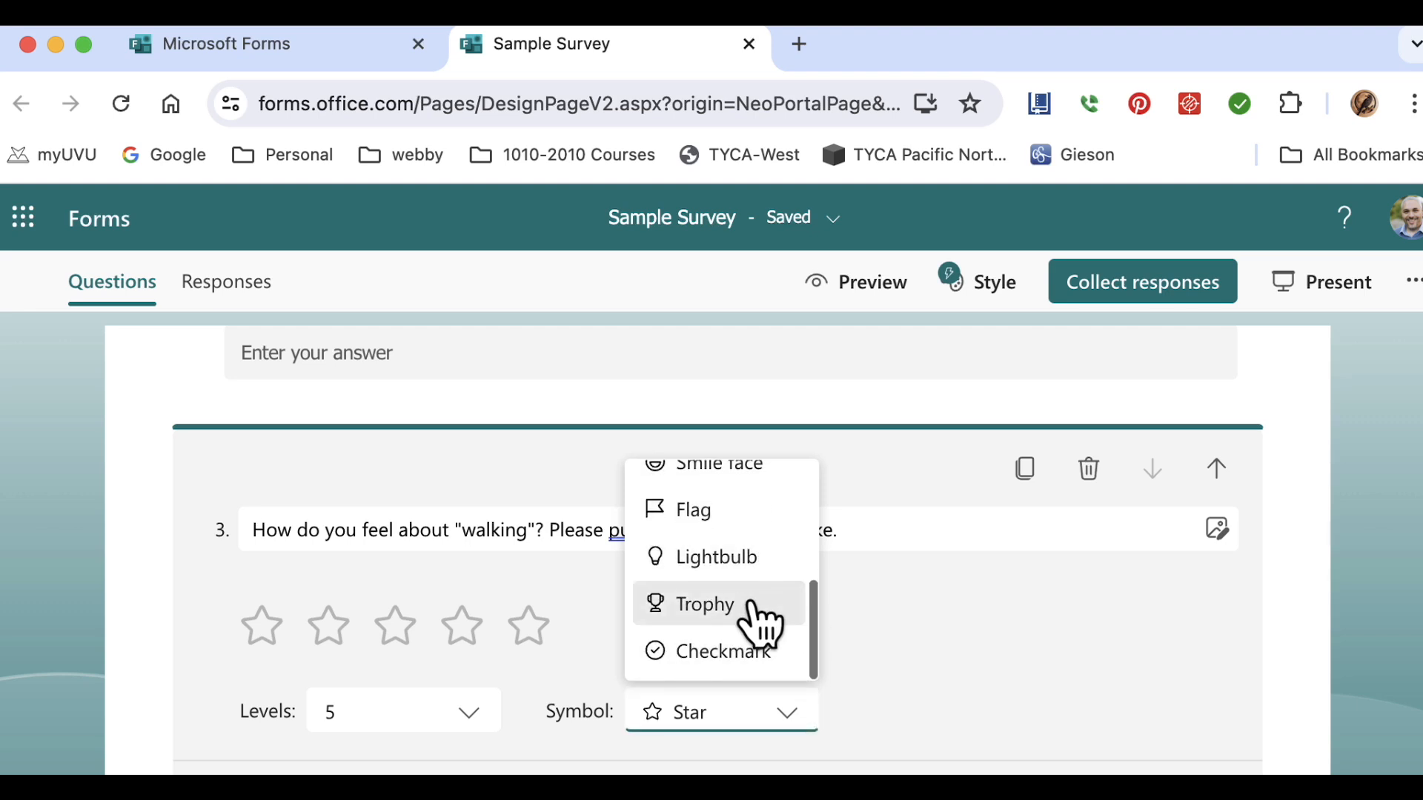
pyautogui.moveTo(813, 658); pyautogui.dragTo(799, 550)
pyautogui.click(787, 504)
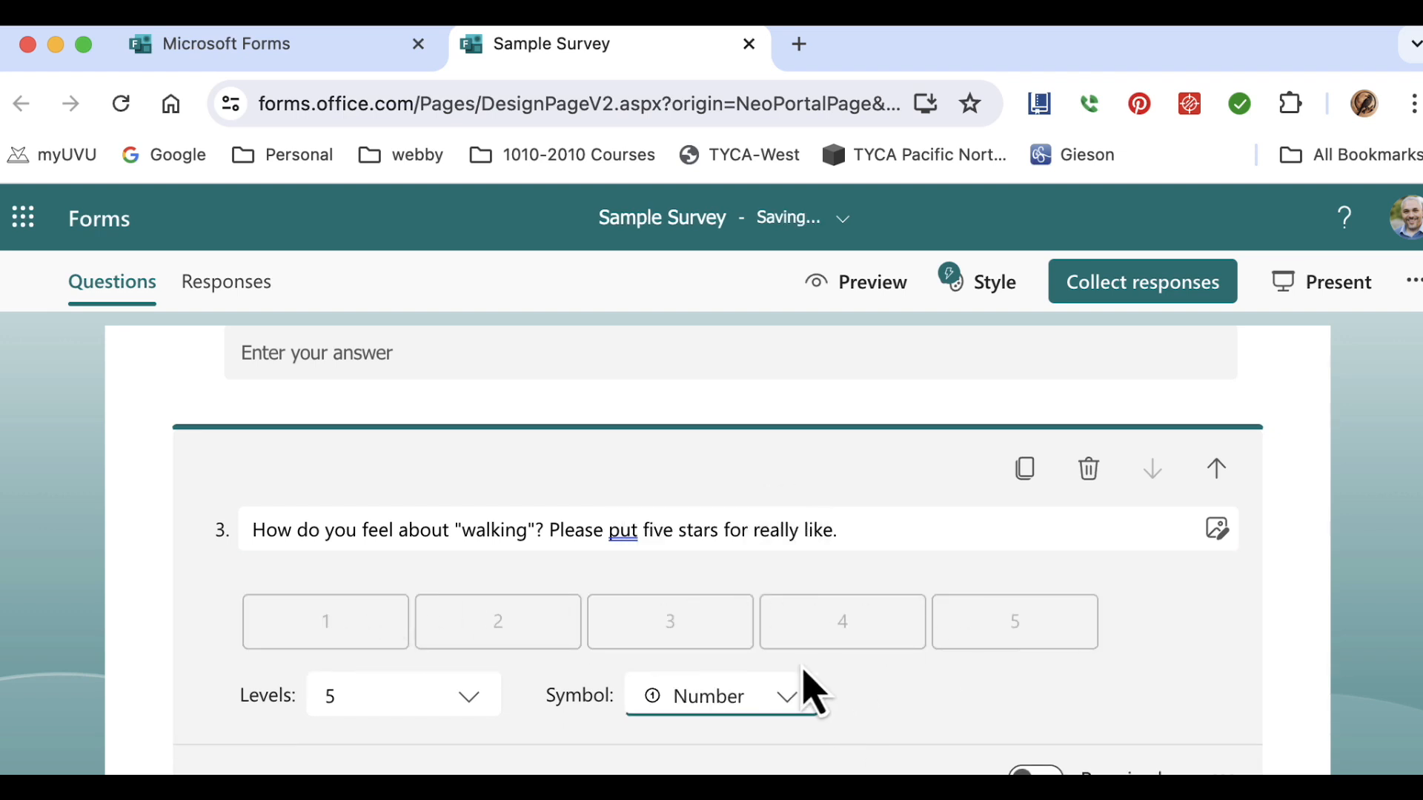
pyautogui.click(785, 698)
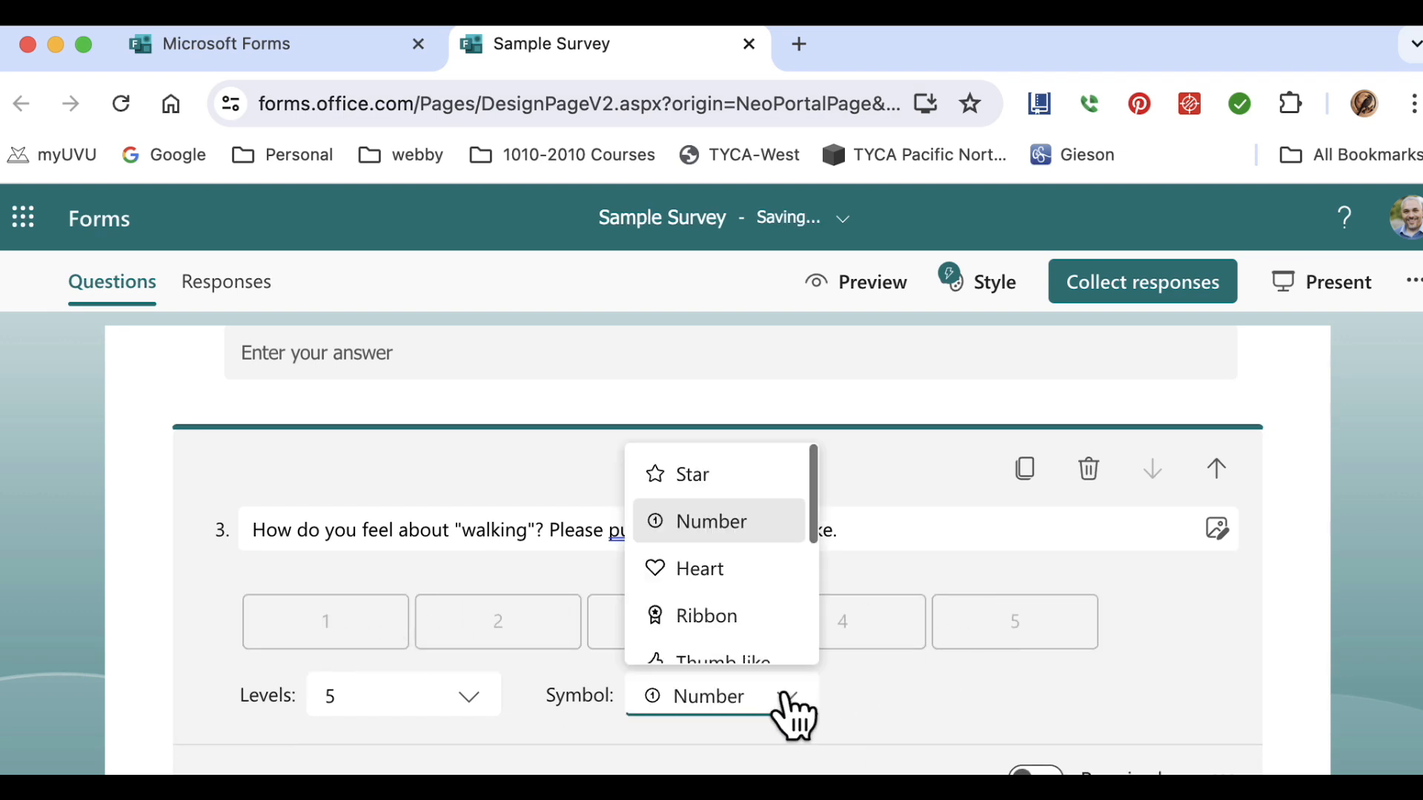
pyautogui.click(752, 475)
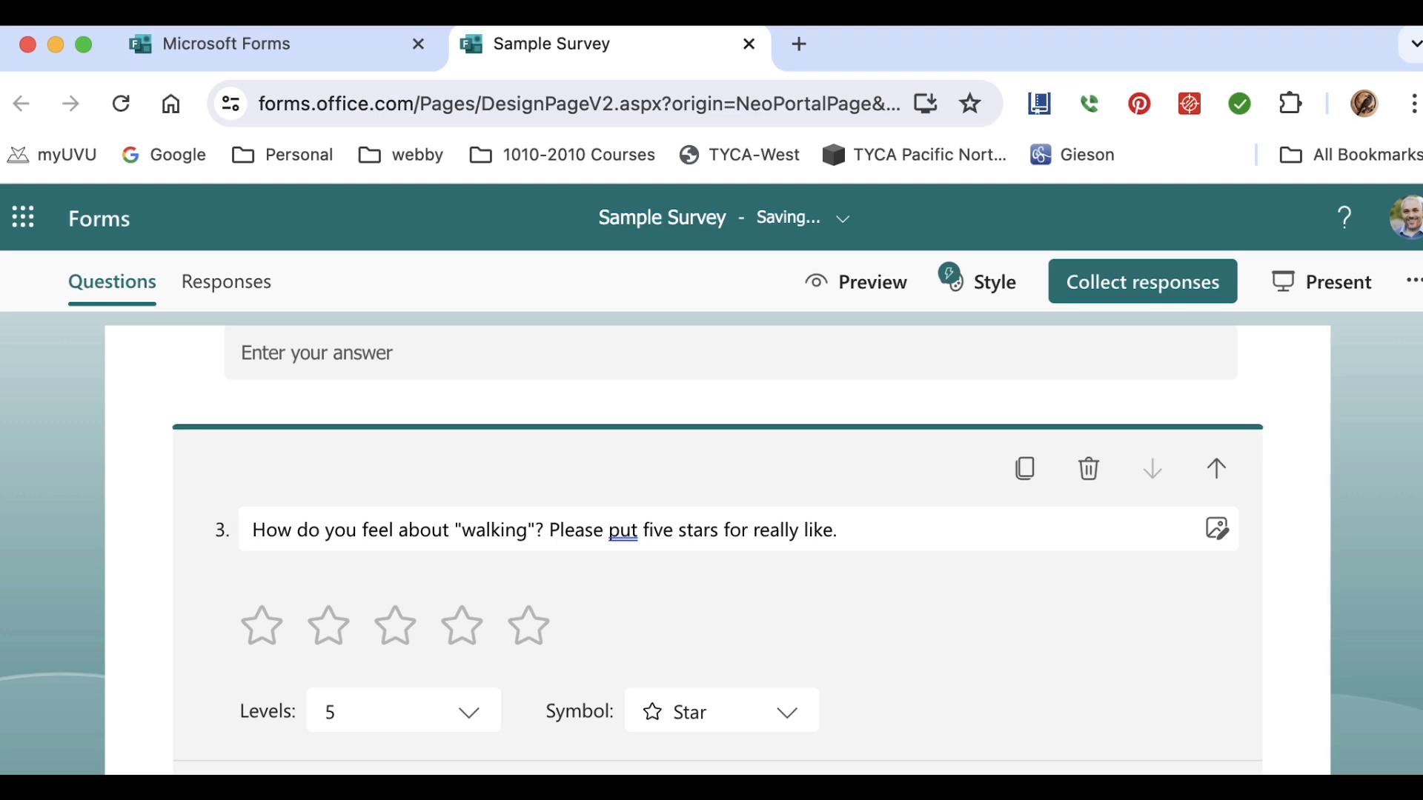
# - Add a ranking question reading "Please rank the following activities. Place the first option ahead of your others to designate it as your favorite and so forth."
pyautogui.scroll(-4, 1414, 710)
pyautogui.click(1414, 711)
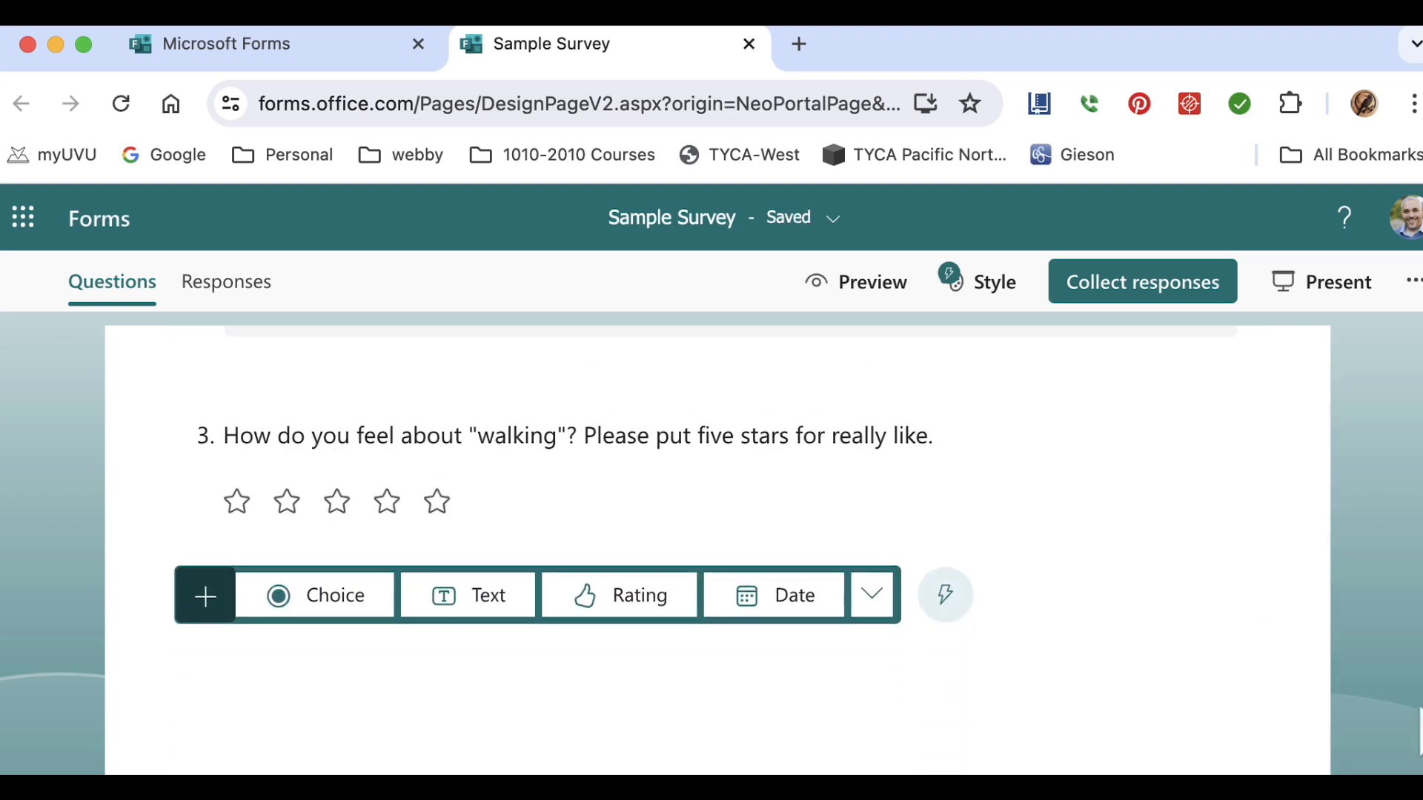
pyautogui.click(873, 599)
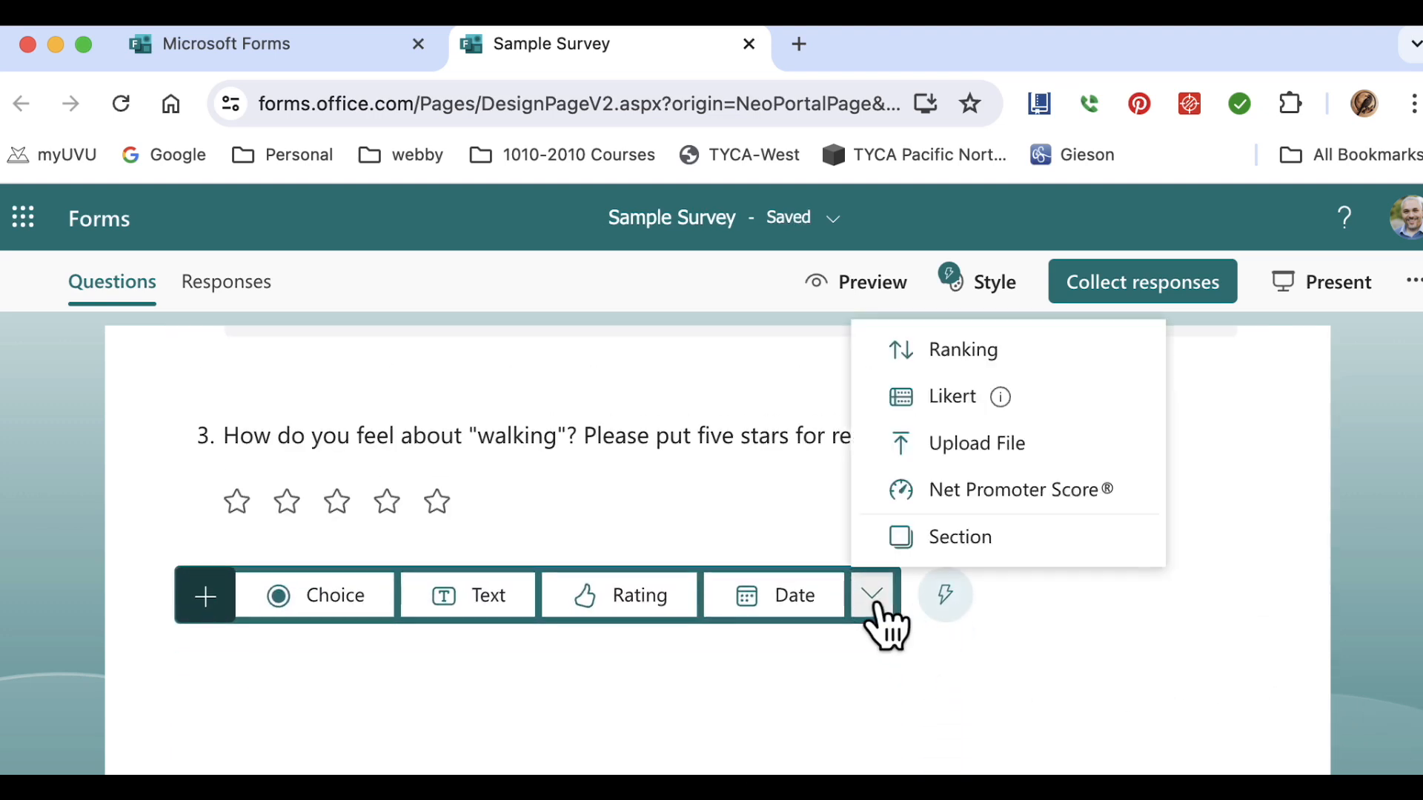
pyautogui.click(1027, 380)
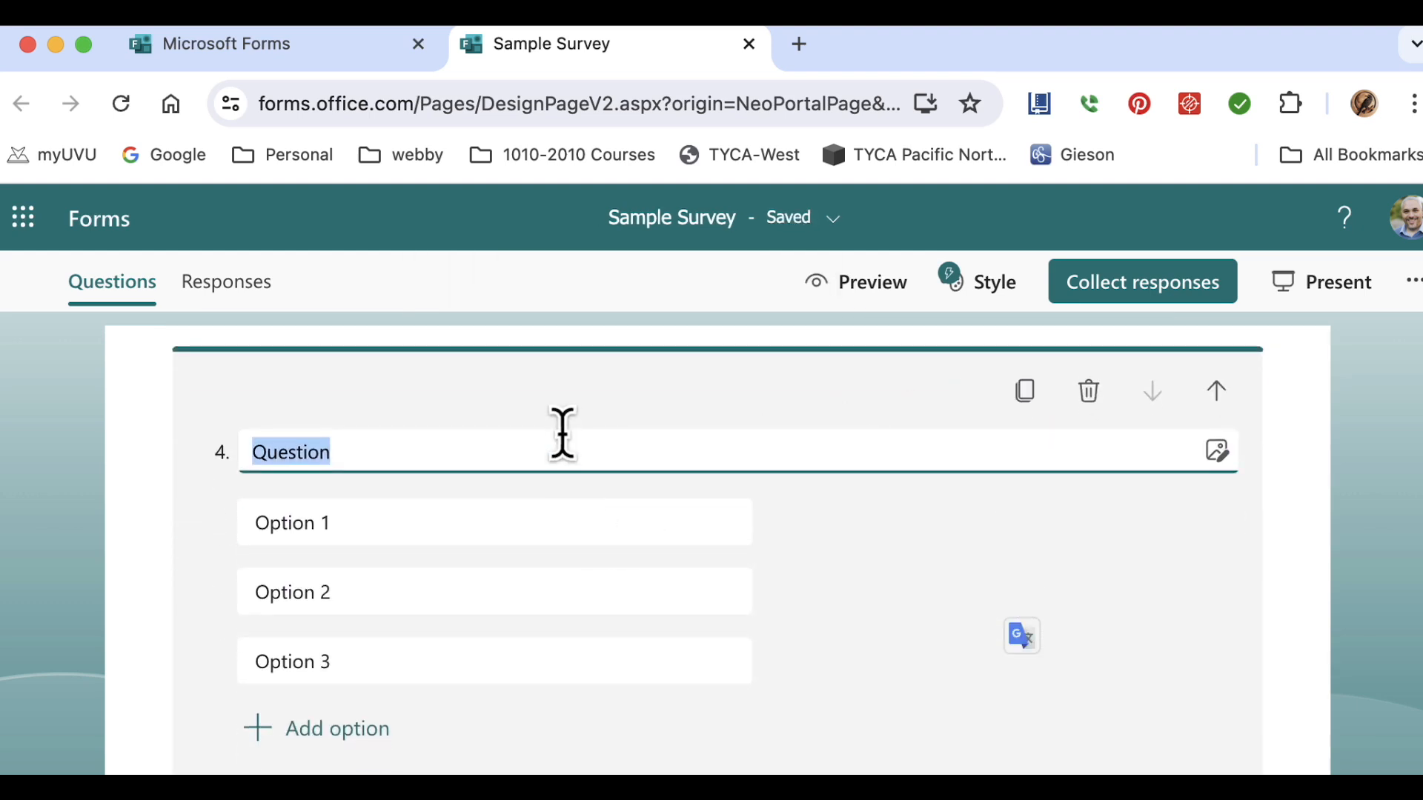
pyautogui.write('Please rank')
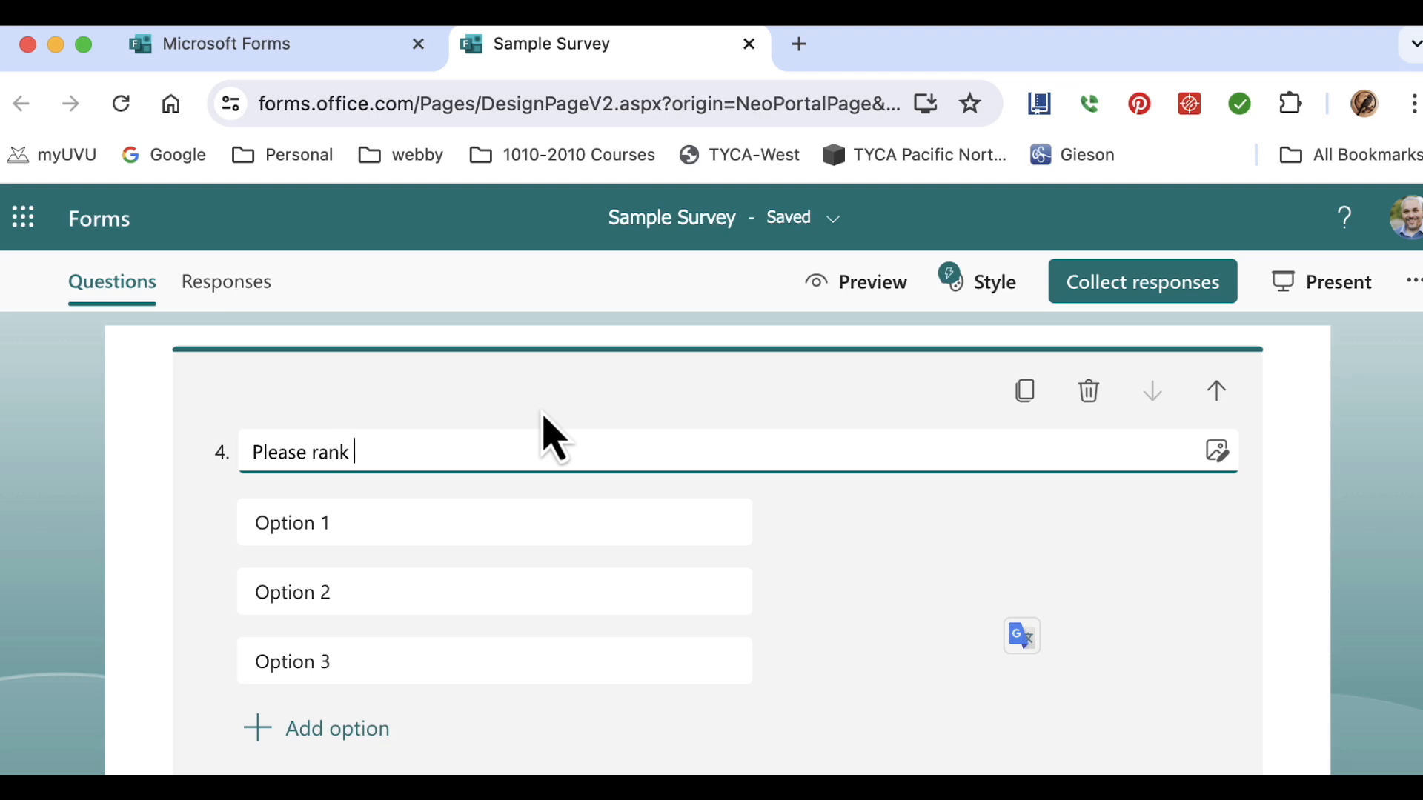
pyautogui.write(' the following activities. Place the first option ahead')
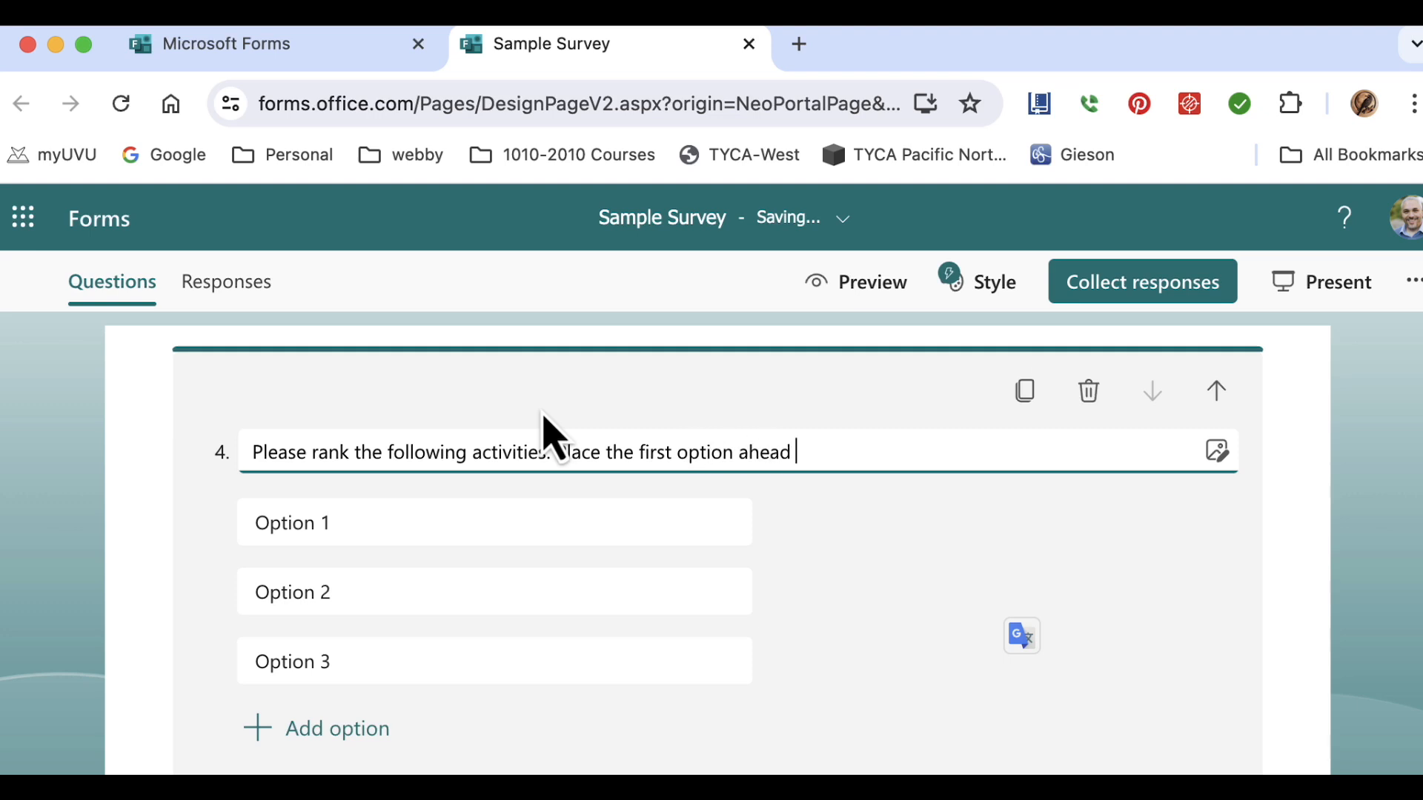
pyautogui.write('thers to designate it as your f')
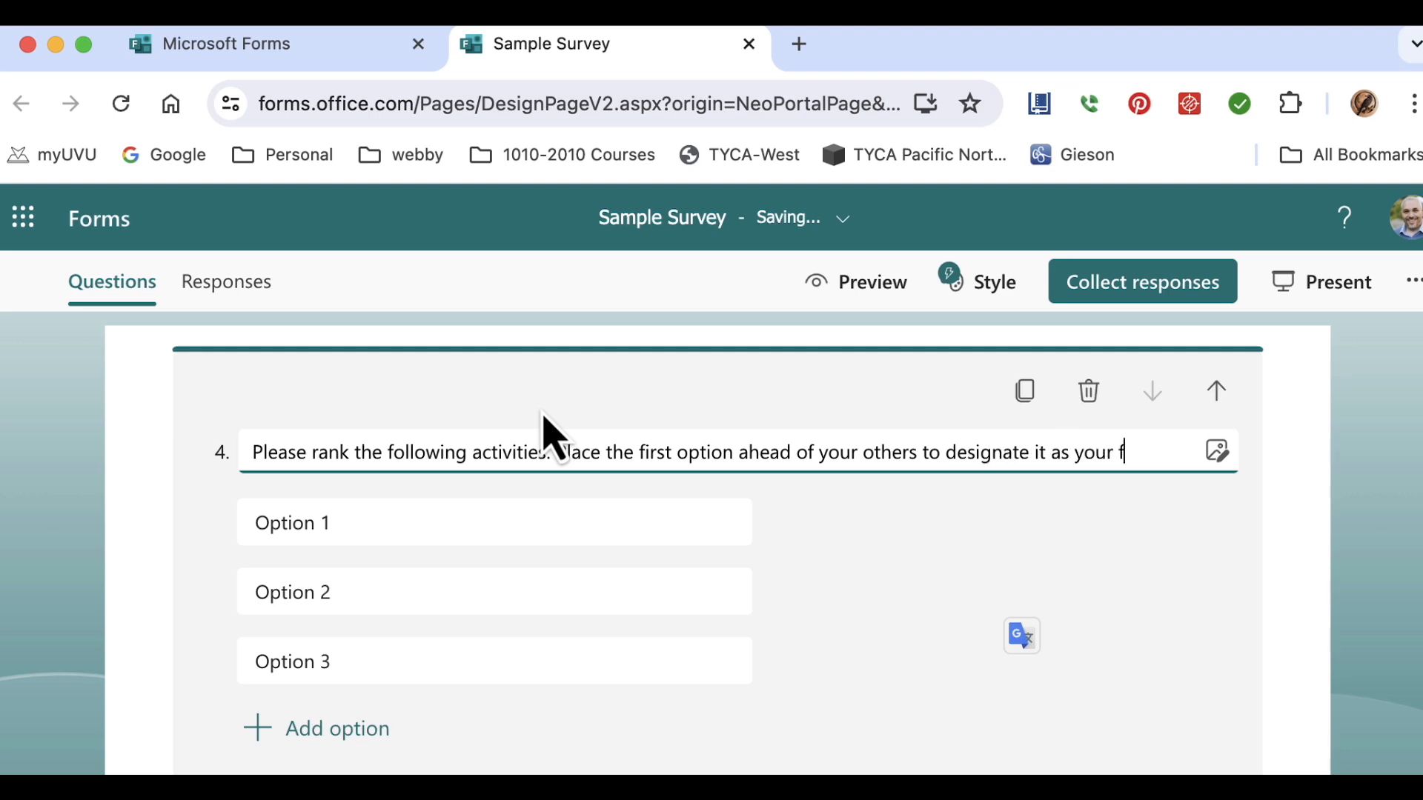
pyautogui.write('and so forth.')
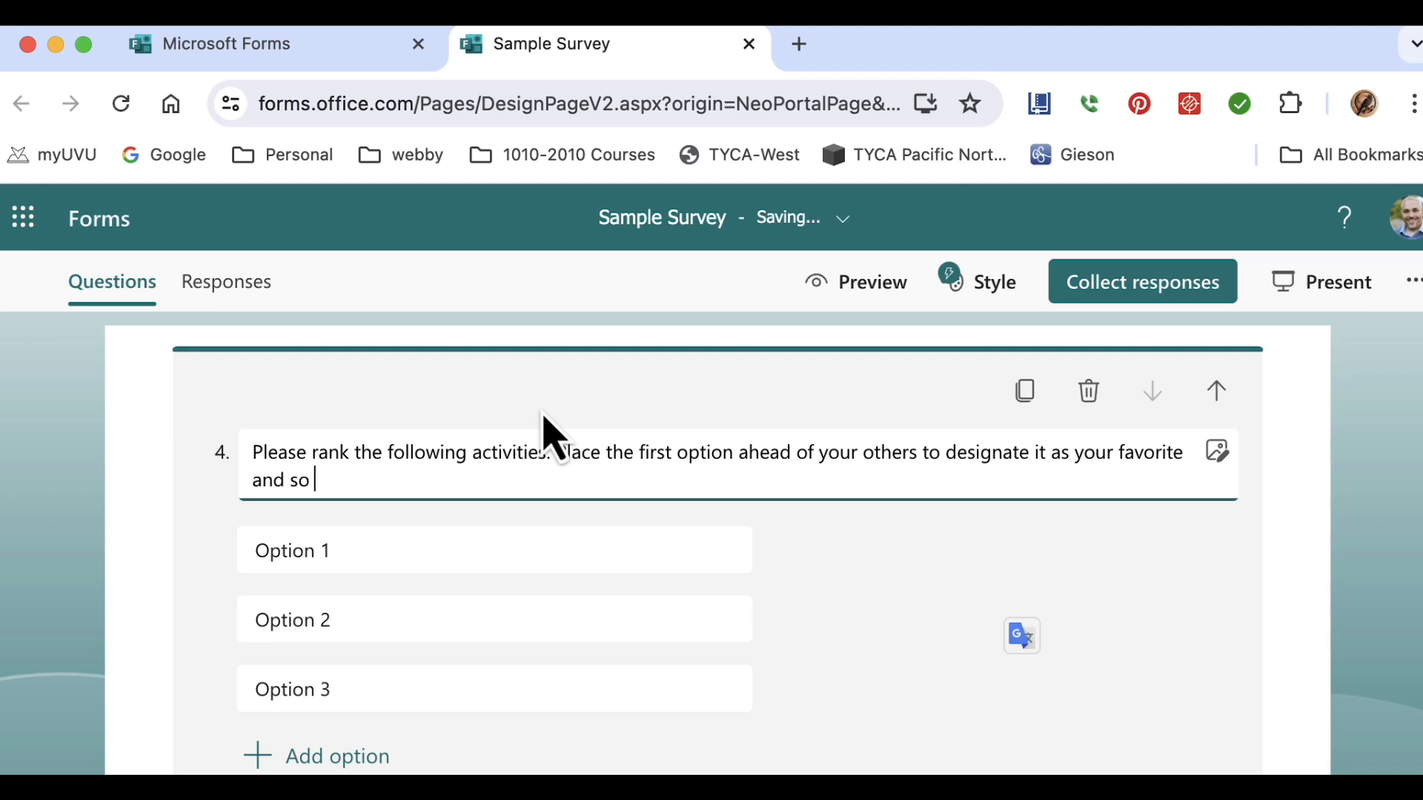
# - Name the three options of the ranking question "Walking", "Hiking" and "Running"
pyautogui.click(357, 555)
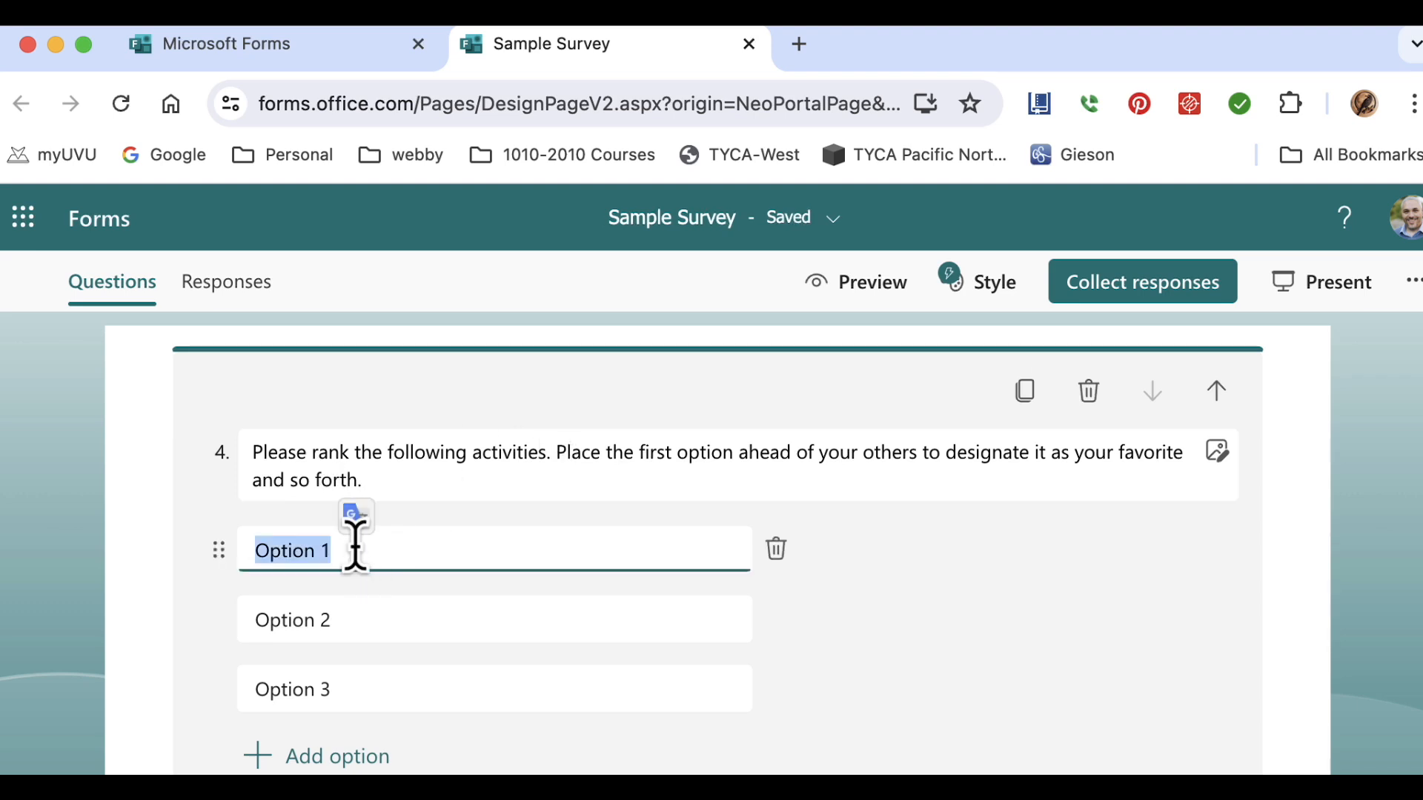
pyautogui.write('Walking')
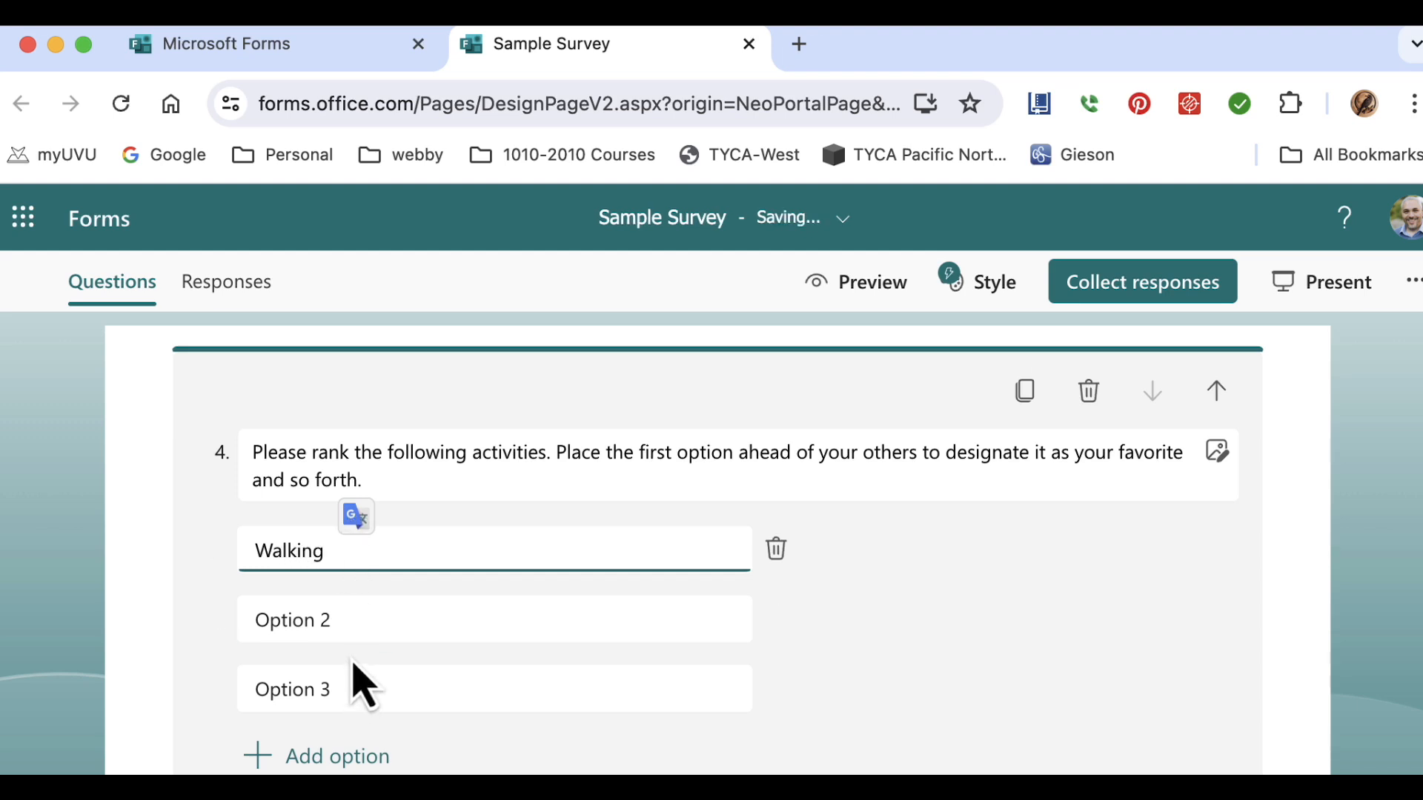
pyautogui.click(361, 634)
pyautogui.write('Hiking')
pyautogui.click(333, 683)
pyautogui.write('Run')
pyautogui.click(963, 588)
# - Add a fourth ranking option named "Cross Country Skiing" and delete it again
pyautogui.click(376, 756)
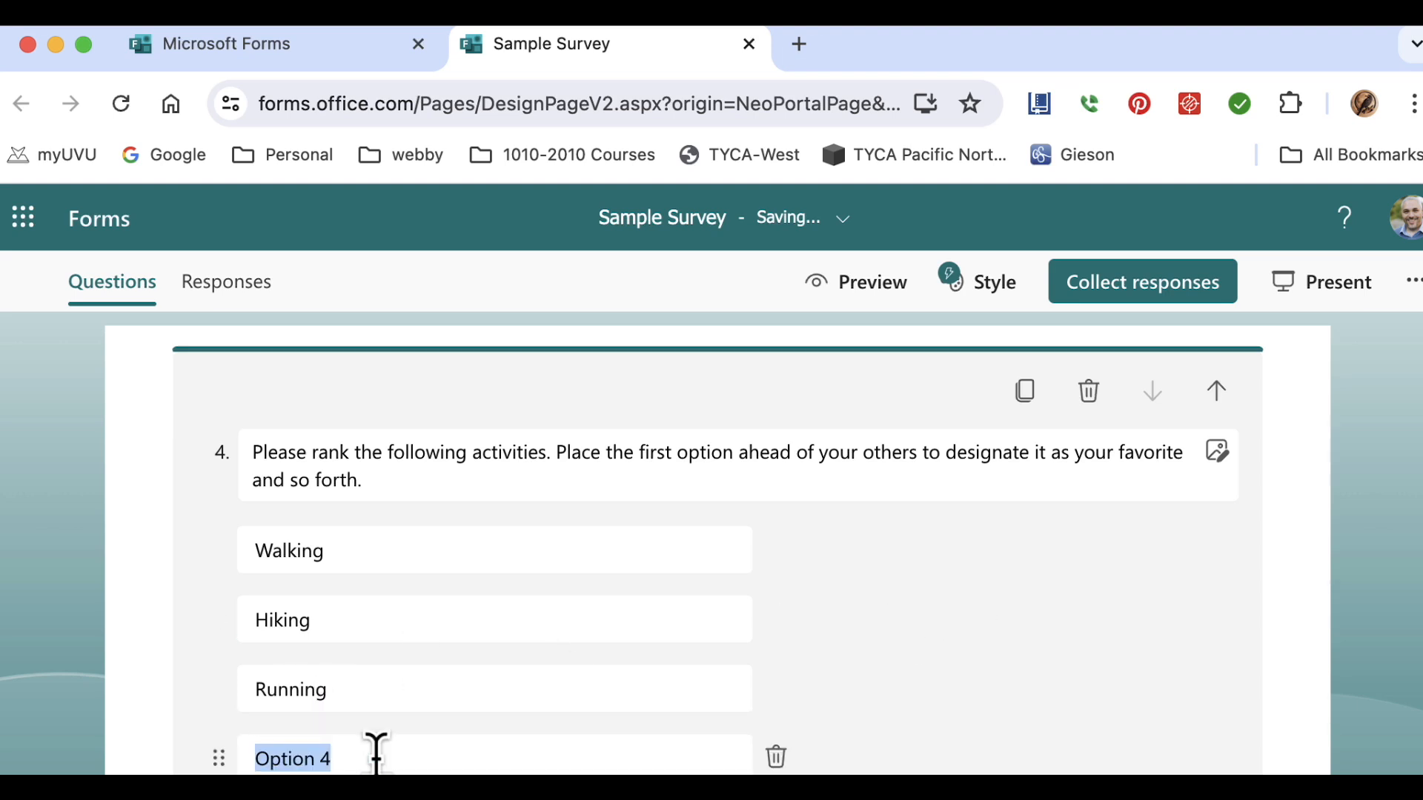
pyautogui.write('Ski')
pyautogui.press('BackSpace')
pyautogui.press('BackSpace')
pyautogui.press('BackSpace')
pyautogui.write('Cross Country Skiing')
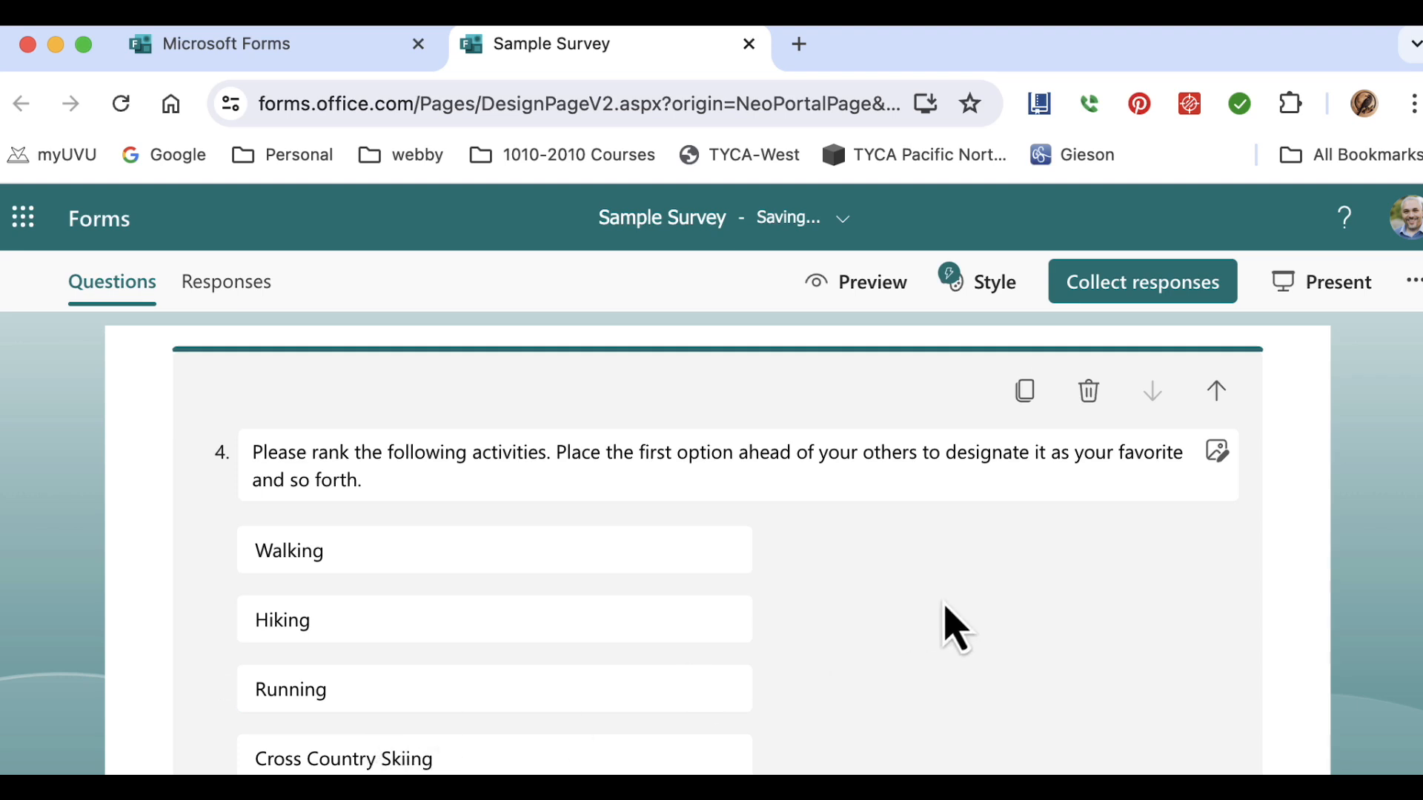
pyautogui.click(776, 757)
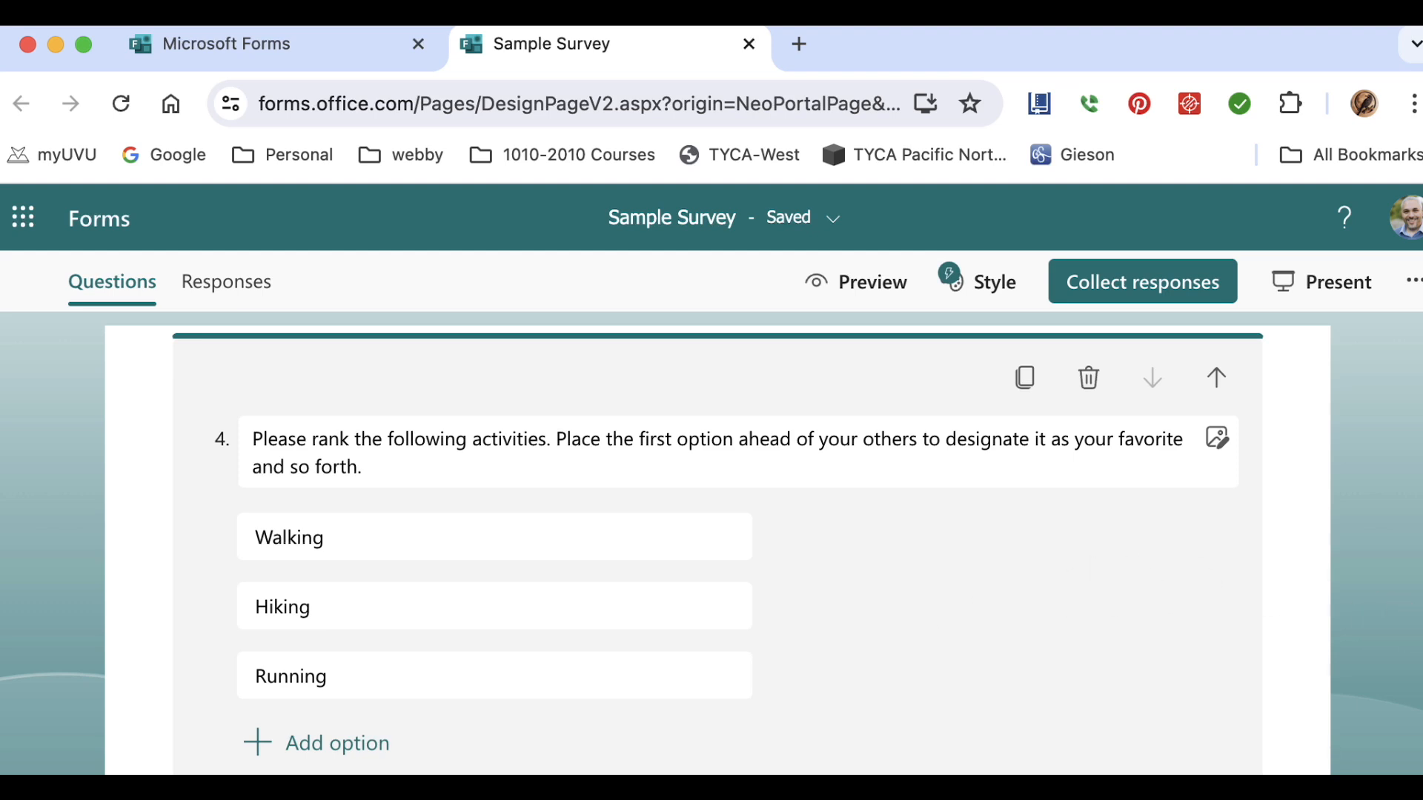
# - Deselect the ranking question and add a Likert question below it
pyautogui.scroll(-4, 718, 548)
pyautogui.click(1418, 719)
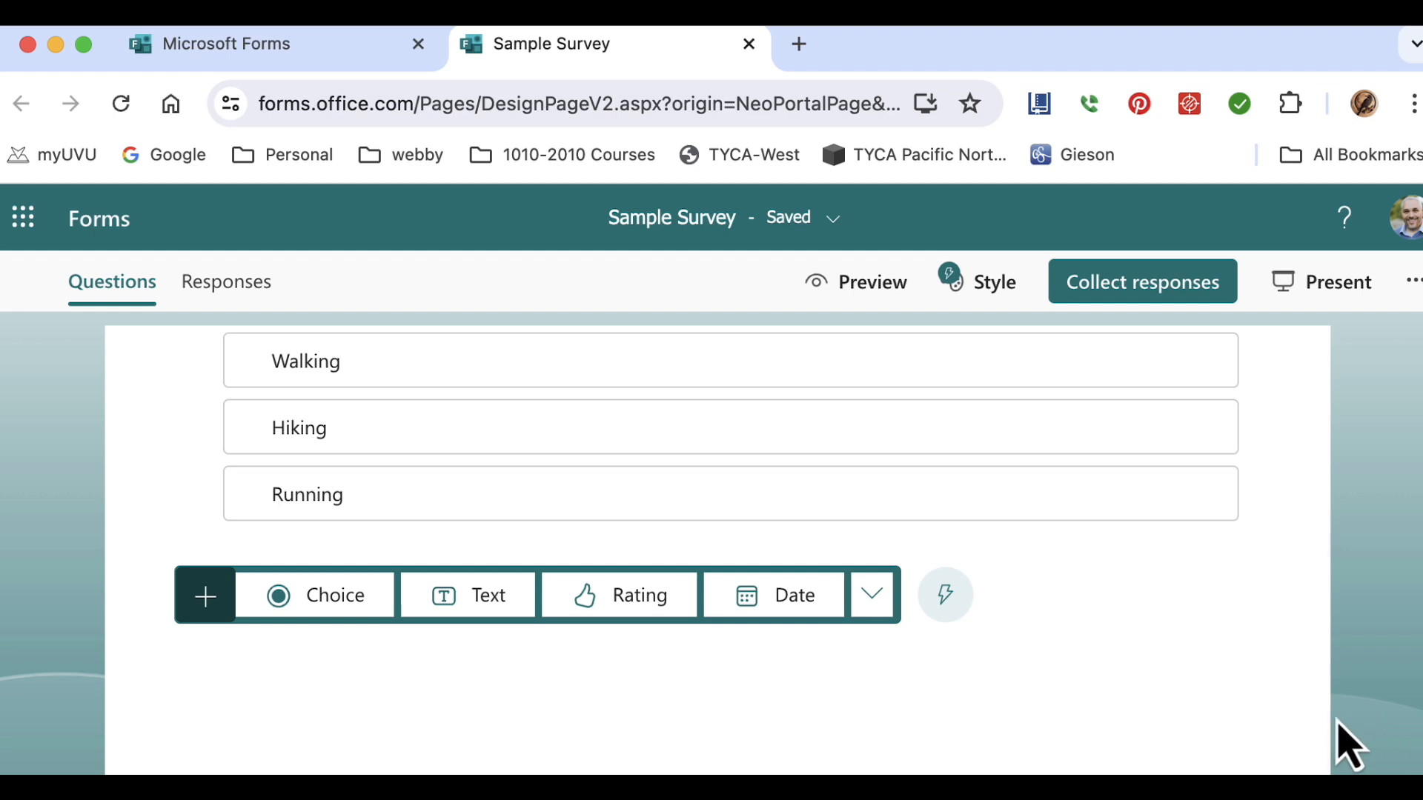
pyautogui.click(875, 594)
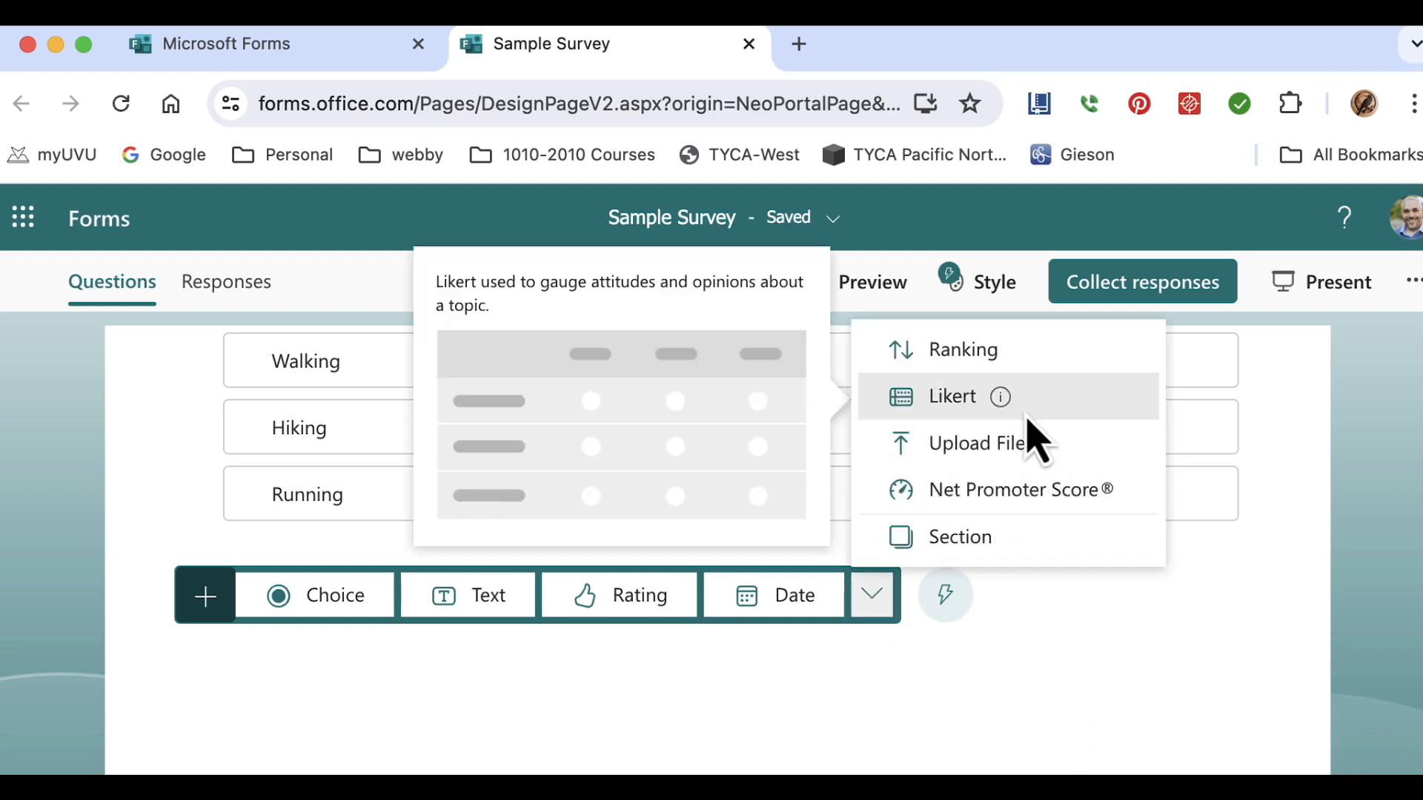
pyautogui.click(1004, 415)
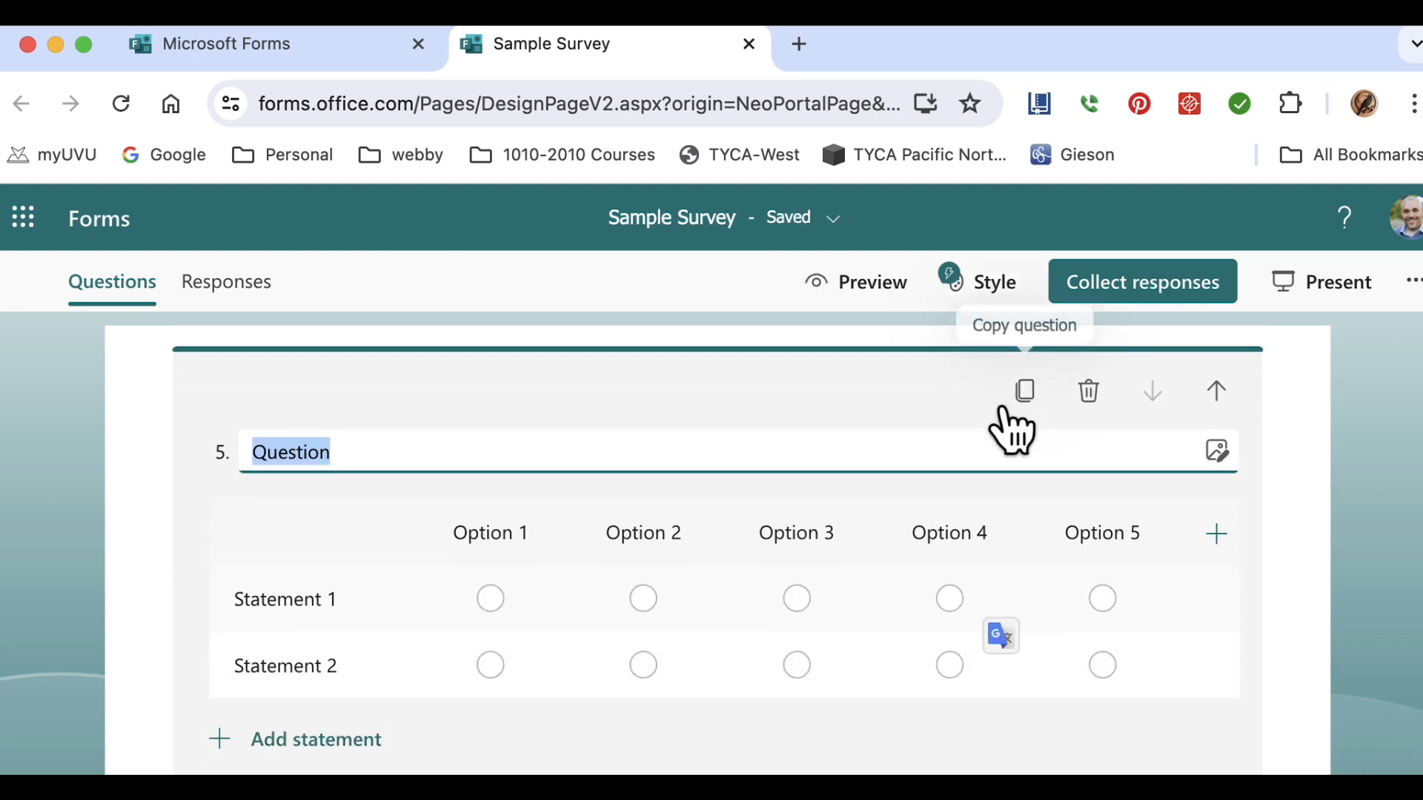
# - Label the first two options of the Likert question "Very Interested" and "Interested"
pyautogui.click(472, 529)
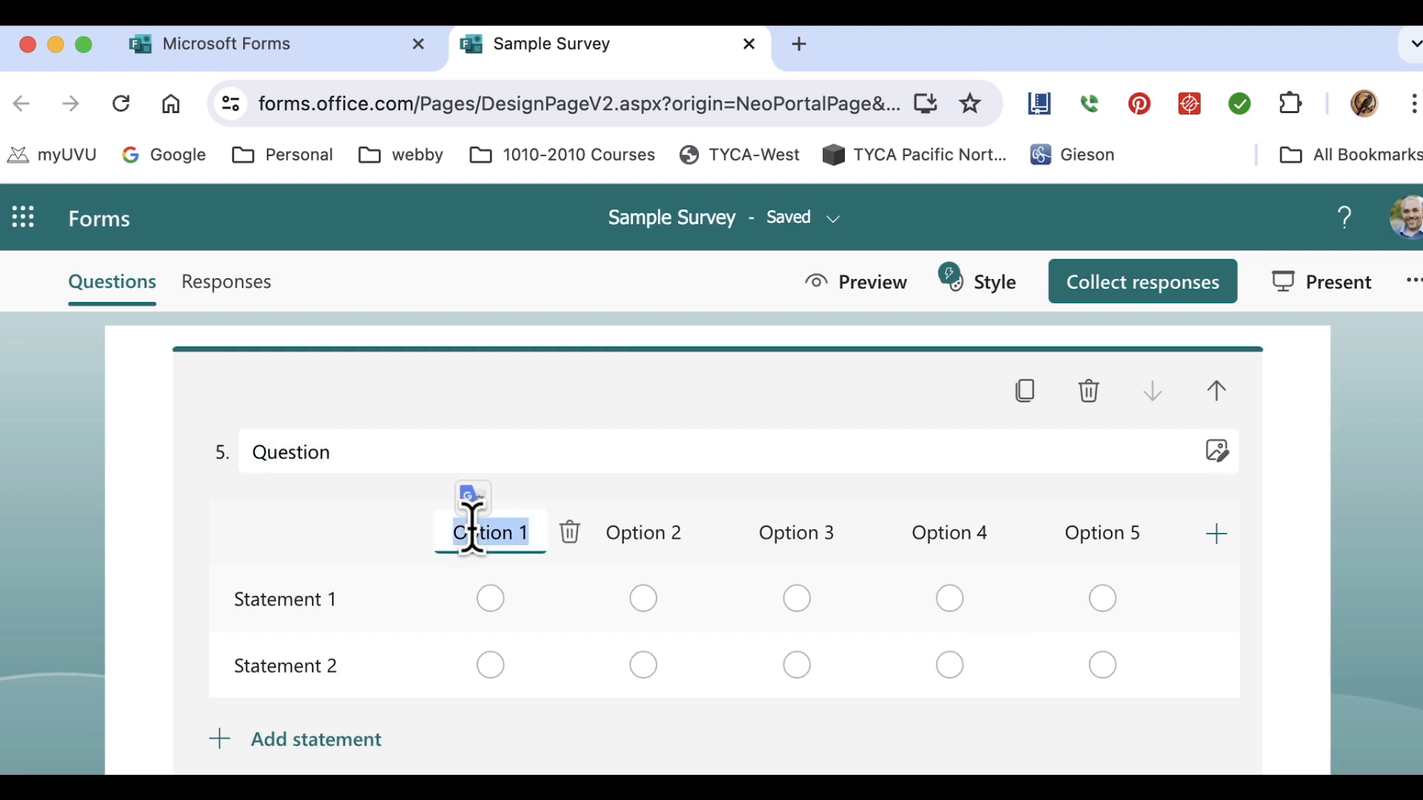
pyautogui.write('Very ')
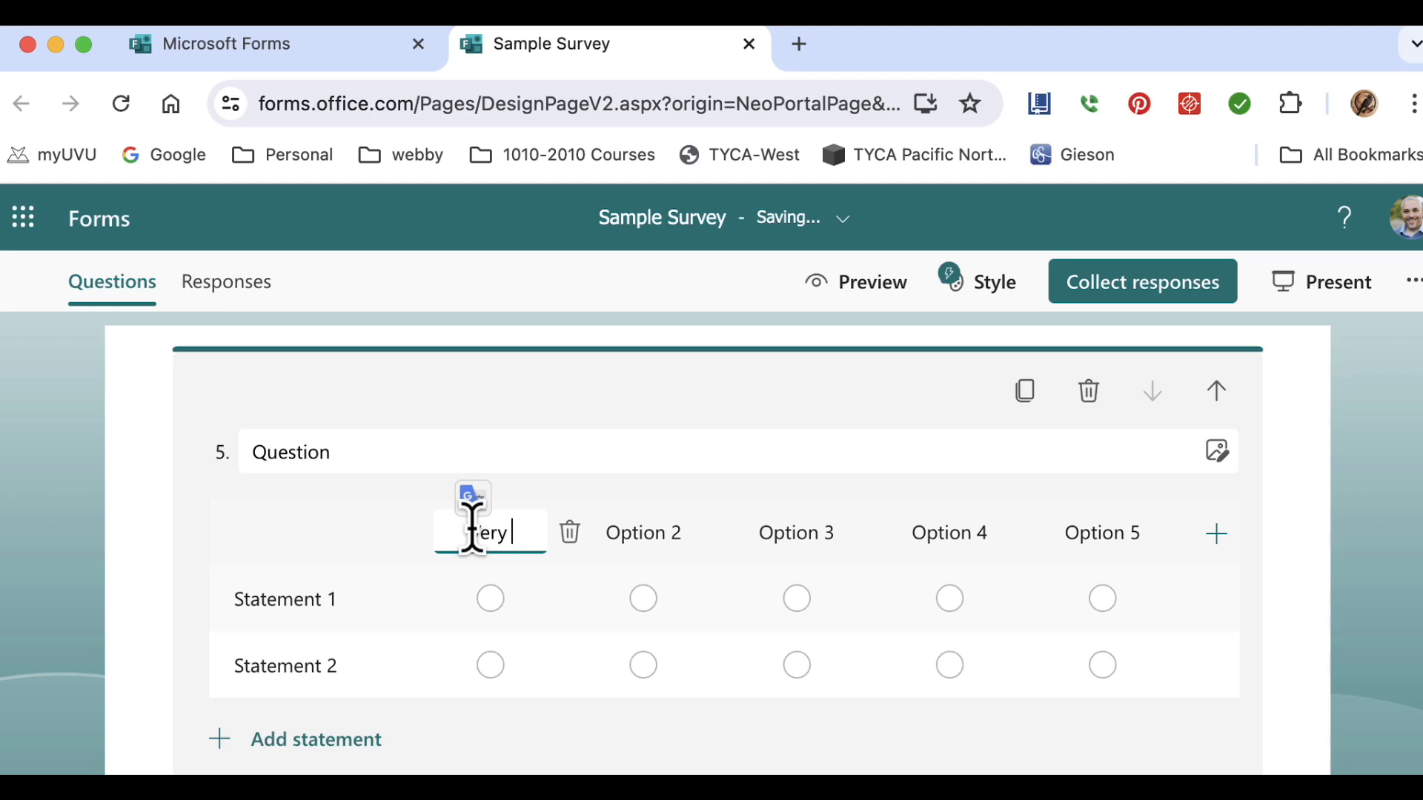
pyautogui.write('Interetsed')
pyautogui.press('BackSpace')
pyautogui.press('BackSpace')
pyautogui.press('BackSpace')
pyautogui.write('sted')
pyautogui.click(648, 560)
pyautogui.write('Interetsed')
pyautogui.press('BackSpace')
pyautogui.press('BackSpace')
pyautogui.press('BackSpace')
pyautogui.press('BackSpace')
pyautogui.write('sted')
# - Label the last three options of the Likert question "So-So", "Not Interested" and "Not Very Interested"
pyautogui.click(787, 561)
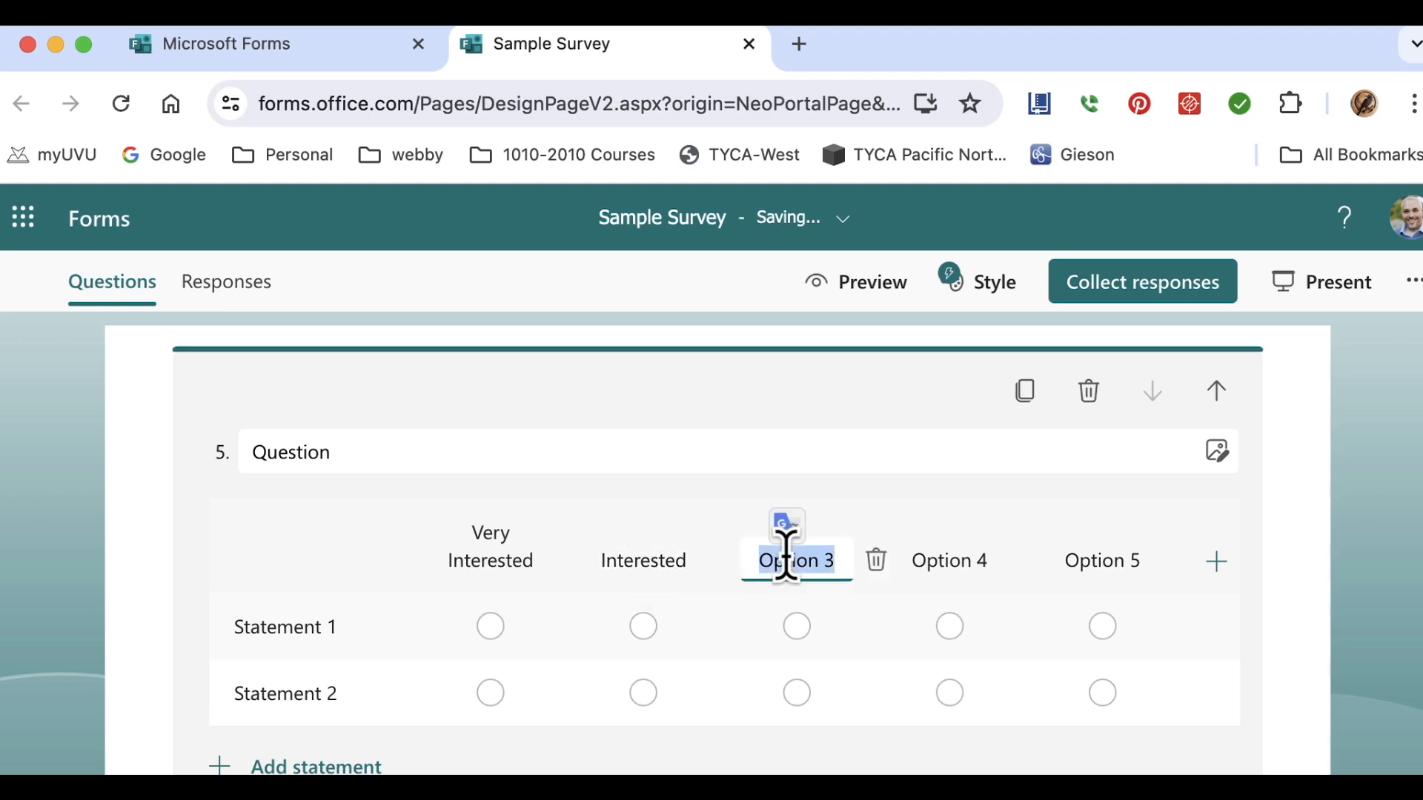
pyautogui.write('So-So')
pyautogui.click(926, 552)
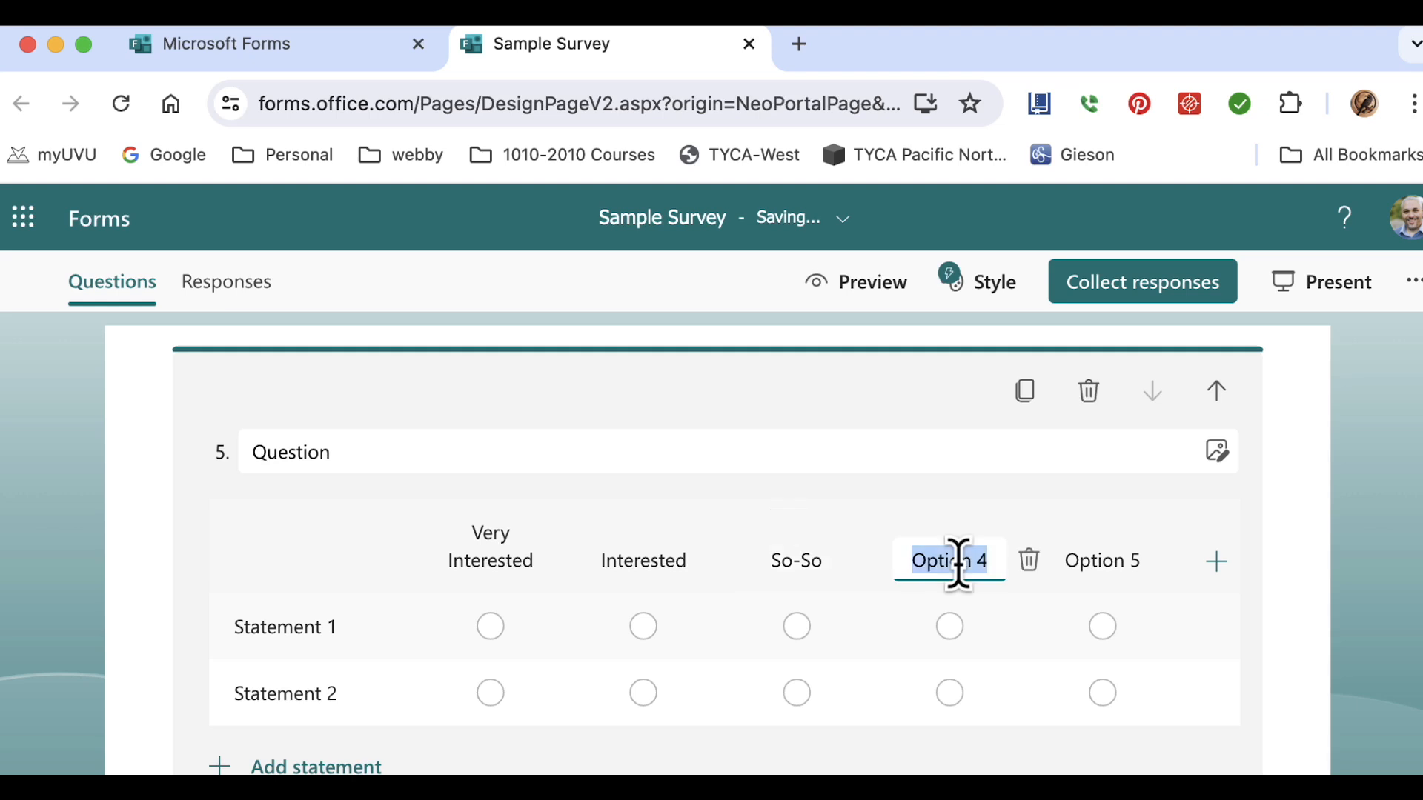
pyautogui.write('Not Interested')
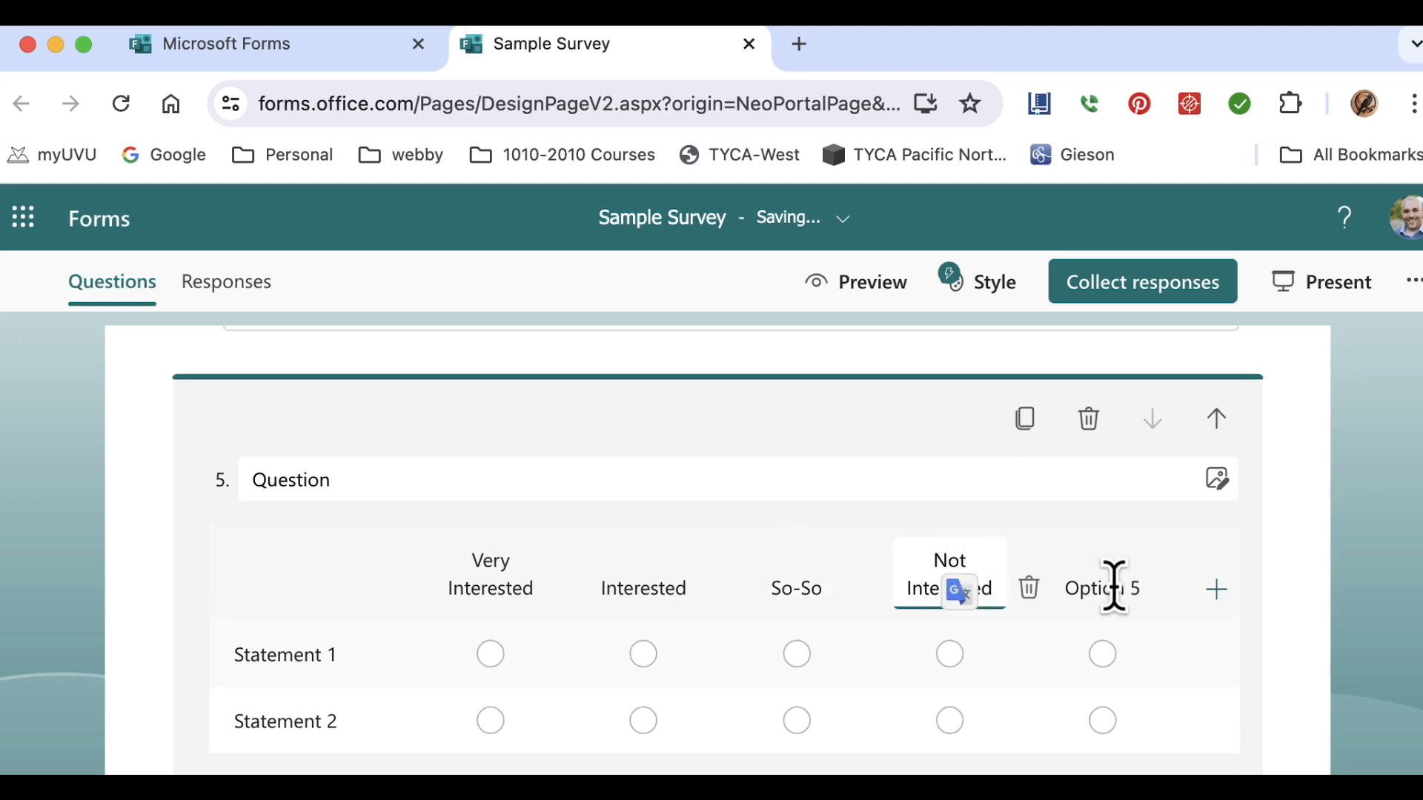
pyautogui.click(1114, 587)
pyautogui.write('No')
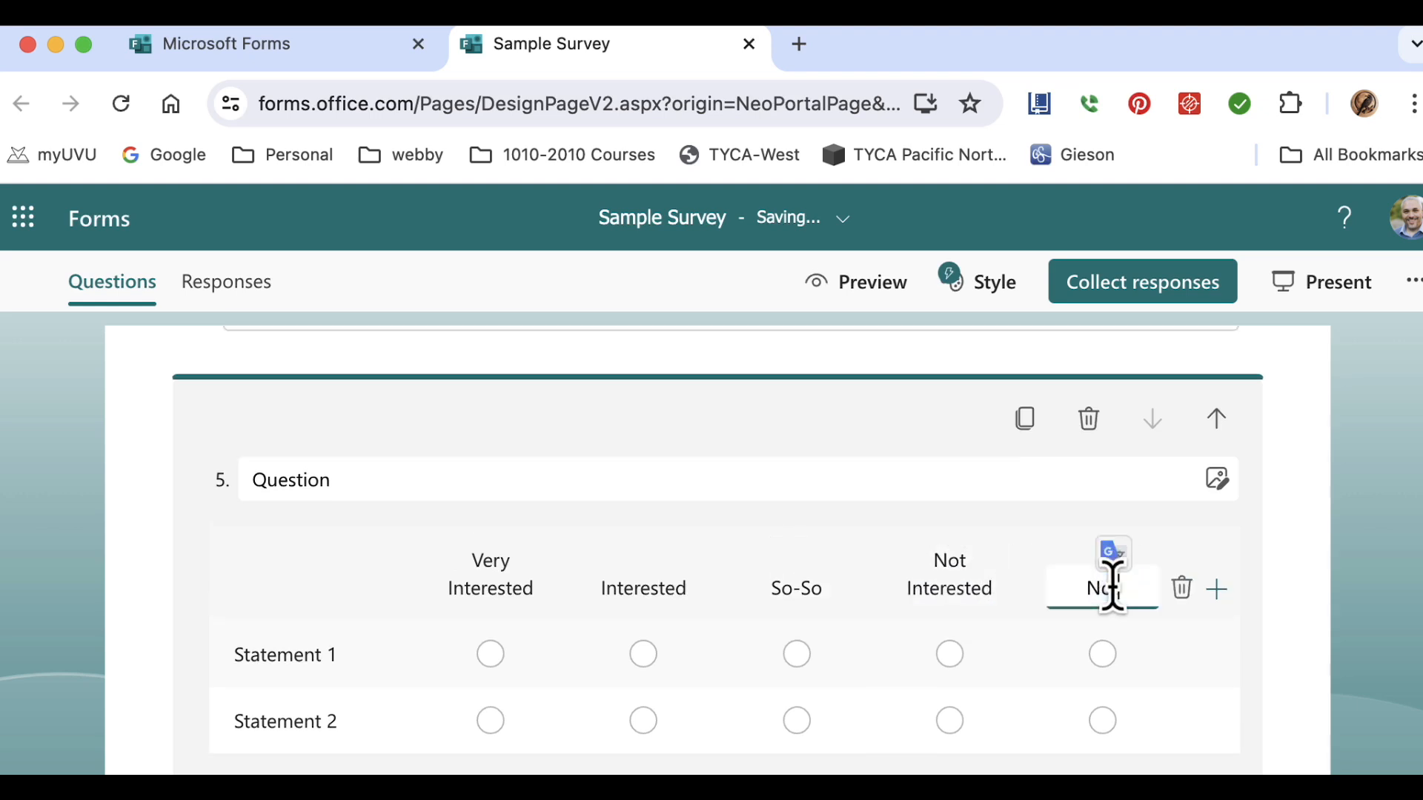
pyautogui.write('t Very Interested')
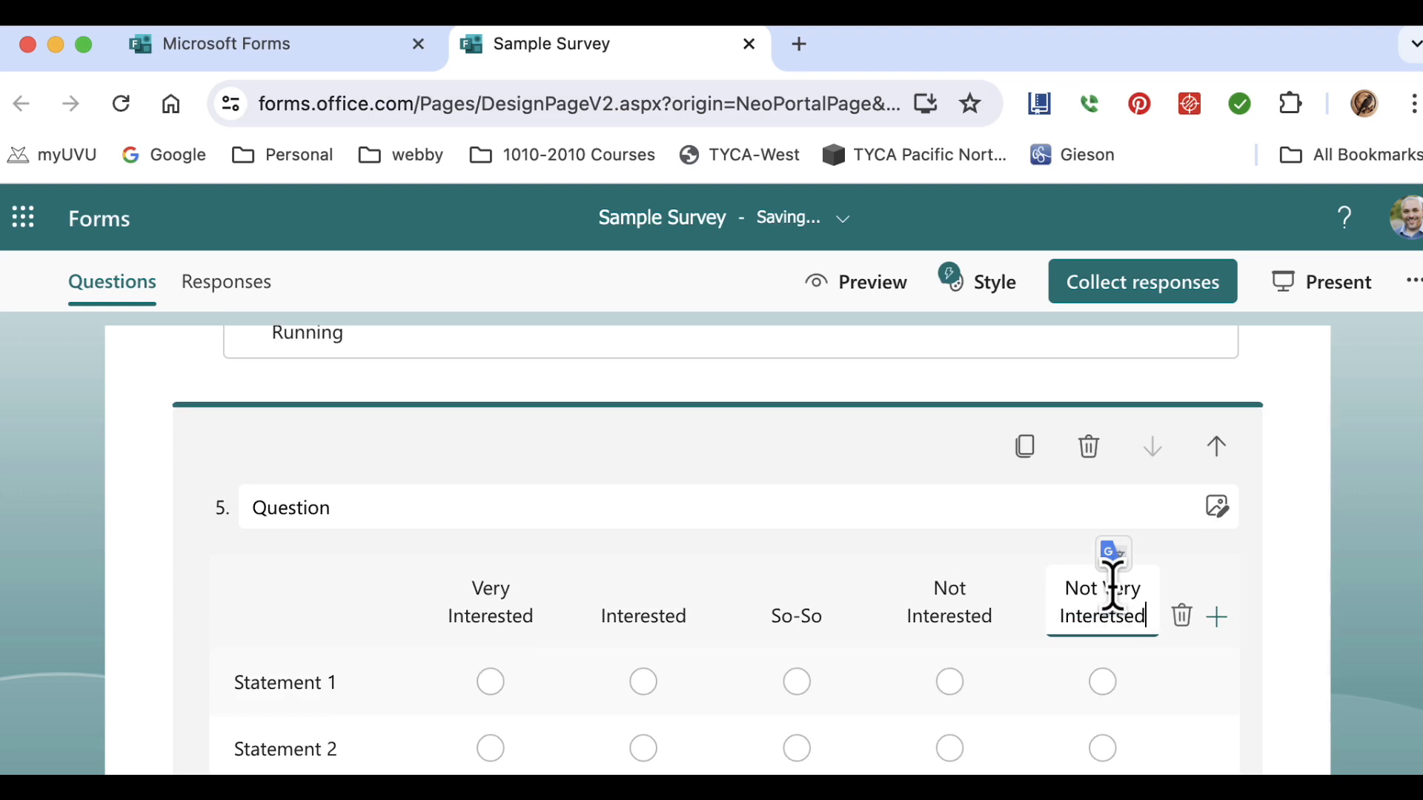
pyautogui.click(961, 560)
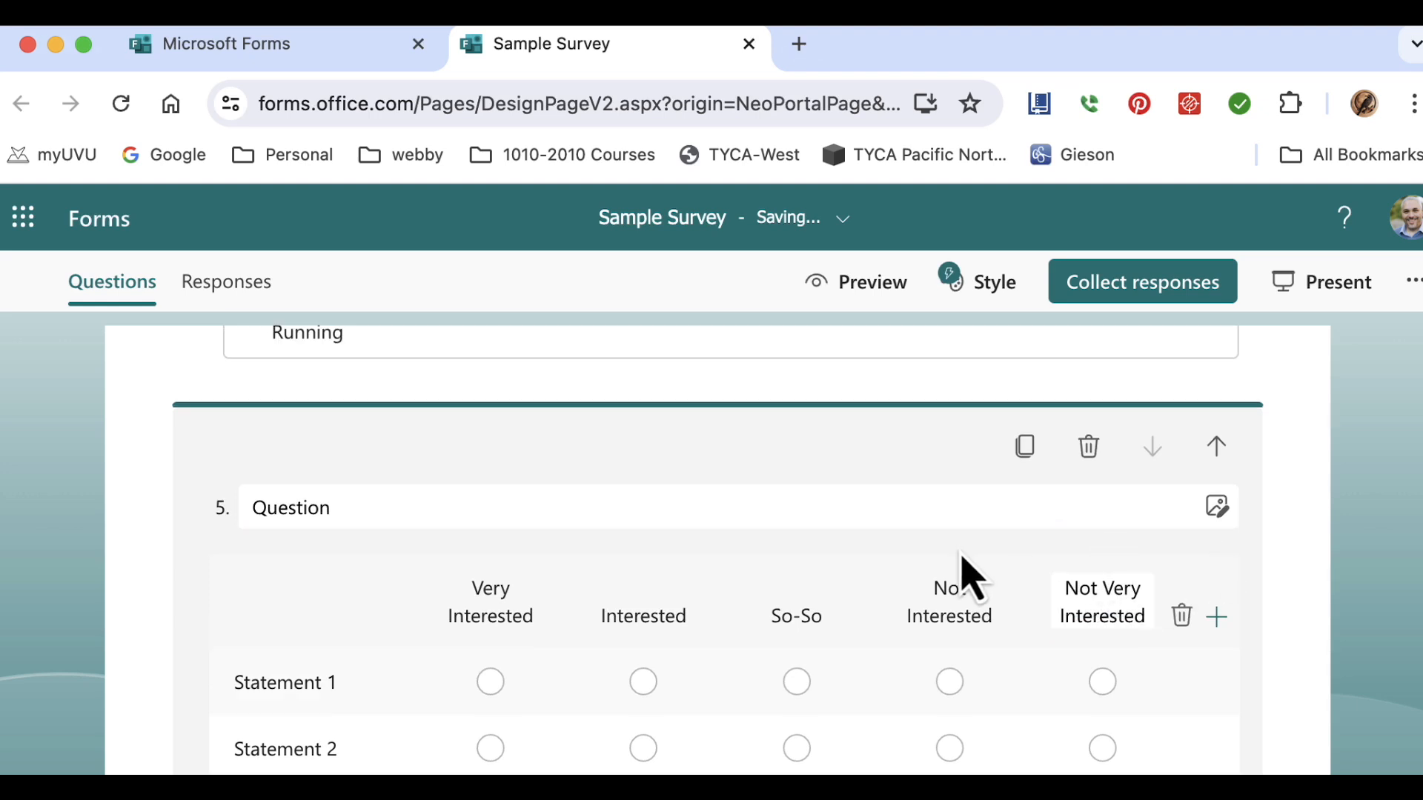
# - Name the two statements of the Likert question "Walking" and "Running"
pyautogui.click(326, 682)
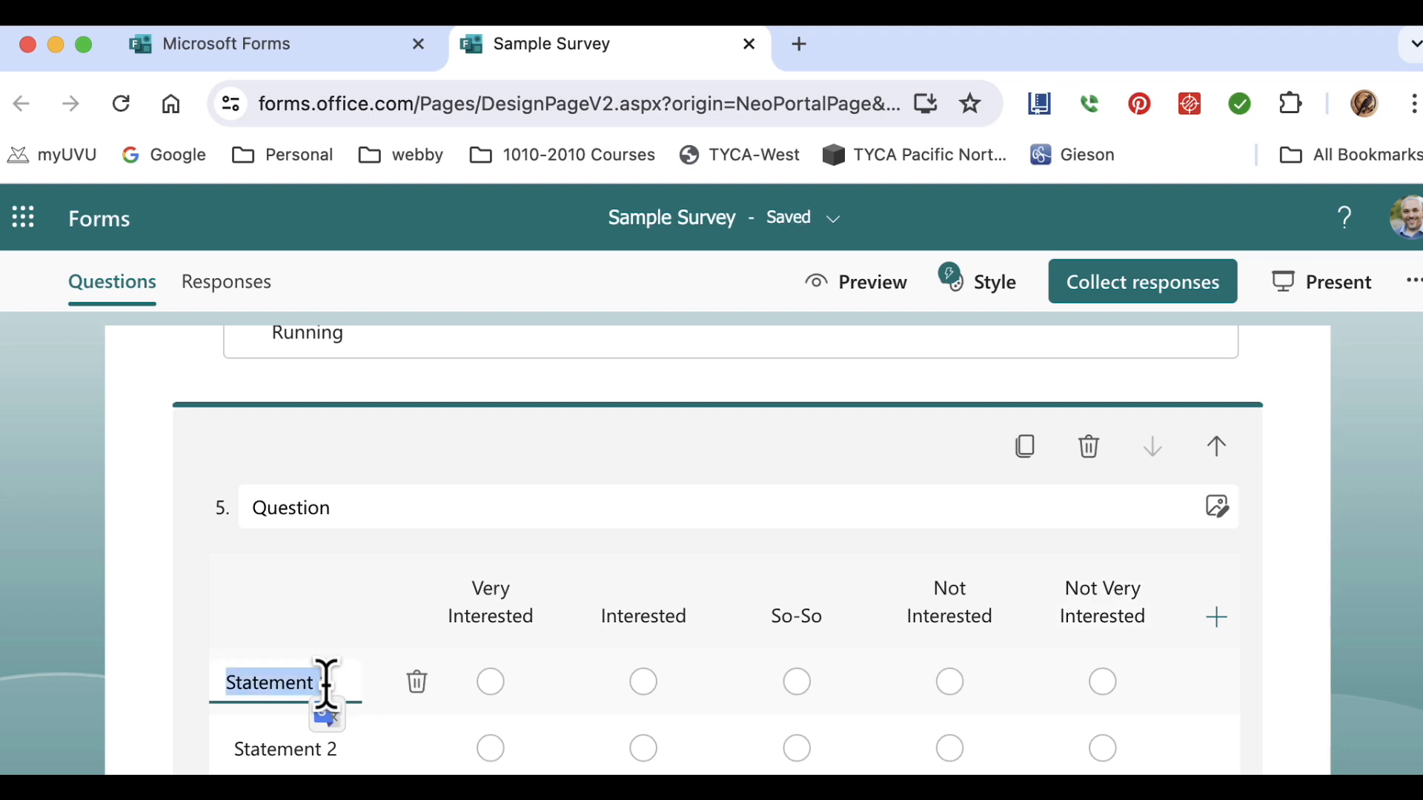
pyautogui.write('Walking')
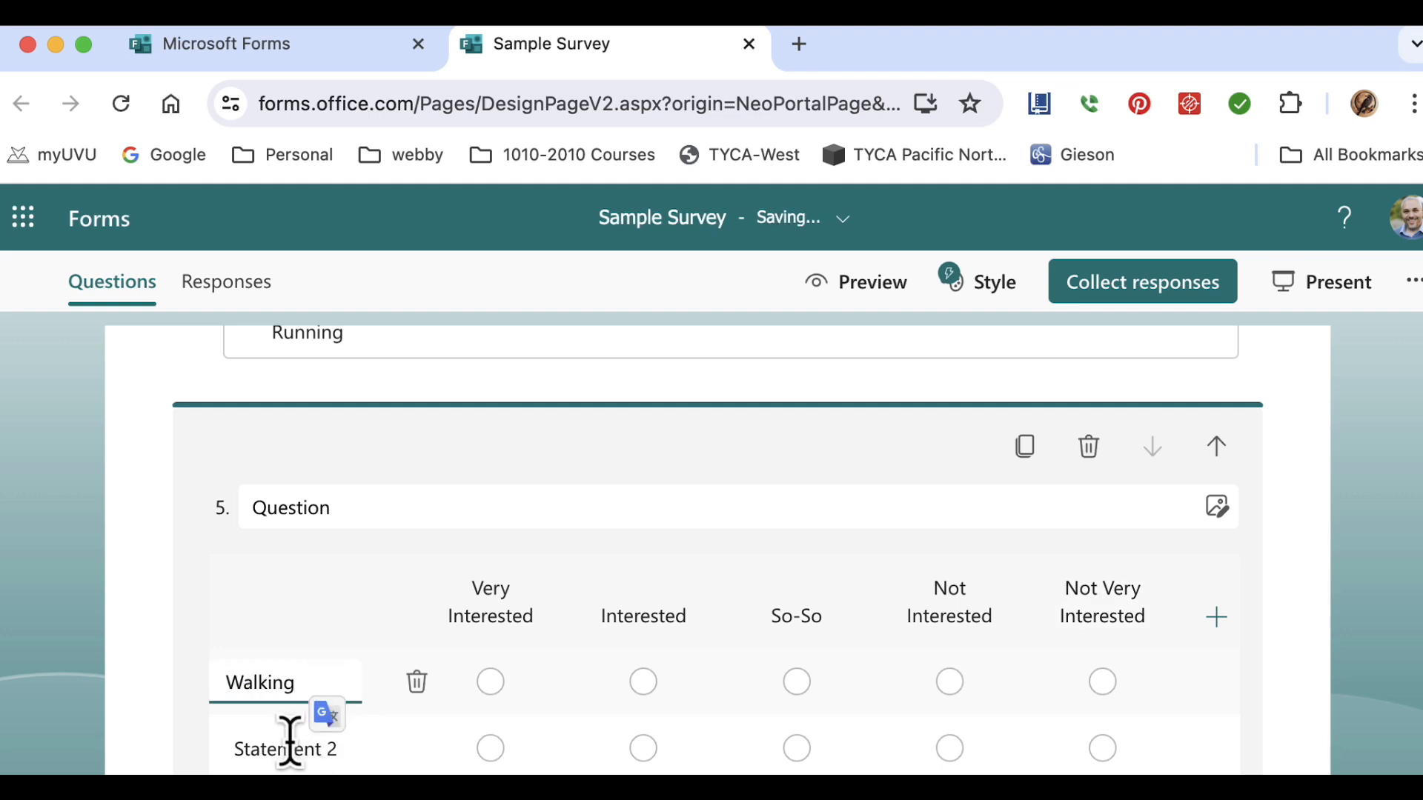
pyautogui.click(288, 741)
pyautogui.write('Running')
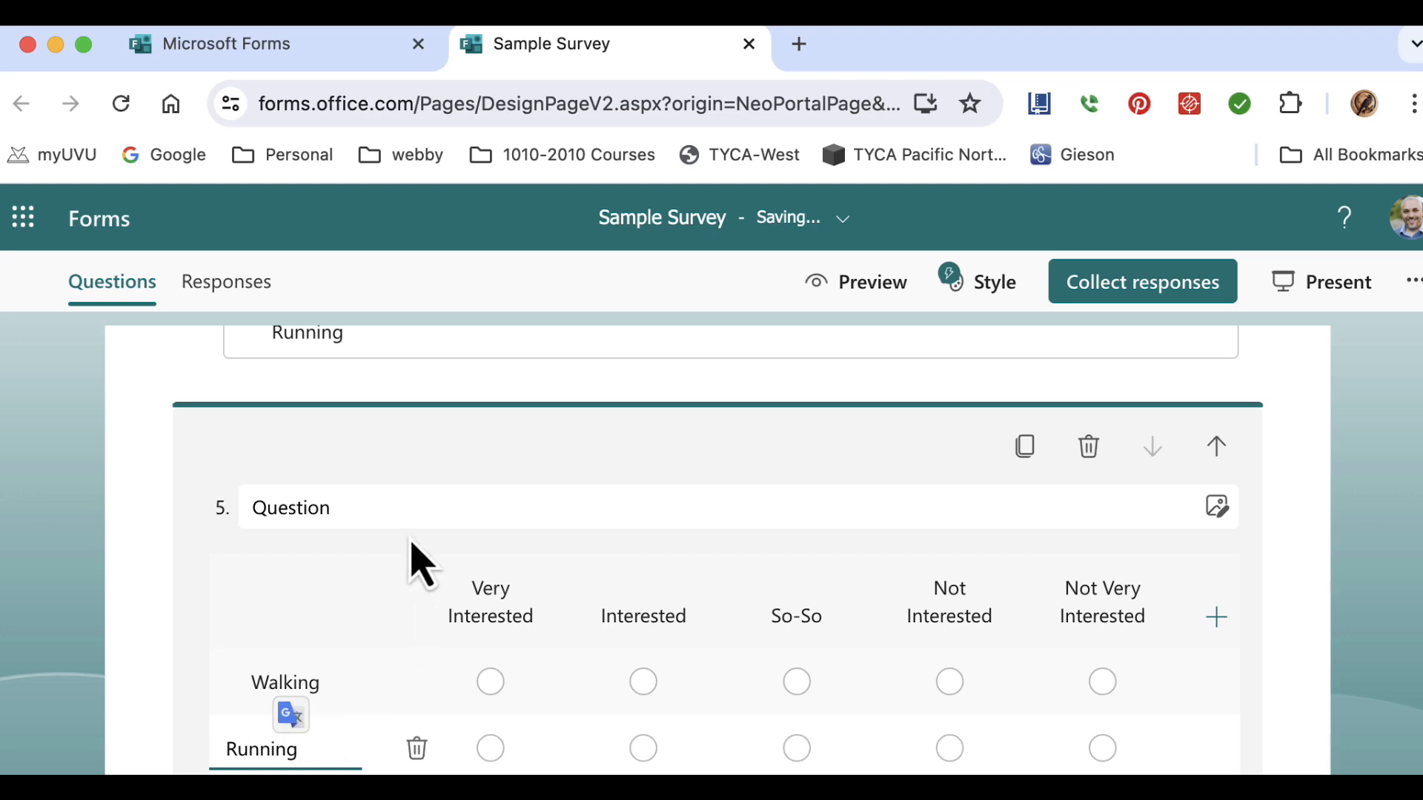
# - Title the Likert question "Which aerobic activities are interesting to you?" and deselect it
pyautogui.click(390, 506)
pyautogui.write('Which activi')
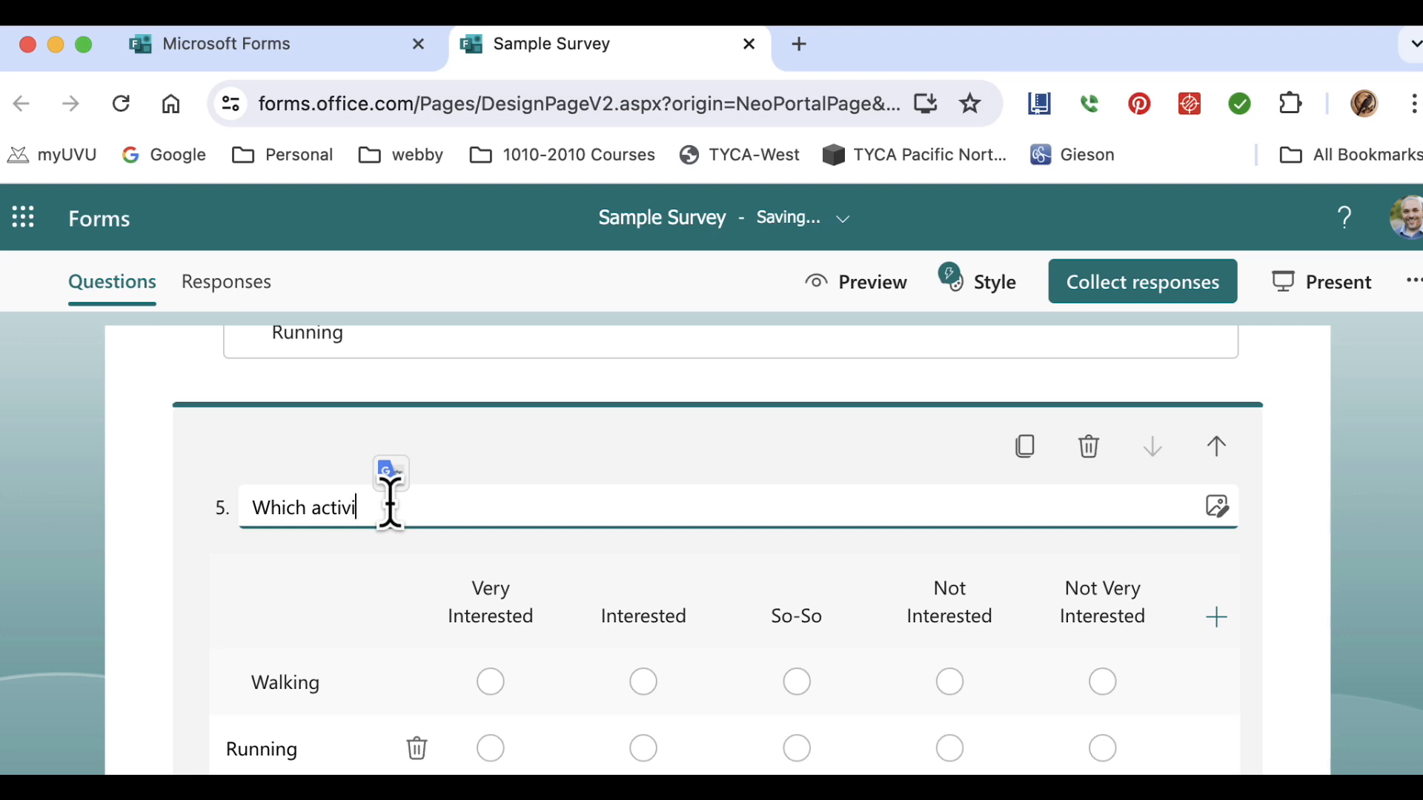
pyautogui.write('ties are interesting to you?')
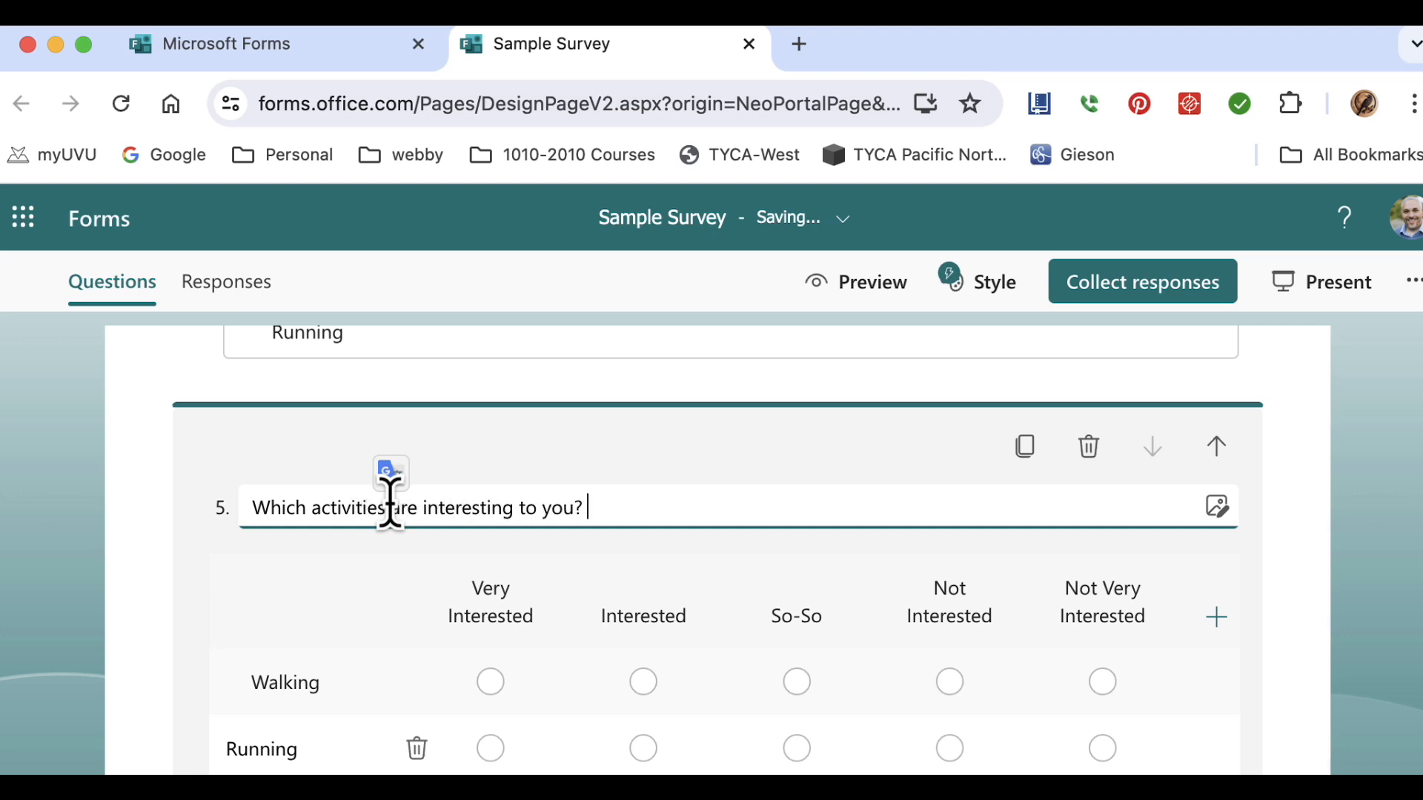
pyautogui.click(318, 507)
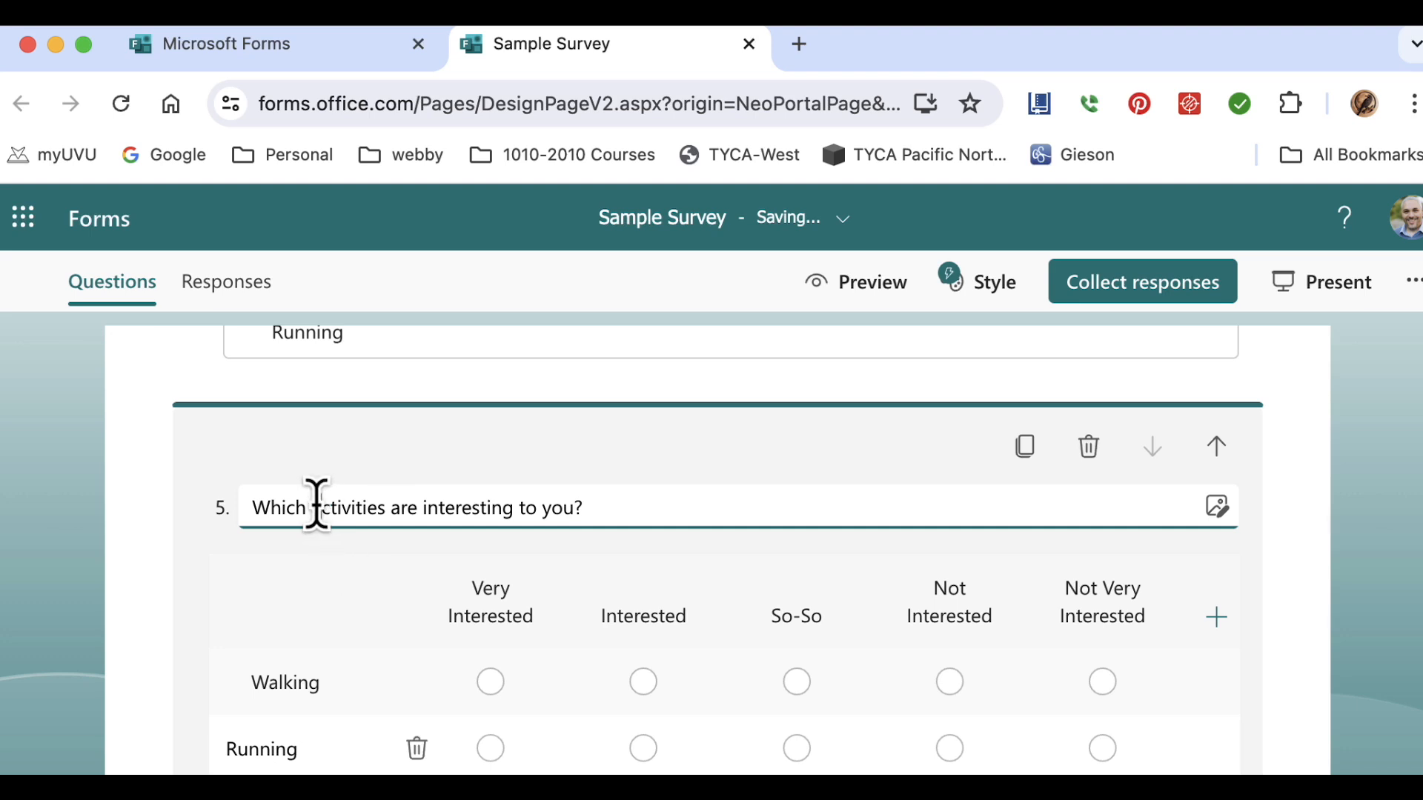
pyautogui.write('erobic a')
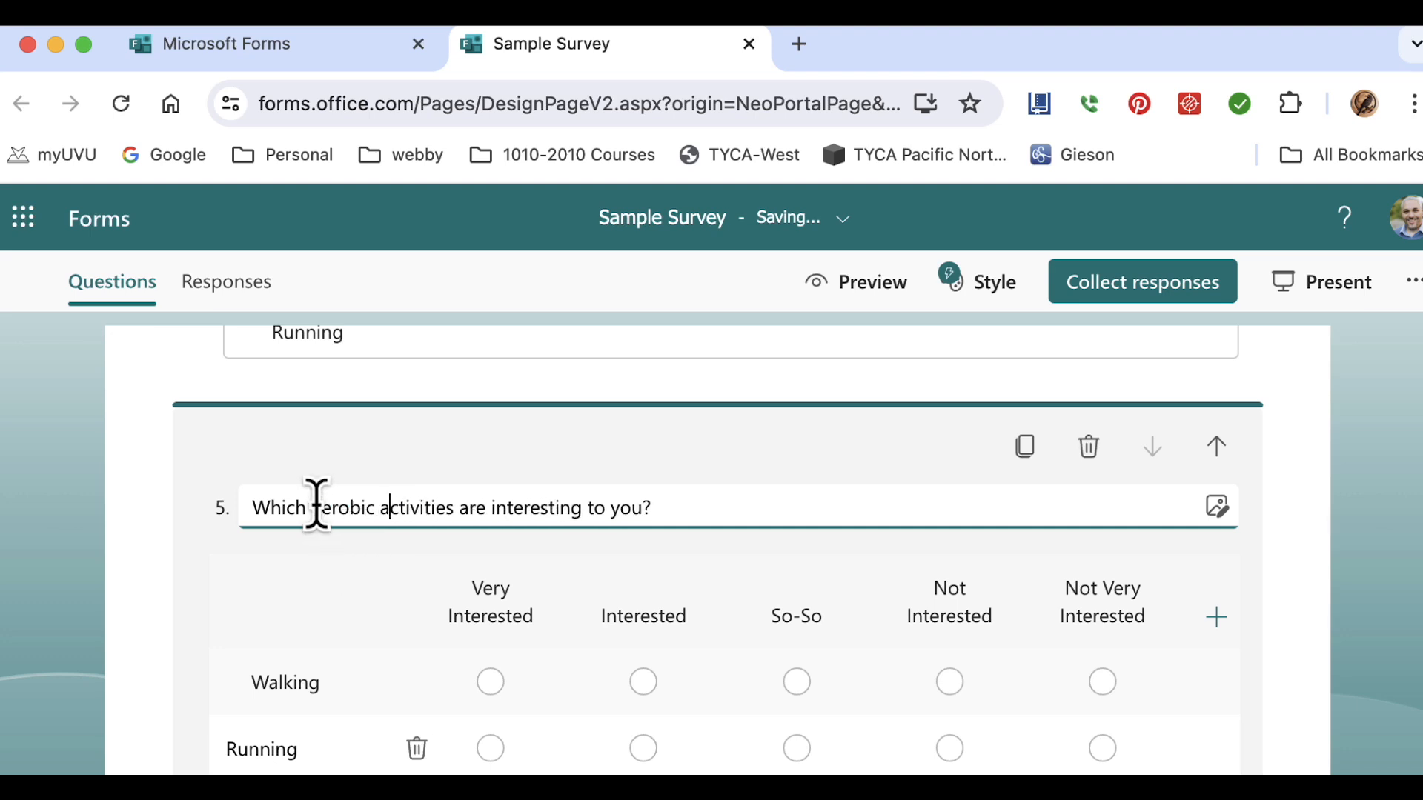
pyautogui.click(745, 495)
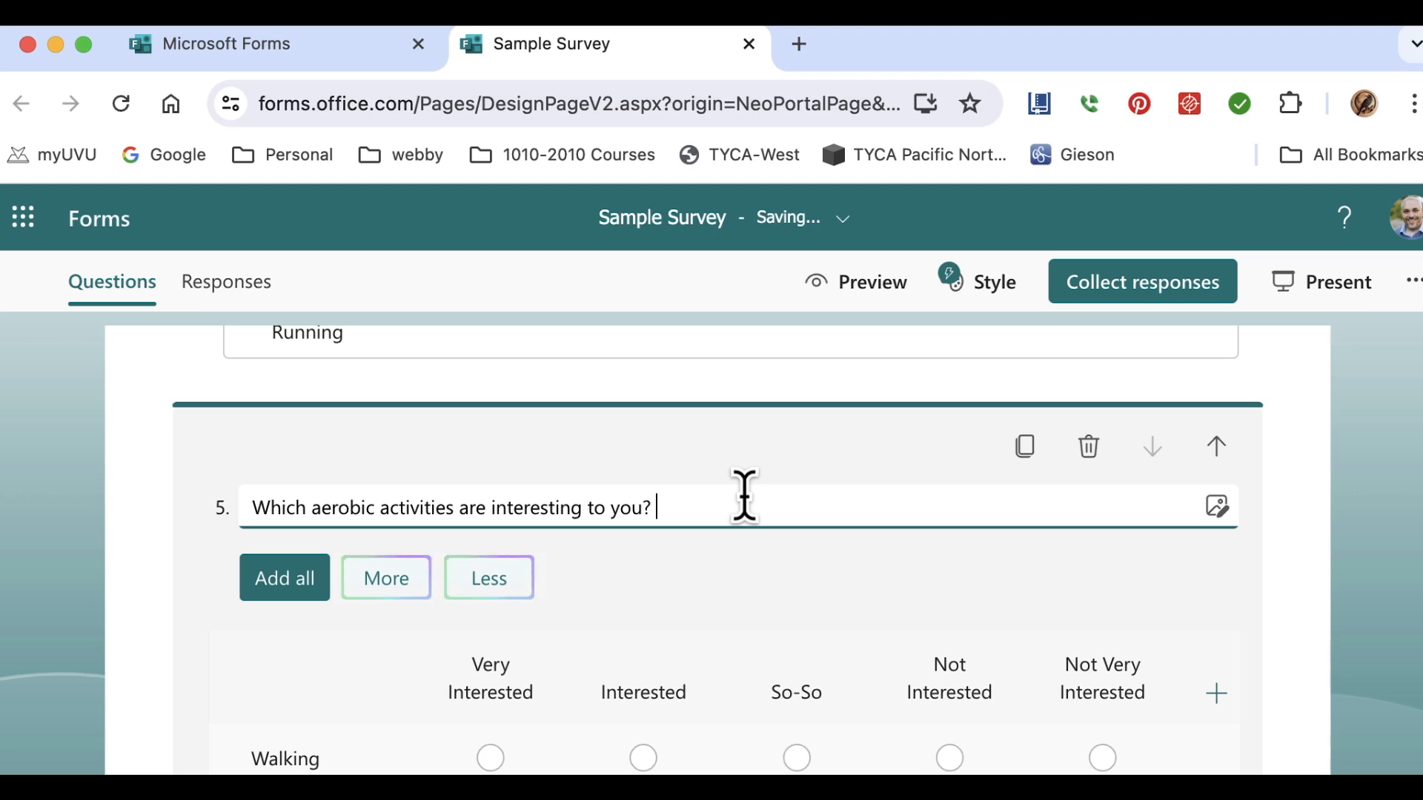
pyautogui.click(815, 586)
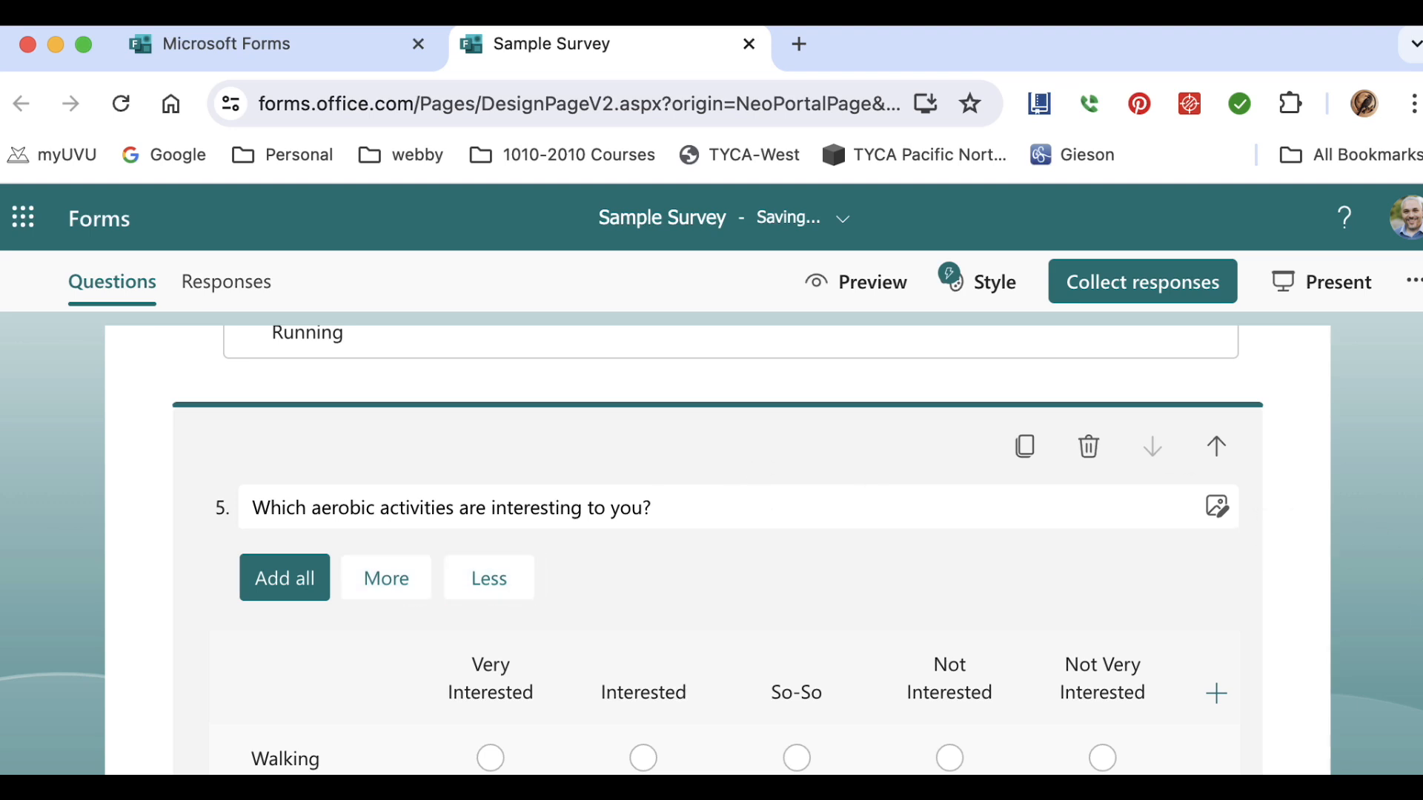
pyautogui.scroll(-2, 778, 689)
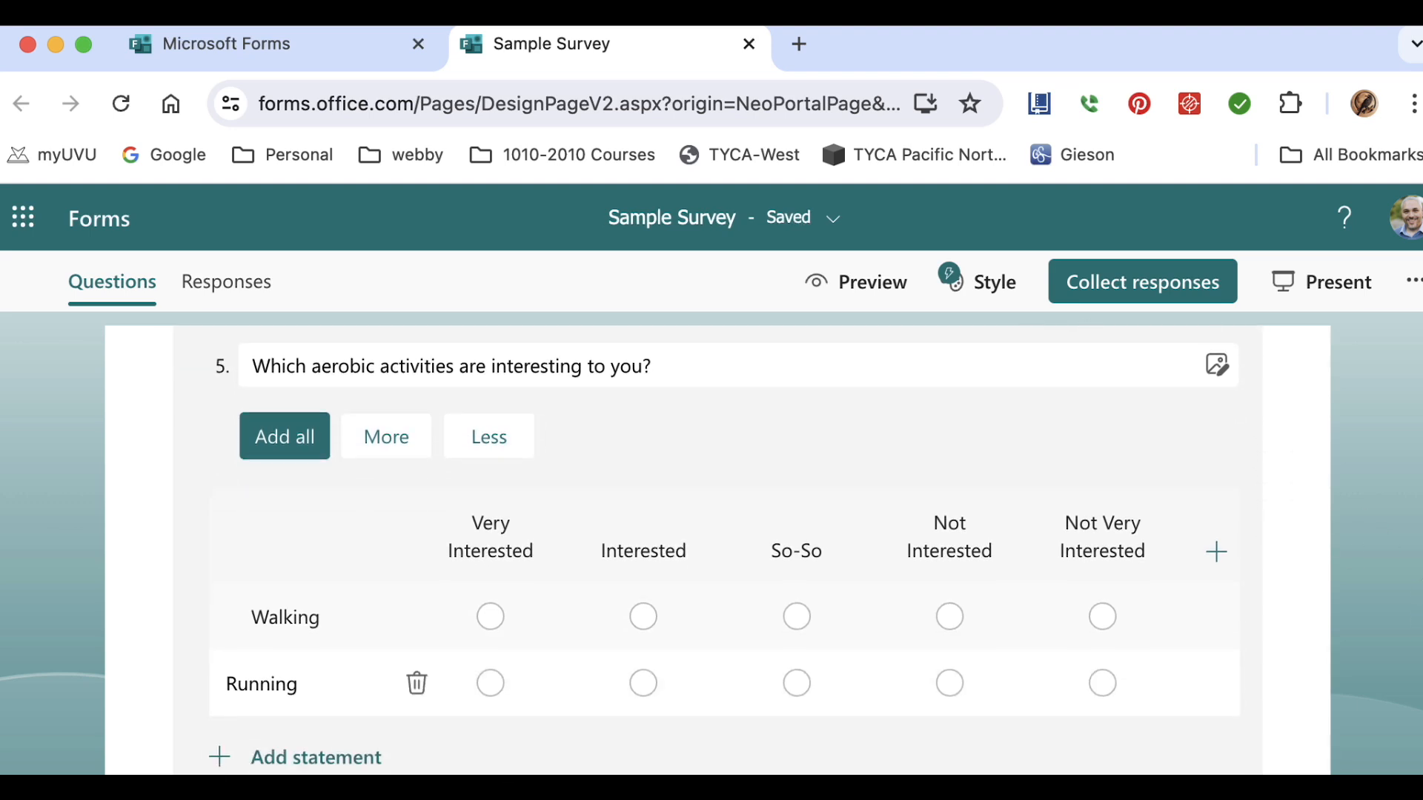
pyautogui.click(1386, 636)
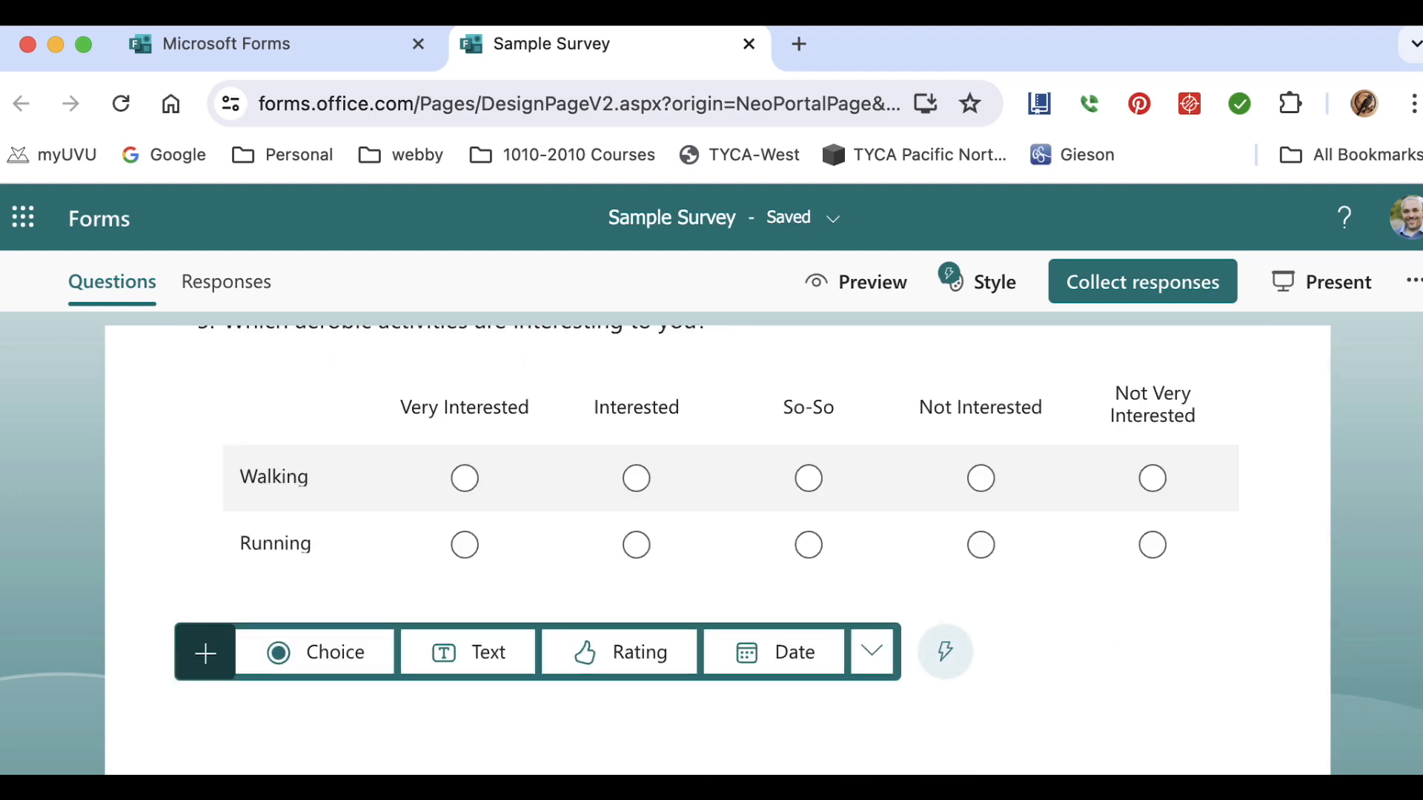
pyautogui.scroll(3, 717, 549)
pyautogui.scroll(-3, 1412, 711)
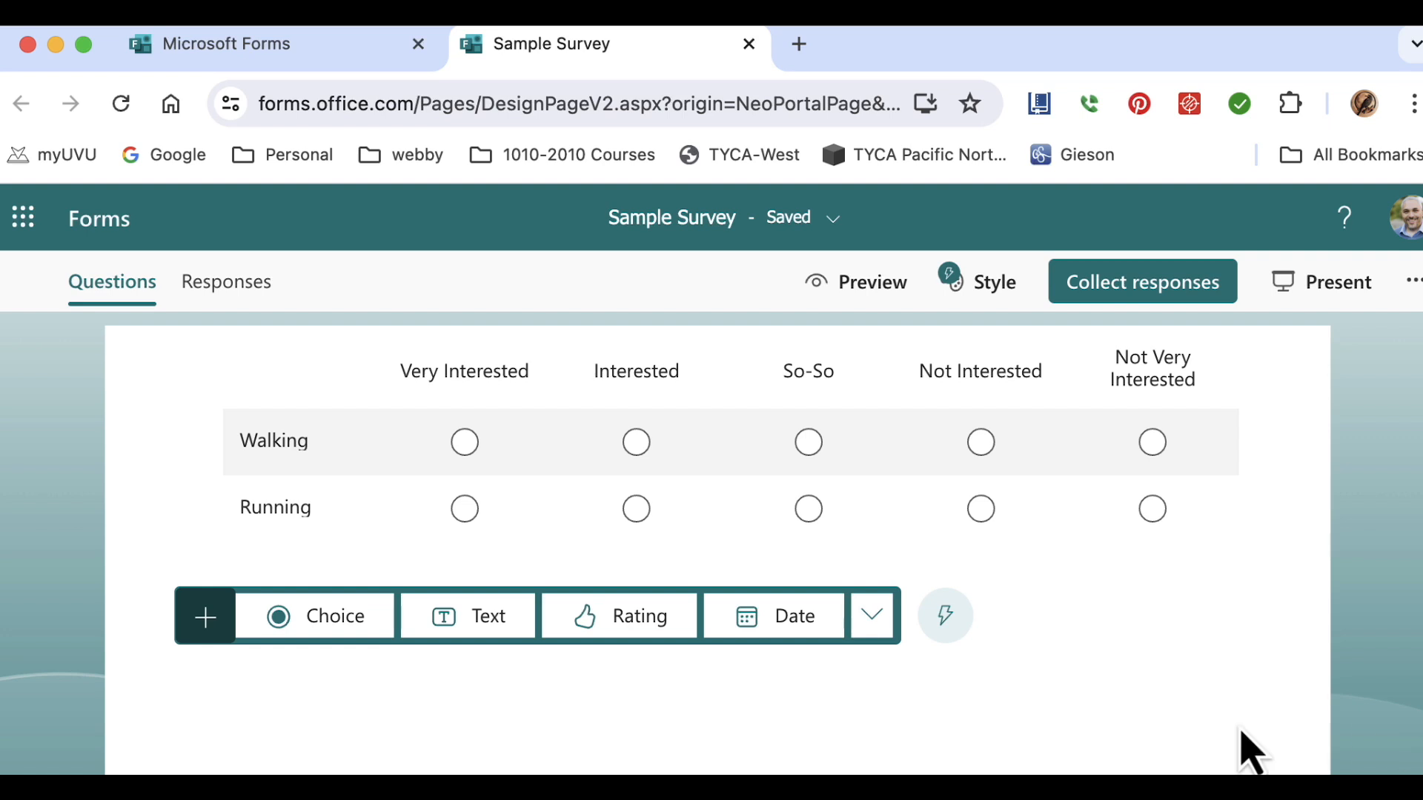
pyautogui.click(874, 626)
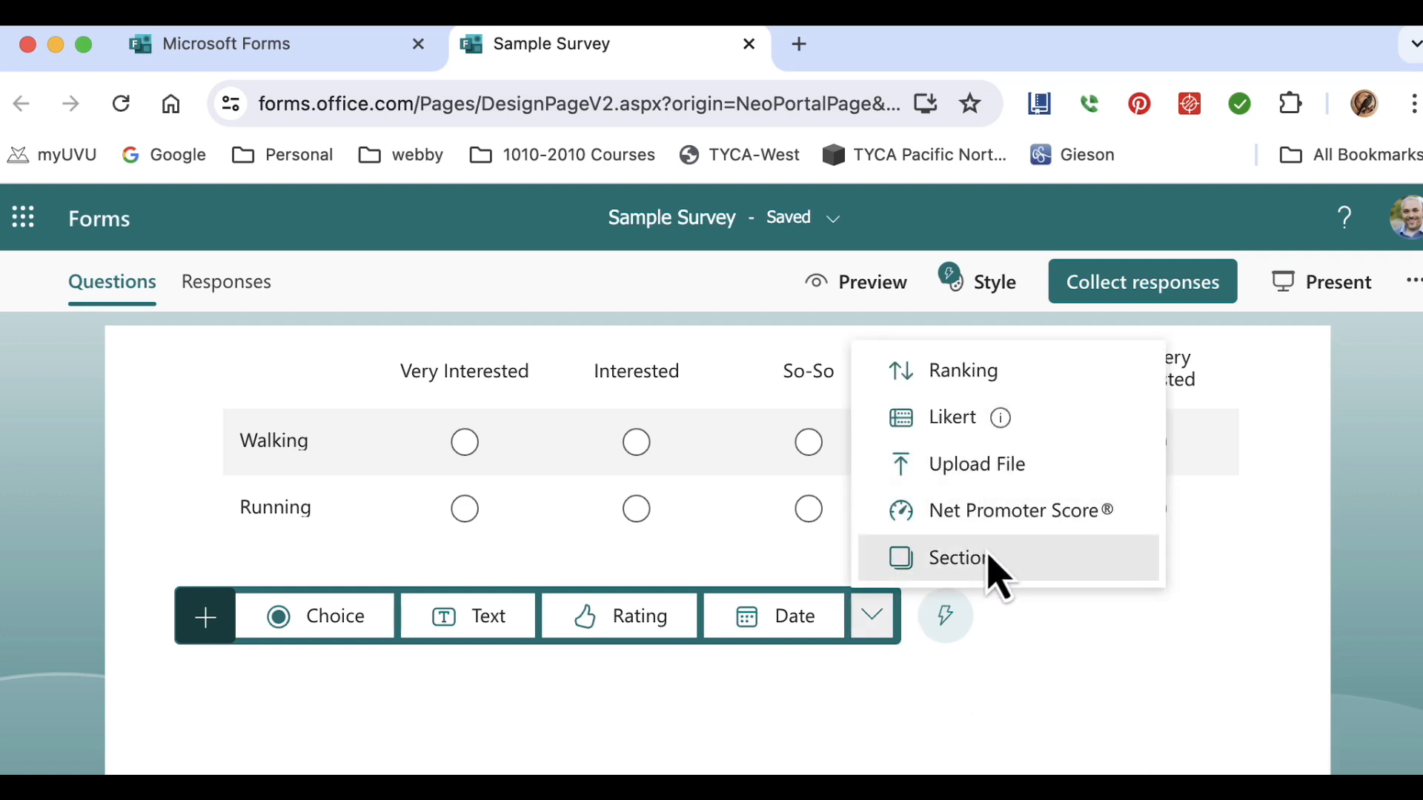
pyautogui.click(1185, 701)
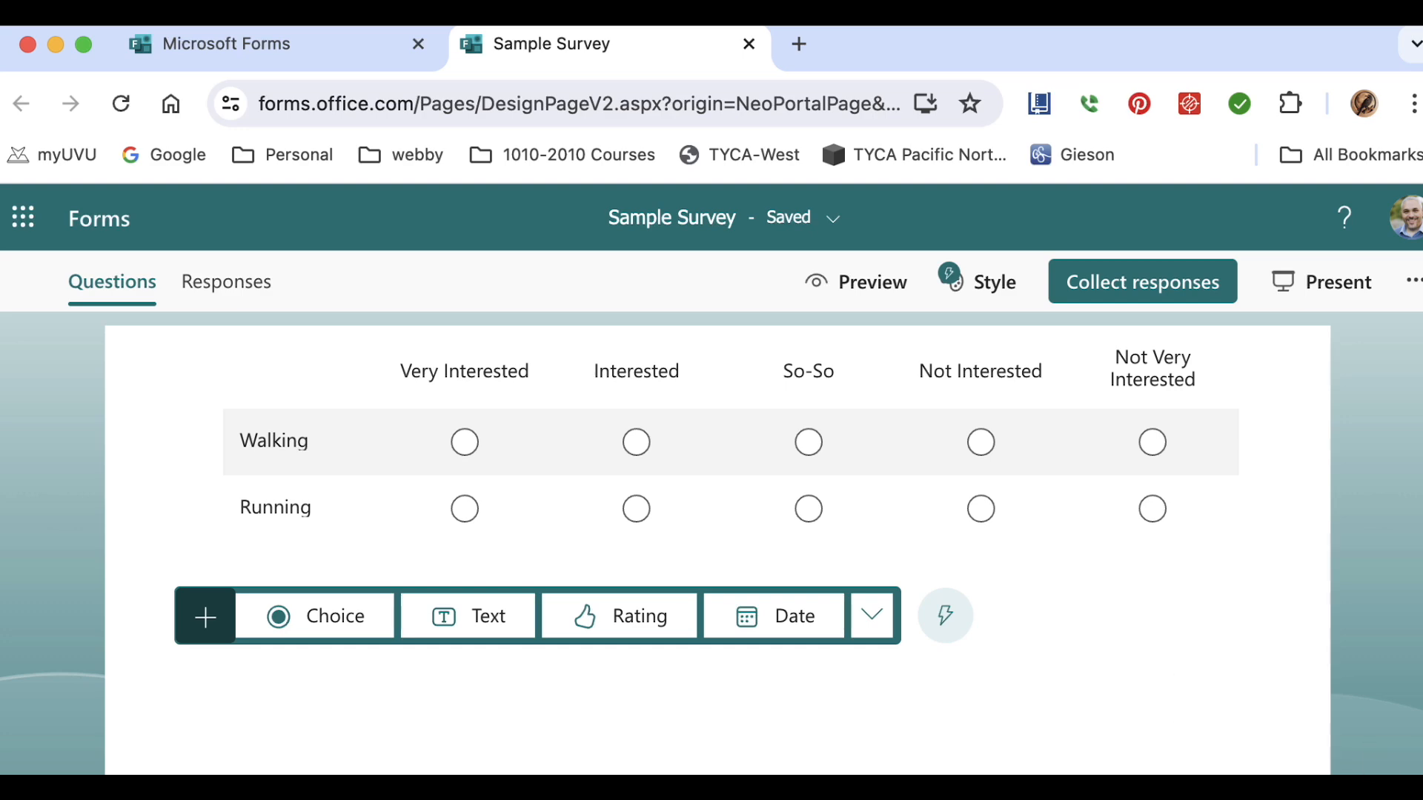
# - Add a section directly below the age question and title it "Activities Inventory"
pyautogui.scroll(20, 1397, 588)
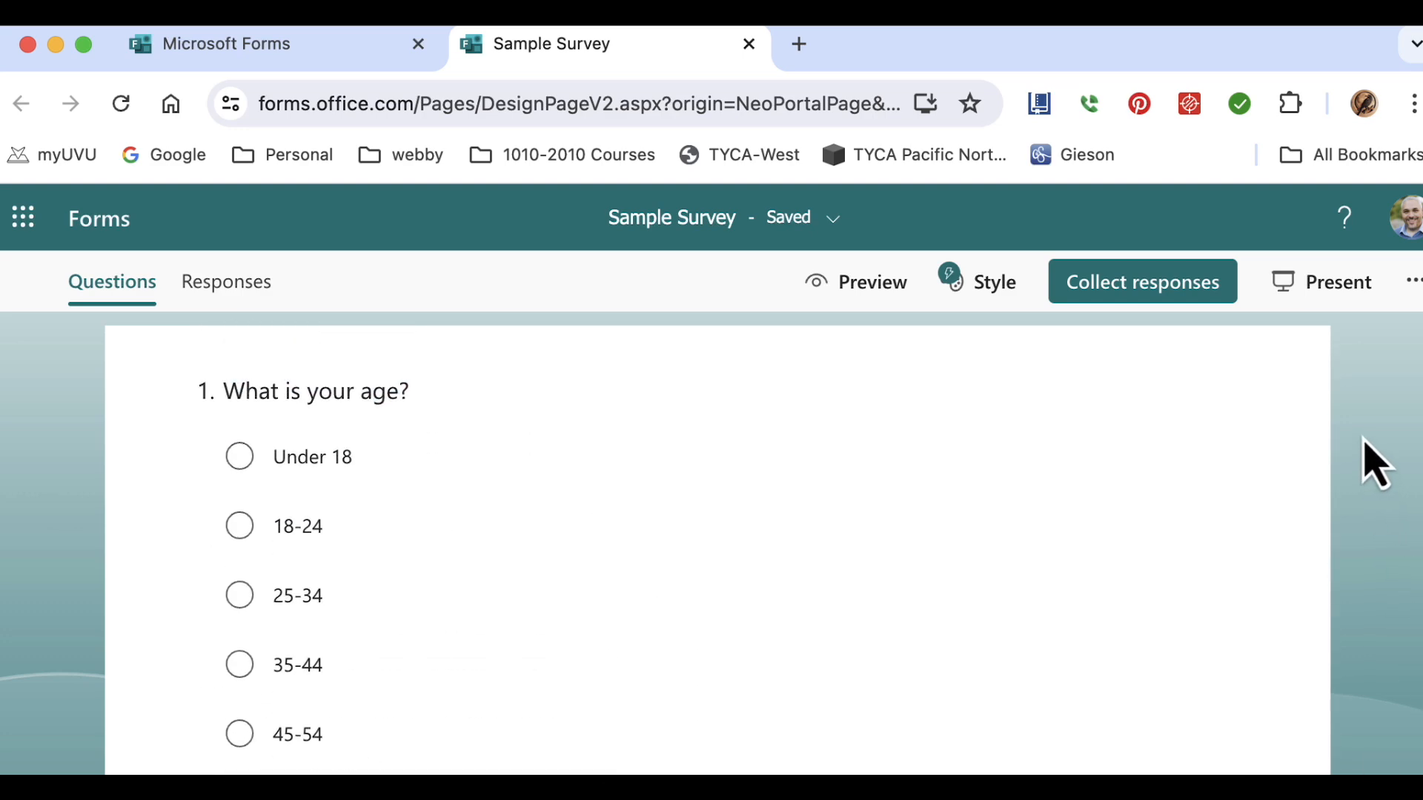
pyautogui.click(1197, 571)
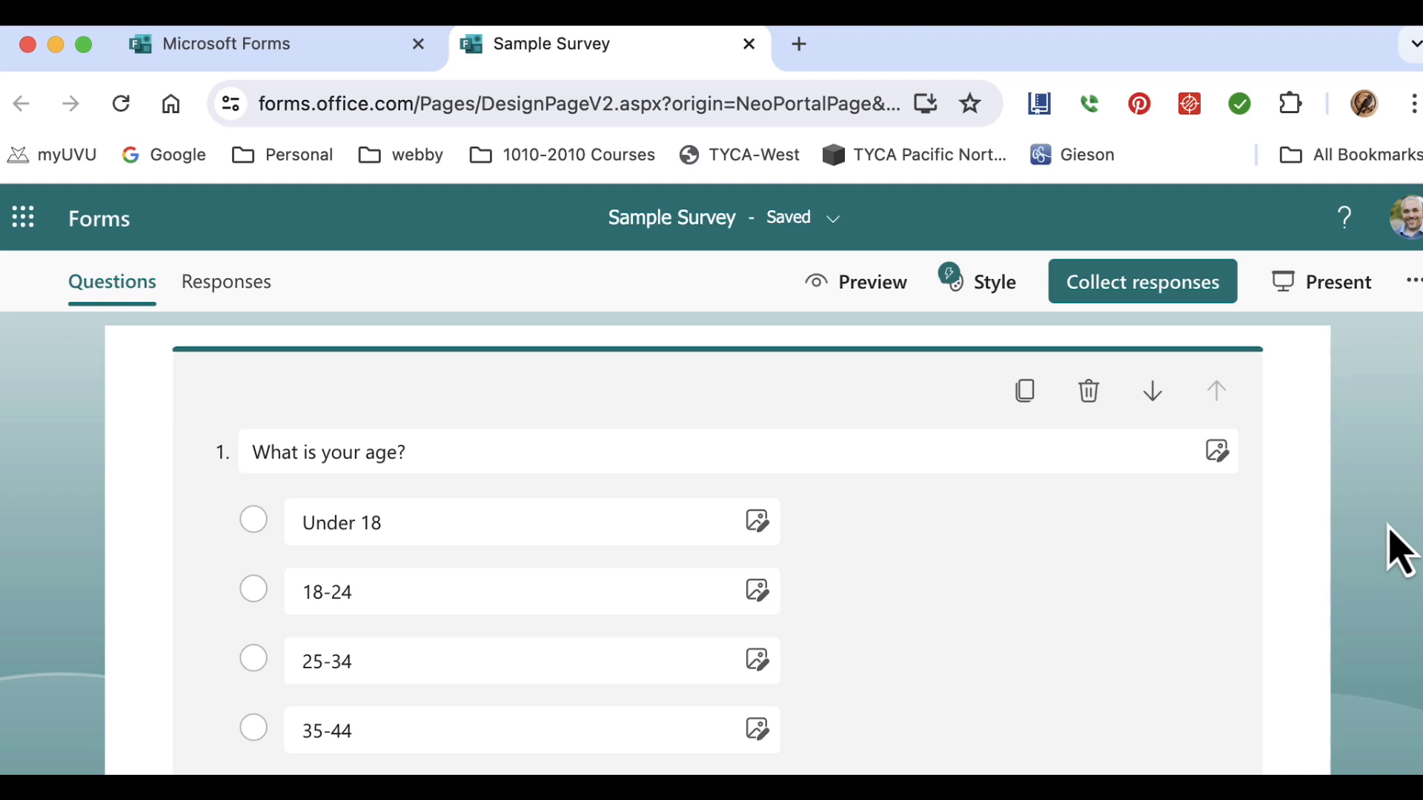
pyautogui.scroll(-10, 1080, 591)
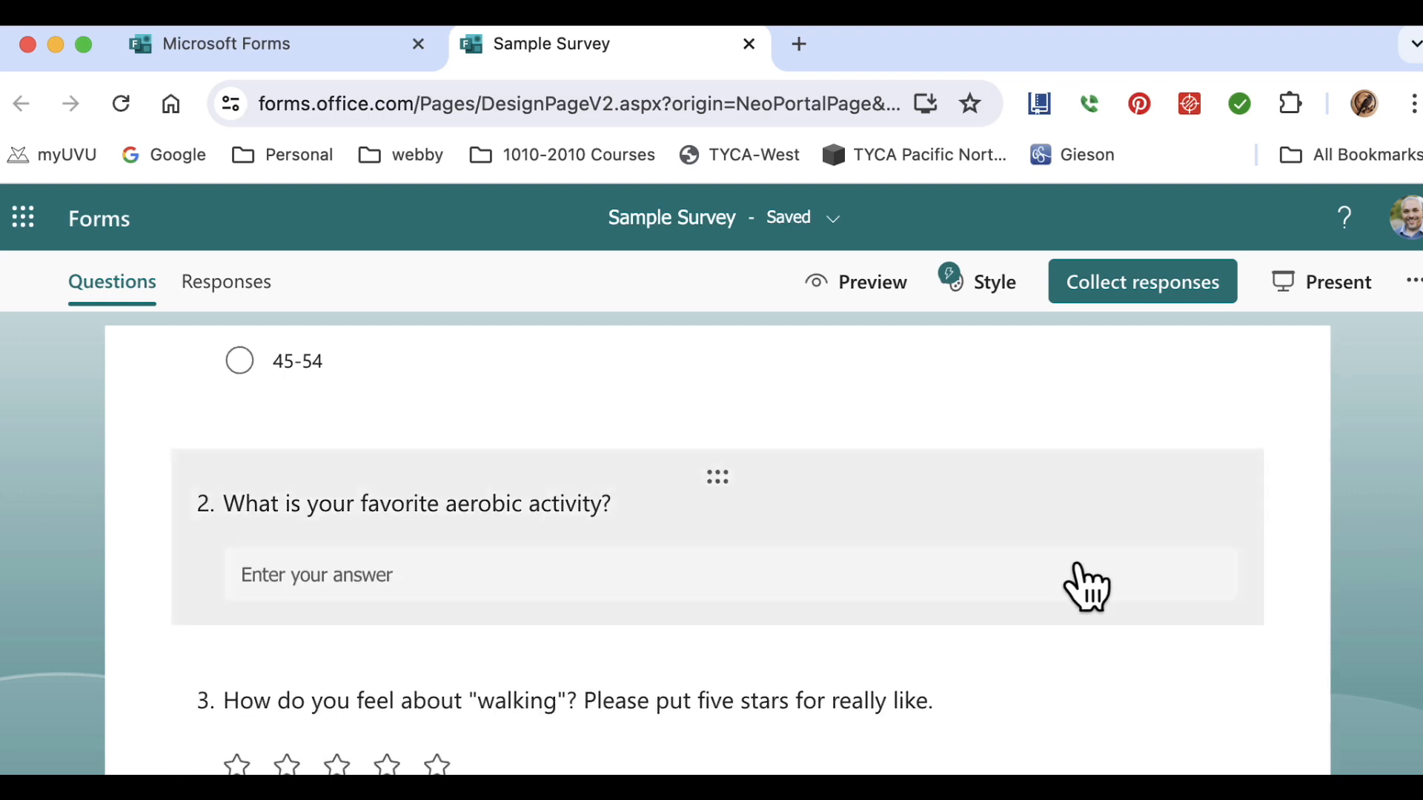
pyautogui.click(851, 381)
pyautogui.scroll(4, 1297, 651)
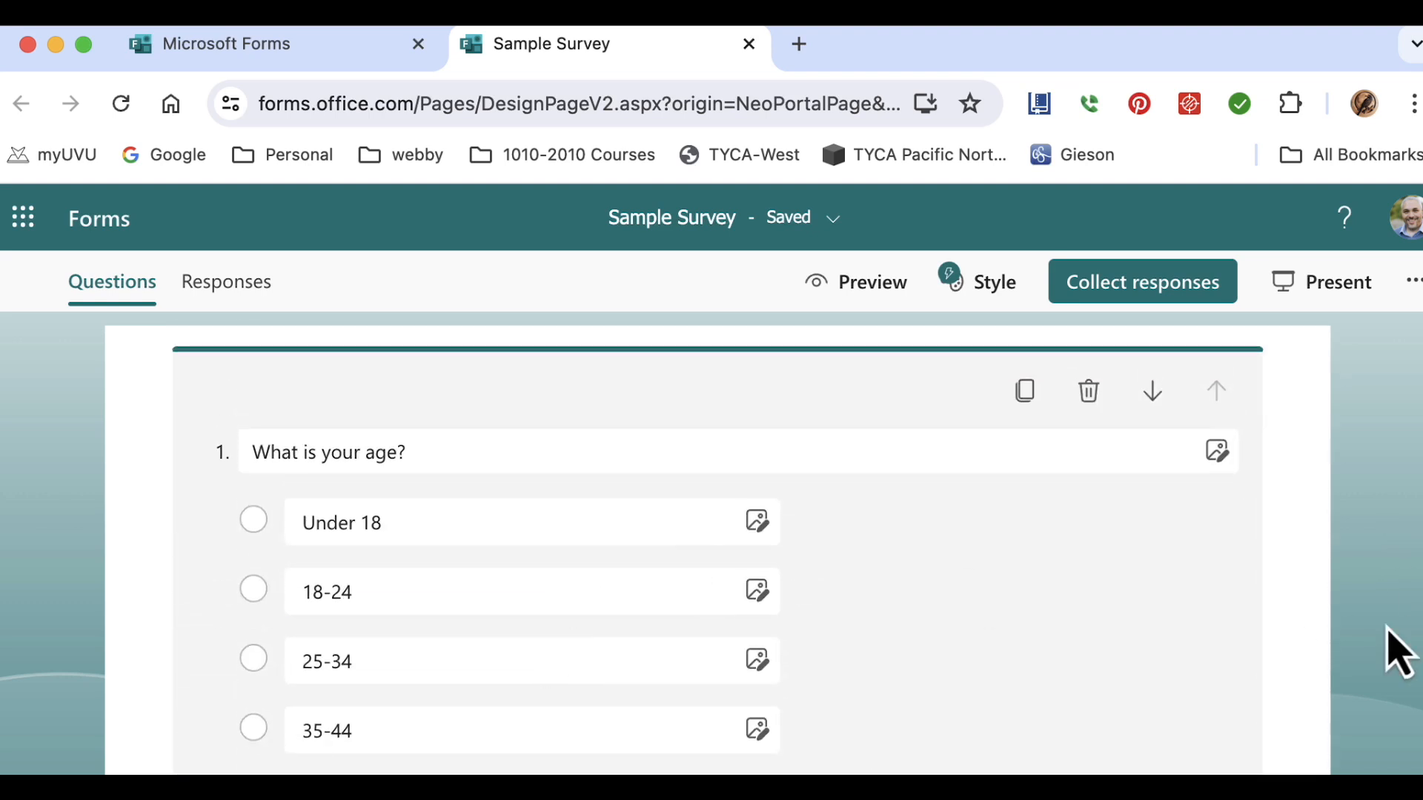
pyautogui.scroll(-5, 889, 667)
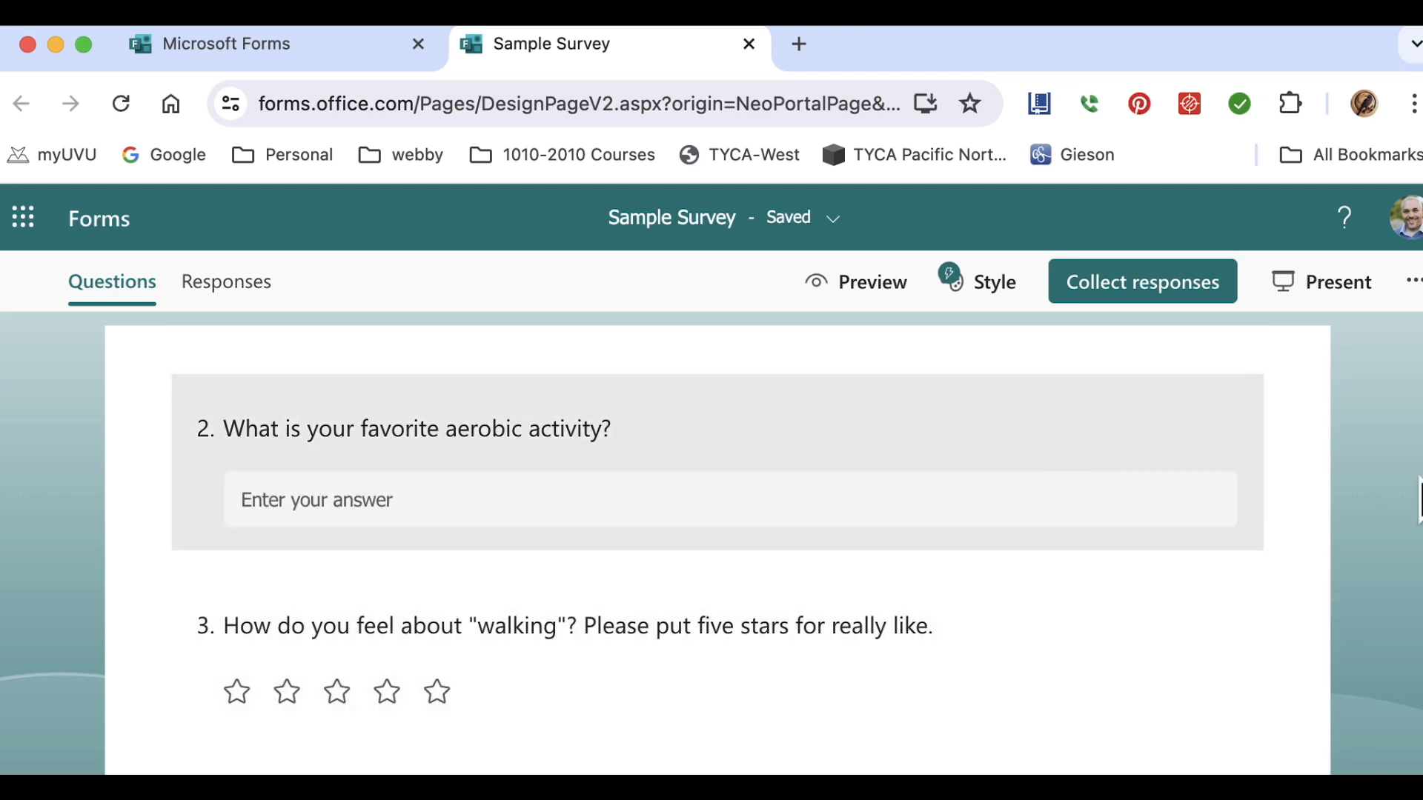
pyautogui.scroll(2, 1385, 492)
pyautogui.scroll(1, 889, 548)
pyautogui.click(1035, 548)
pyautogui.scroll(-5, 860, 745)
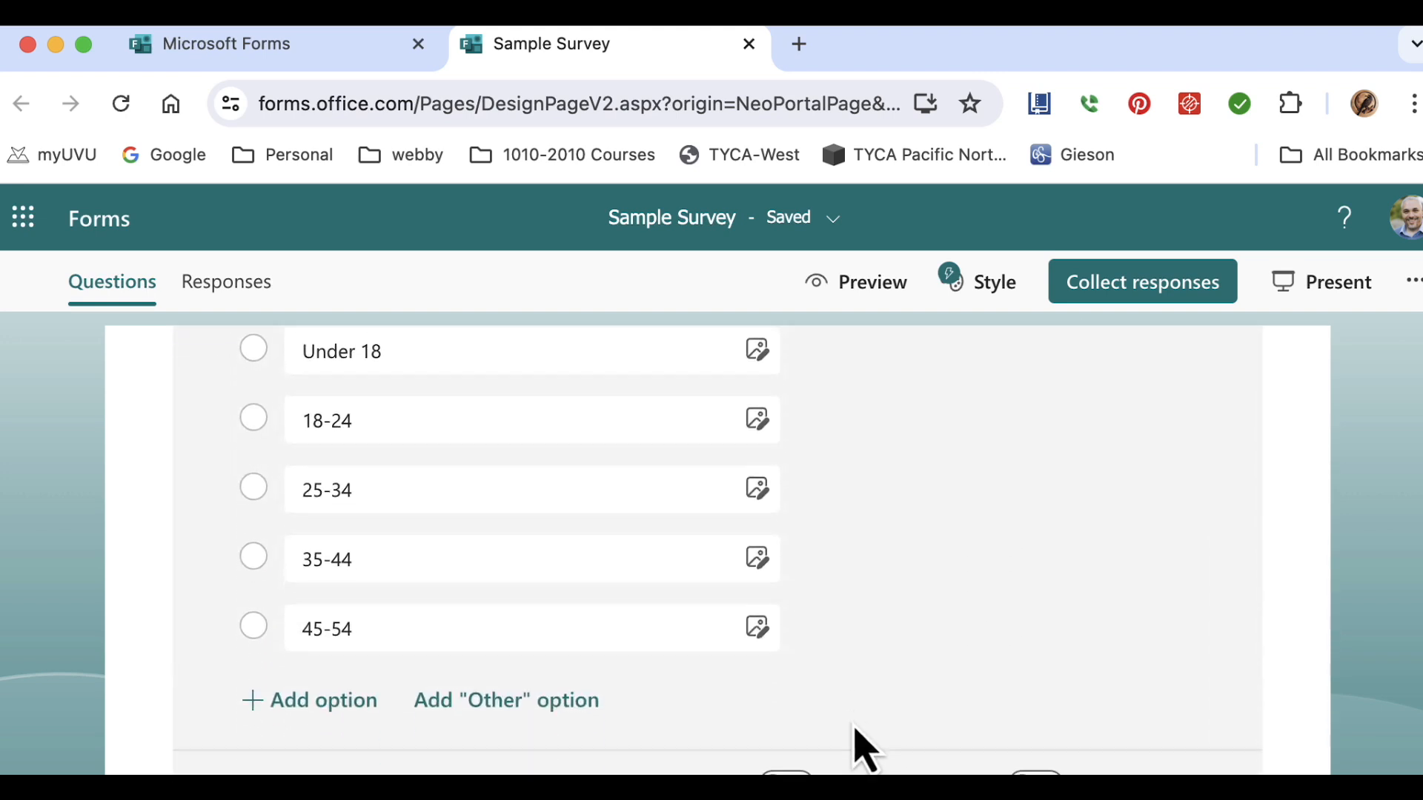
pyautogui.click(871, 668)
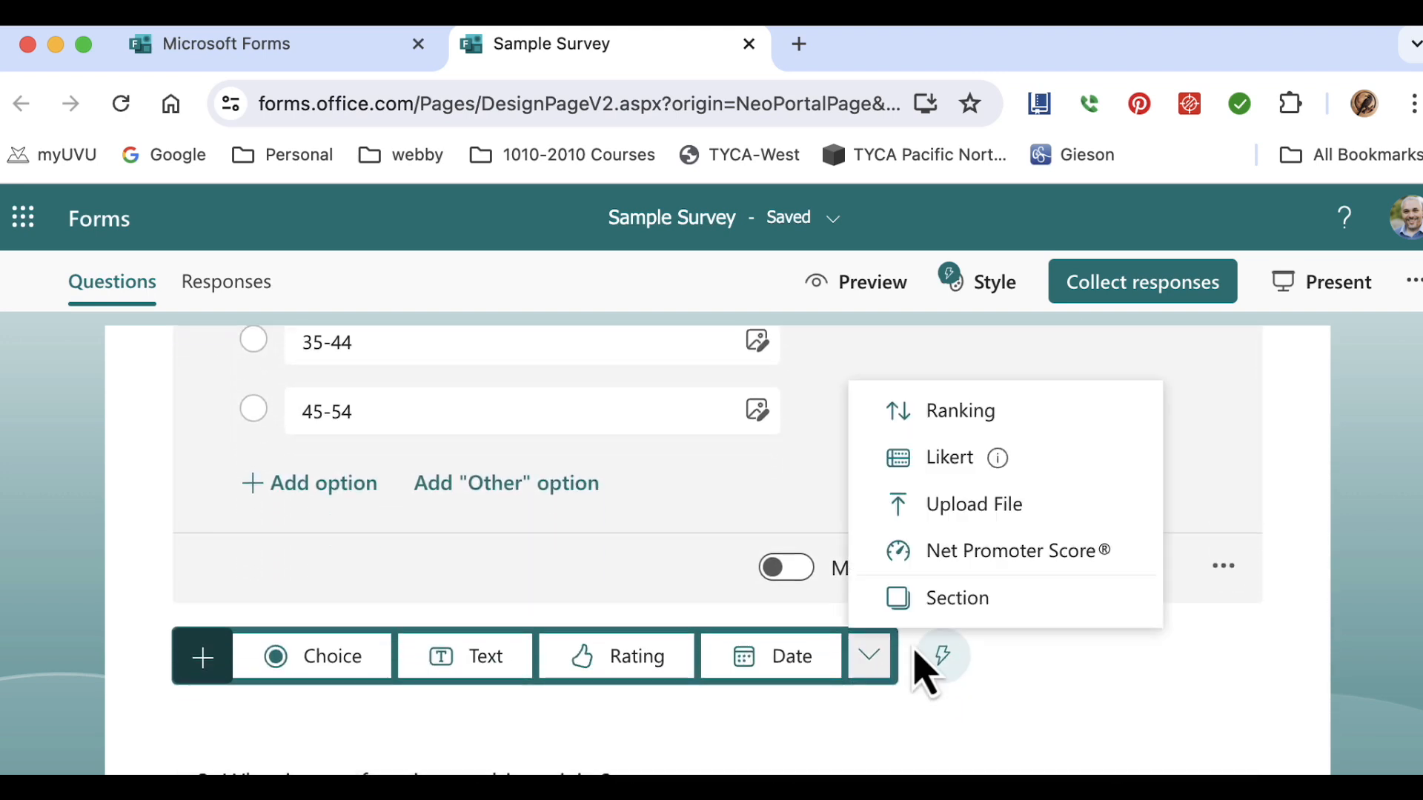
pyautogui.click(1010, 601)
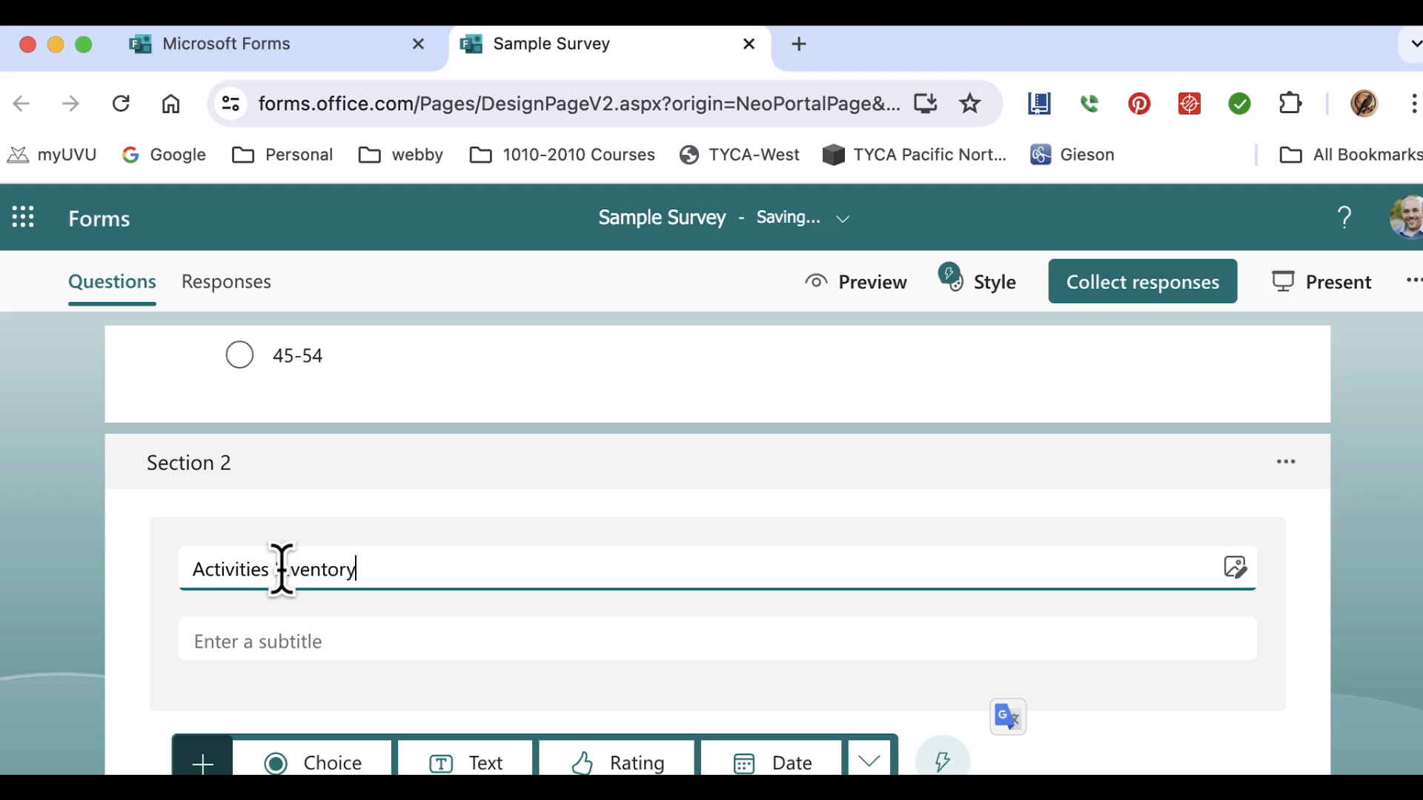
pyautogui.click(381, 520)
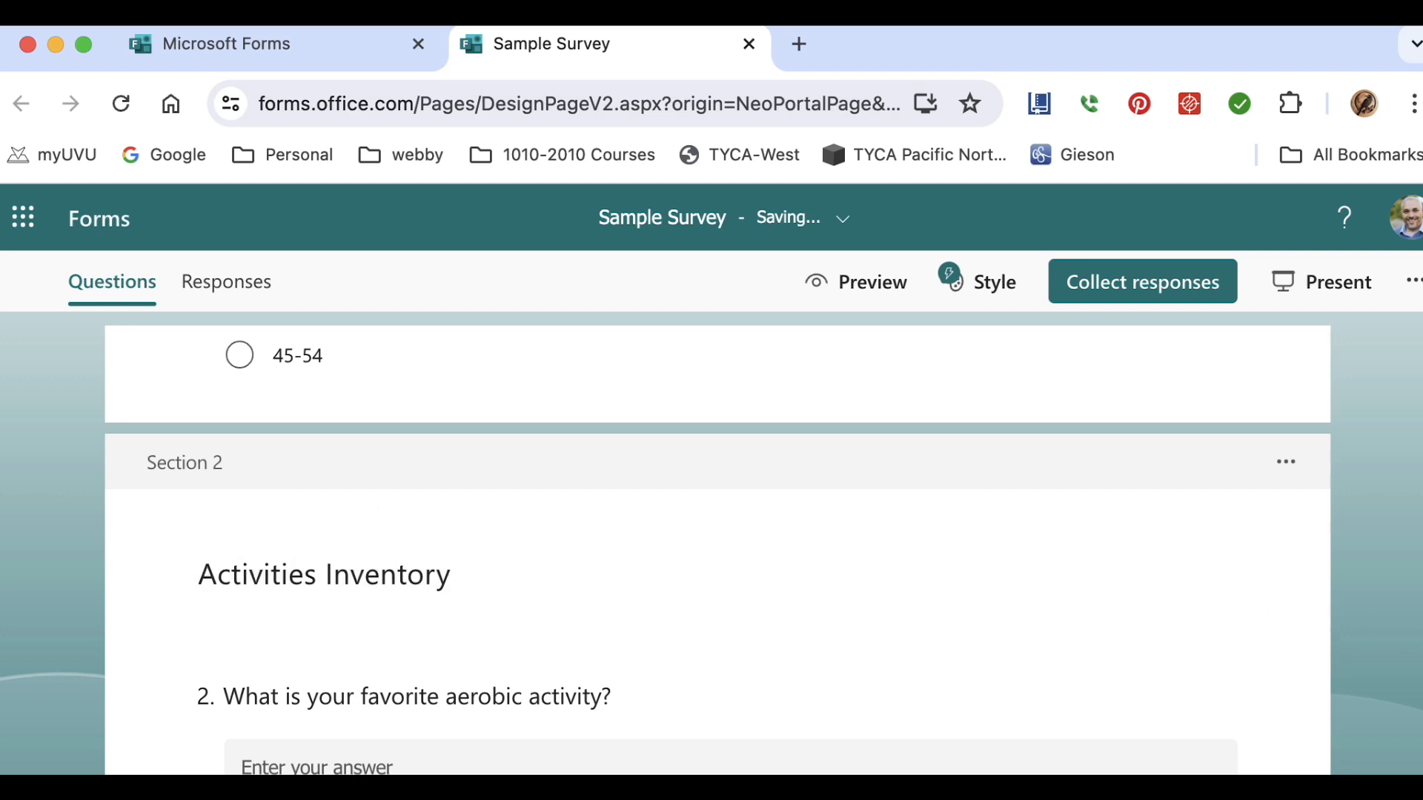
# - Title Section 1 "Demographic Questions"
pyautogui.scroll(10, 1398, 476)
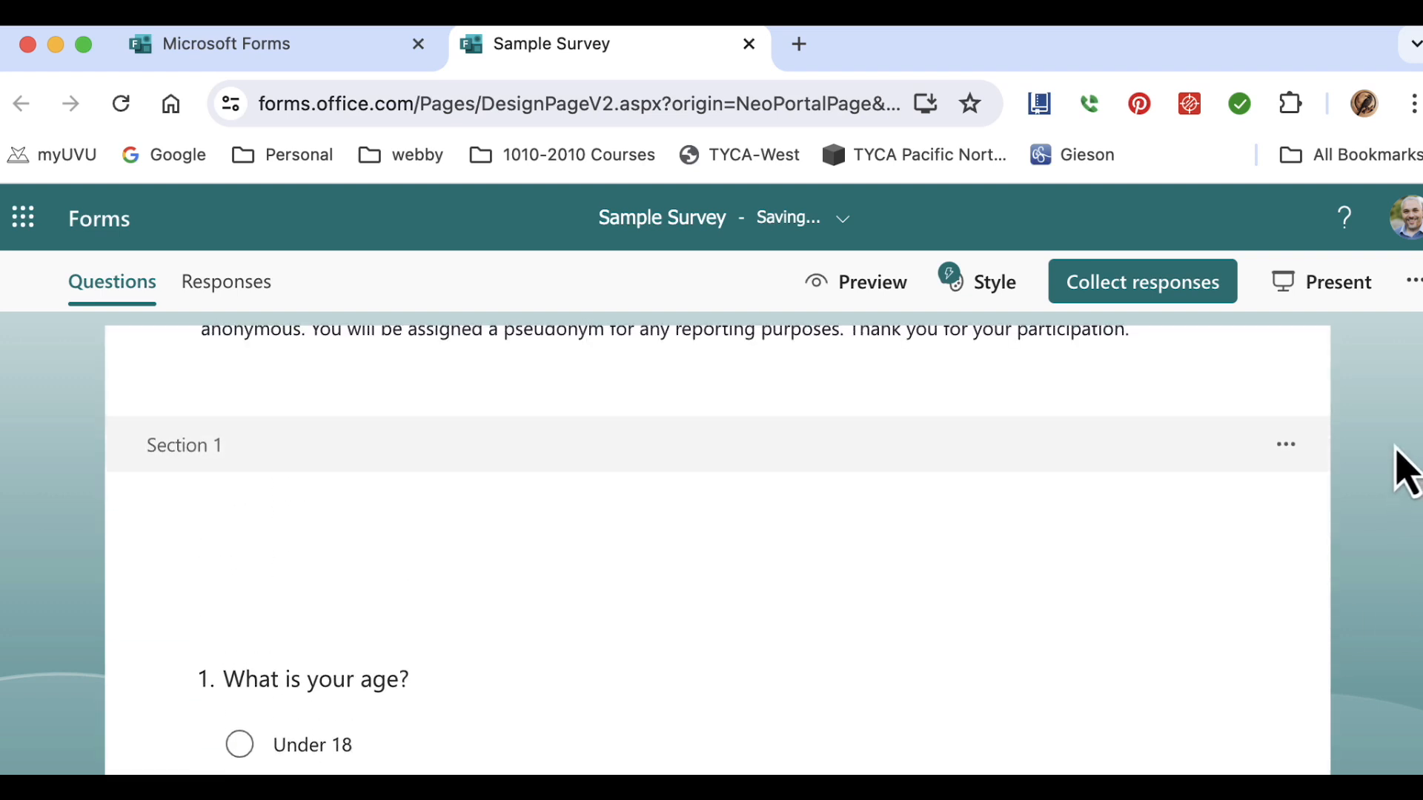
pyautogui.click(203, 477)
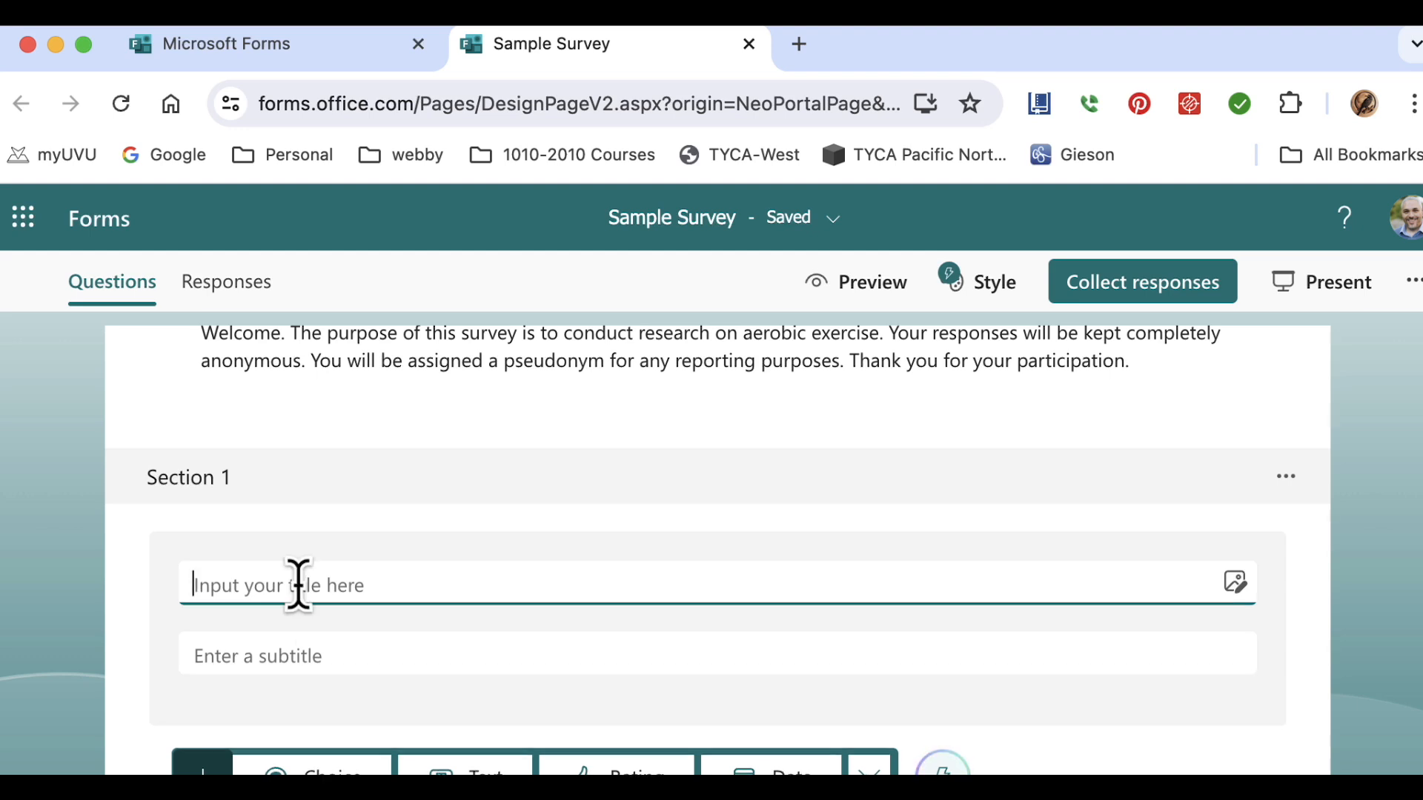
pyautogui.write('Demographic Questions')
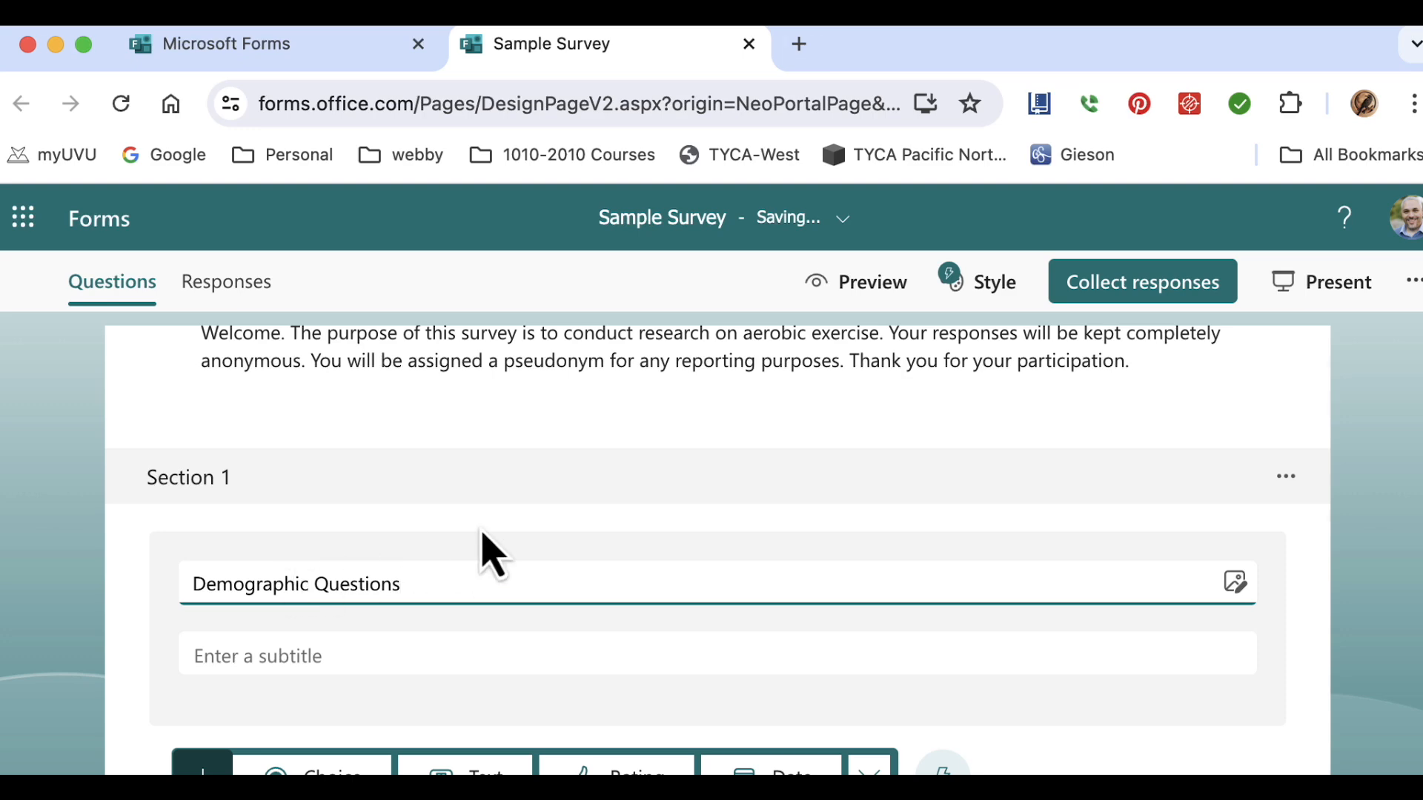
pyautogui.click(519, 529)
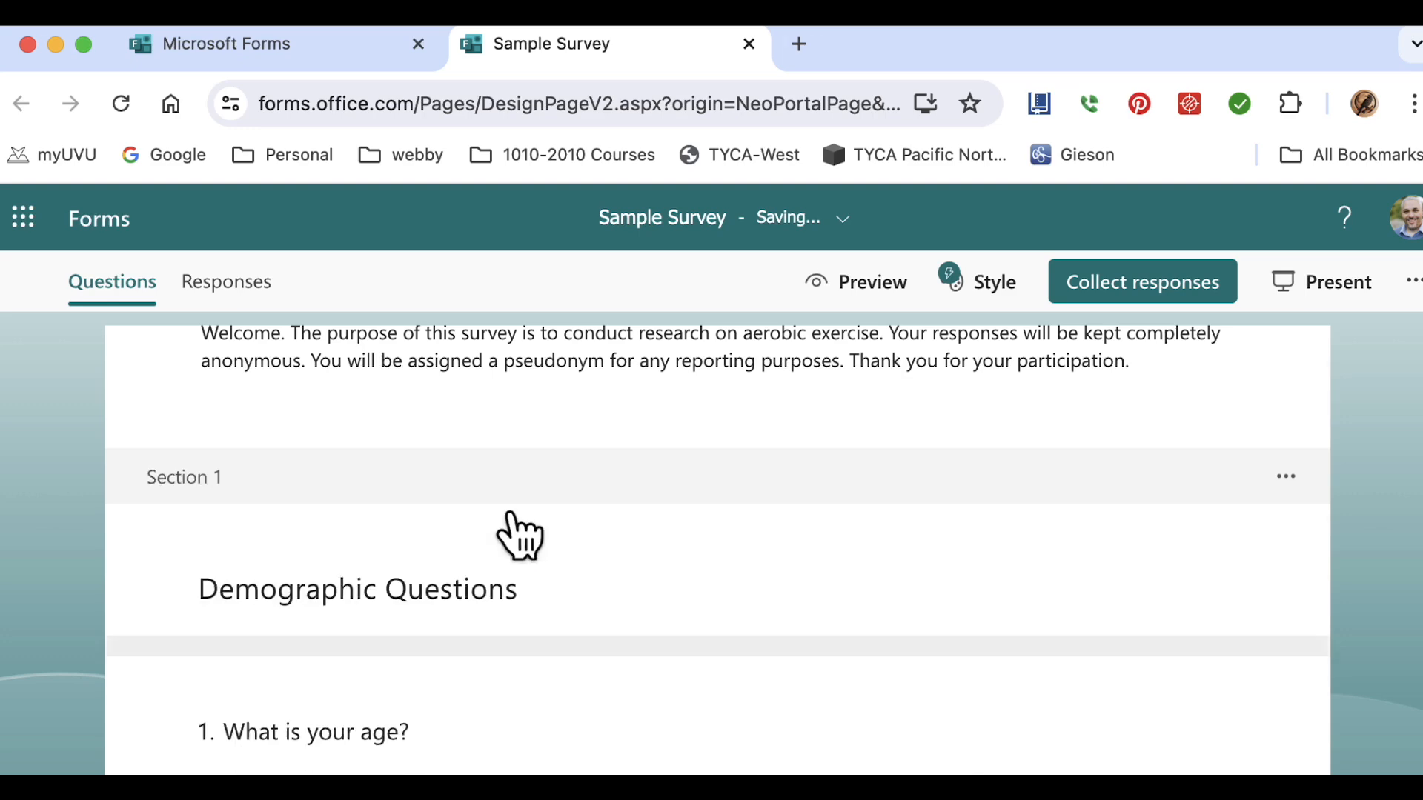
# - Review the sectioned form through to the Likert question and open its style options
pyautogui.scroll(-12, 718, 548)
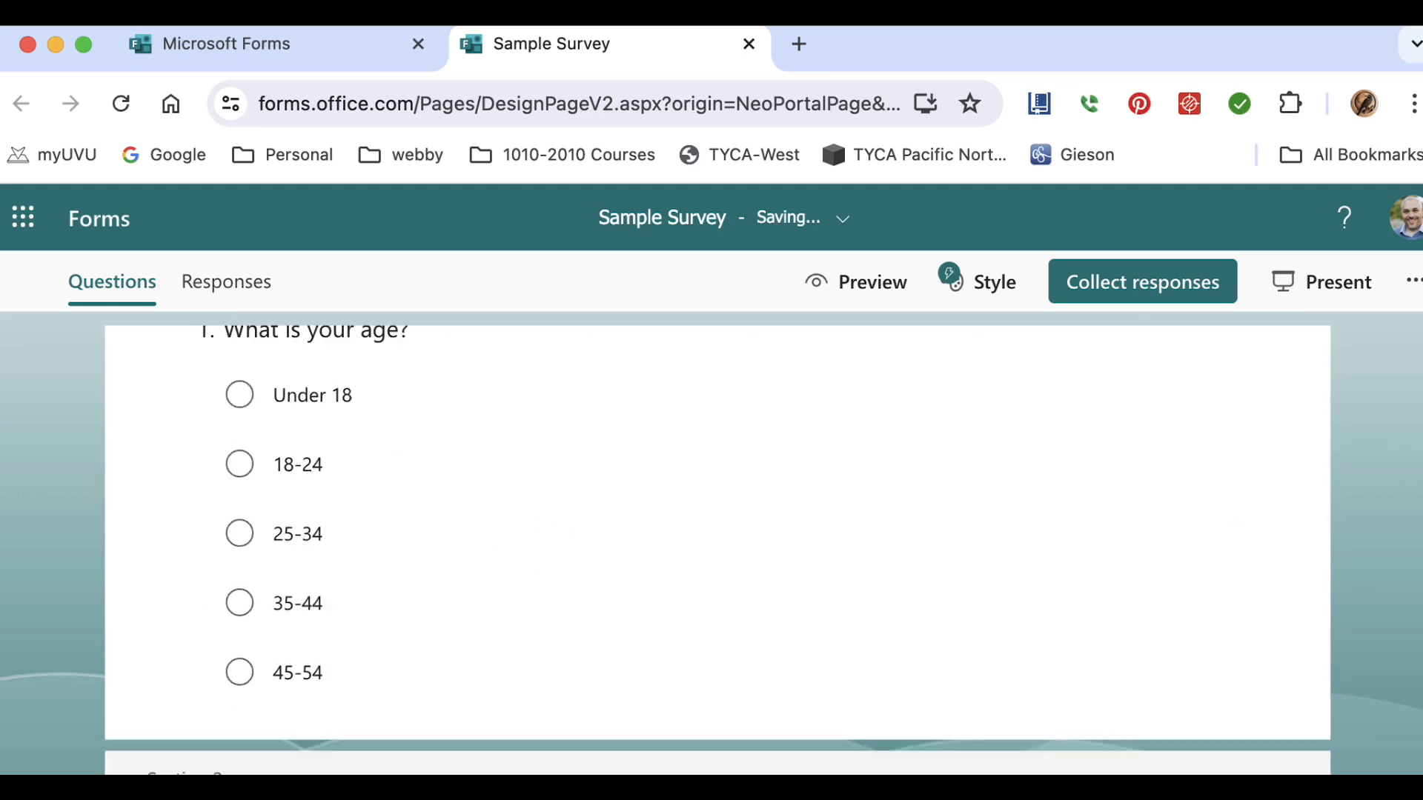
pyautogui.scroll(-15, 717, 549)
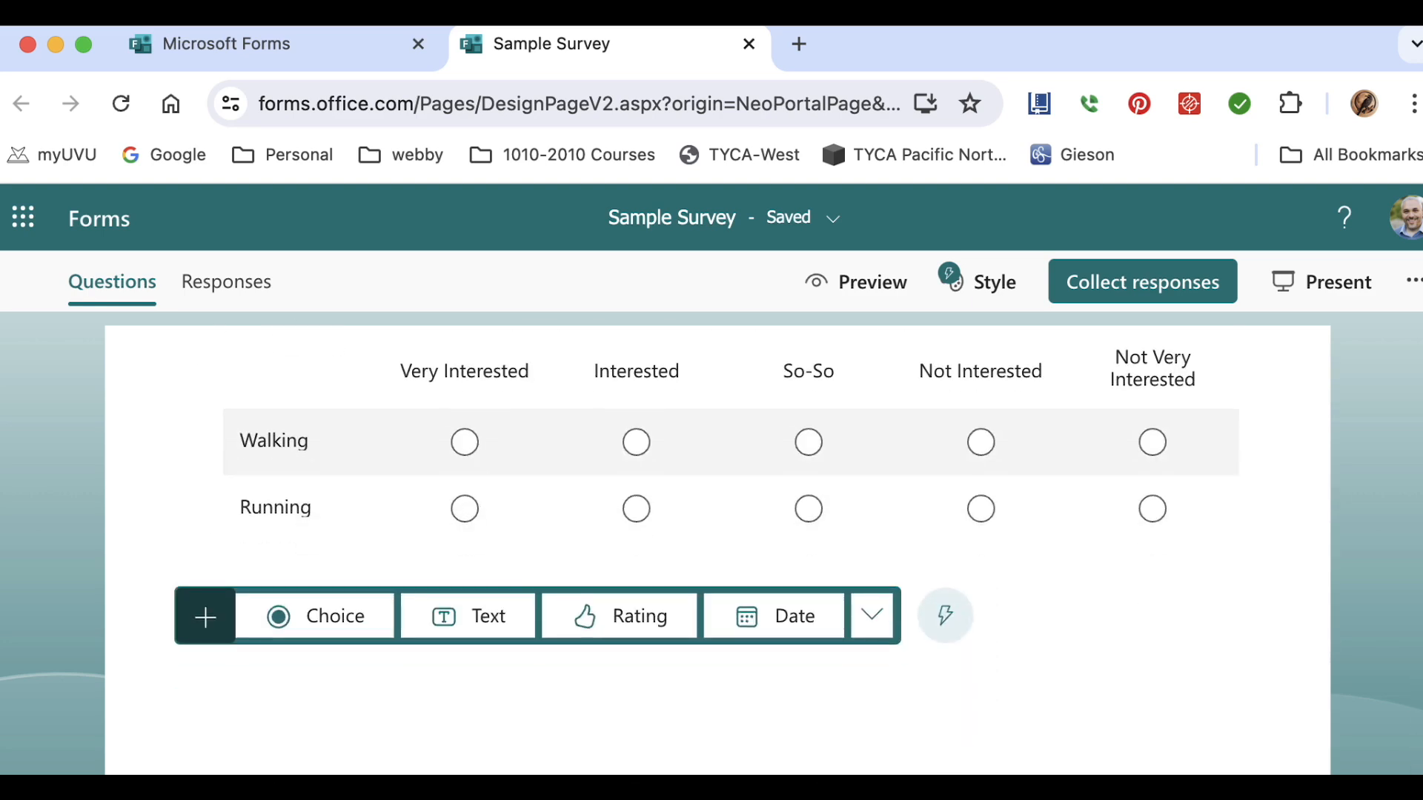
pyautogui.scroll(20, 1398, 699)
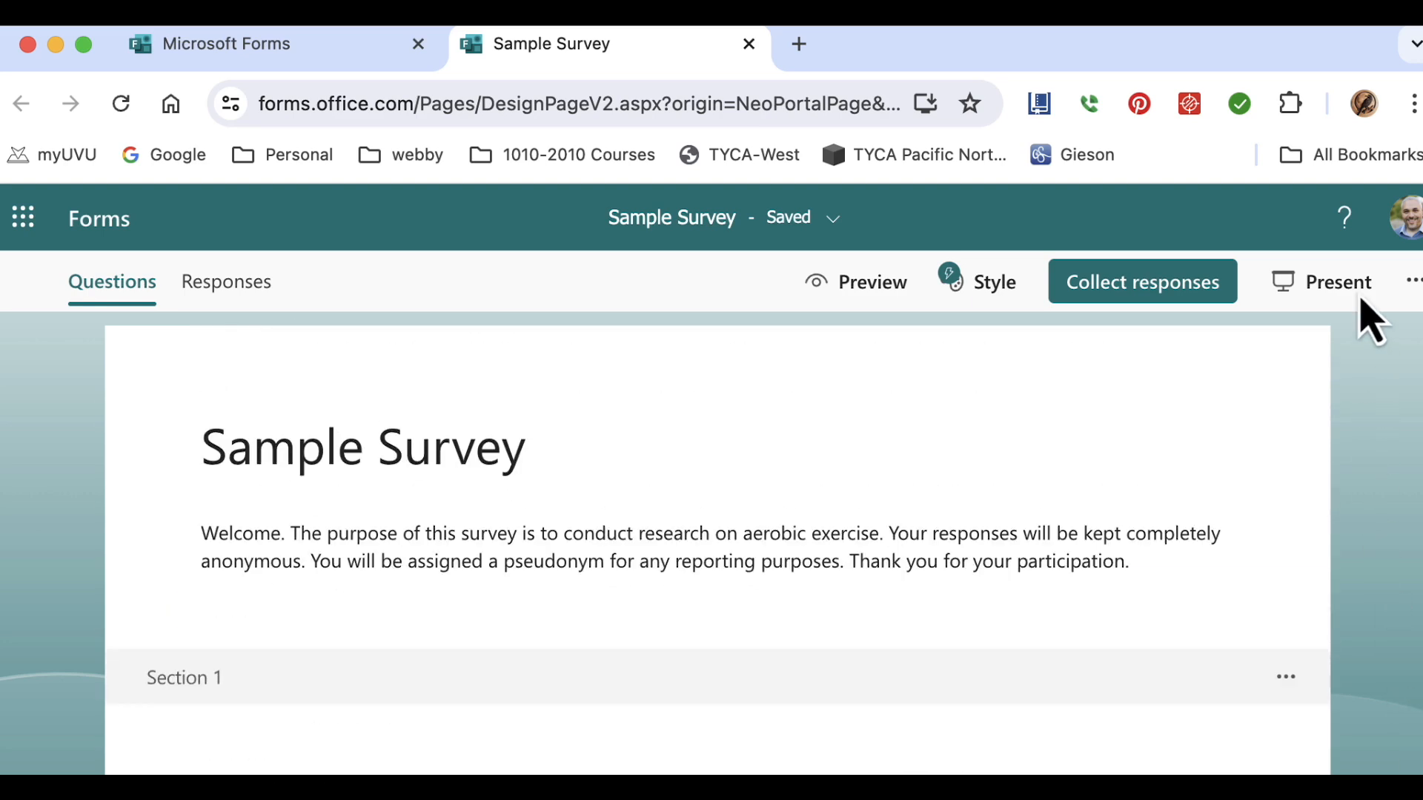
pyautogui.click(978, 291)
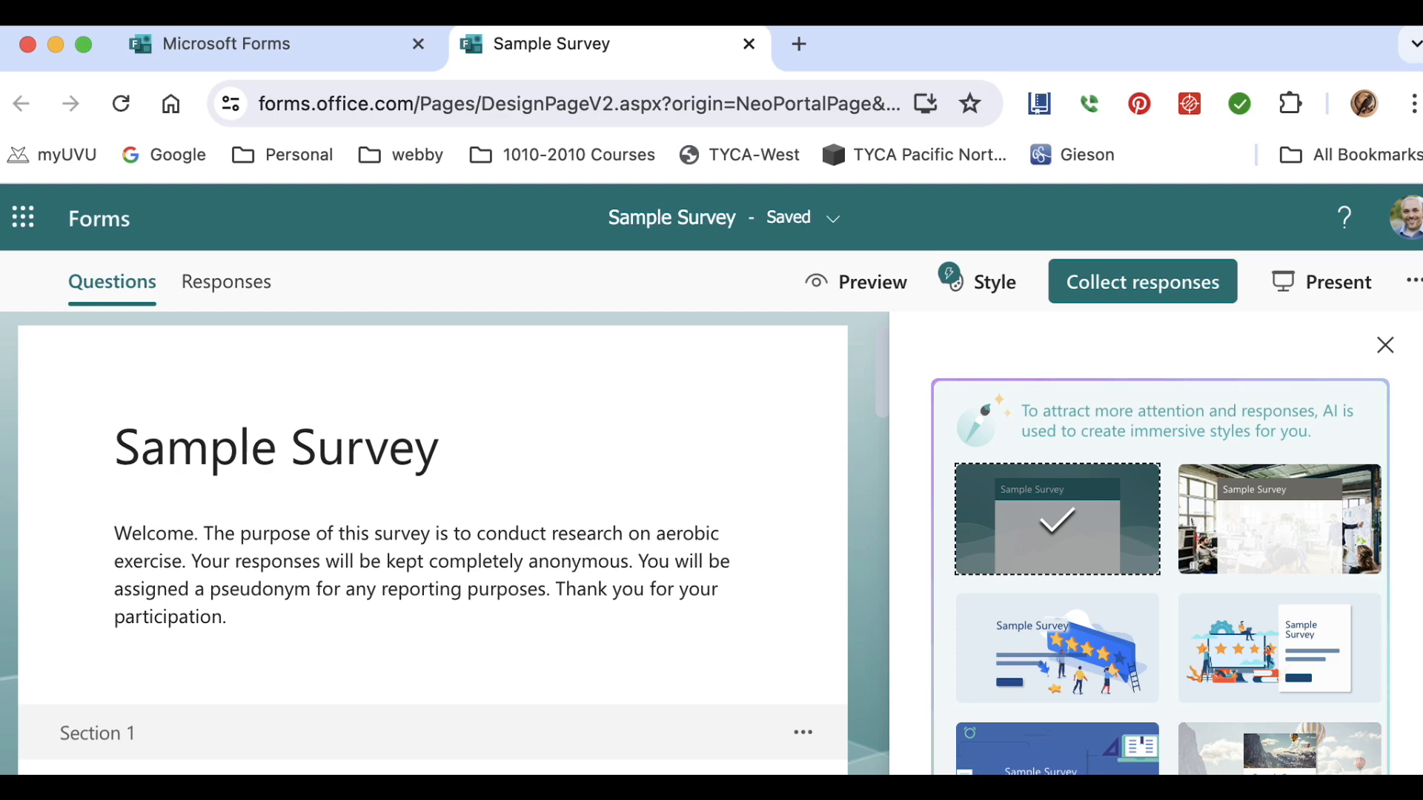
# - Try the blue illustrated style with the alarm clock and open book on the survey
pyautogui.scroll(-5, 1409, 711)
pyautogui.scroll(2, 1412, 704)
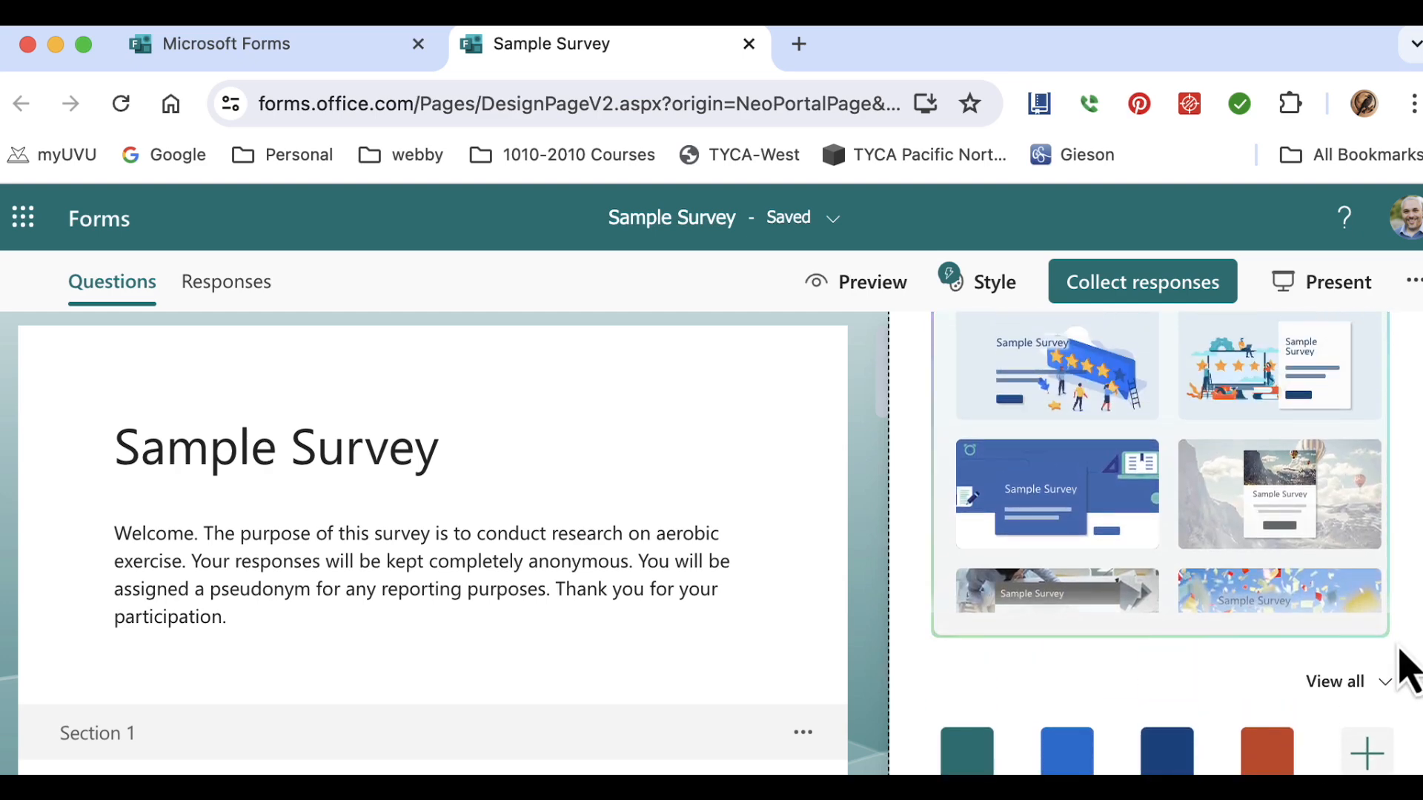
pyautogui.click(1108, 486)
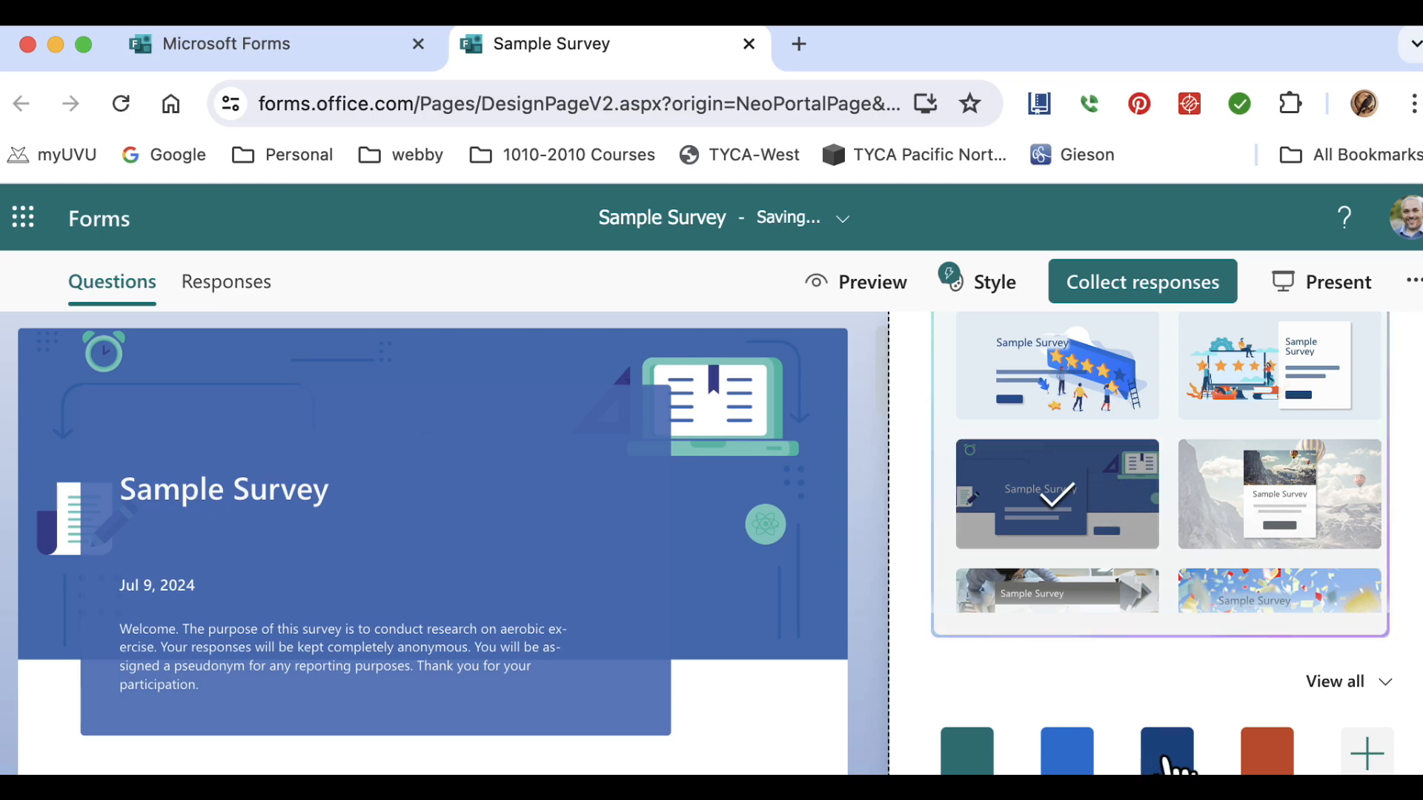
# - Try the dark blue theme colour with different cover layouts, ending on the plain layout without a cover
pyautogui.click(1168, 756)
pyautogui.click(1274, 762)
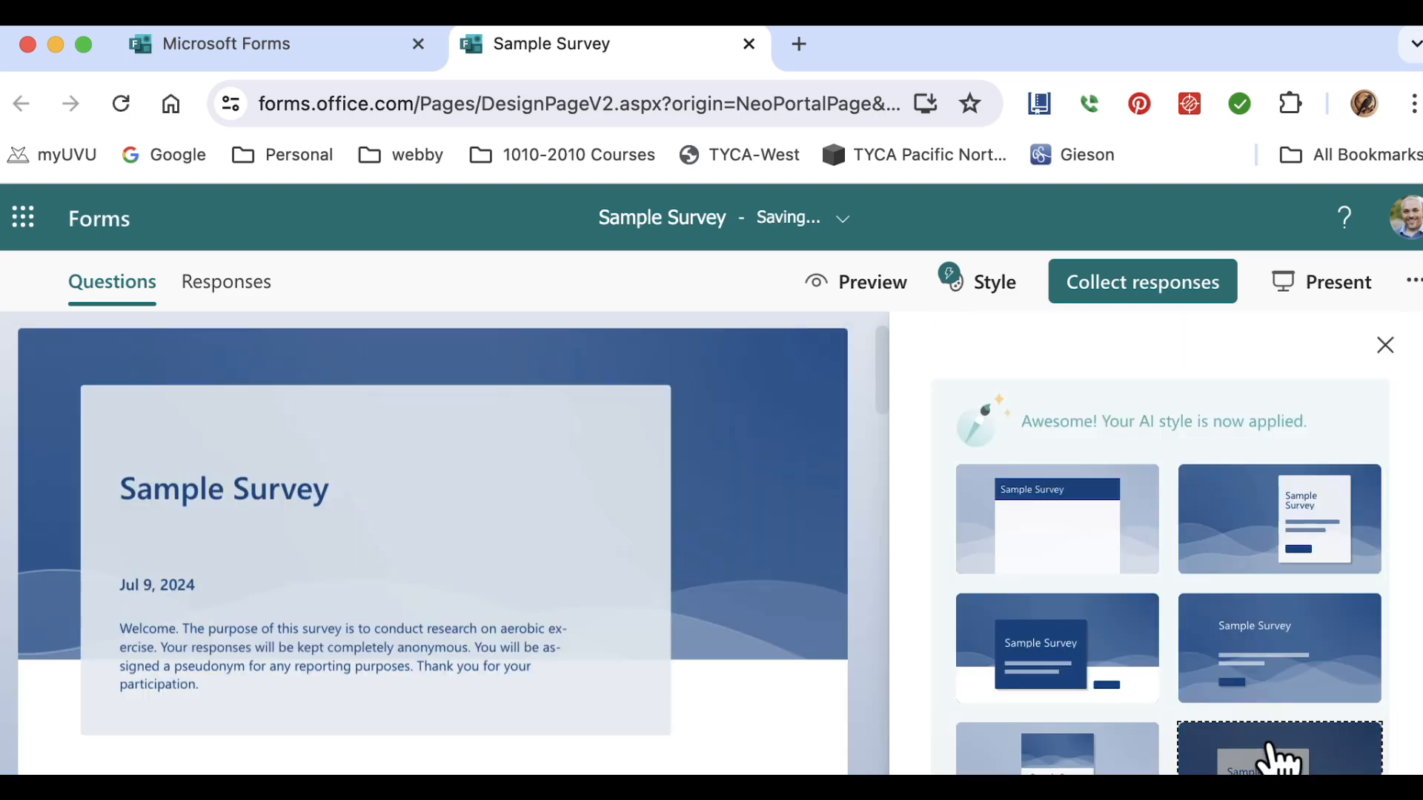
pyautogui.click(1264, 565)
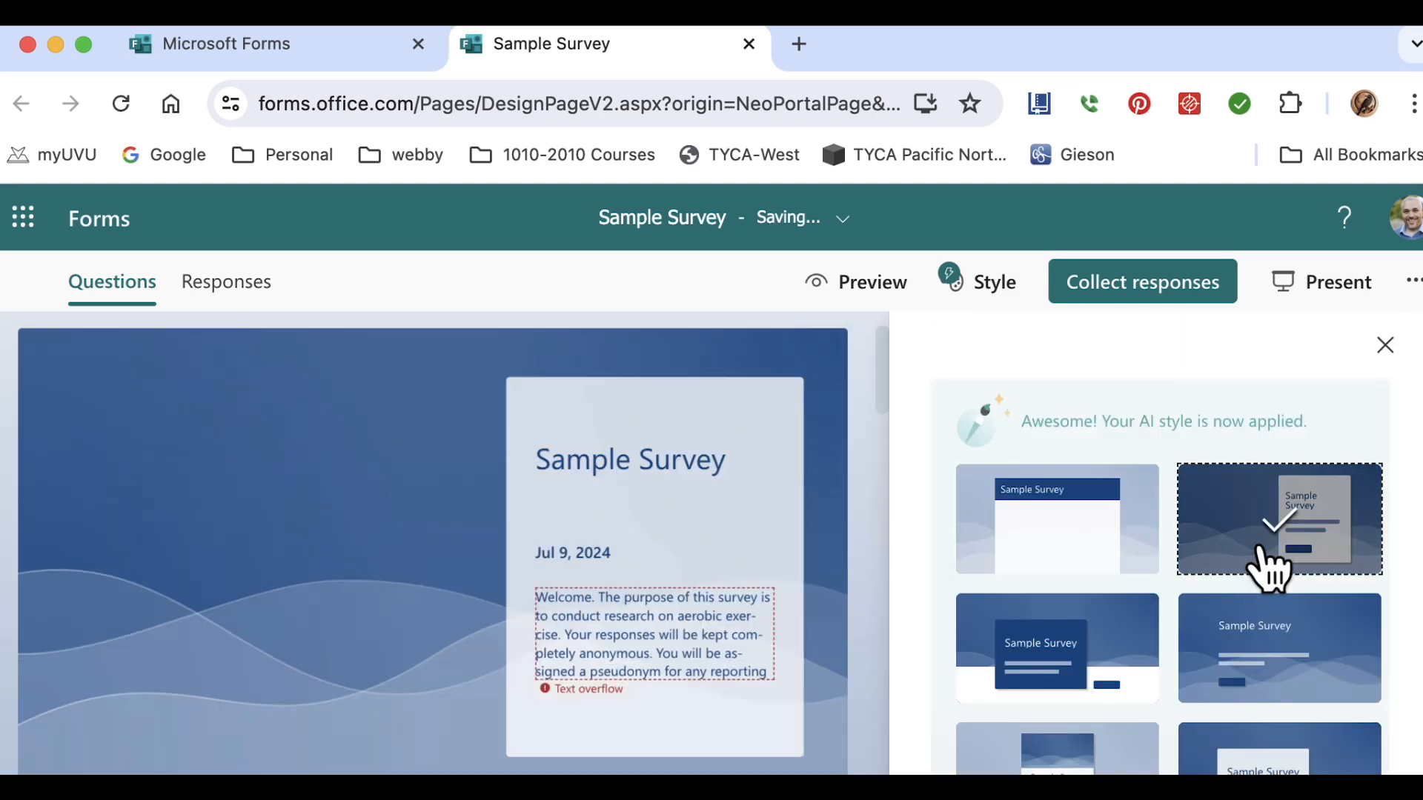
pyautogui.click(1097, 571)
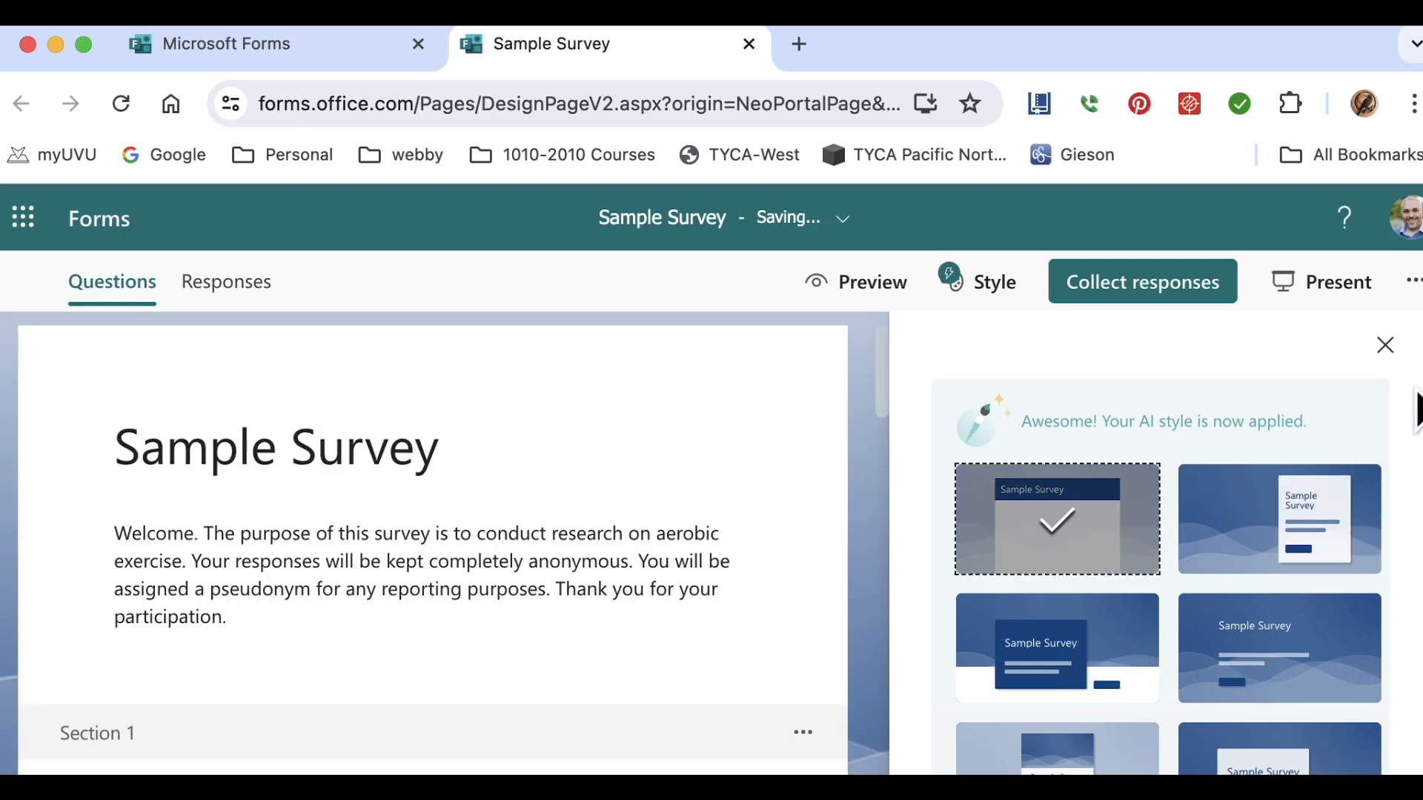
# - Change the survey's theme colour to orange-red
pyautogui.scroll(-5, 1160, 541)
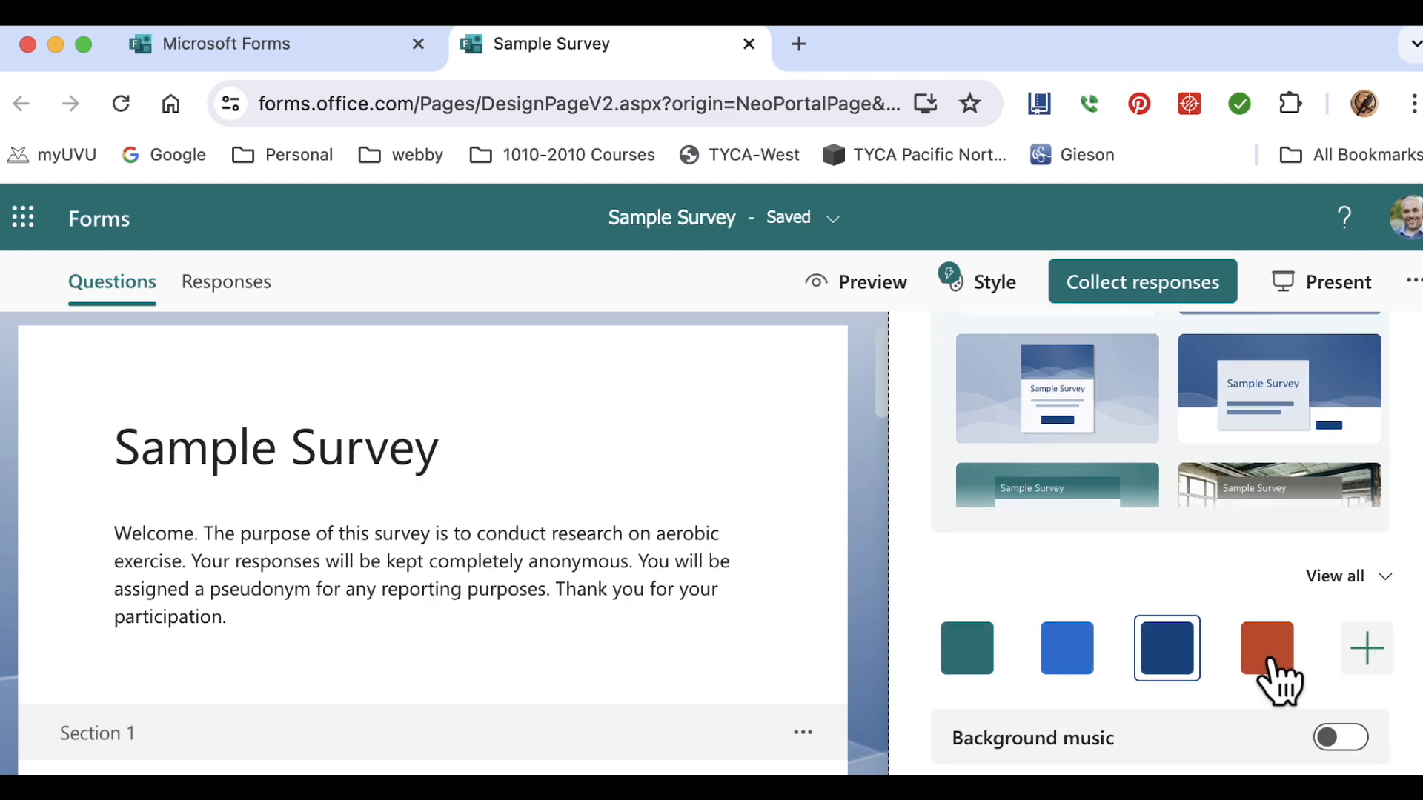
pyautogui.click(1272, 667)
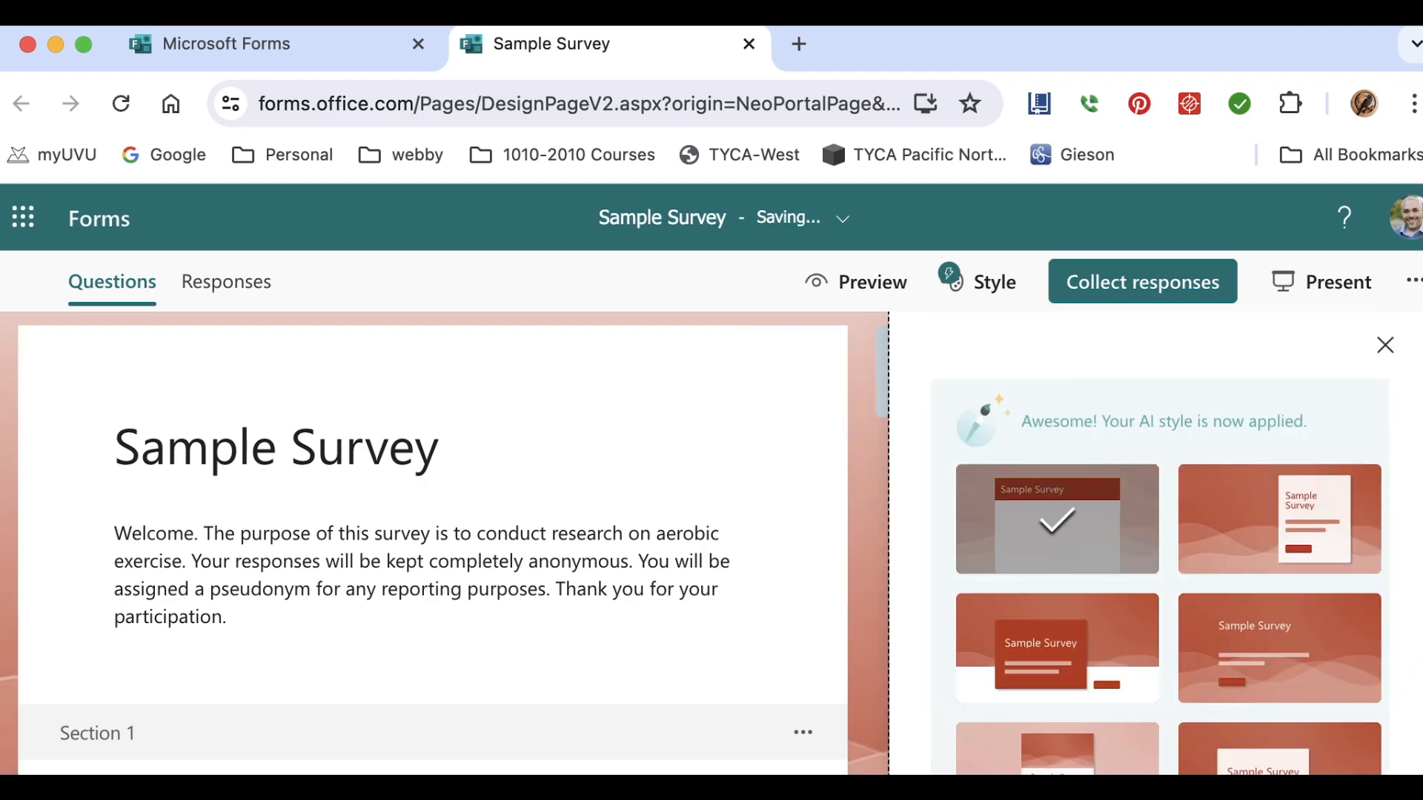
# - Change the survey's theme colour to teal
pyautogui.scroll(-5, 1160, 548)
pyautogui.click(993, 666)
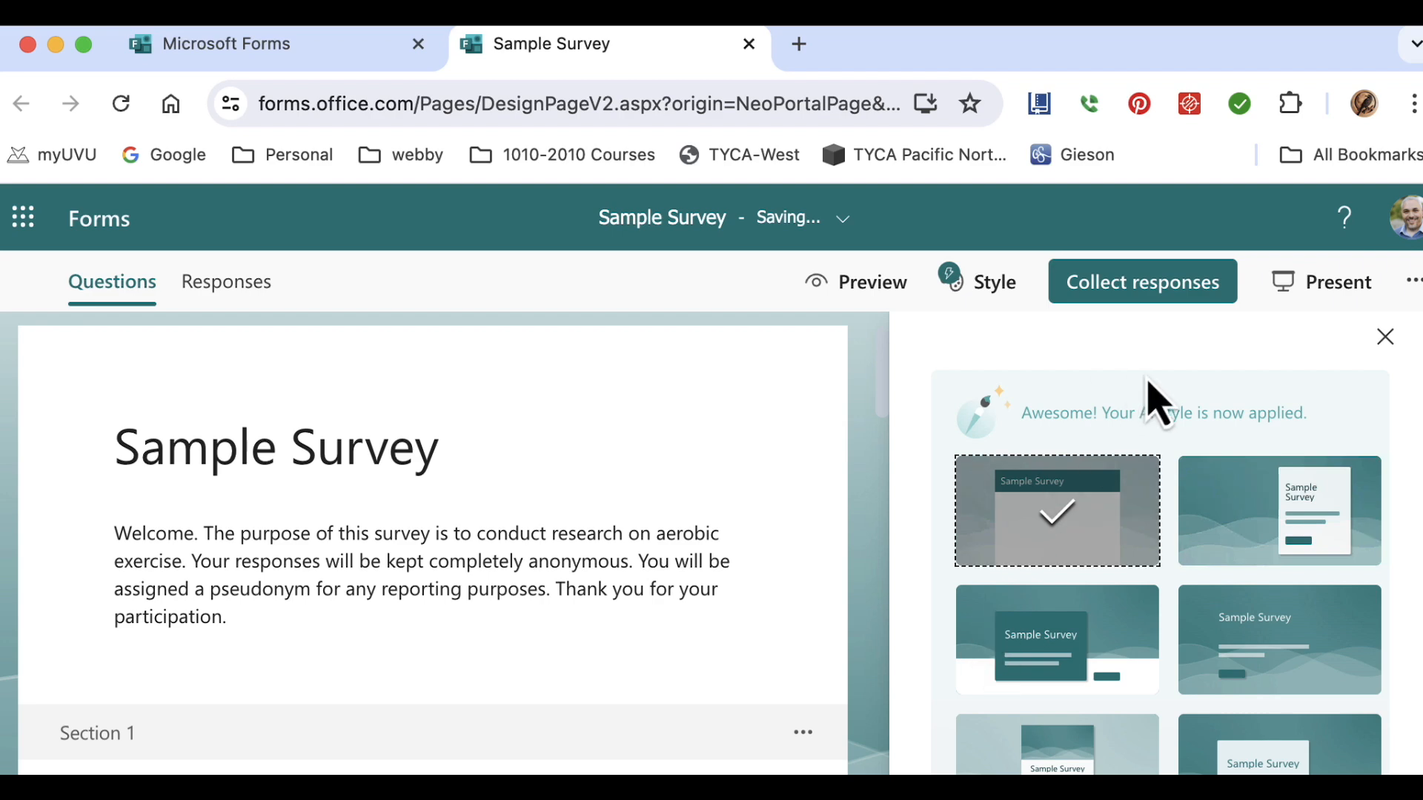
# - Set the form's response access so that anyone can respond
pyautogui.click(1408, 281)
pyautogui.click(1255, 412)
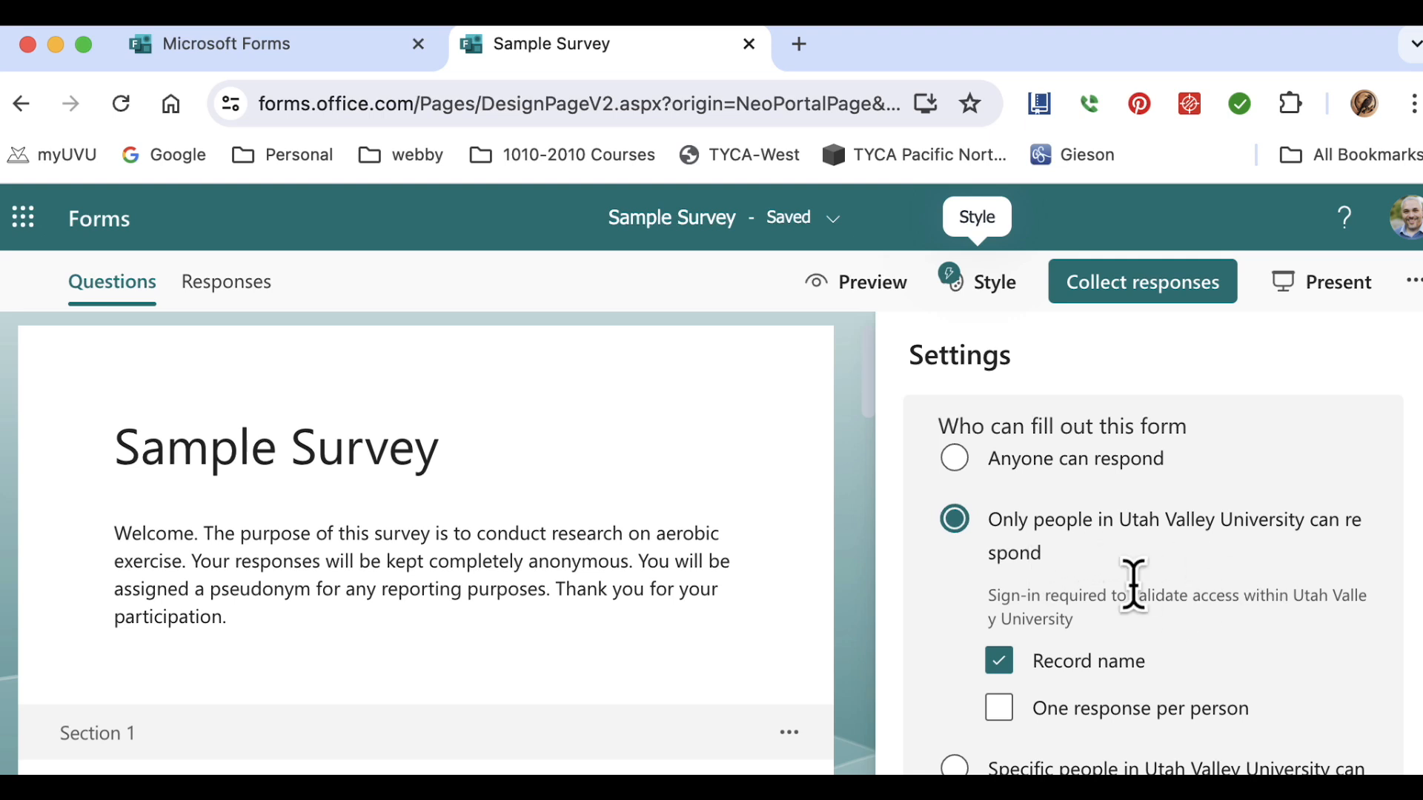
pyautogui.click(1001, 710)
pyautogui.click(1006, 671)
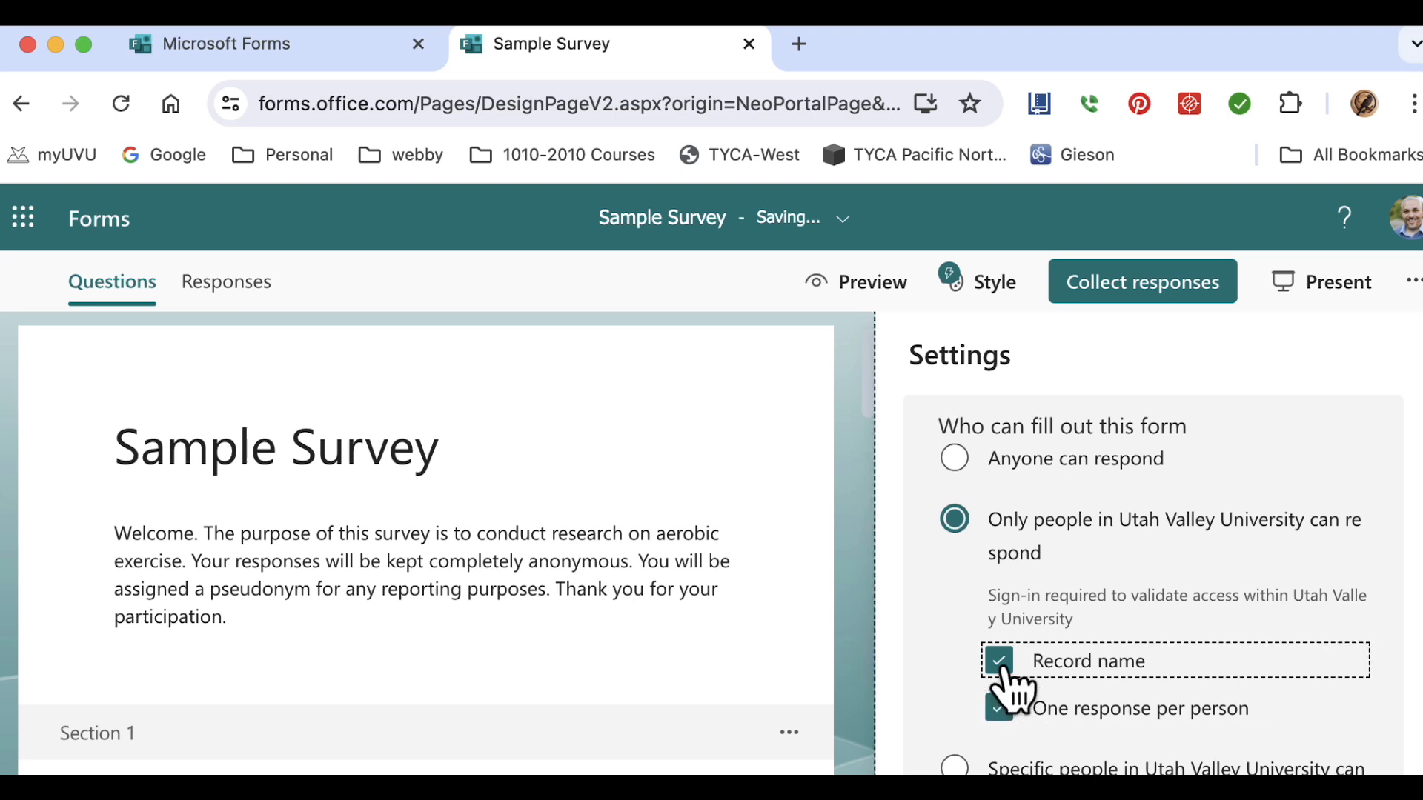
pyautogui.click(961, 459)
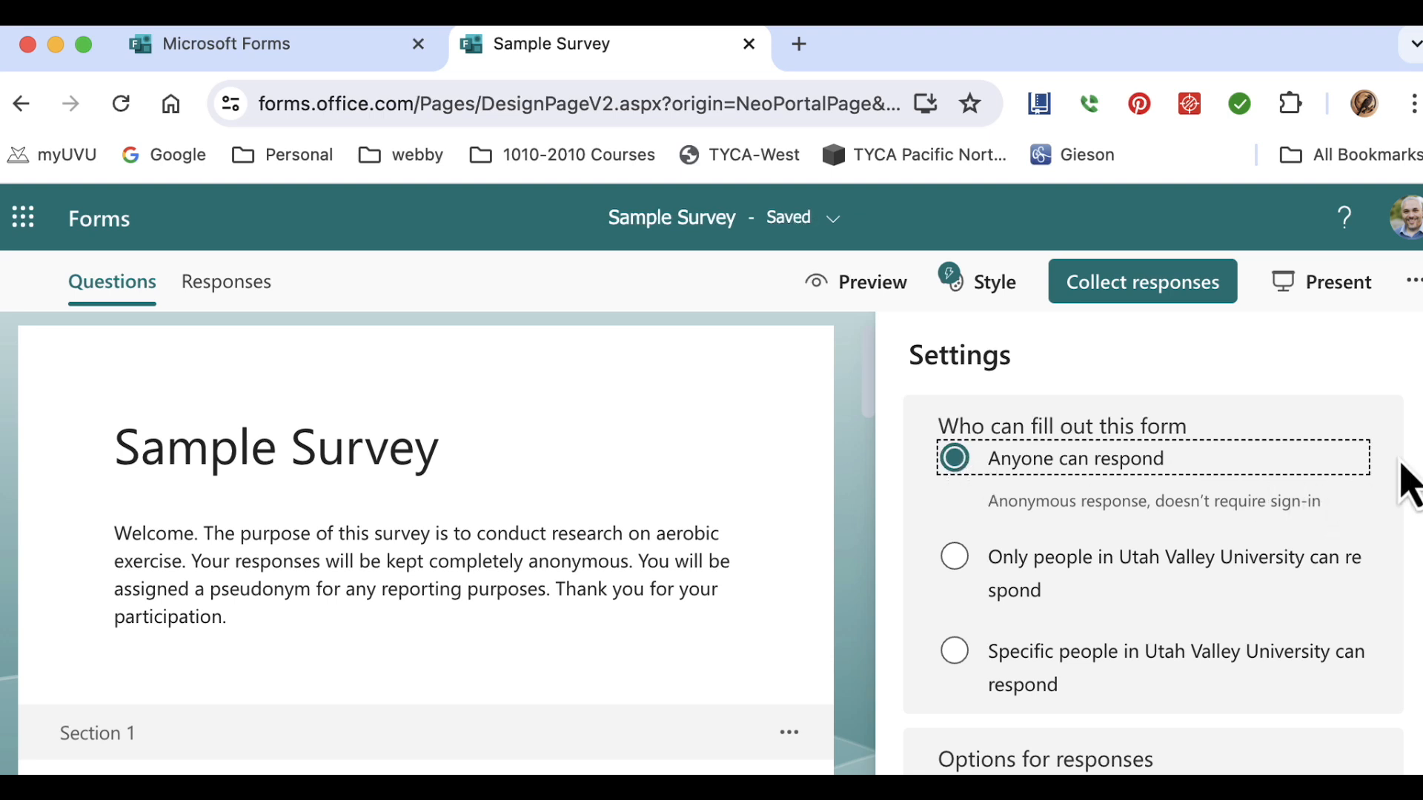
# - Try the start date, end date and time duration options for responses
pyautogui.scroll(-5, 1412, 593)
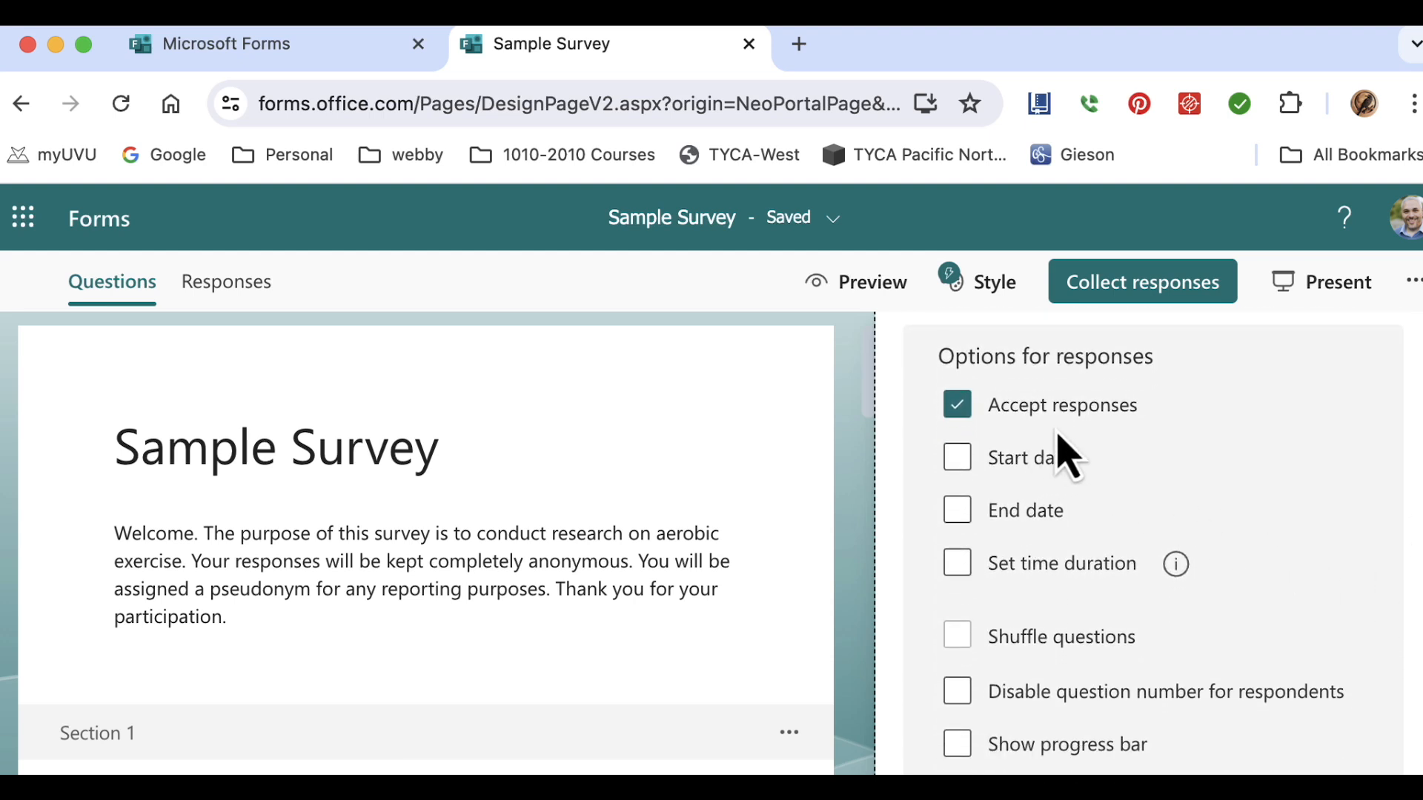
pyautogui.click(953, 467)
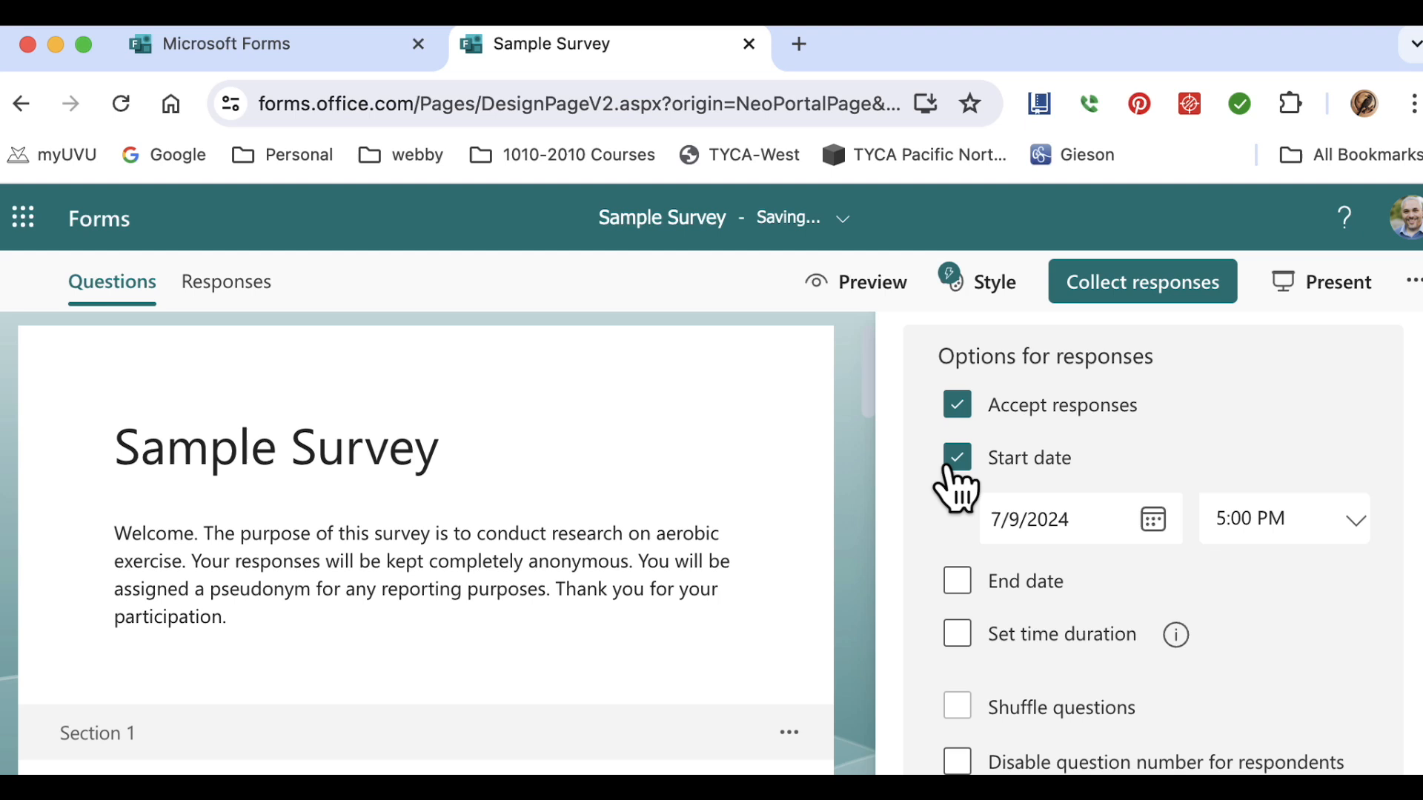
pyautogui.click(957, 461)
pyautogui.click(963, 517)
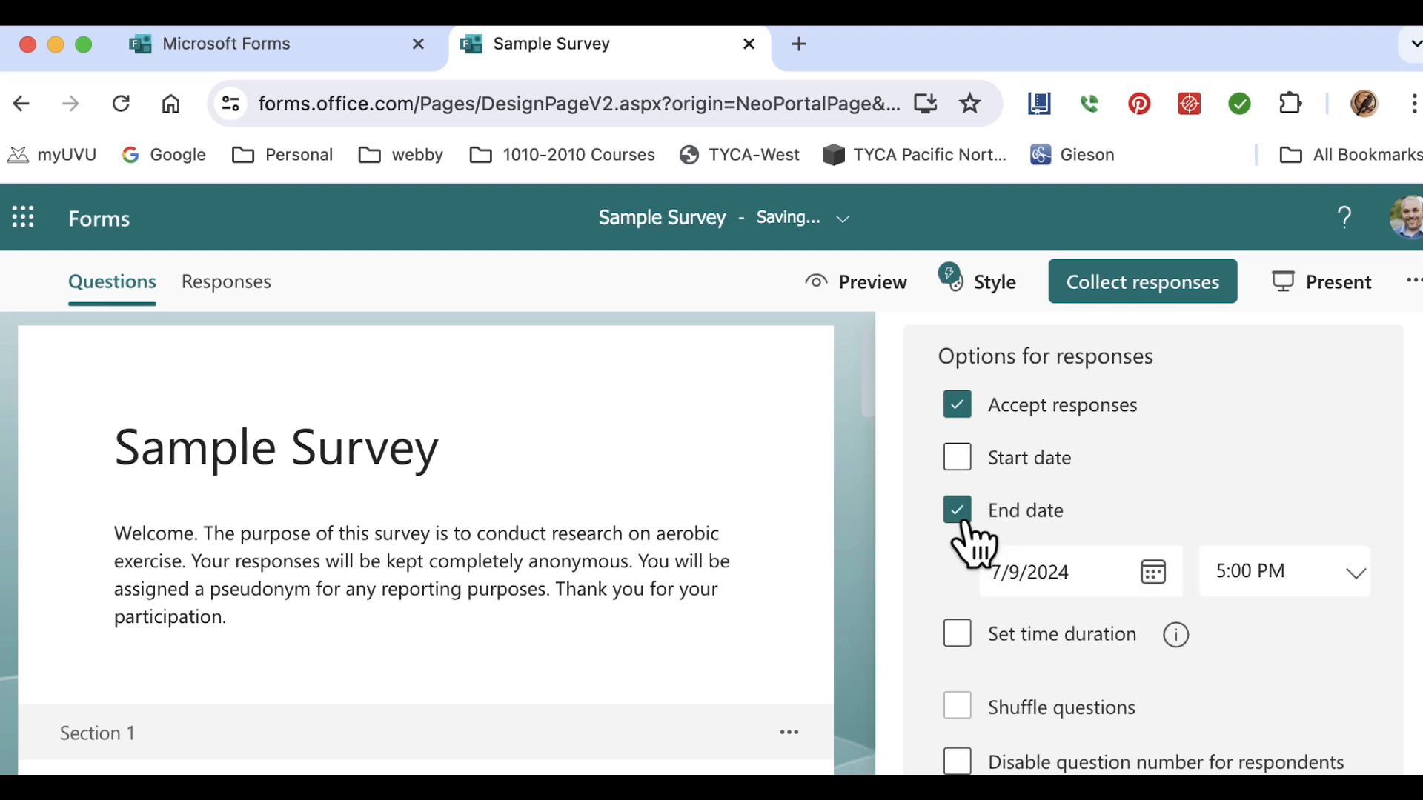
pyautogui.click(964, 519)
pyautogui.click(963, 567)
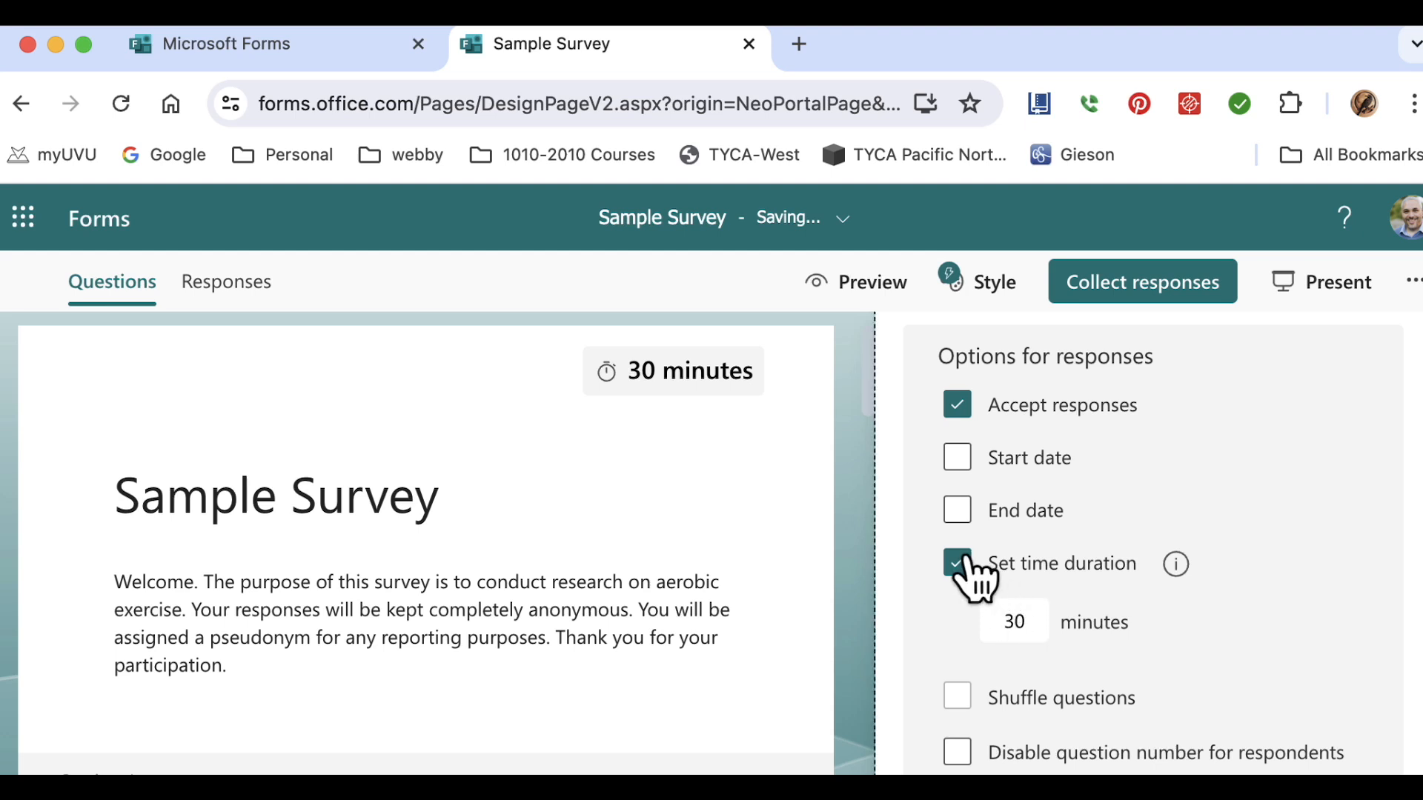
pyautogui.click(964, 569)
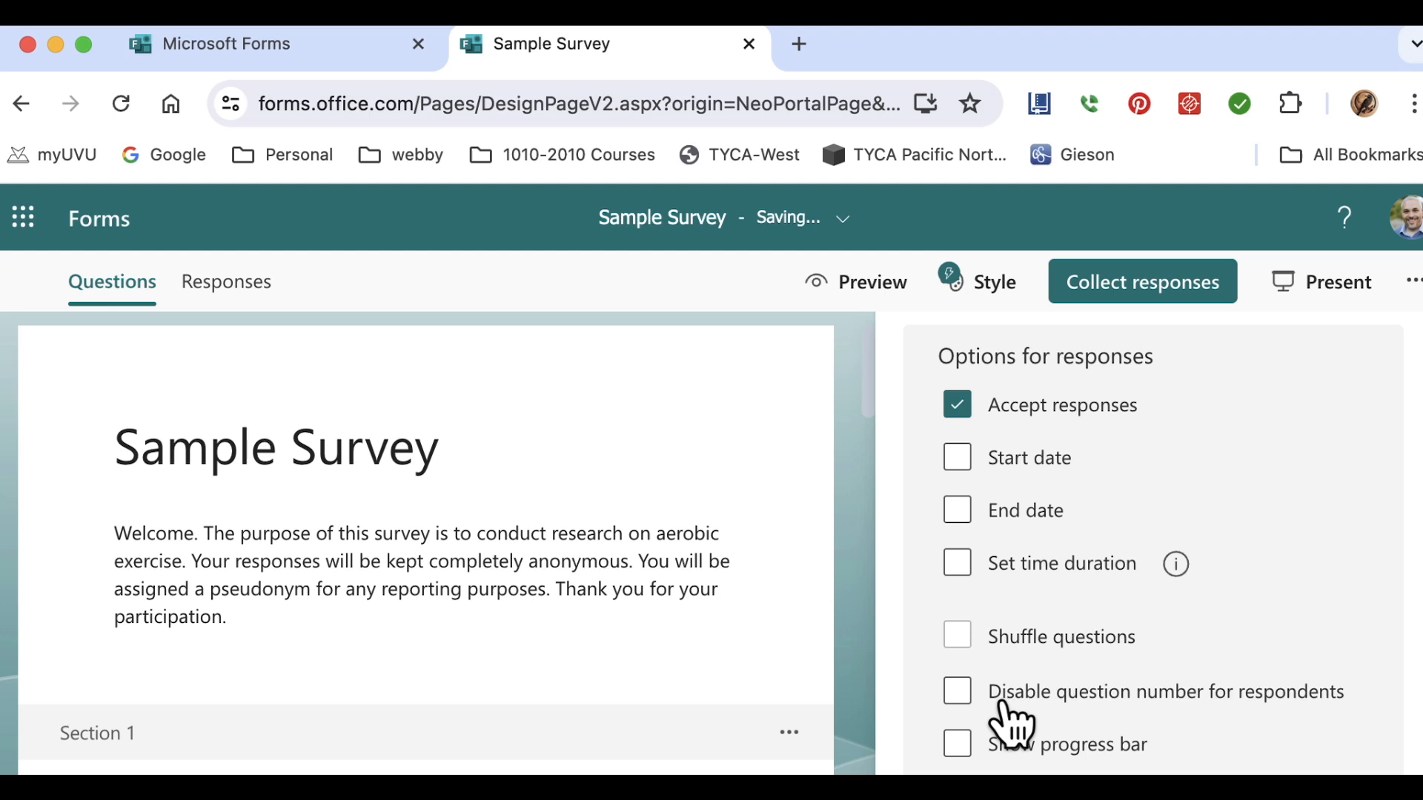
# - Enable the progress bar and hide the "Submit another response" option for respondents
pyautogui.click(960, 745)
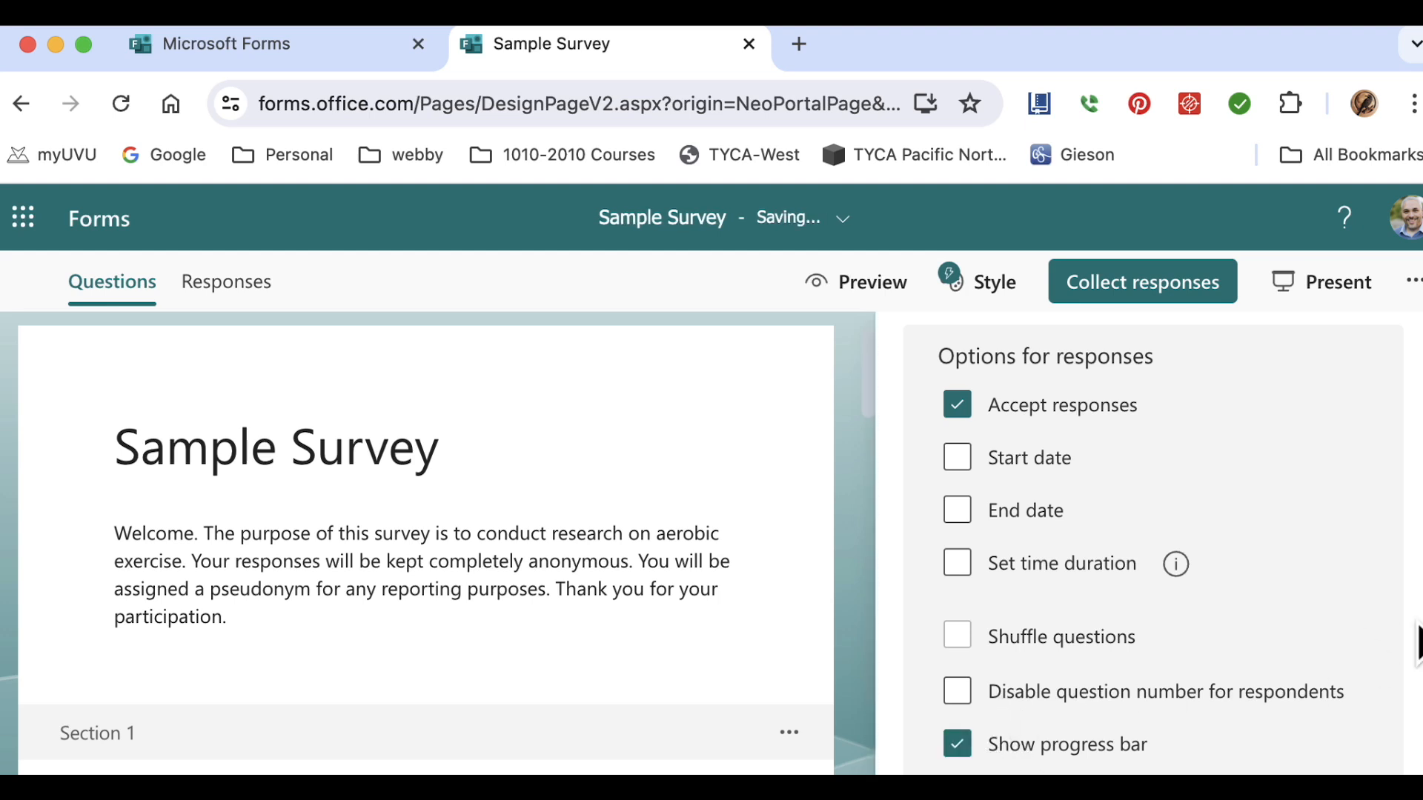
pyautogui.scroll(-5, 1391, 741)
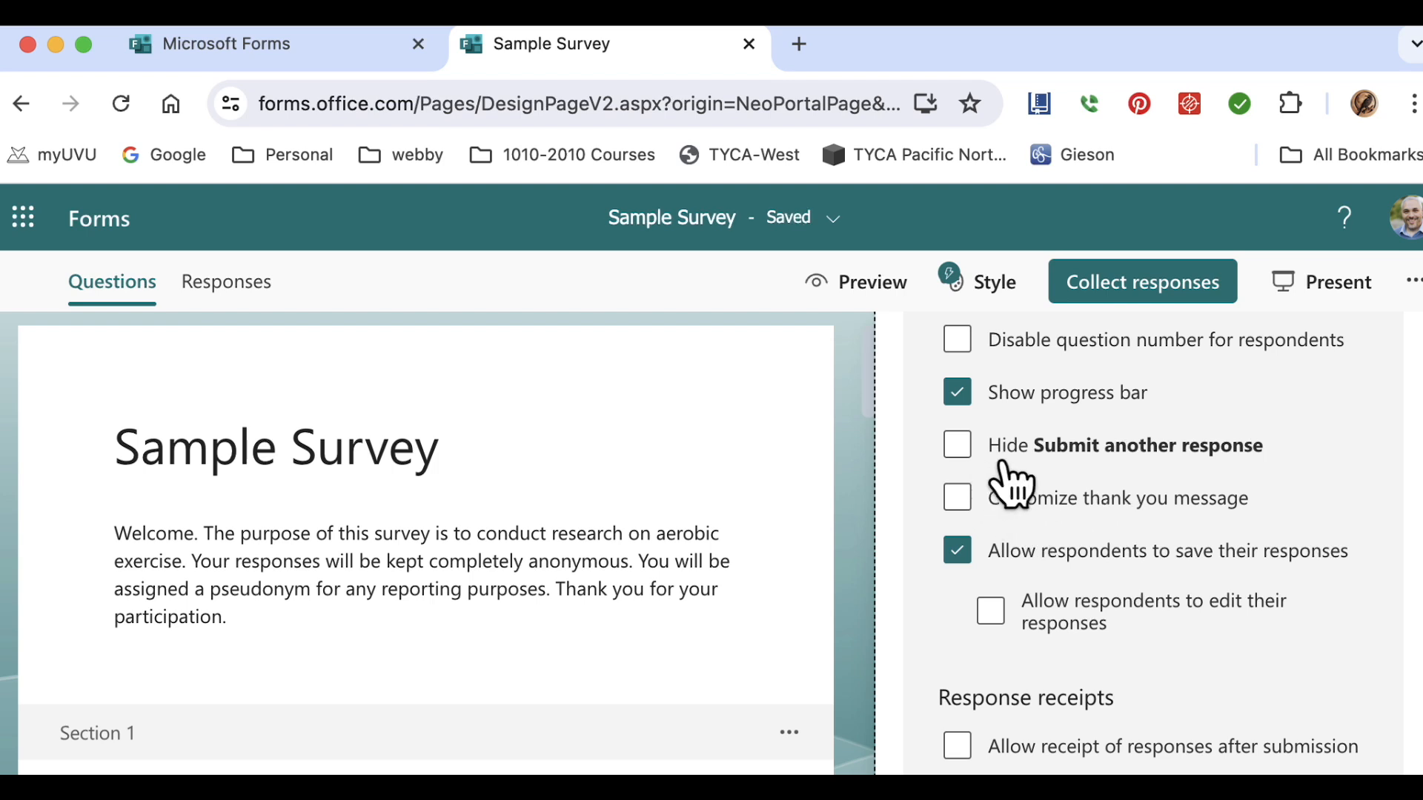
pyautogui.click(956, 447)
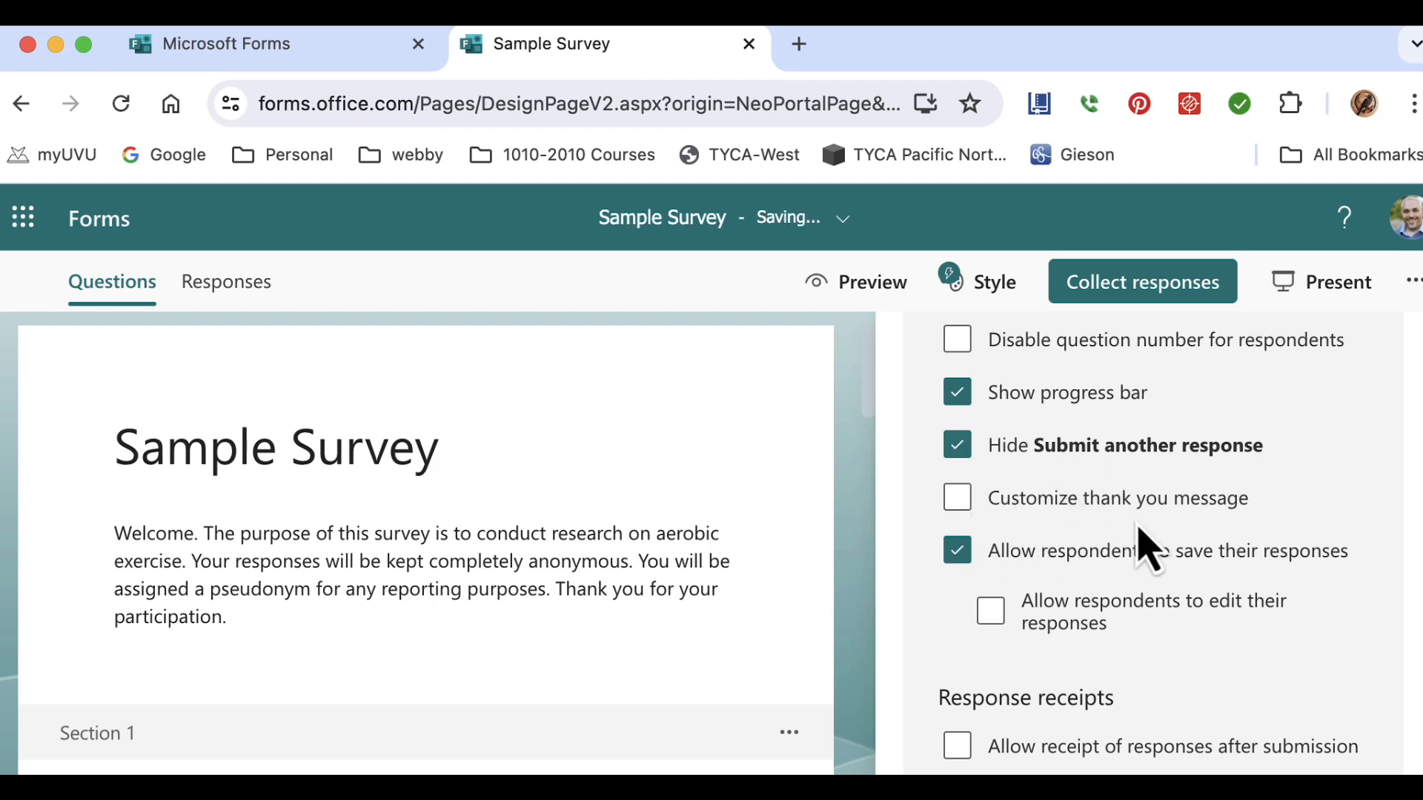
# - Customize the thank you message to read "Your response was submitted. Thank you for your participation."
pyautogui.click(961, 502)
pyautogui.tripleClick(1248, 564)
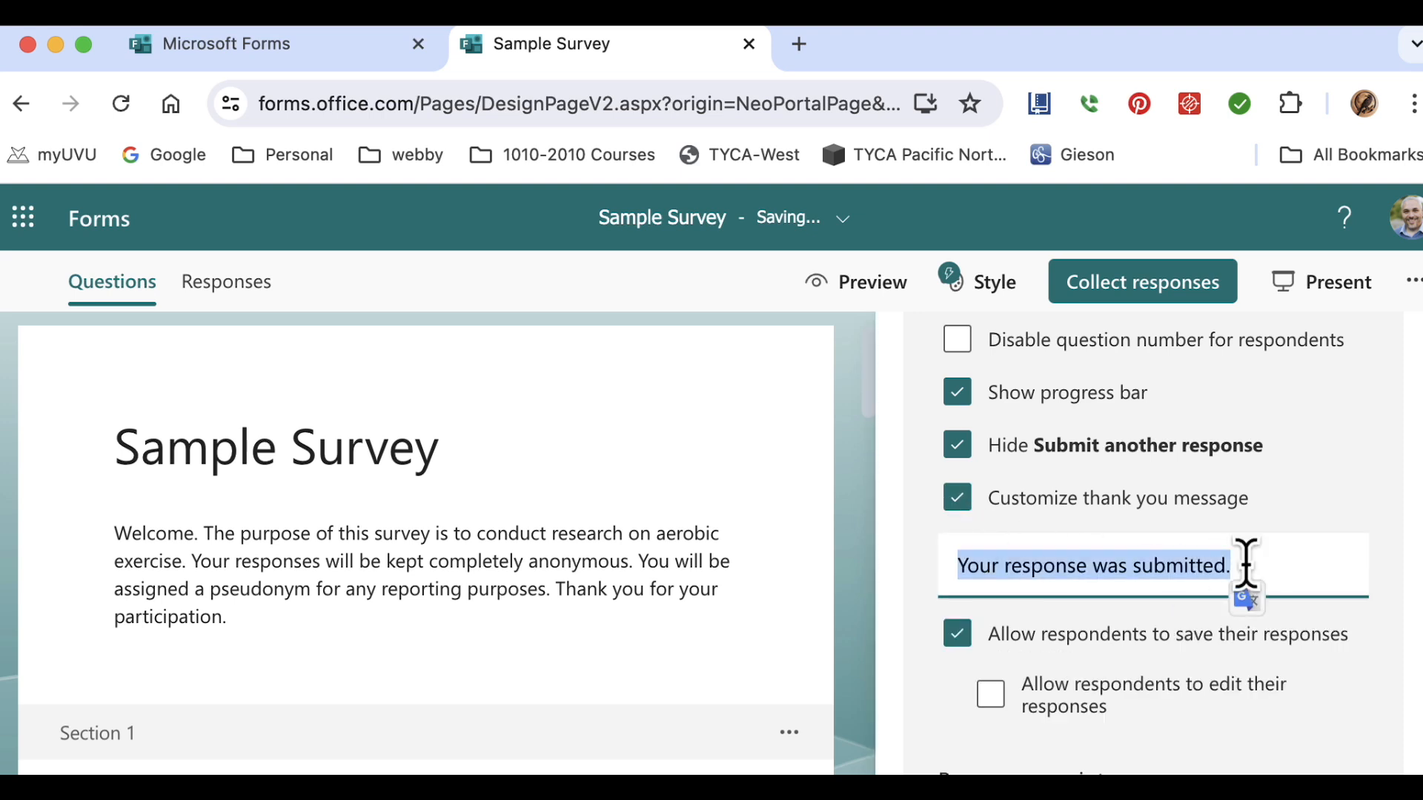
pyautogui.click(1247, 563)
pyautogui.write('Thank yo ufo')
pyautogui.press('BackSpace')
pyautogui.press('BackSpace')
pyautogui.write('f')
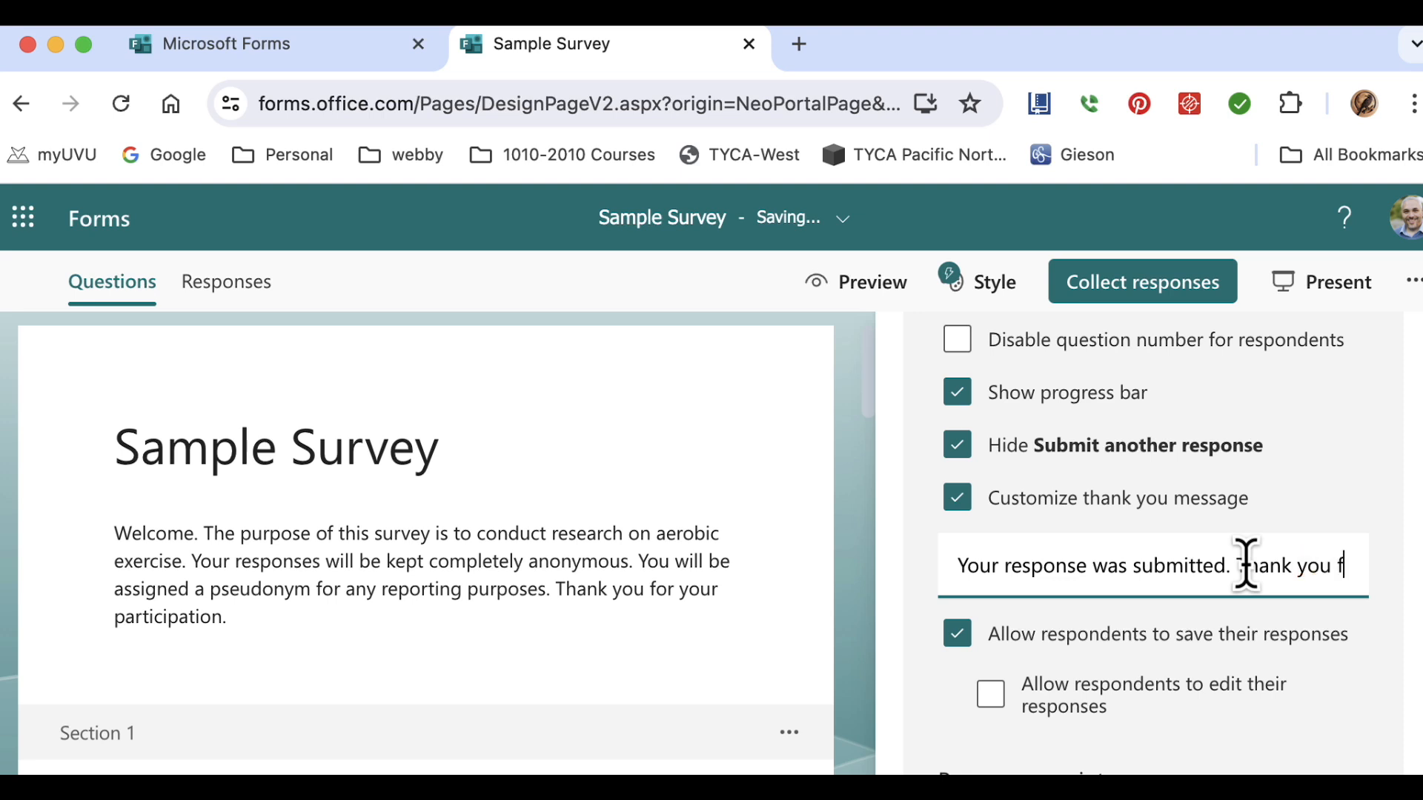
pyautogui.write('or your participation.')
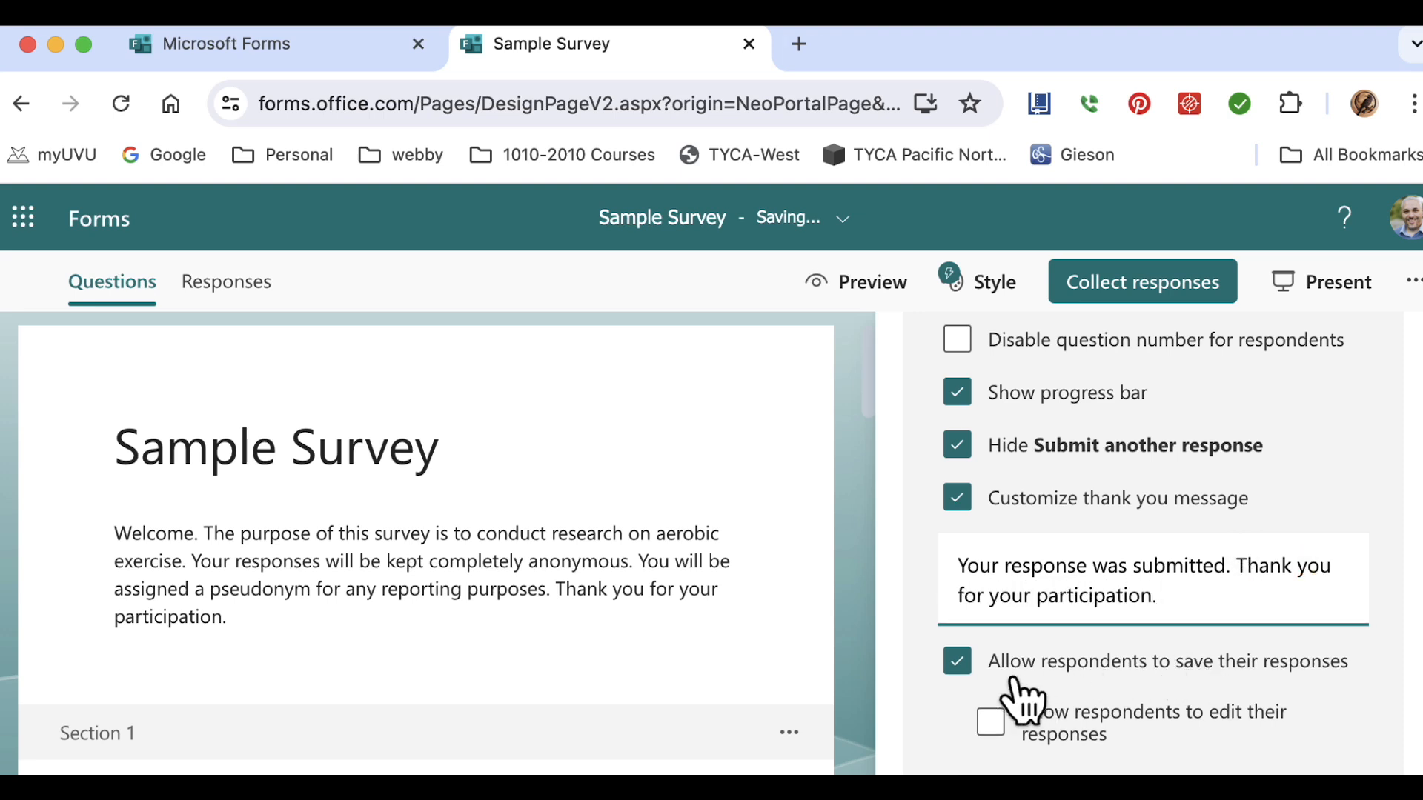
# - Allow respondents to edit their responses and look over the response receipt options
pyautogui.click(993, 722)
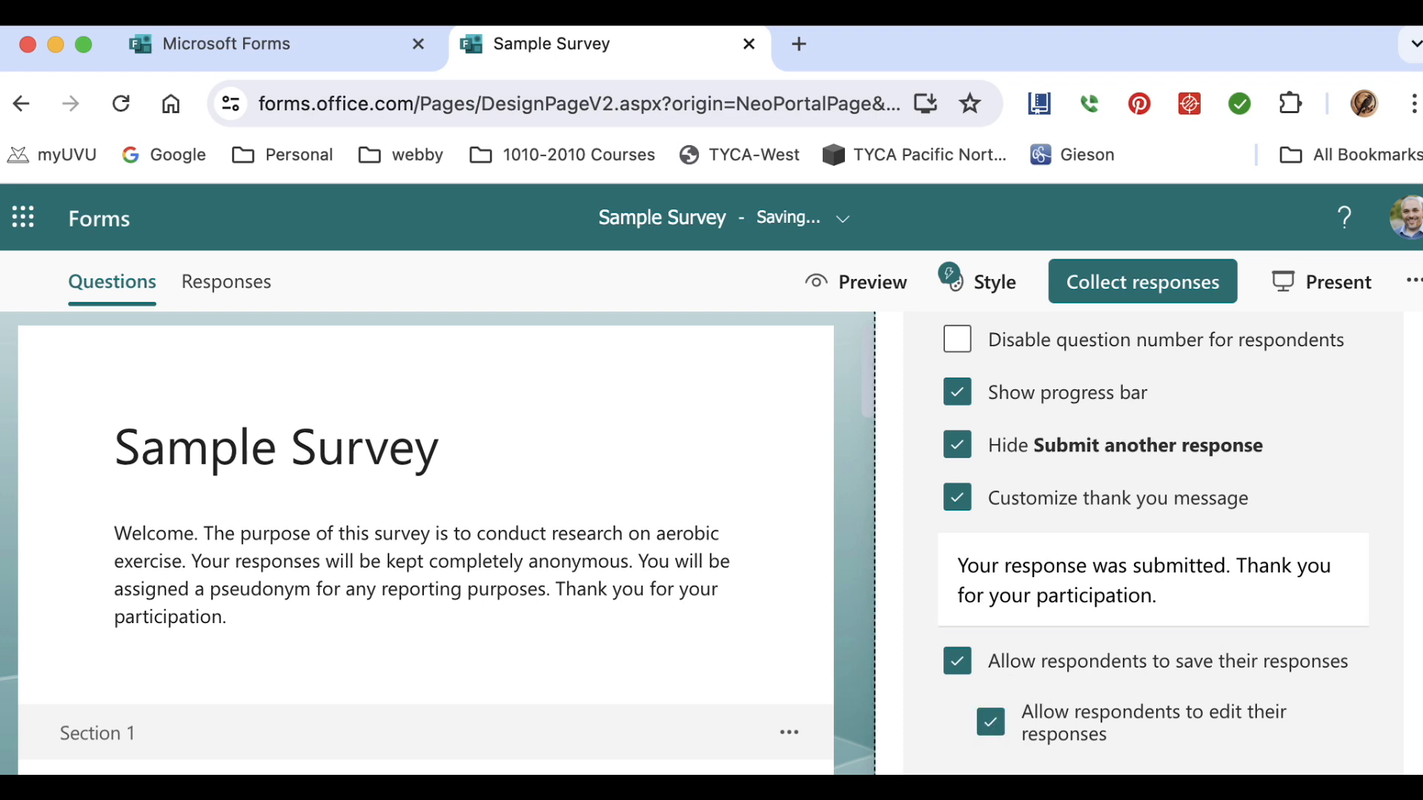
pyautogui.scroll(-4, 1416, 723)
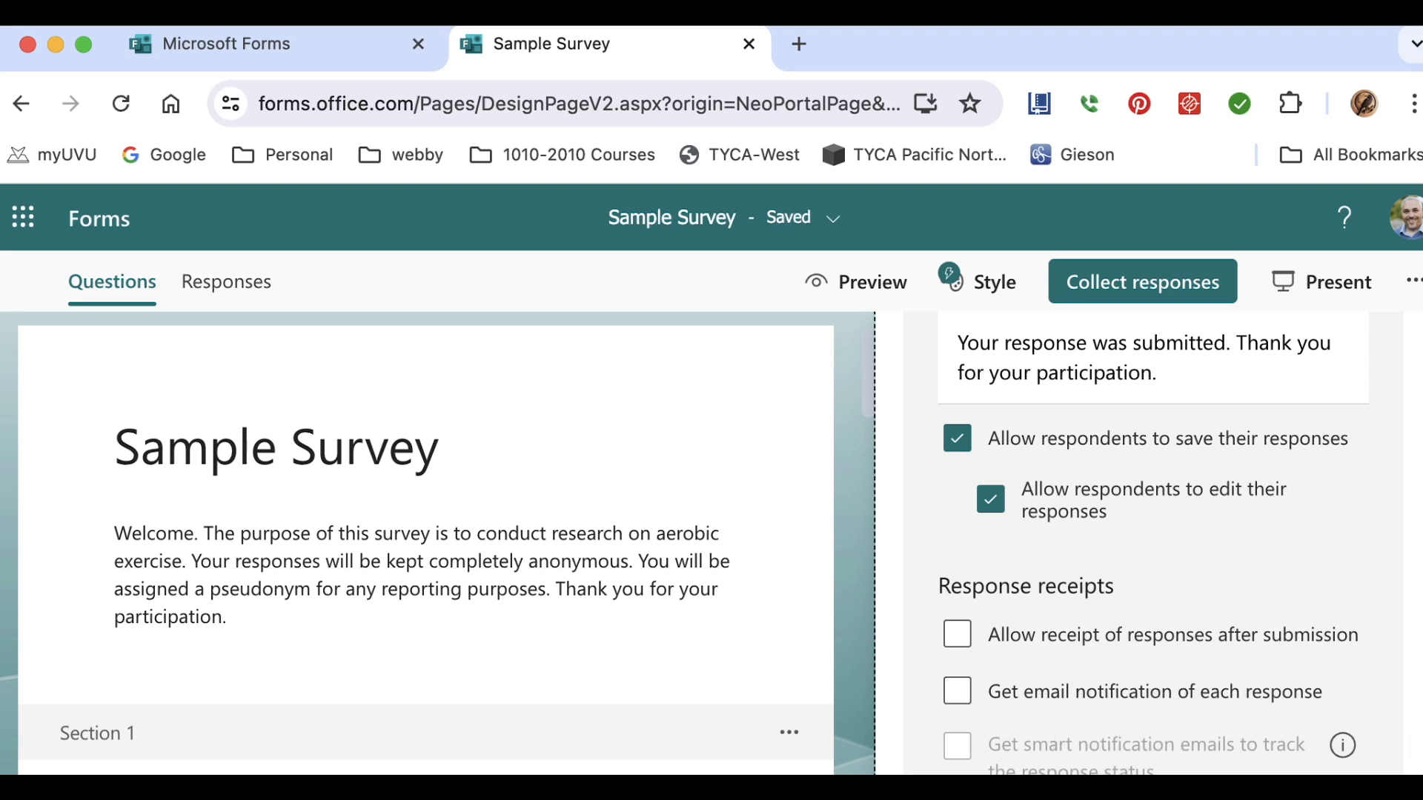
pyautogui.scroll(15, 1416, 504)
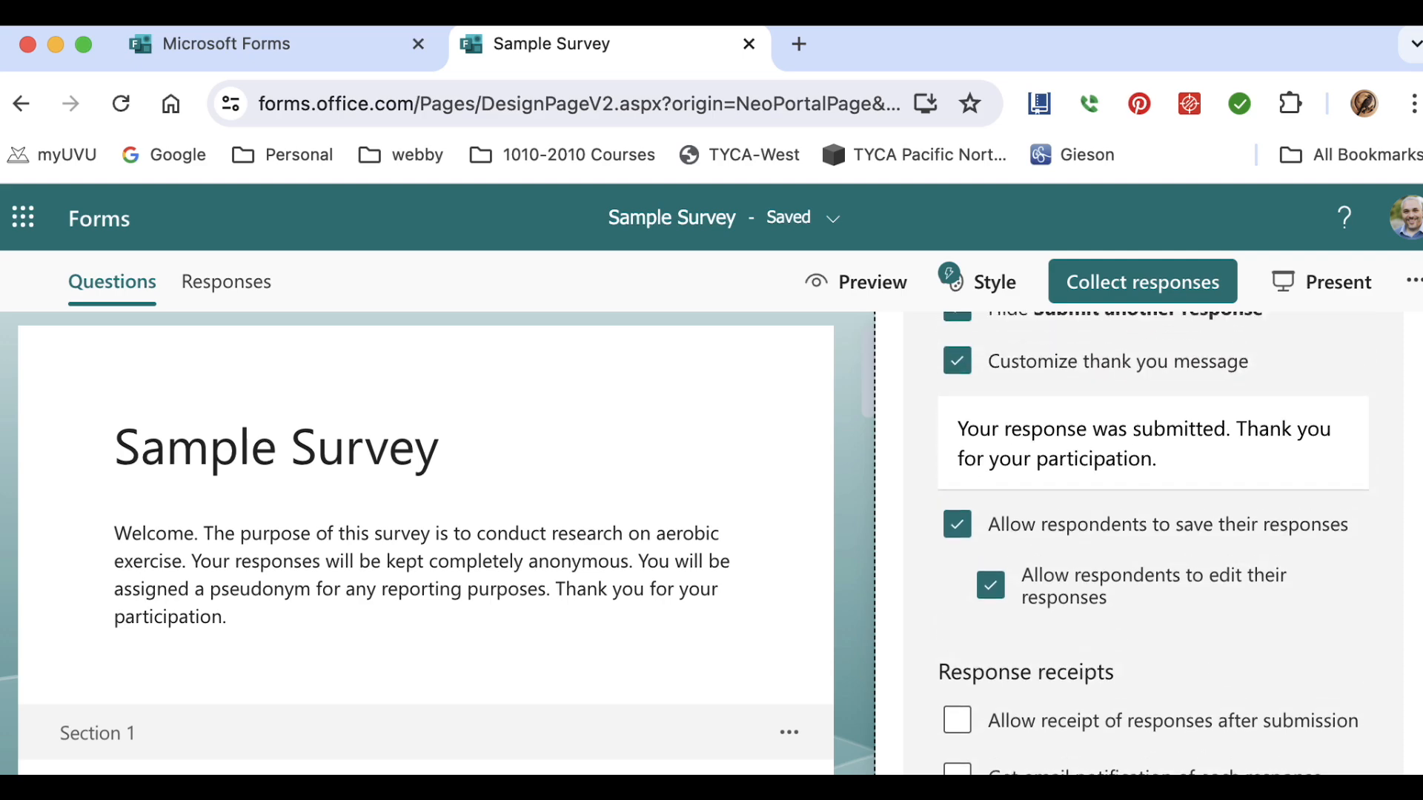
pyautogui.scroll(4, 1408, 427)
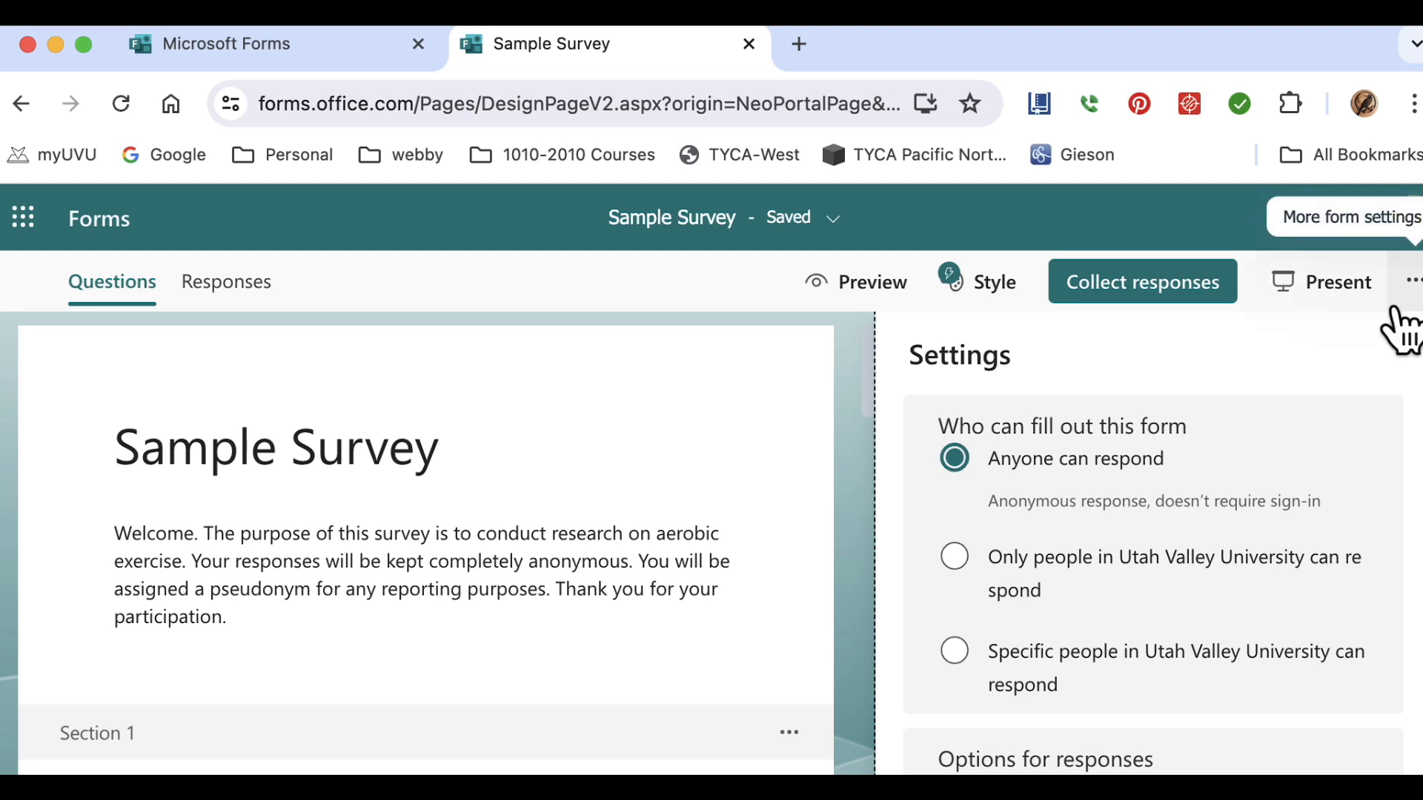
# - Open the form's options for adding collaborators and sharing it as a template
pyautogui.click(1407, 286)
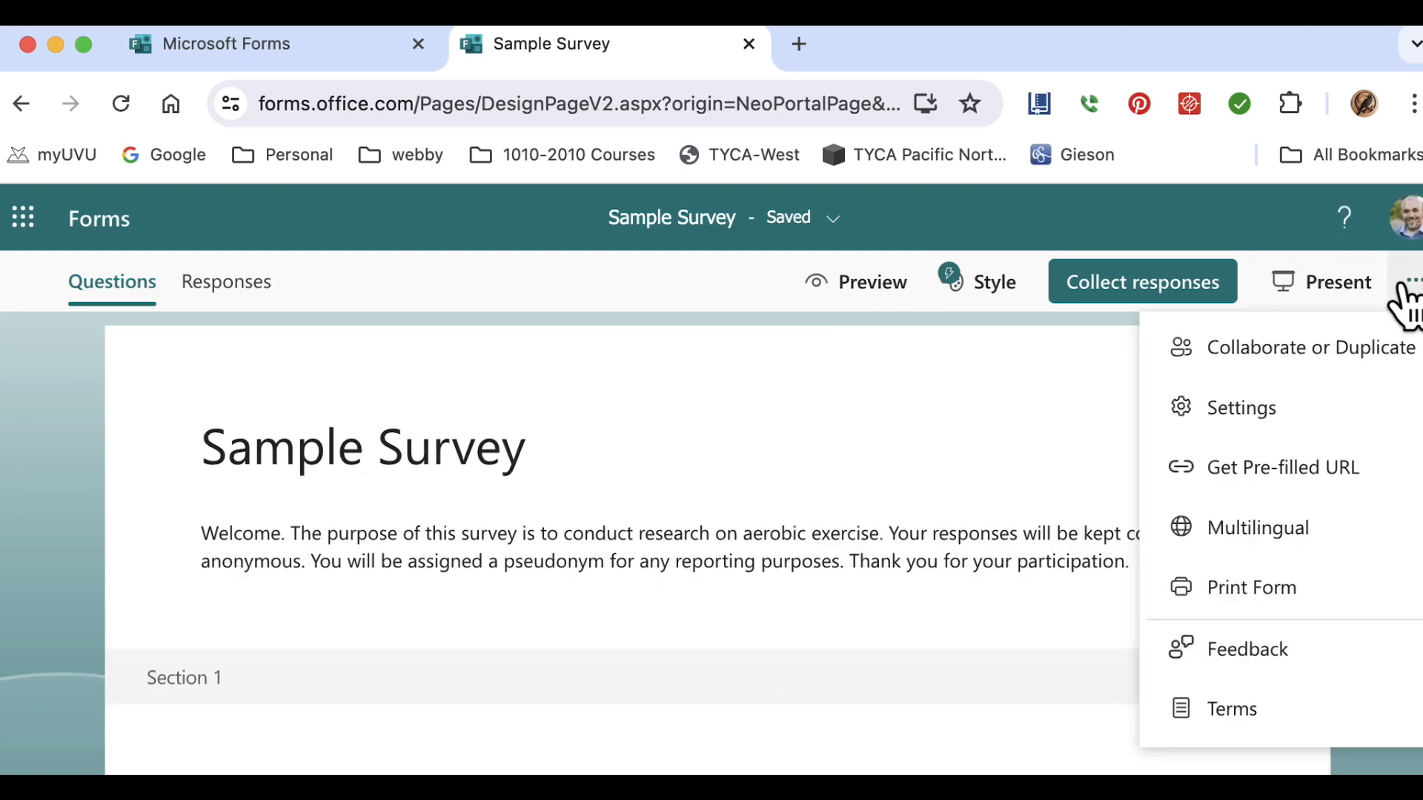
pyautogui.click(1334, 356)
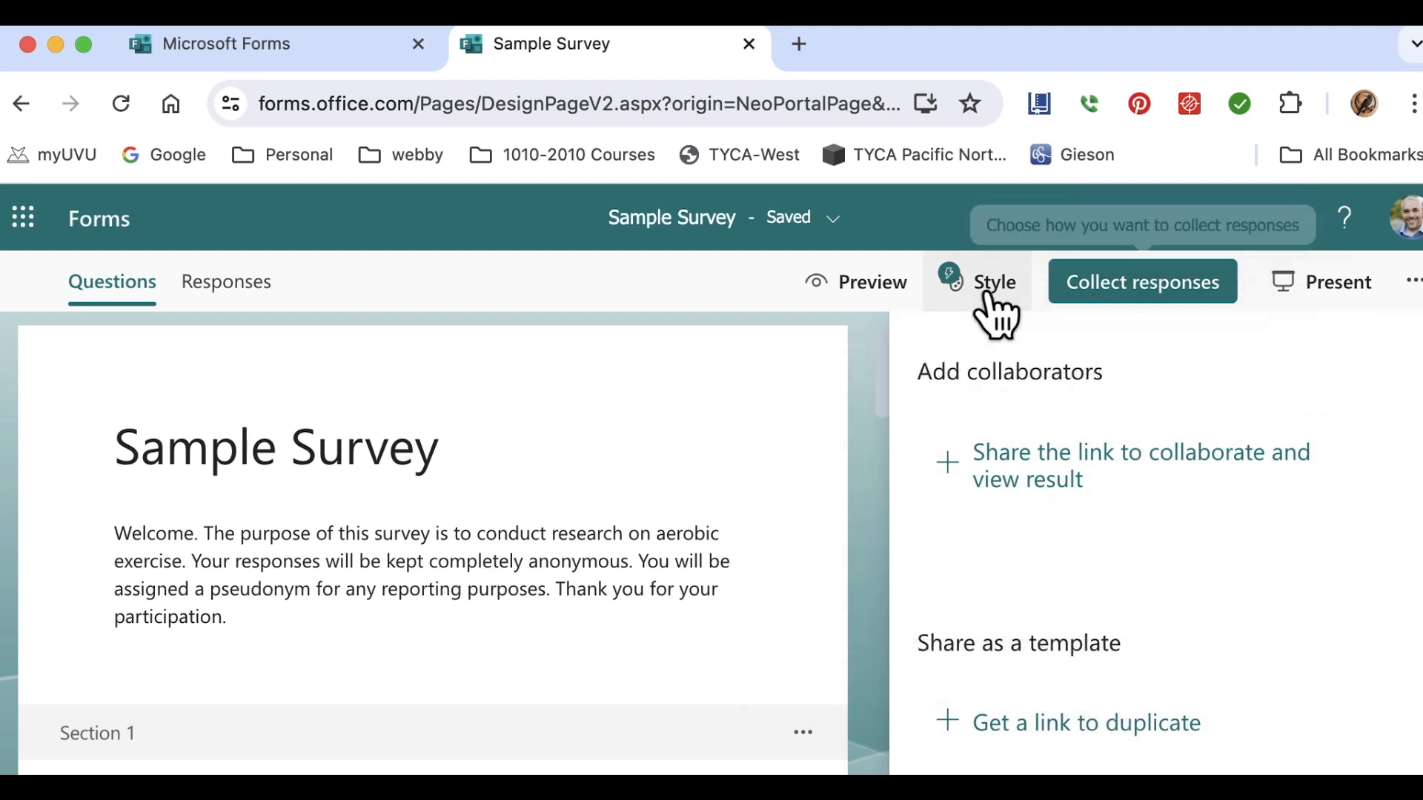
# - Preview the survey, answer the age question with 25-34 and continue to the Activities Inventory page
pyautogui.click(882, 304)
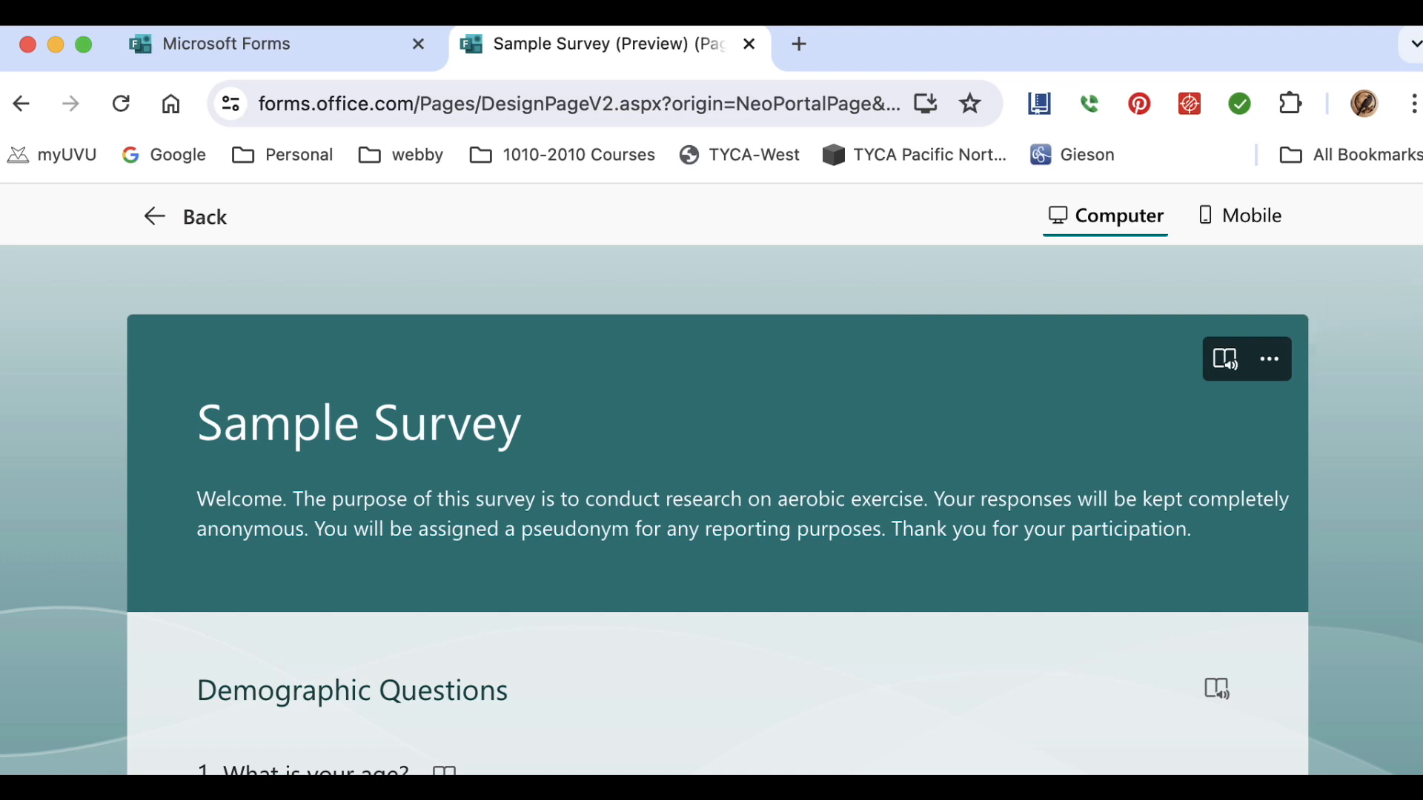
pyautogui.scroll(-5, 1415, 511)
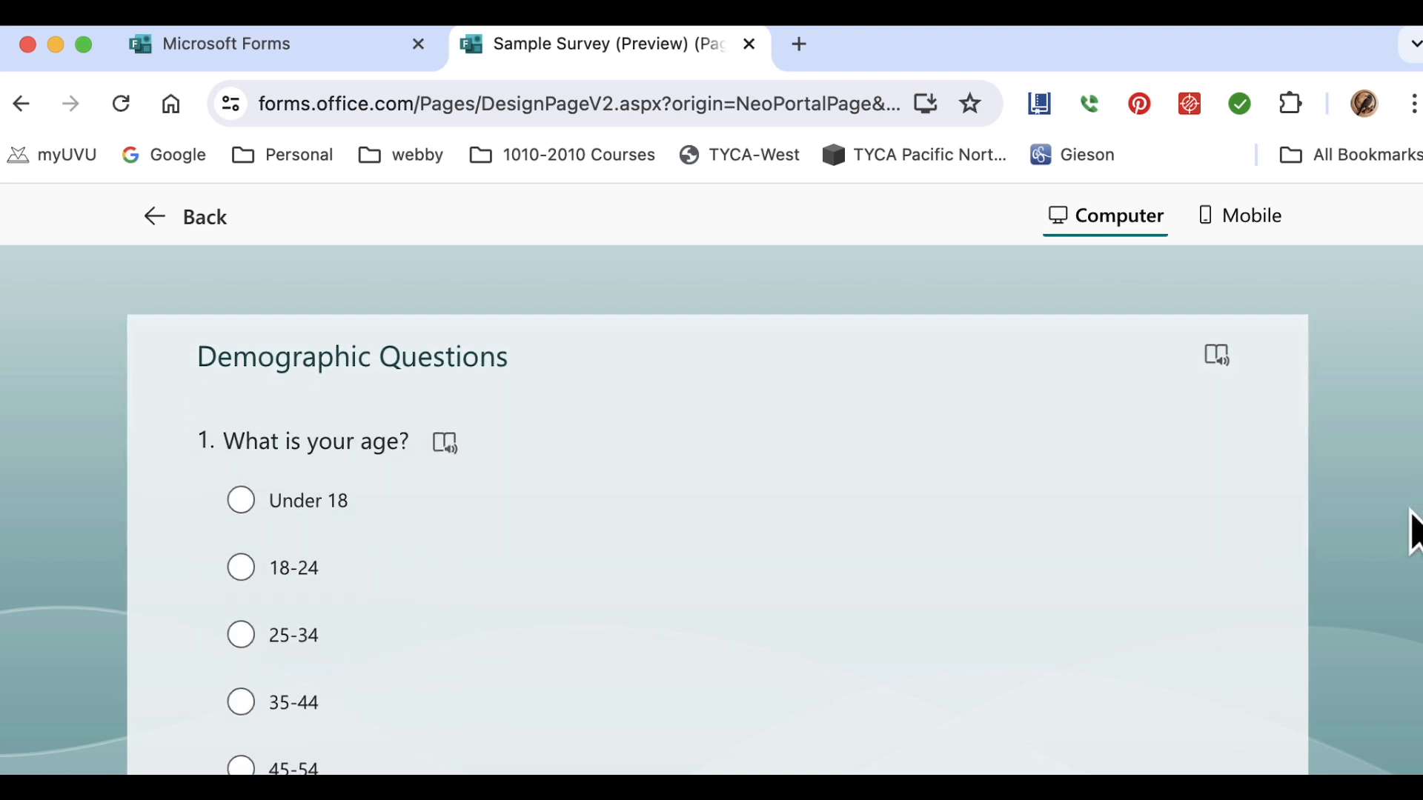
pyautogui.click(241, 635)
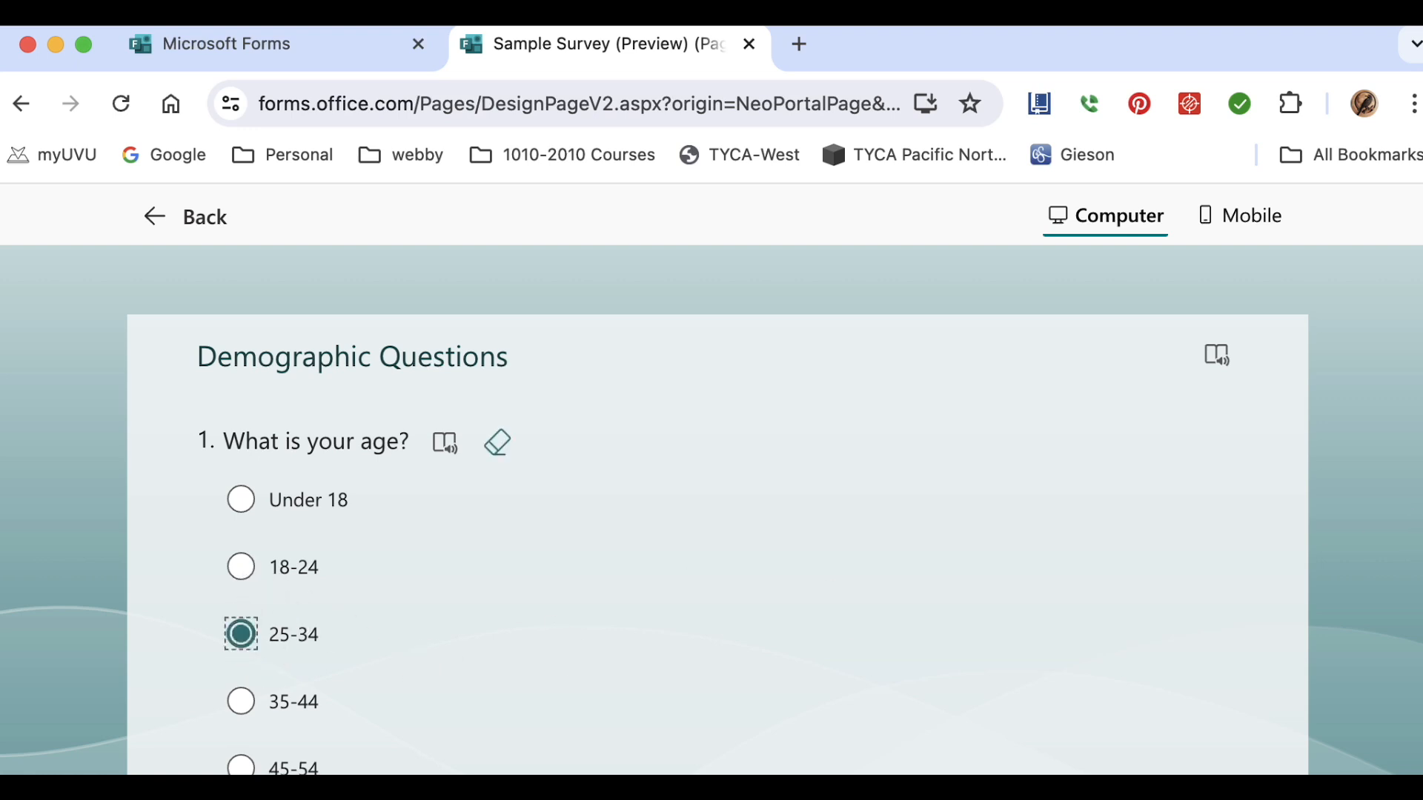
pyautogui.scroll(-6, 1412, 682)
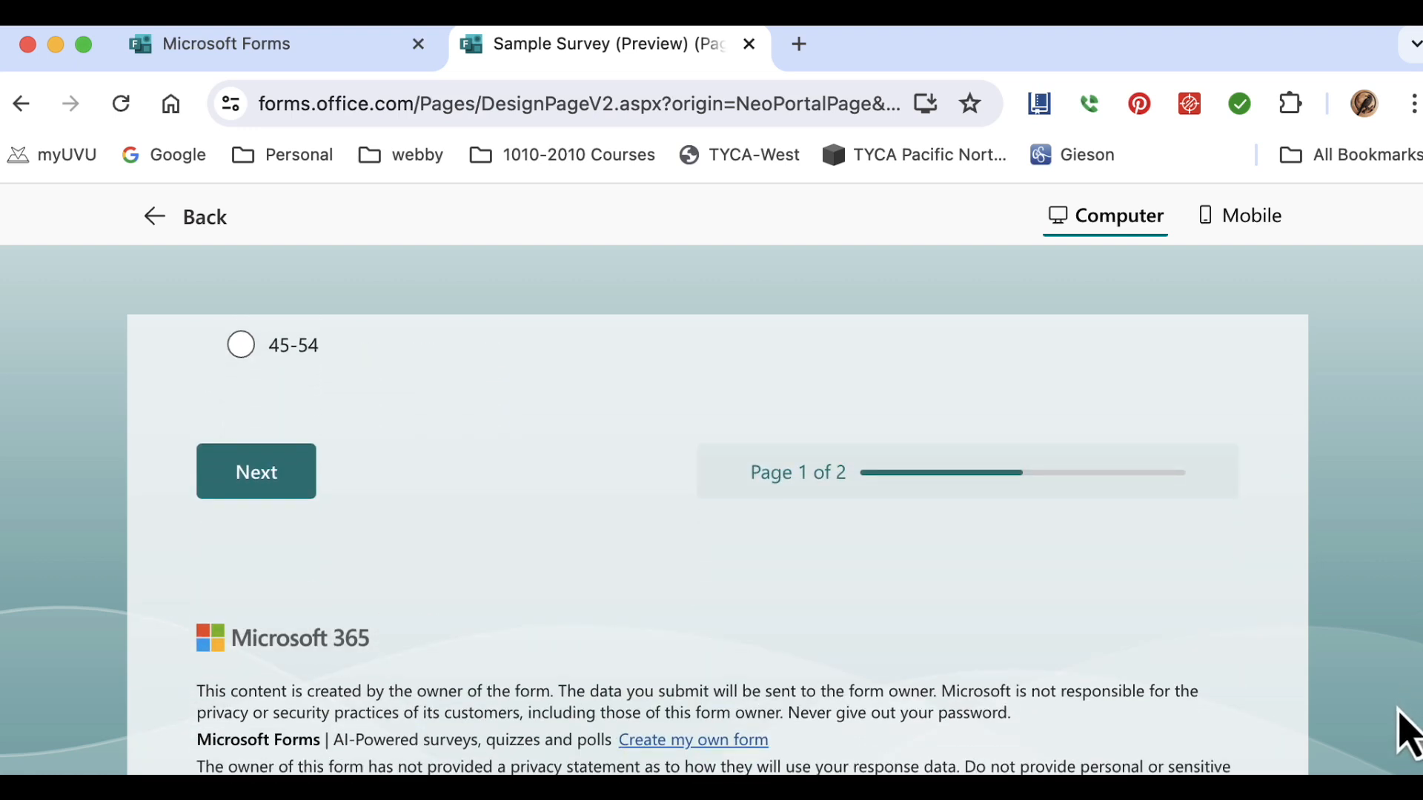
pyautogui.click(286, 498)
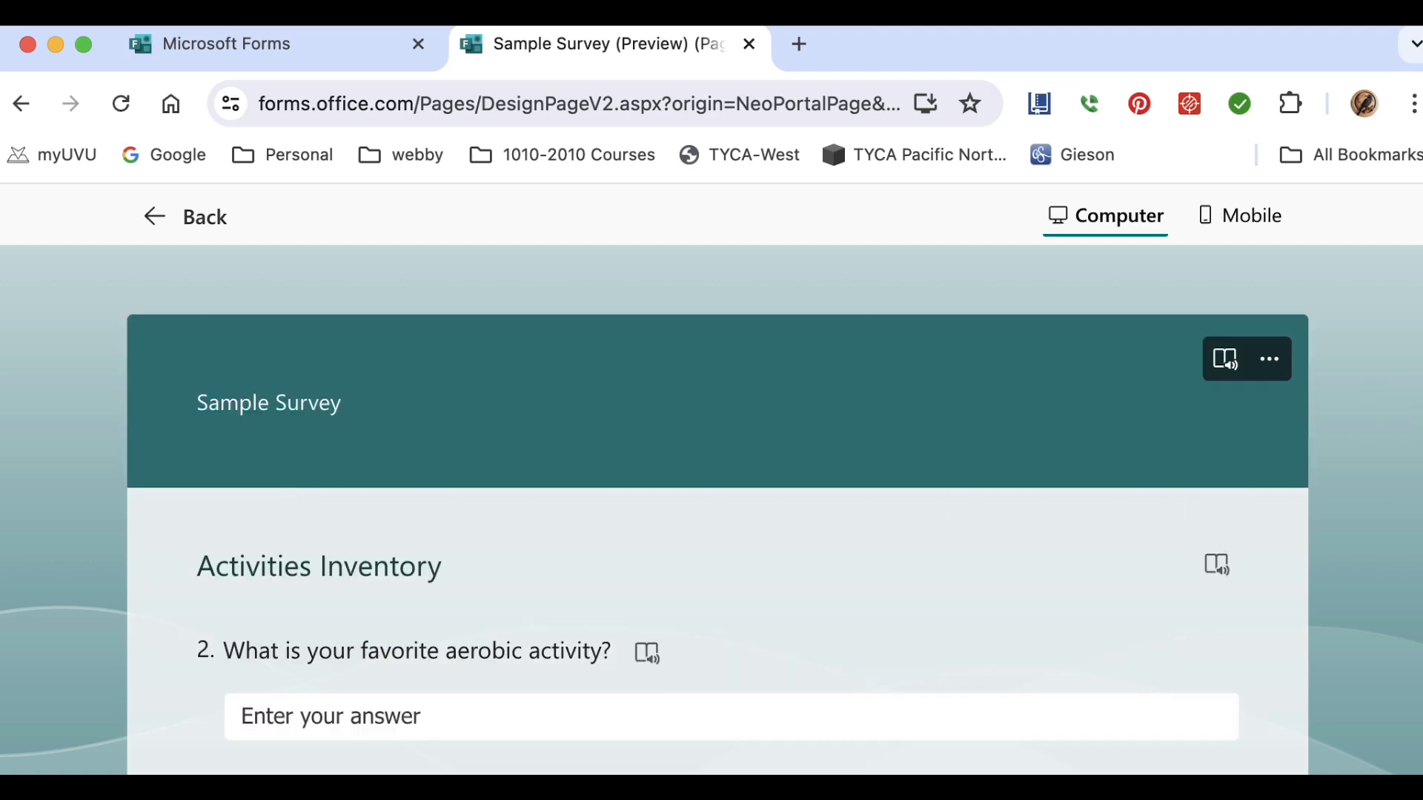
# - Enter "Video Gaming" as the favorite aerobic activity and rate walking four stars
pyautogui.scroll(-4, 1412, 518)
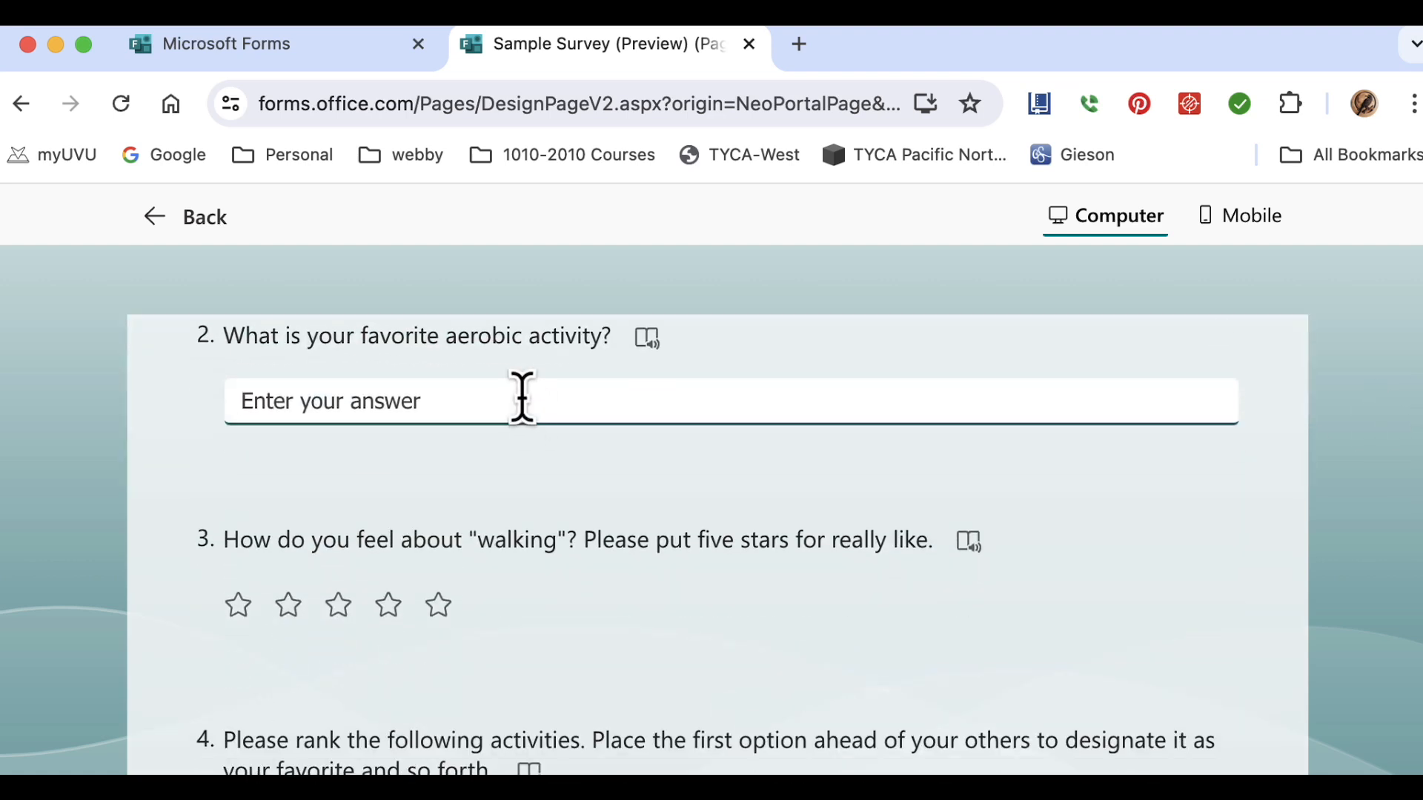
pyautogui.write('Video Gaming')
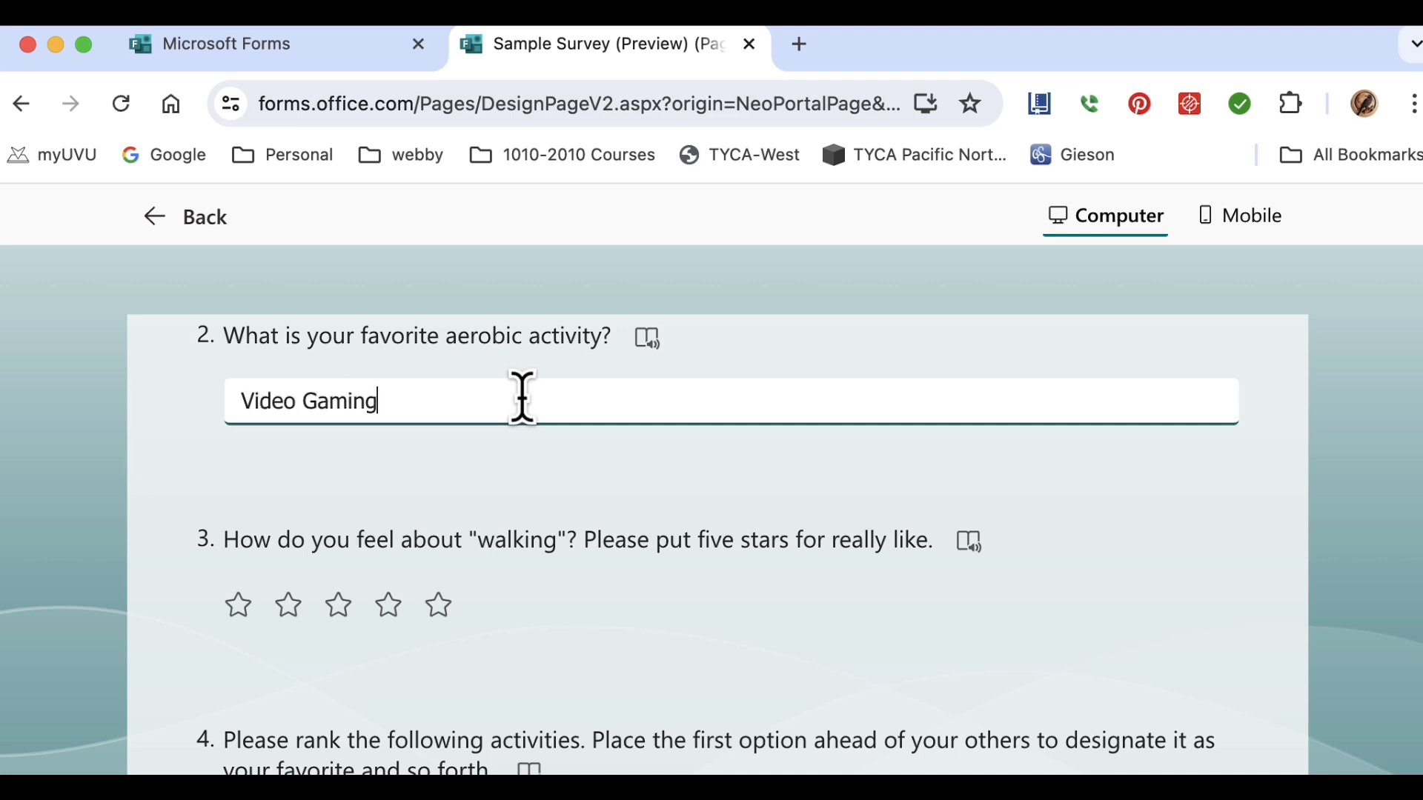
pyautogui.click(388, 606)
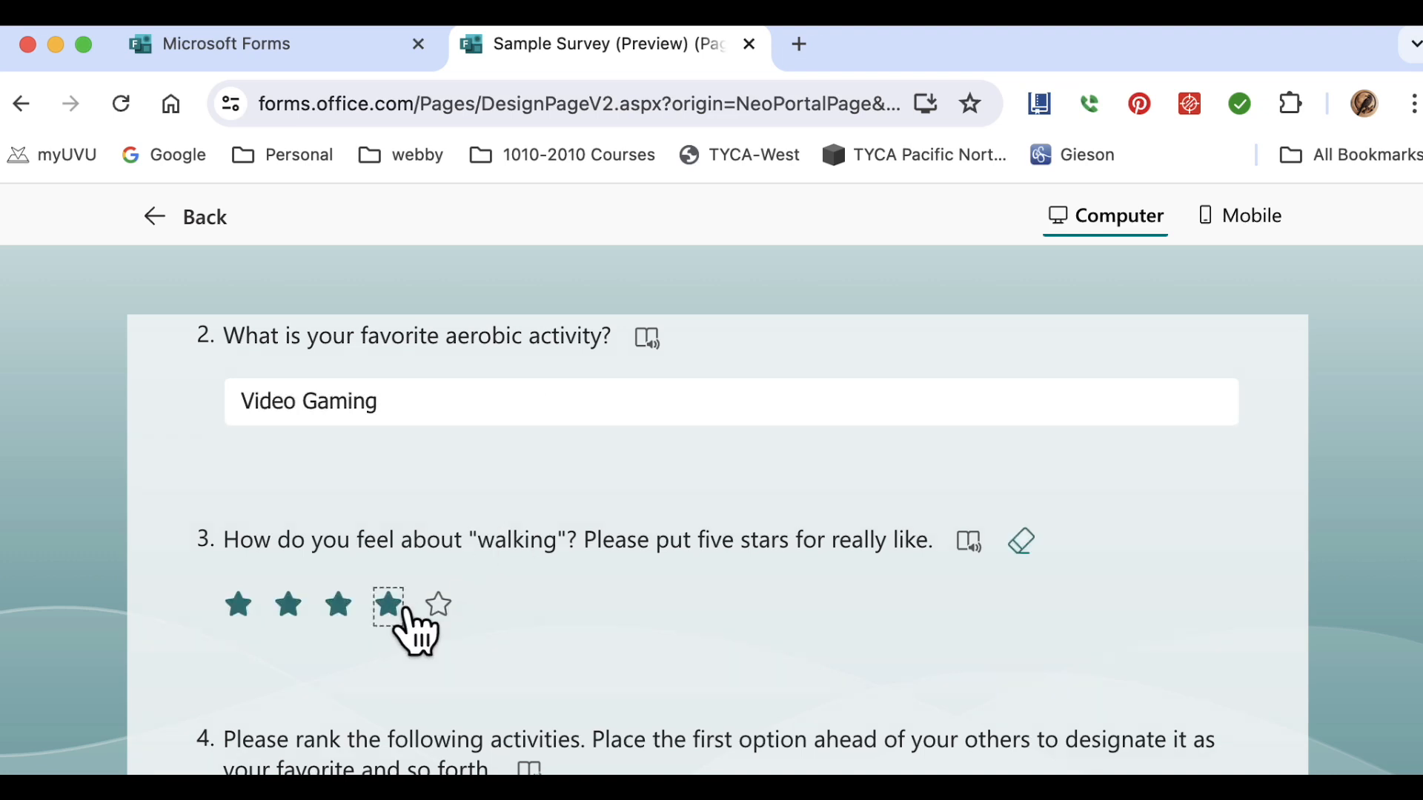
# - Rank Hiking as the first choice in the activity ranking question
pyautogui.scroll(-5, 456, 548)
pyautogui.moveTo(456, 549)
pyautogui.moveTo(456, 549); pyautogui.dragTo(448, 467)
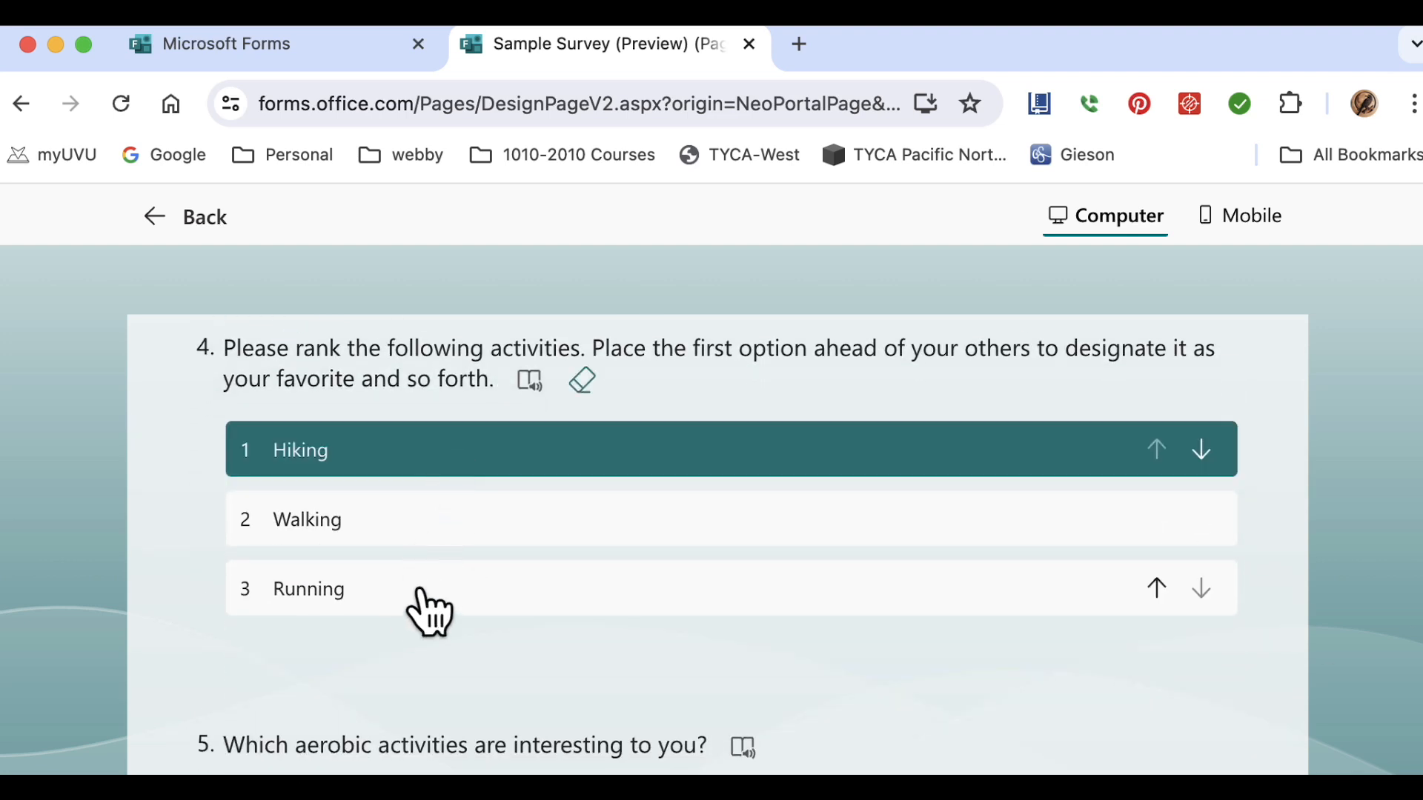
# - In the interest question, mark Walking as Very Interested and Running as So-So
pyautogui.scroll(-5, 1419, 678)
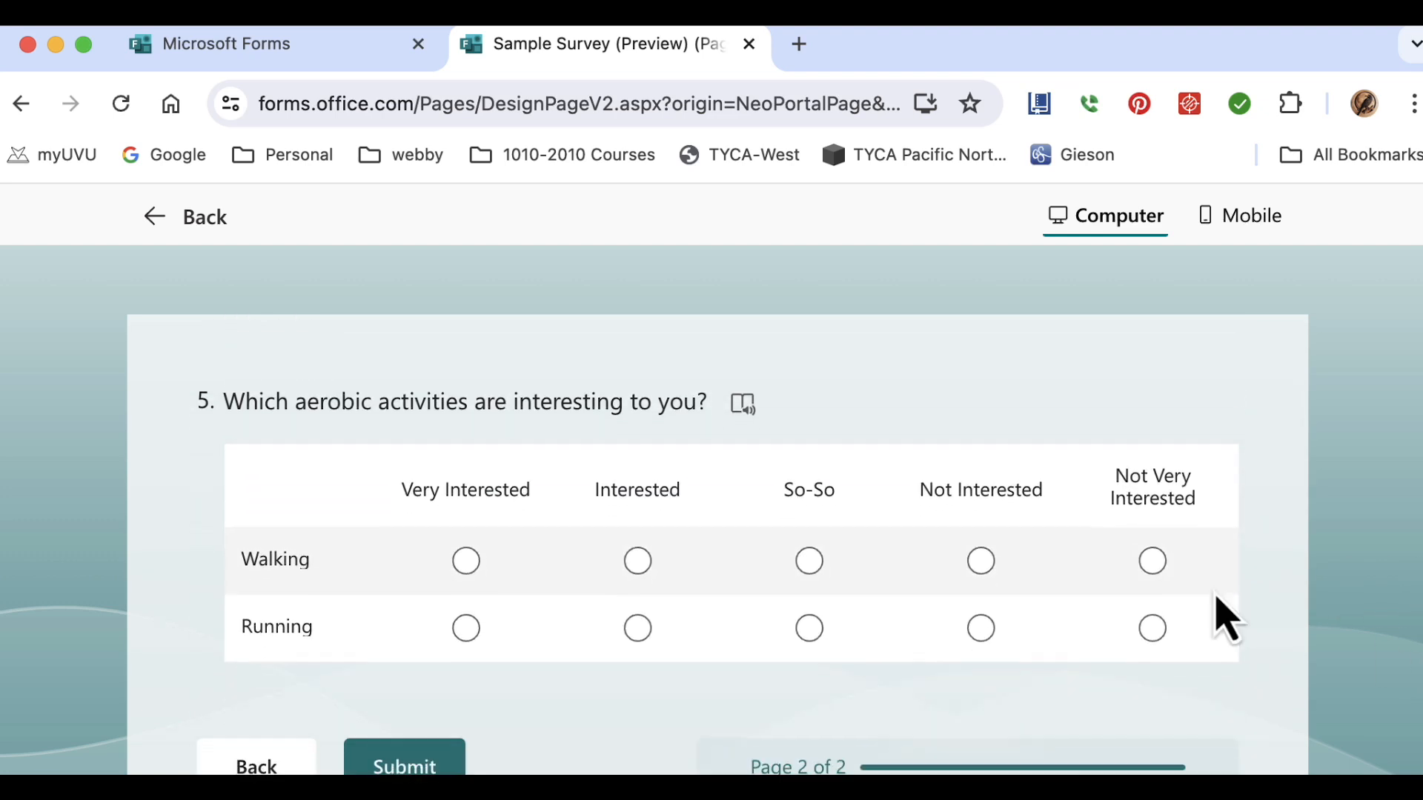
pyautogui.click(469, 563)
pyautogui.click(815, 636)
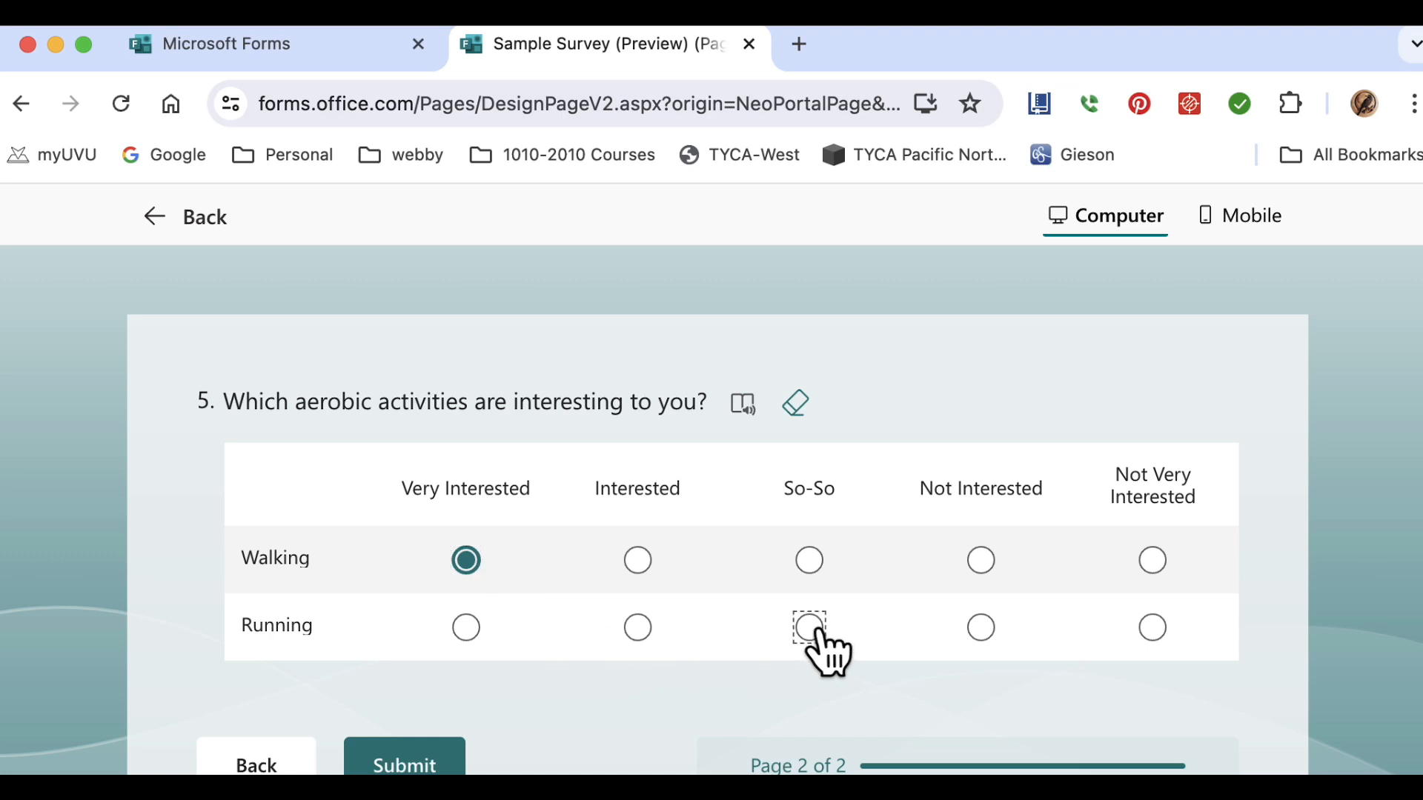
# - Submit the test response and return from the preview to the form editor
pyautogui.click(450, 766)
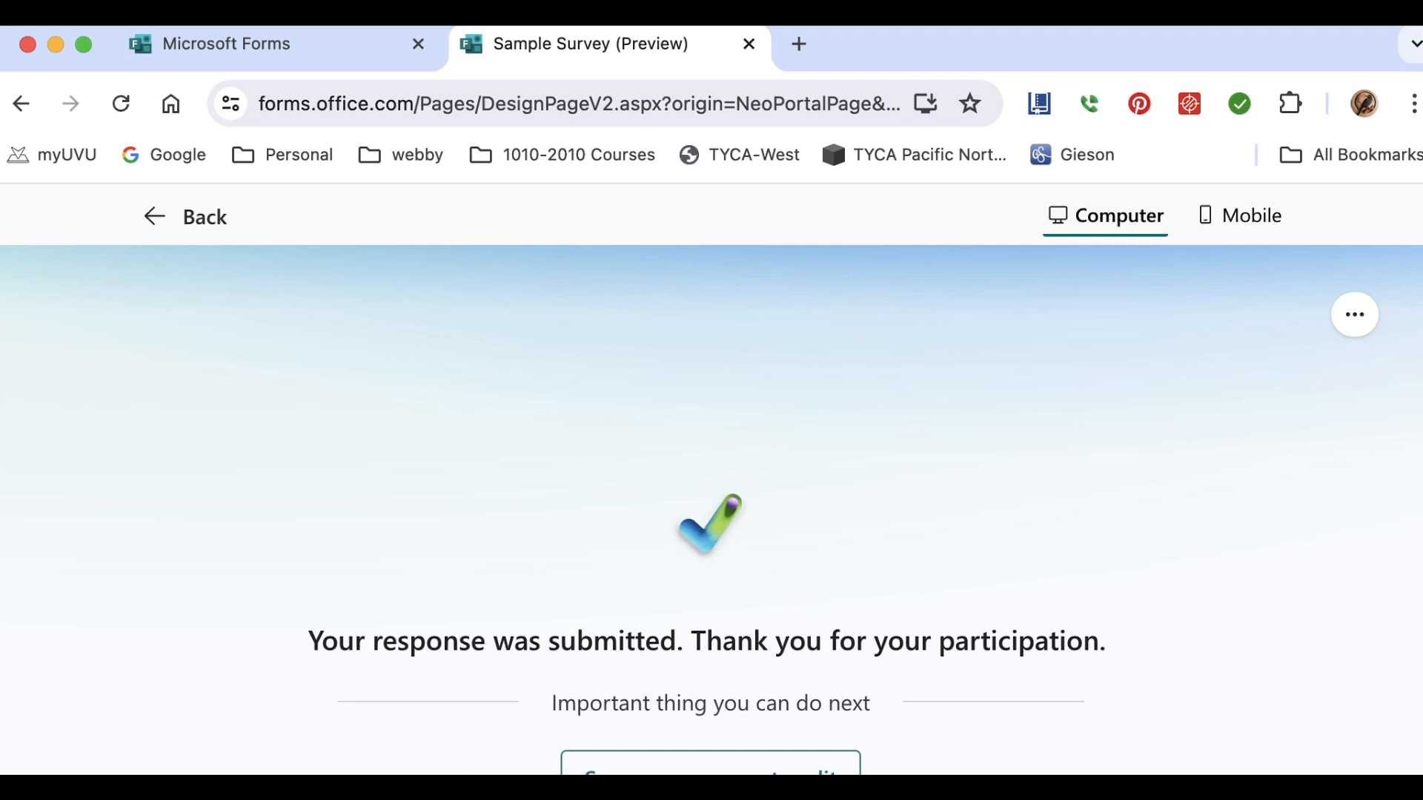
pyautogui.scroll(-1, 712, 511)
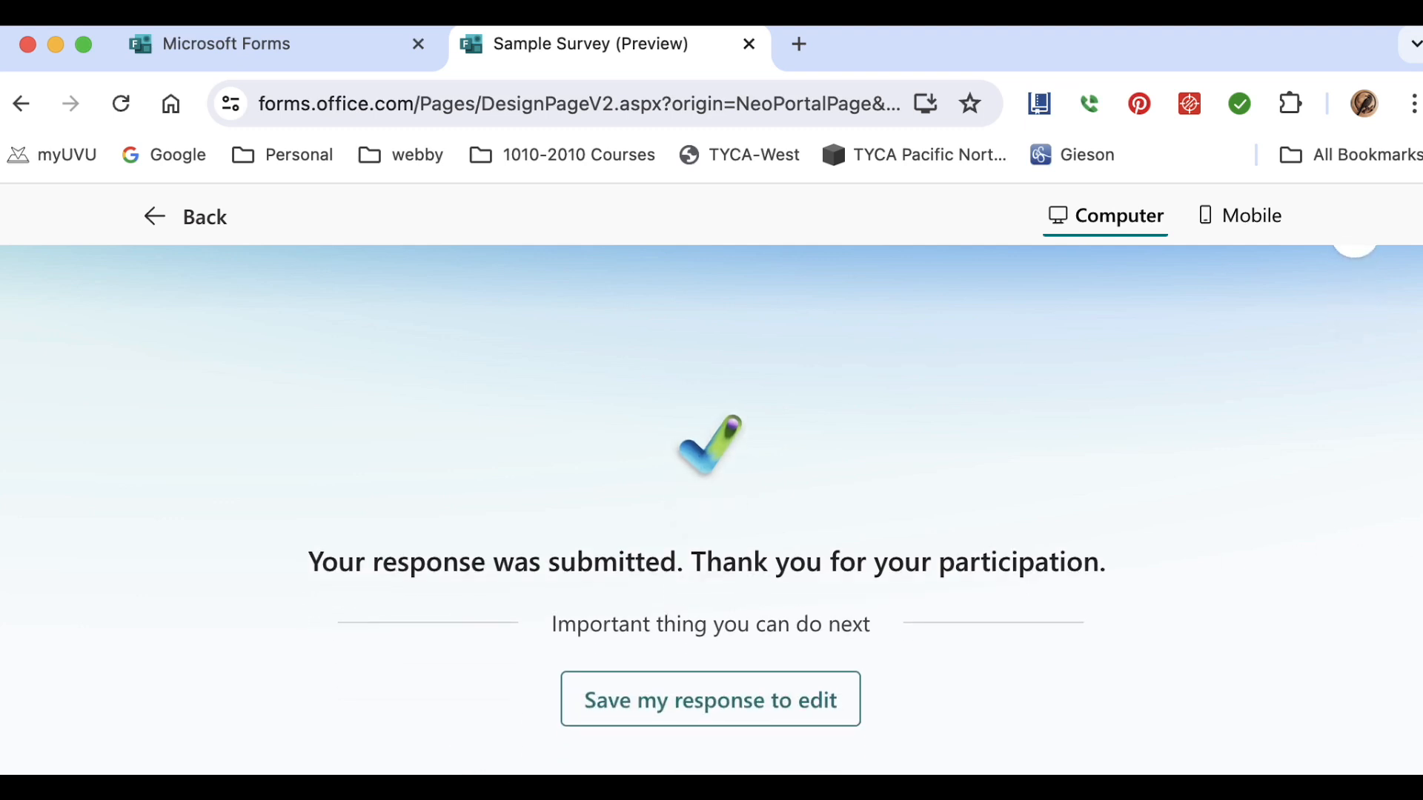
pyautogui.click(150, 234)
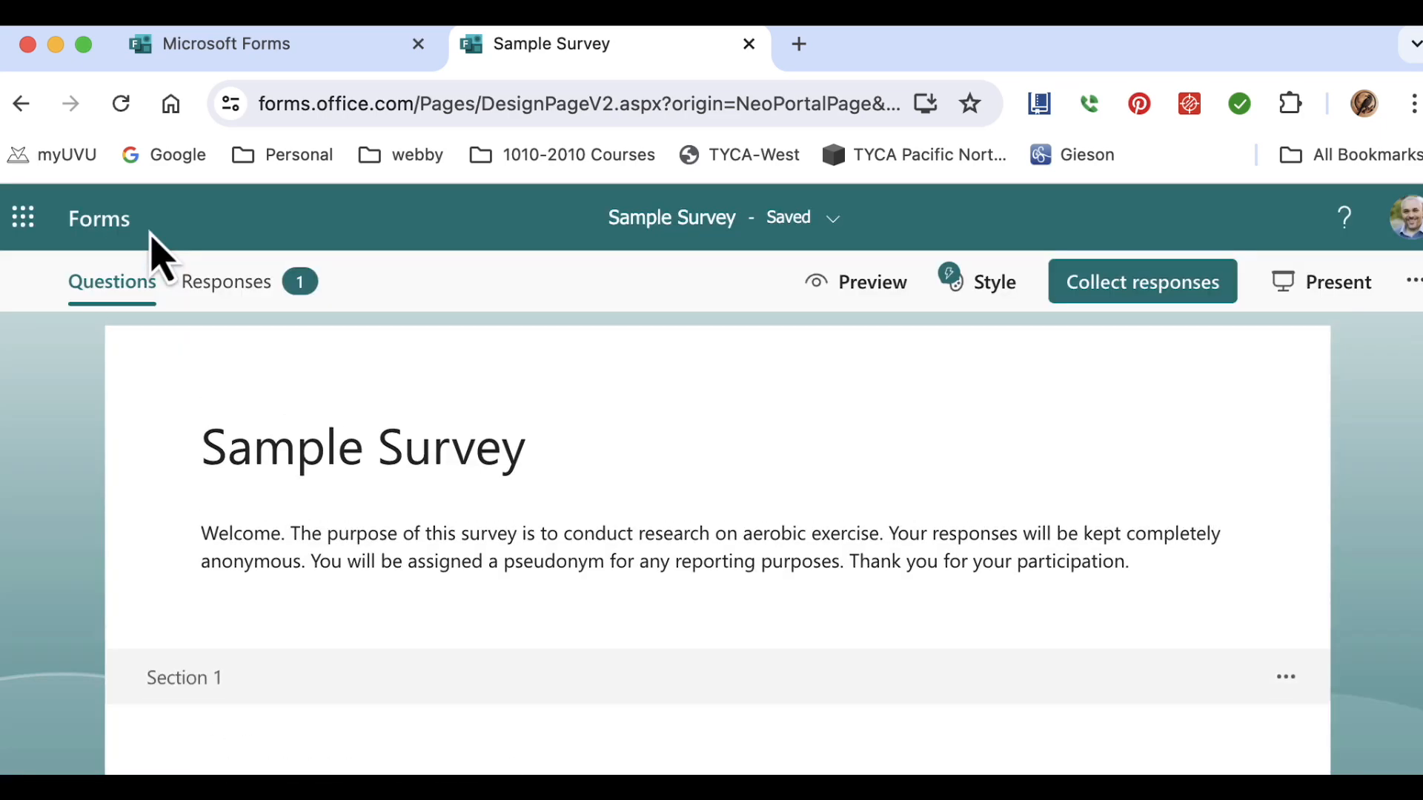
# - Open the survey's responses and examine the Excel export options and the results summary actions
pyautogui.click(279, 317)
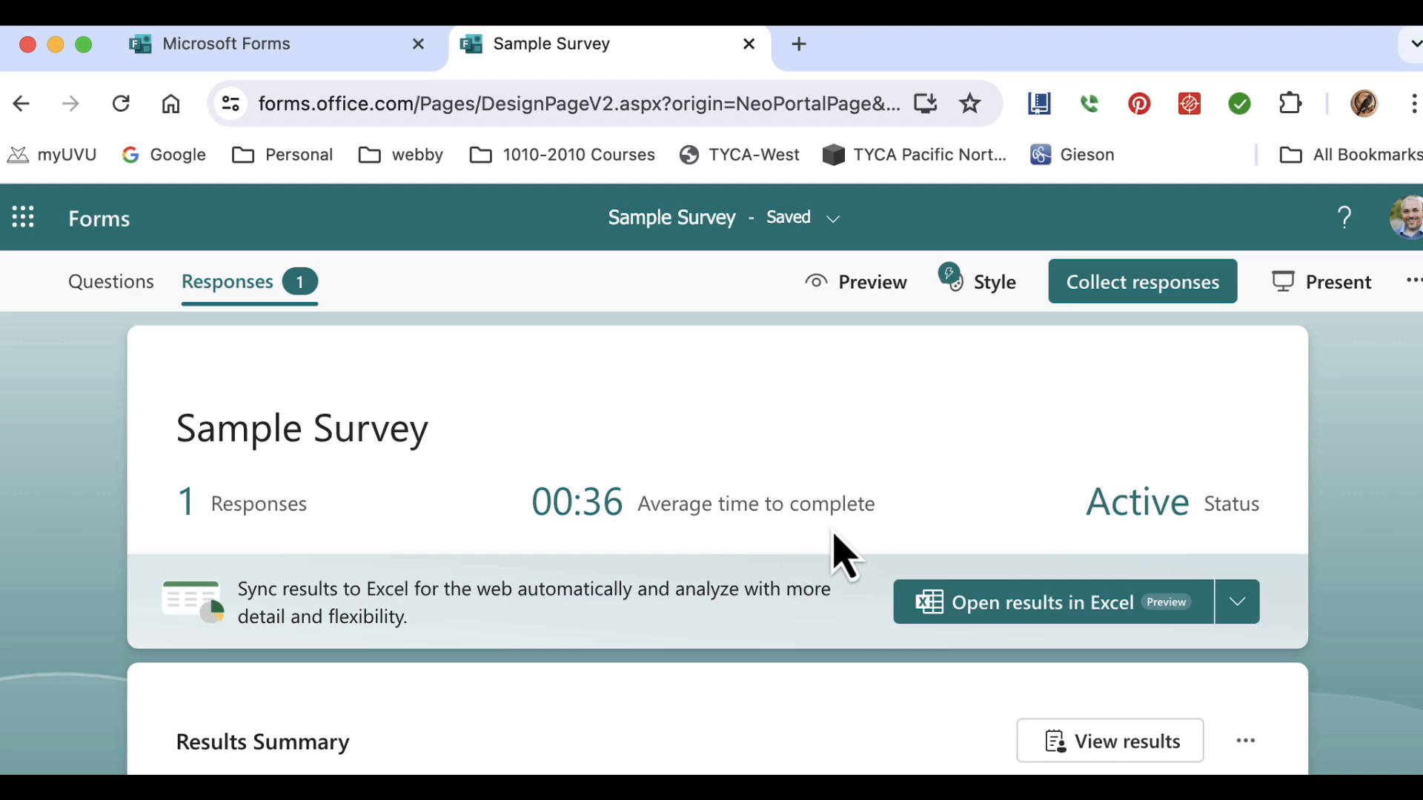
pyautogui.click(1239, 604)
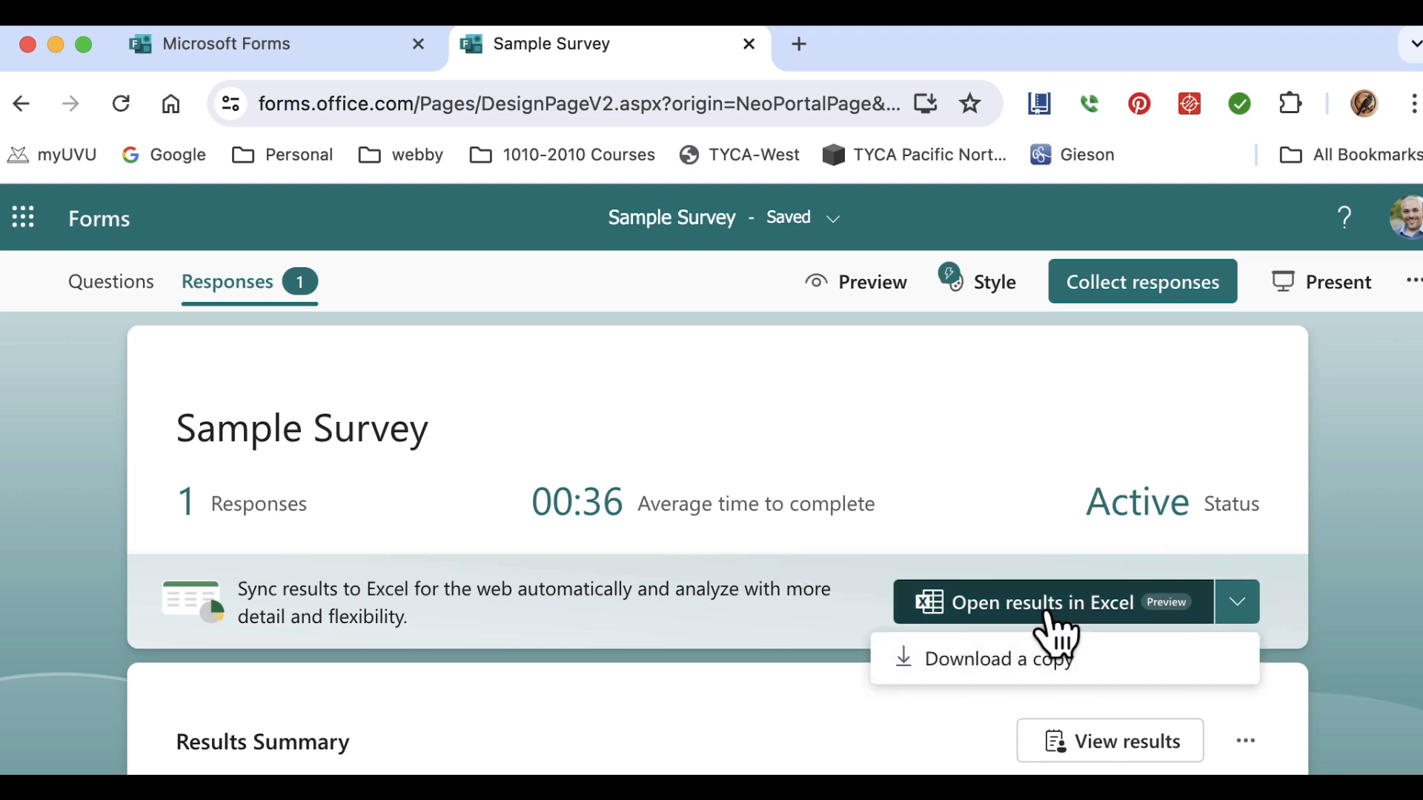
pyautogui.click(1039, 450)
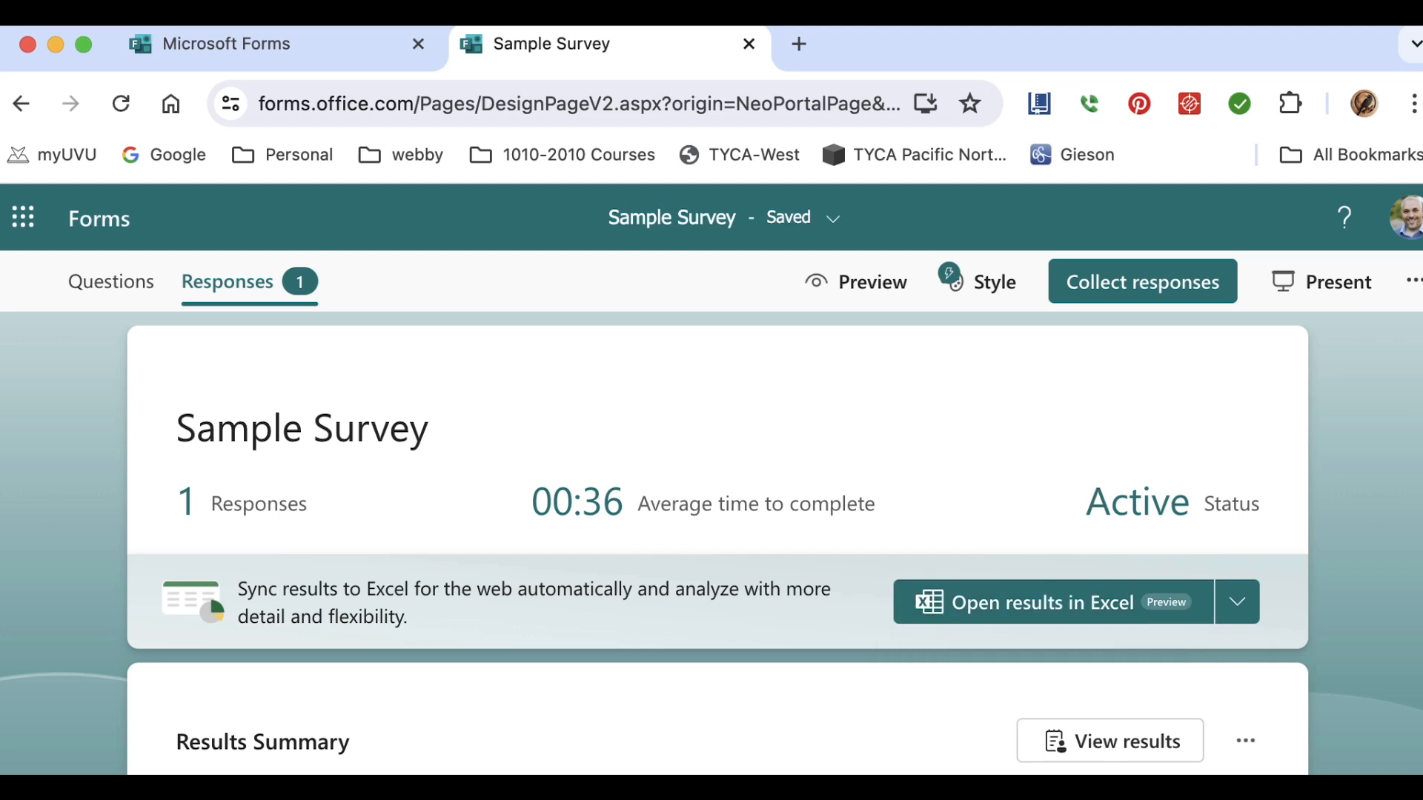
pyautogui.scroll(-5, 1191, 493)
pyautogui.scroll(1, 1191, 492)
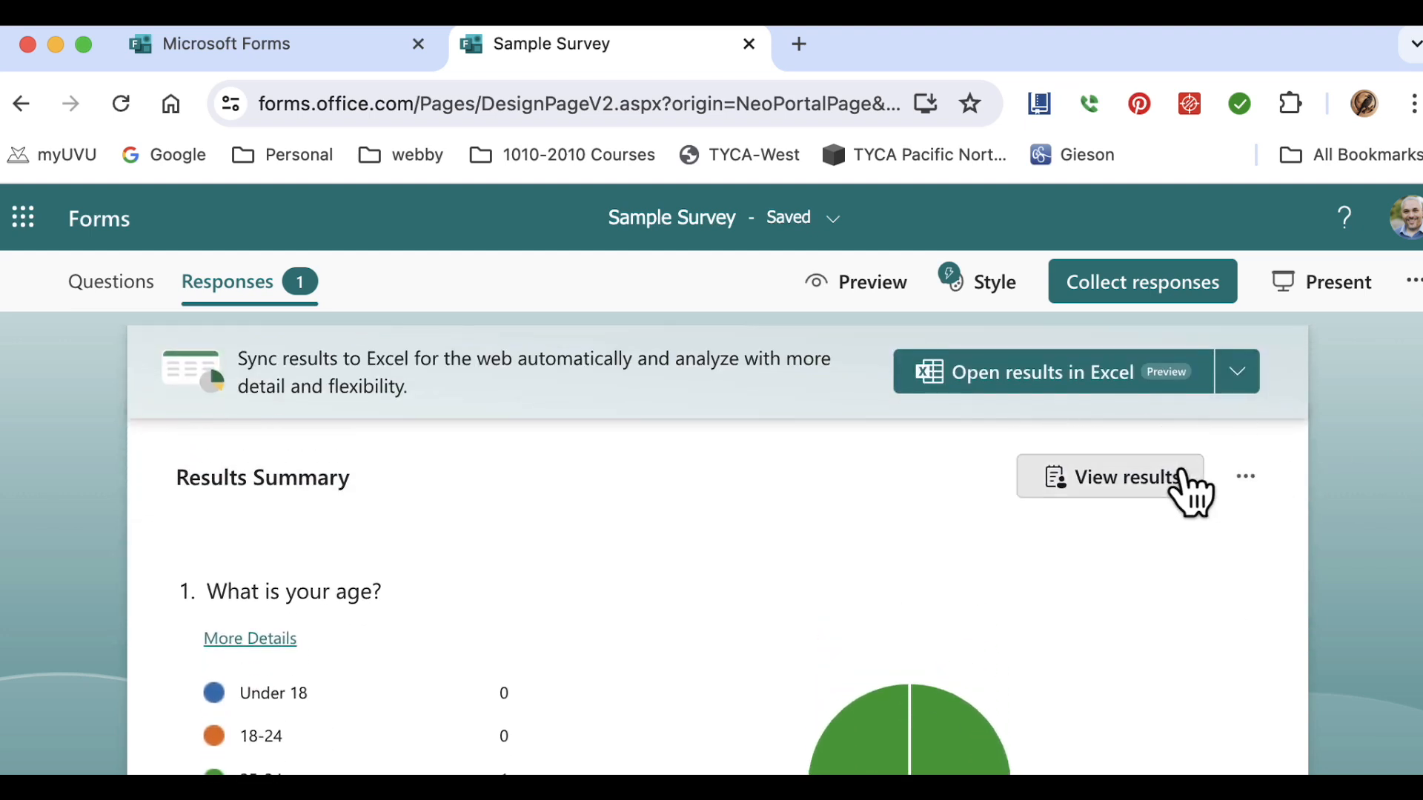
pyautogui.click(1245, 478)
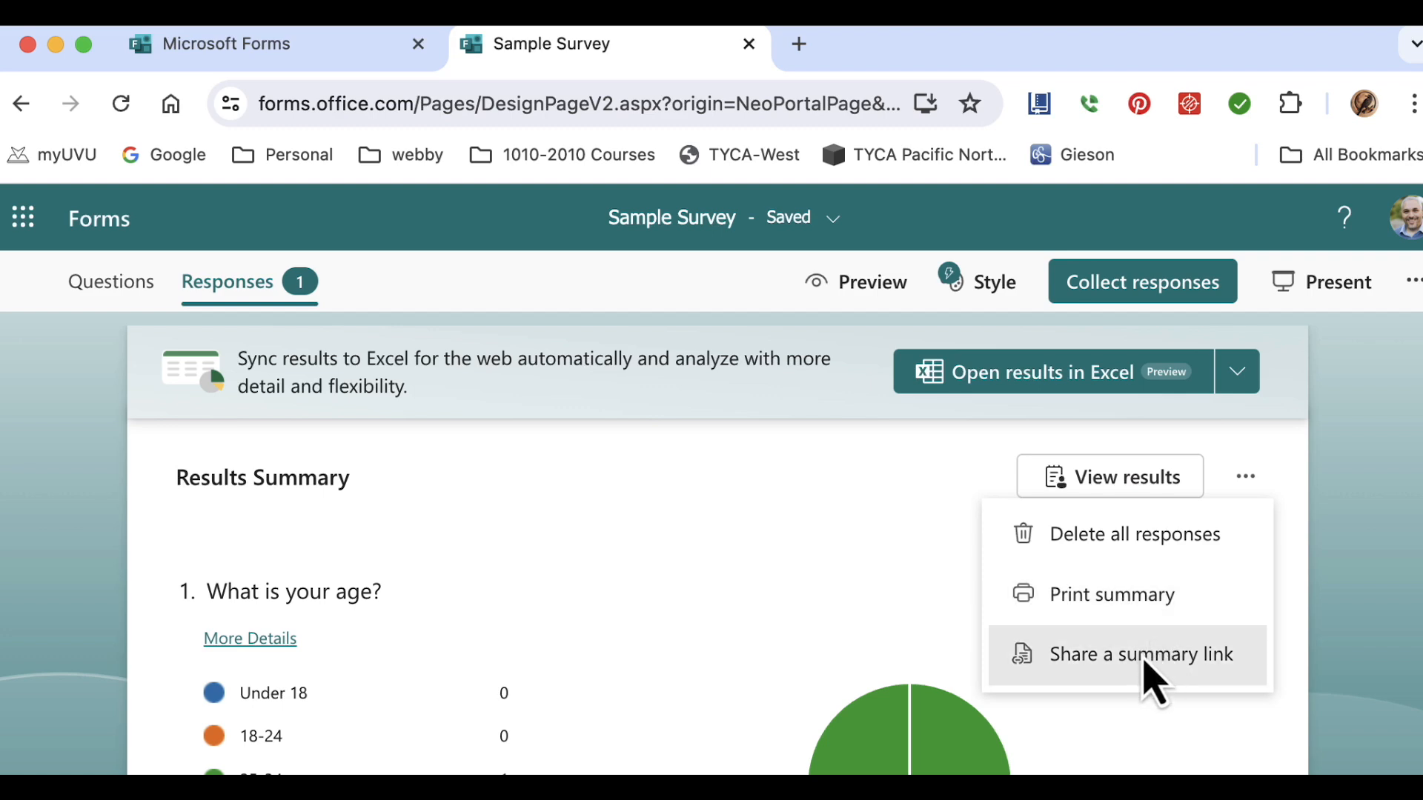
pyautogui.click(898, 573)
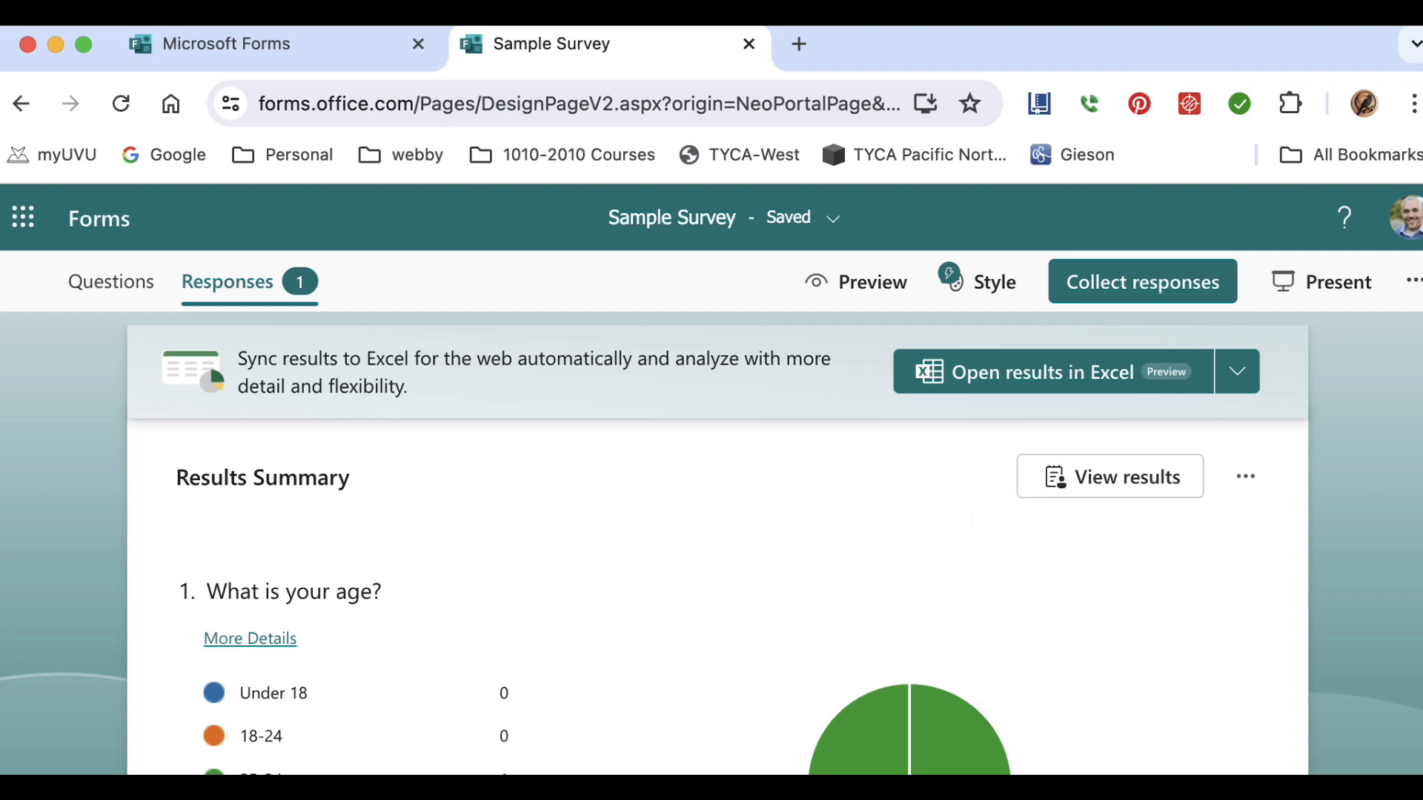
# - Review the summarized results of each question, from favorite aerobic activity through rating and ranking to interest in activities
pyautogui.scroll(-10, 1419, 567)
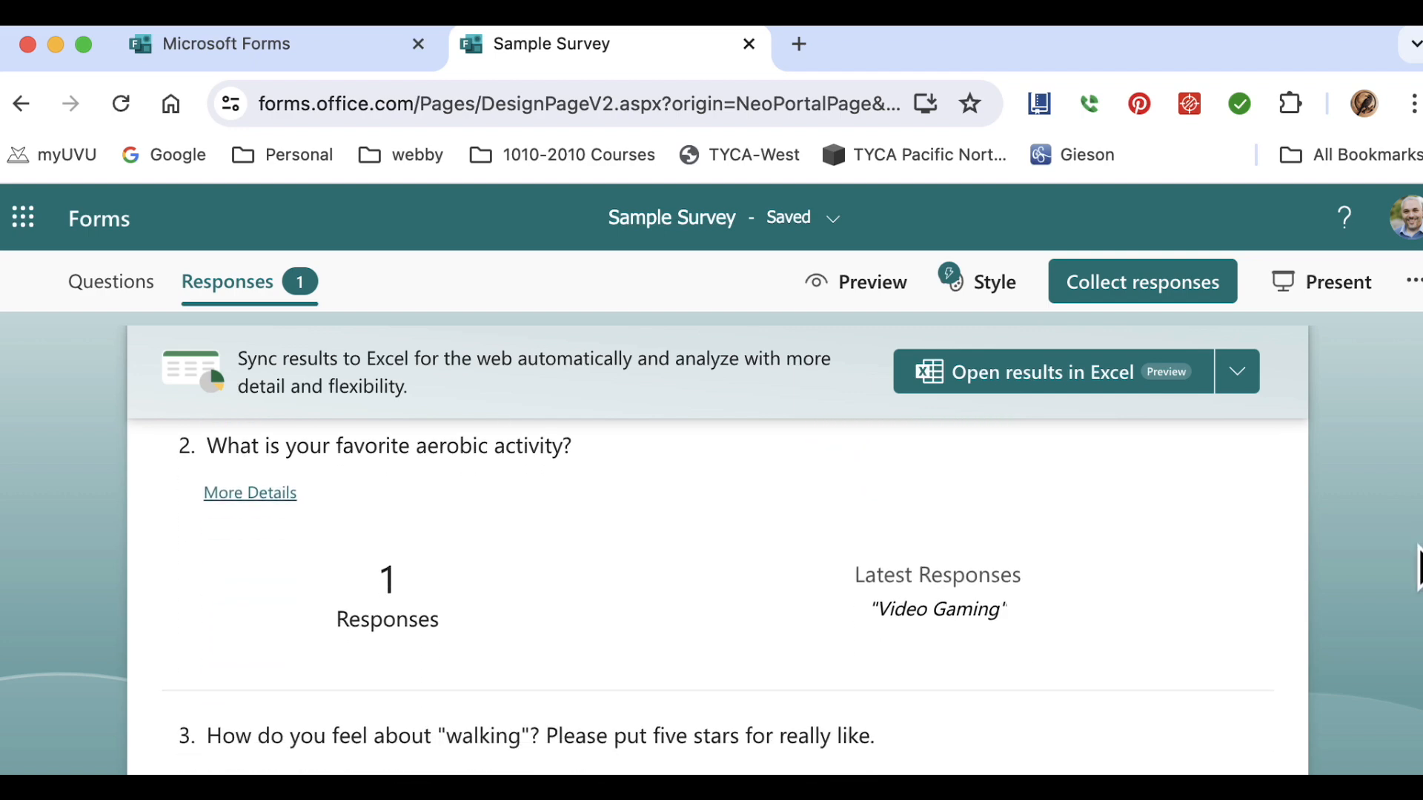
pyautogui.scroll(-6, 1420, 567)
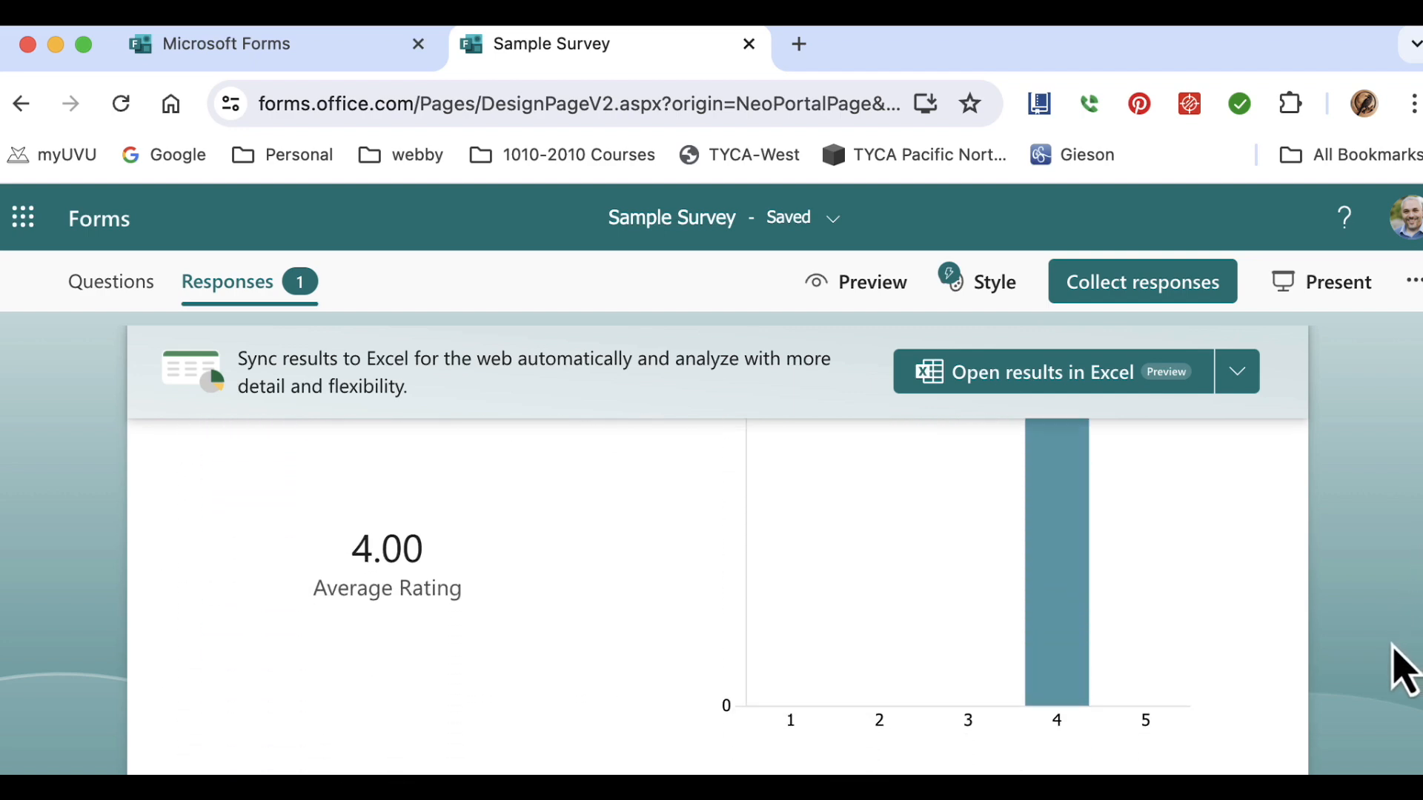
pyautogui.scroll(-7, 1398, 667)
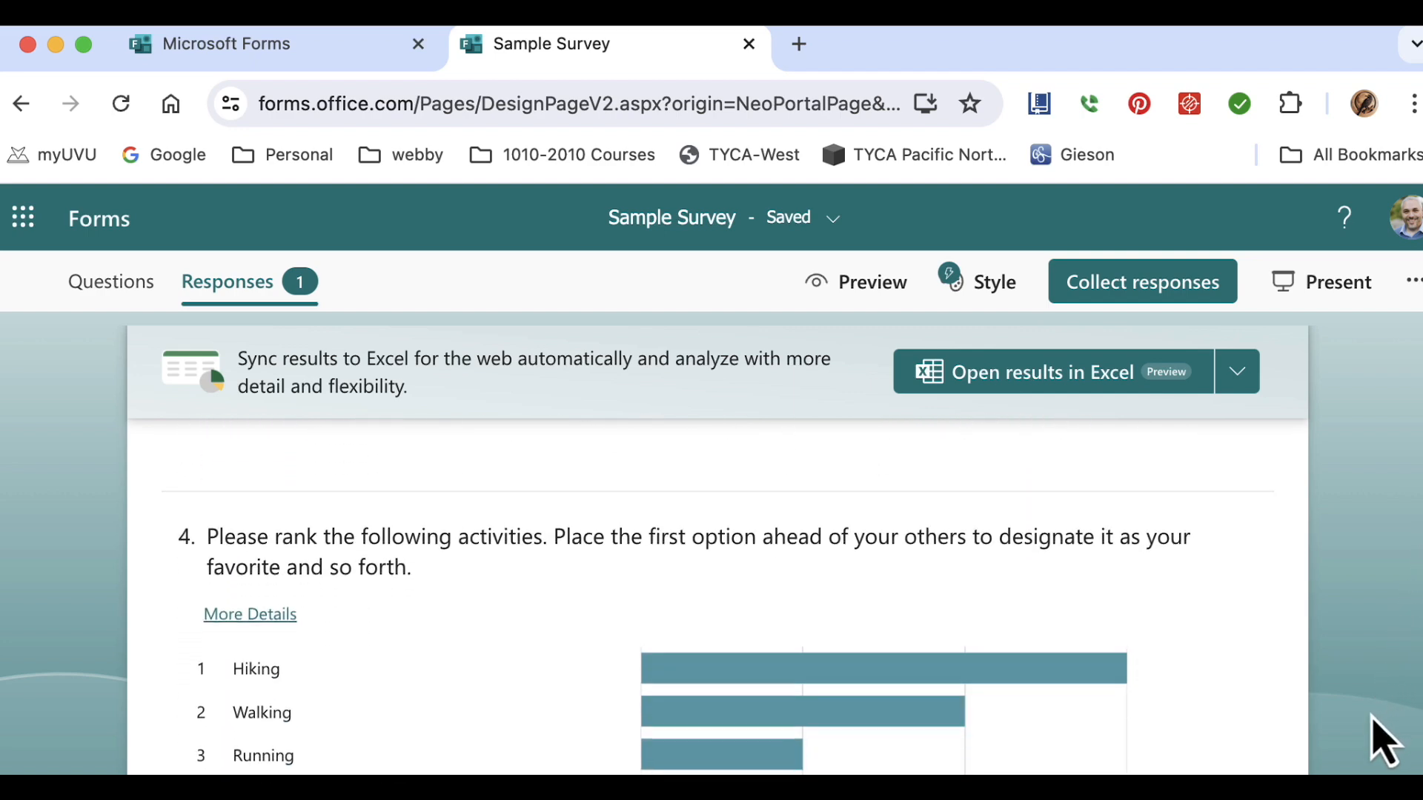
pyautogui.scroll(1, 1378, 752)
pyautogui.scroll(-5, 1370, 741)
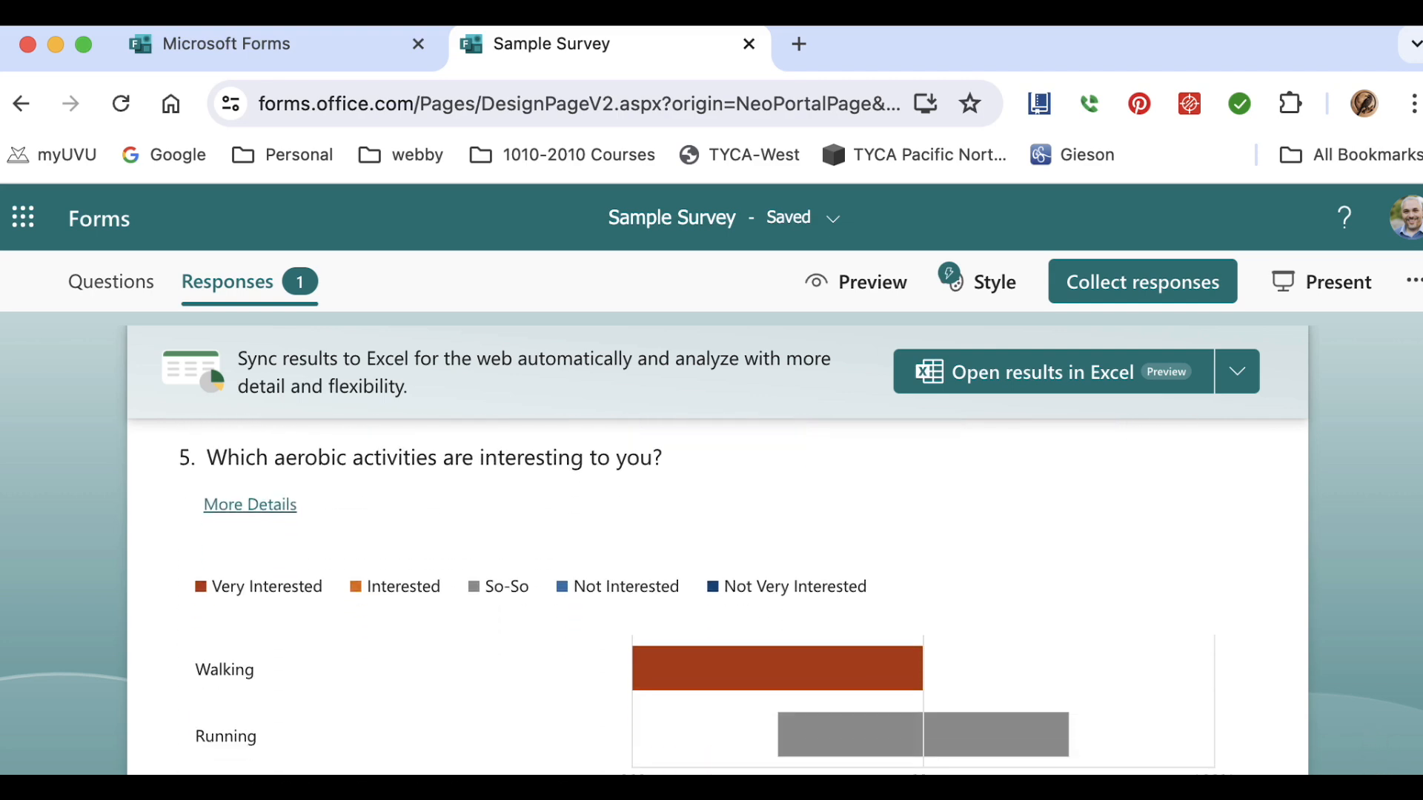
pyautogui.scroll(15, 1372, 744)
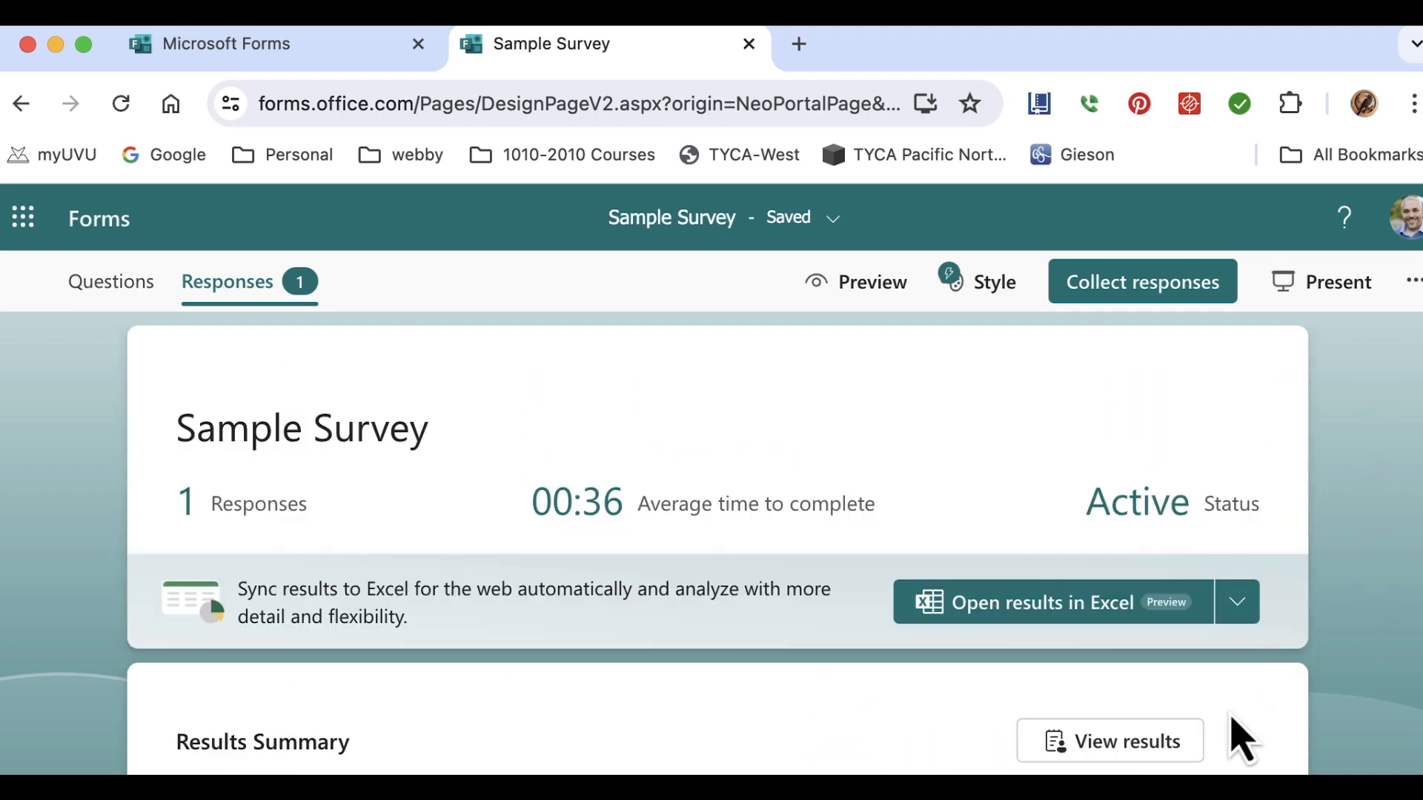
# - Delete all responses to the survey and return to its questions
pyautogui.click(1245, 741)
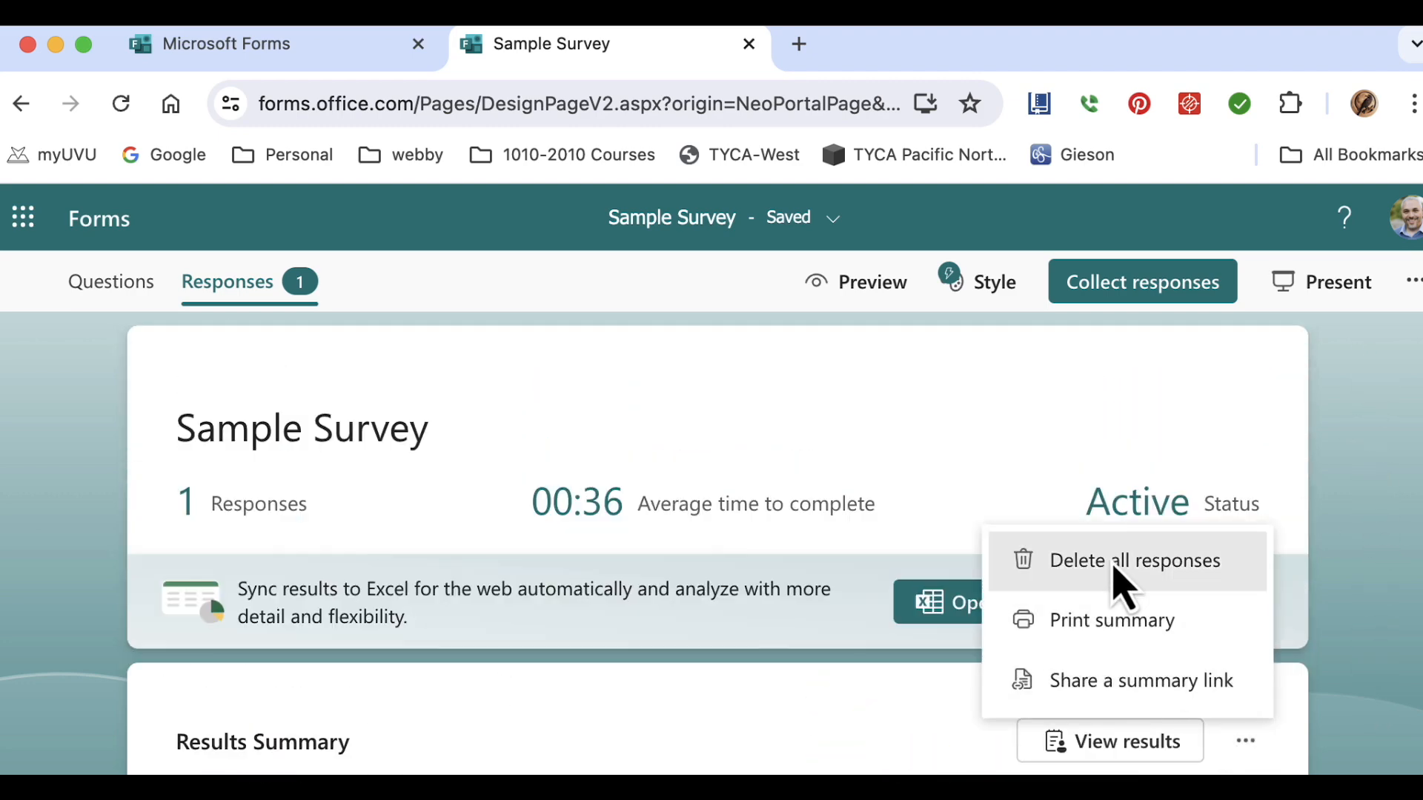
pyautogui.click(1080, 561)
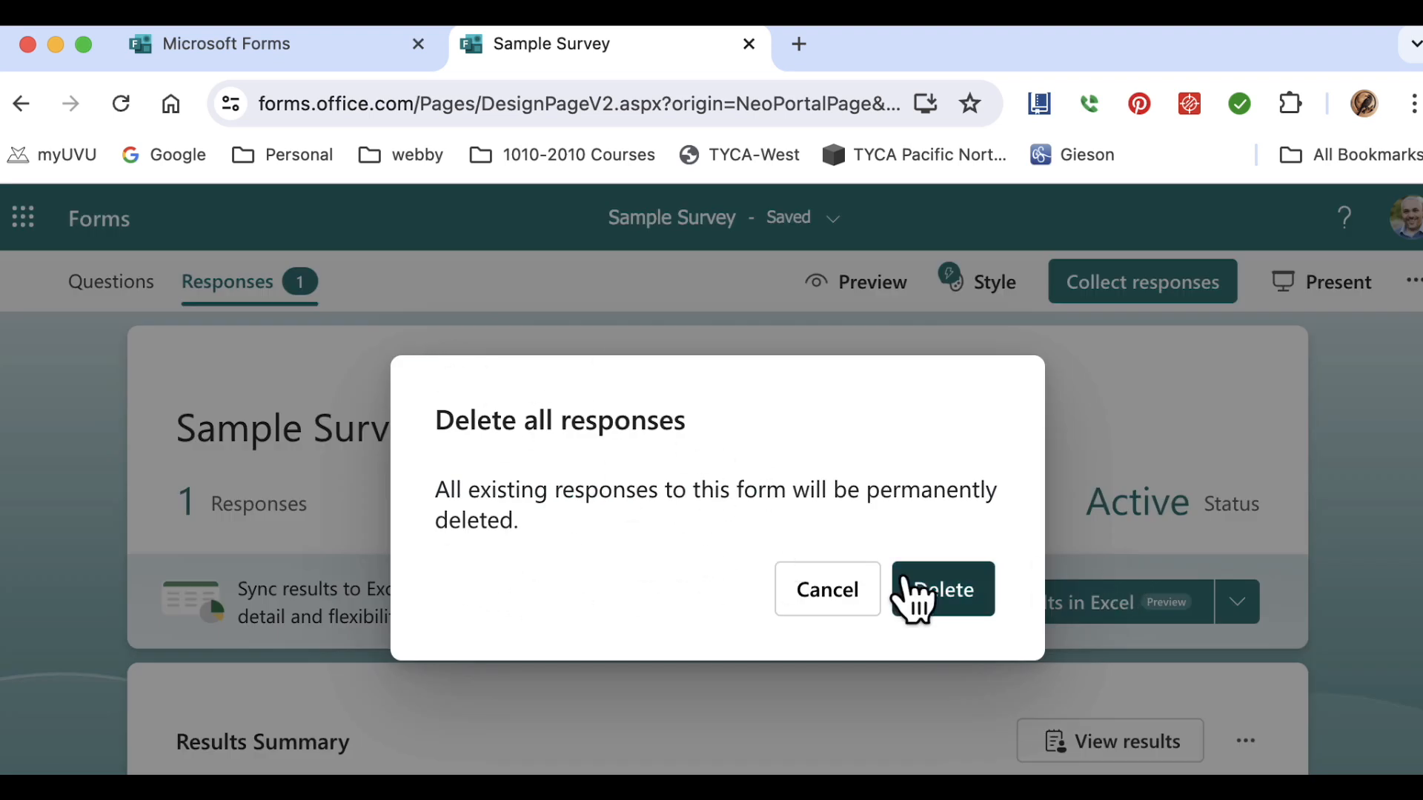
pyautogui.click(911, 594)
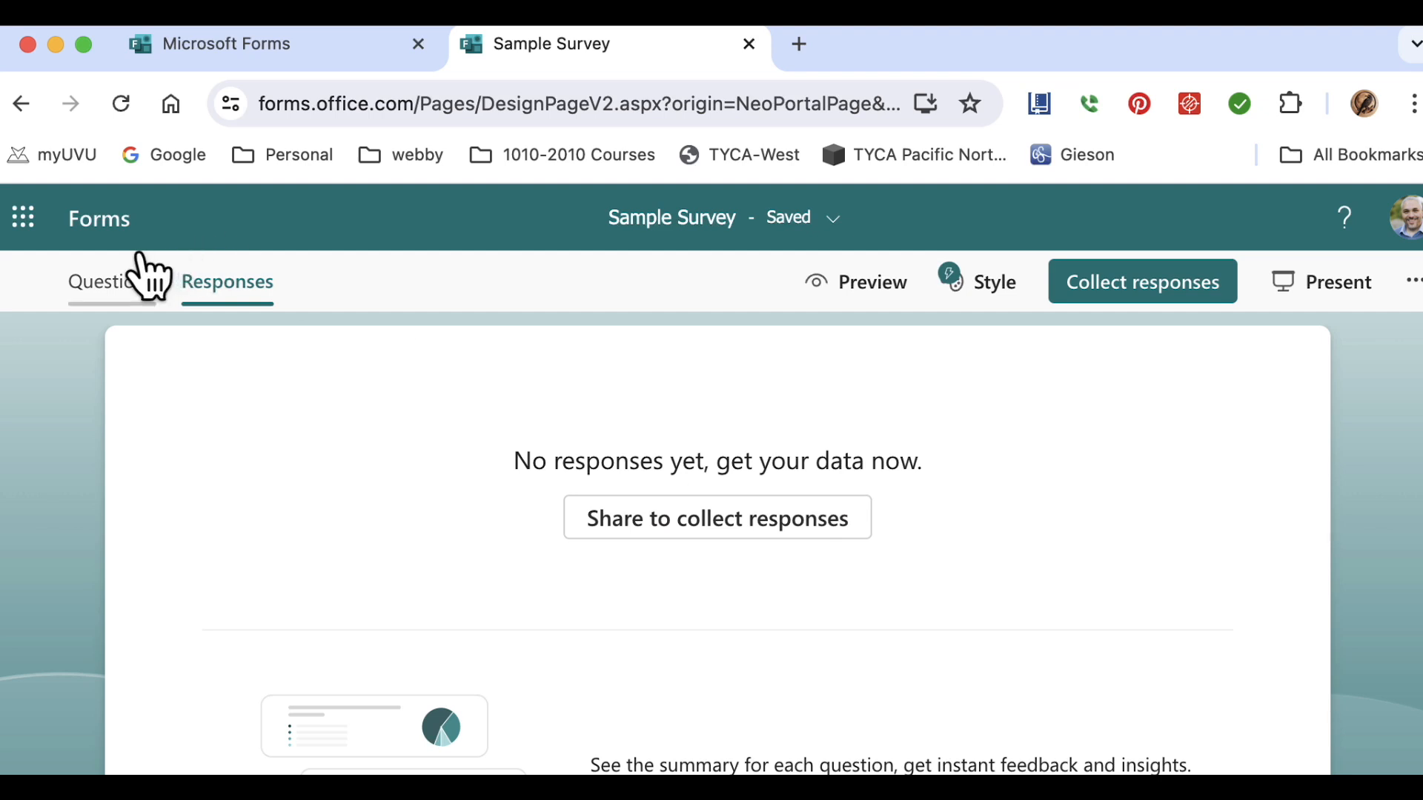
pyautogui.click(131, 302)
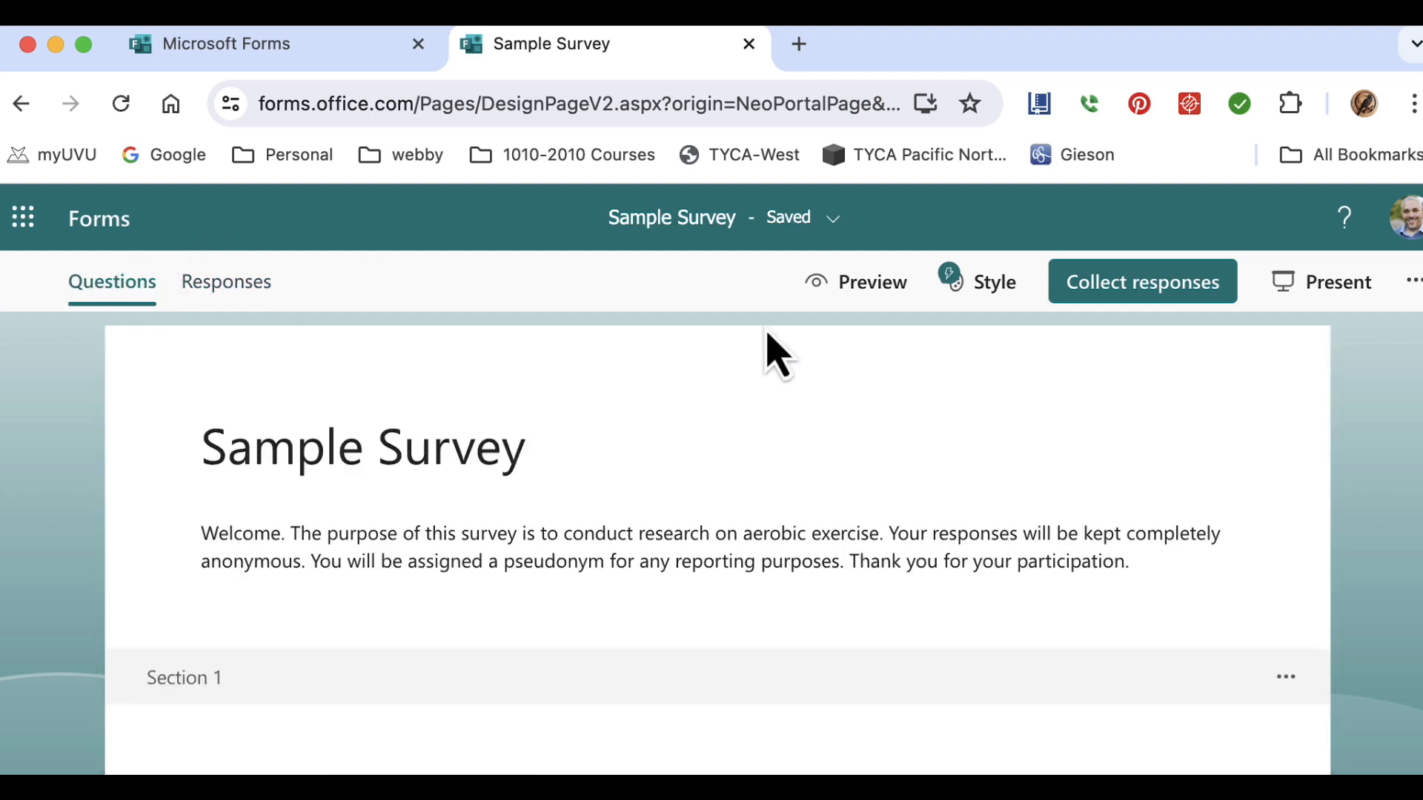
# - Shorten the URL of the survey's response collection link and display the survey's QR code
pyautogui.click(1132, 291)
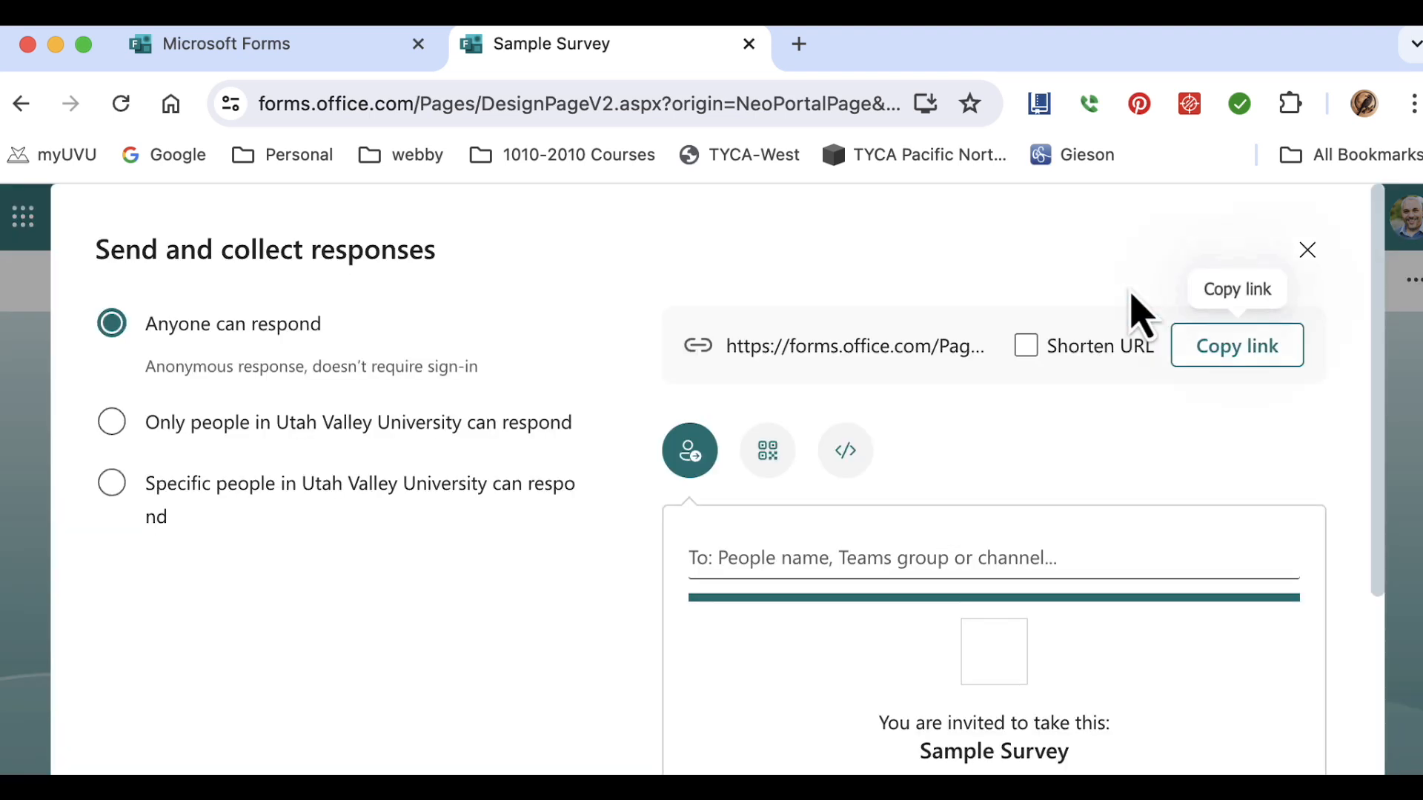
pyautogui.click(839, 342)
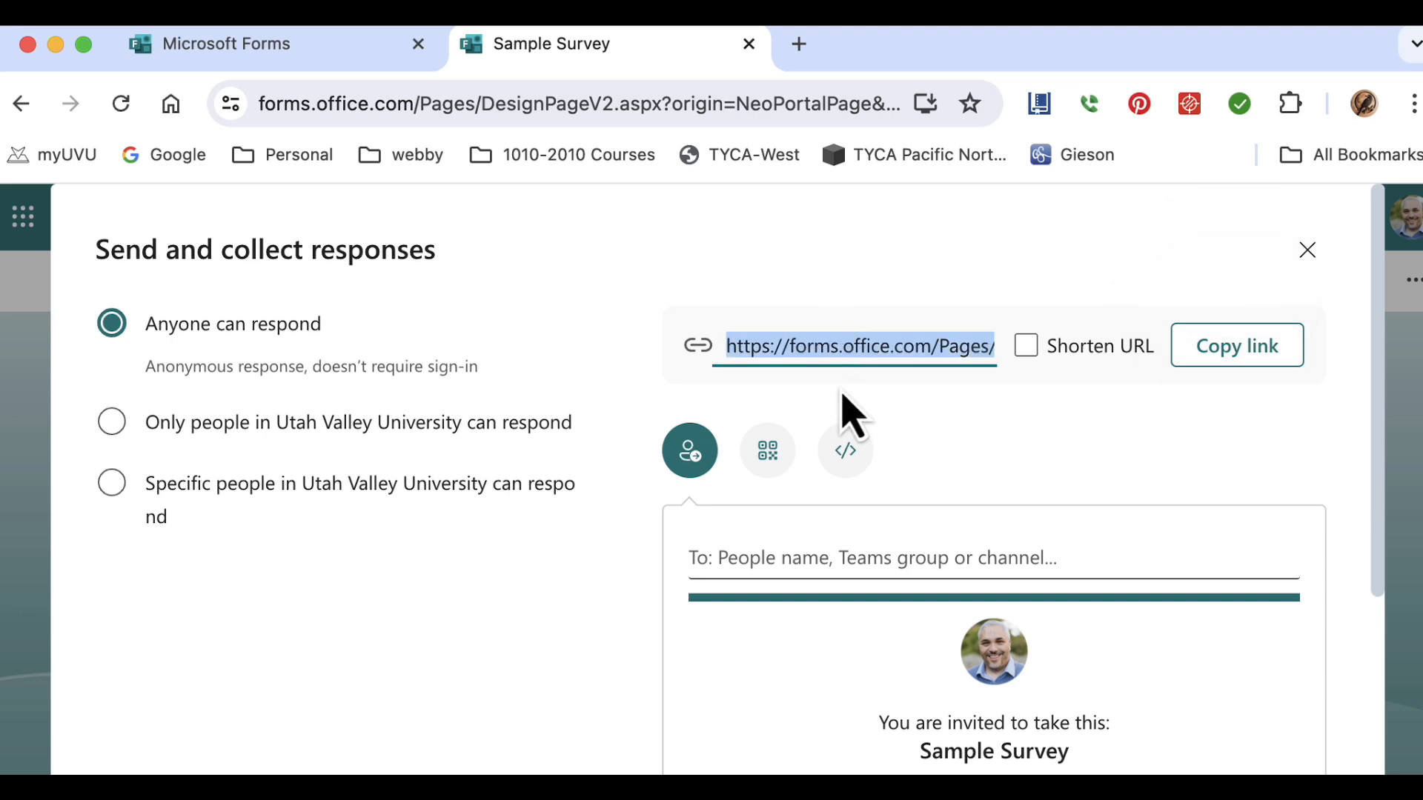
pyautogui.click(1036, 358)
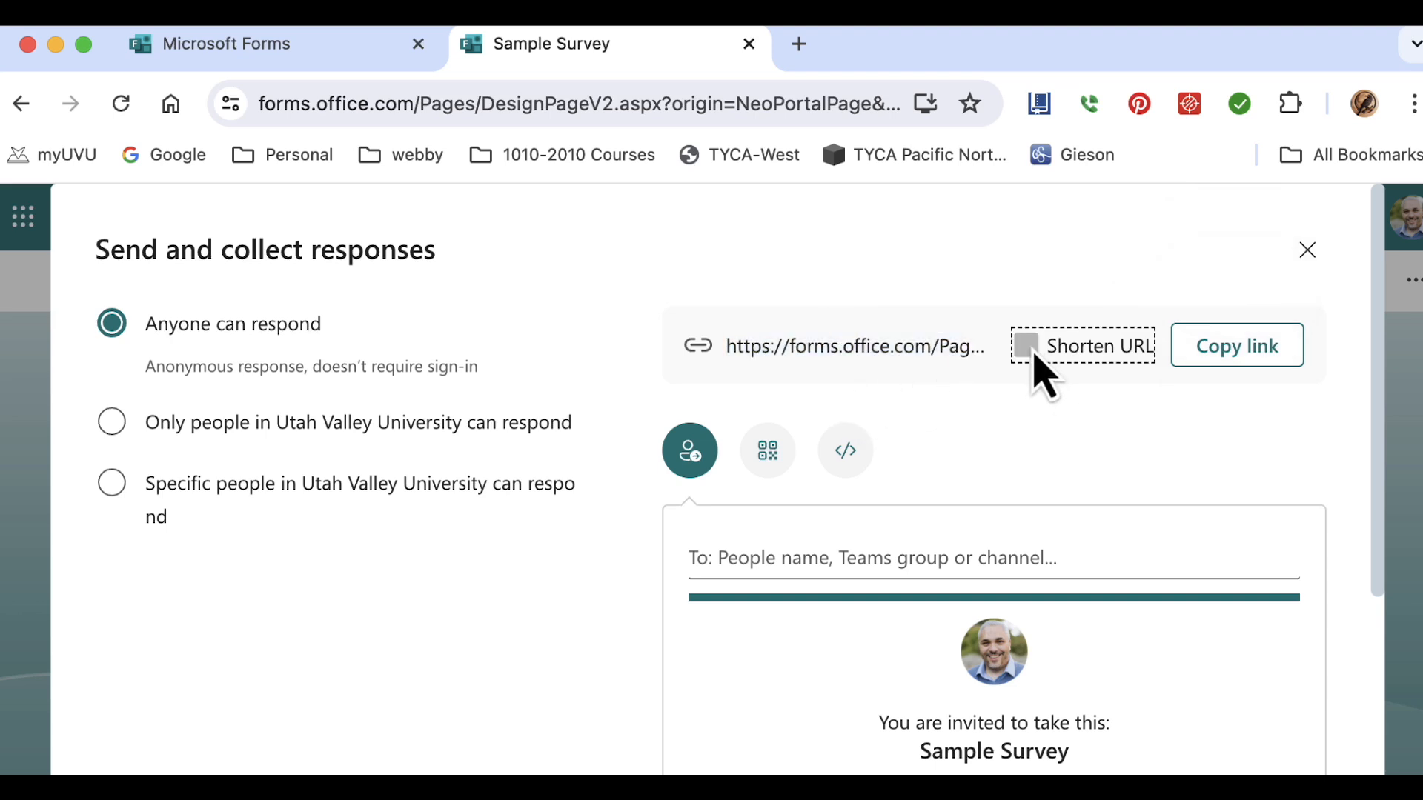
pyautogui.click(876, 348)
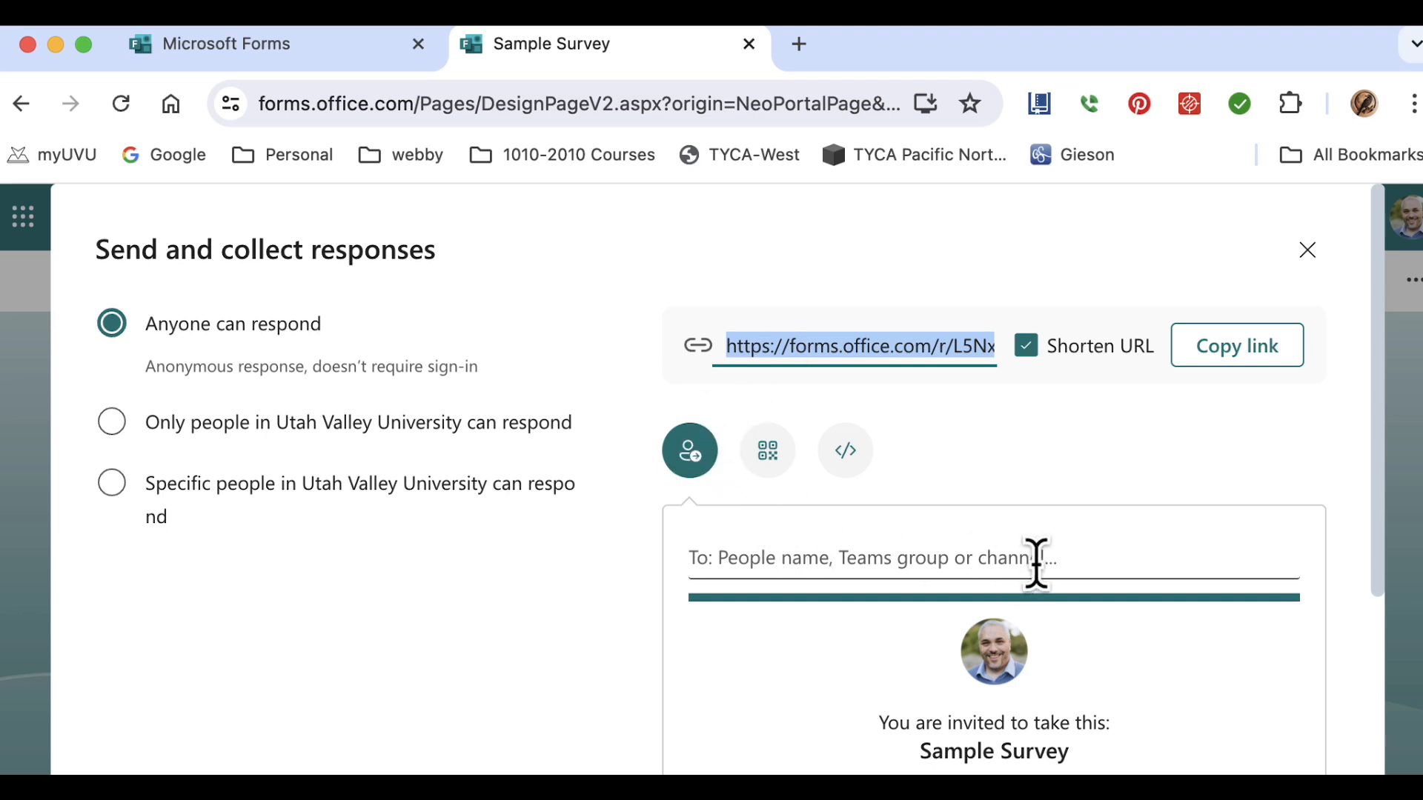
pyautogui.click(794, 482)
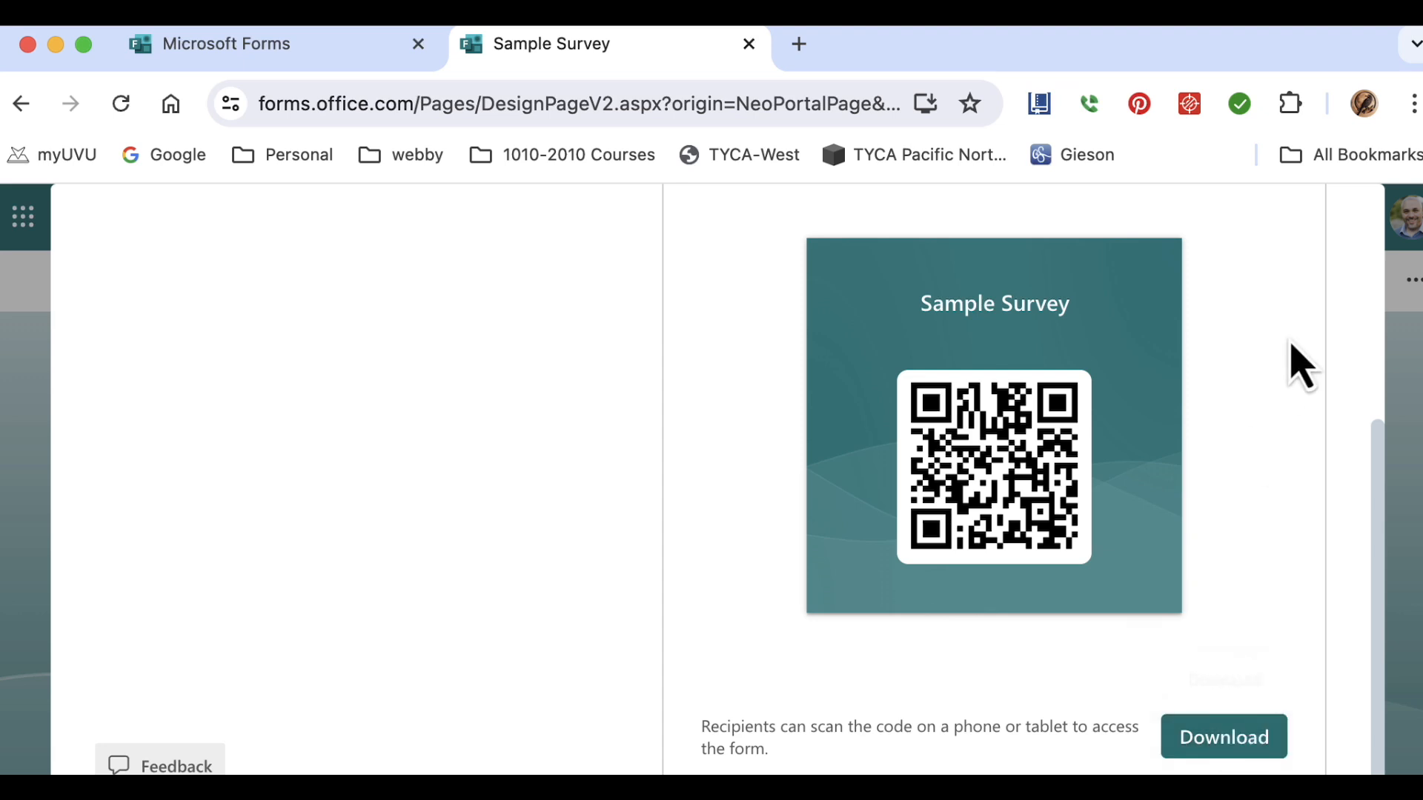
pyautogui.moveTo(1377, 454); pyautogui.dragTo(1364, 198)
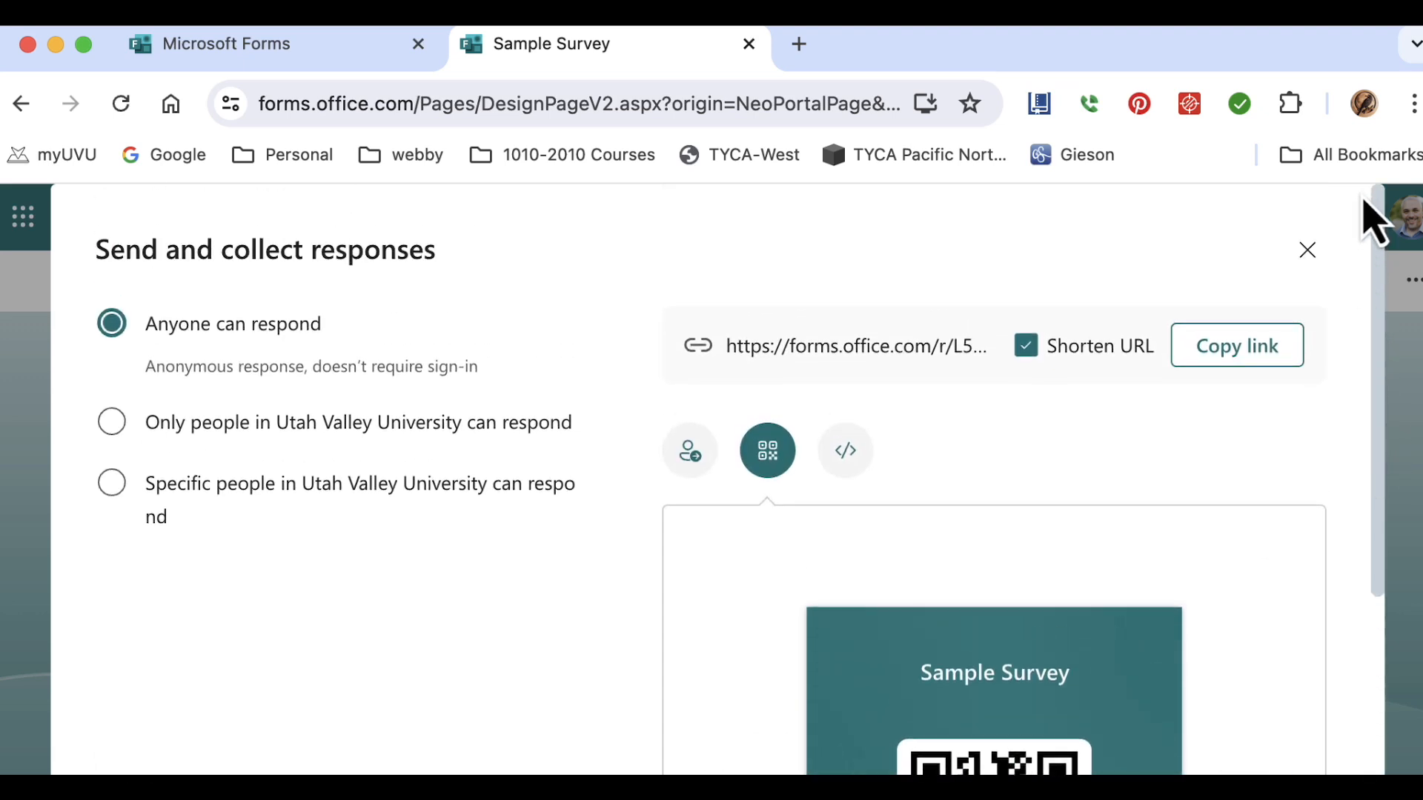
# - Copy the survey's embed code for a webpage or Sway and close the response collection settings
pyautogui.click(854, 456)
pyautogui.click(716, 642)
pyautogui.moveTo(716, 641); pyautogui.dragTo(1360, 693)
pyautogui.click(1253, 716)
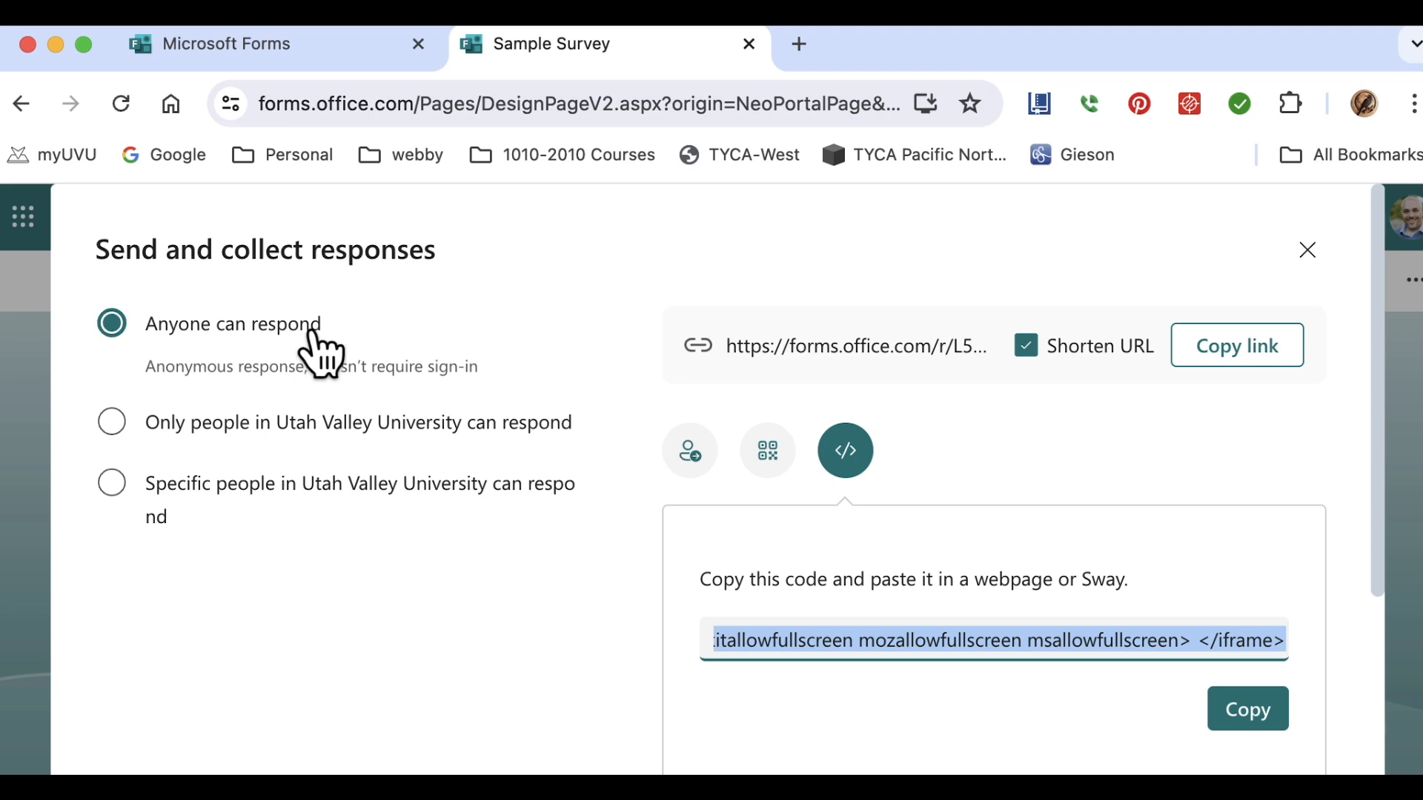
pyautogui.click(1307, 250)
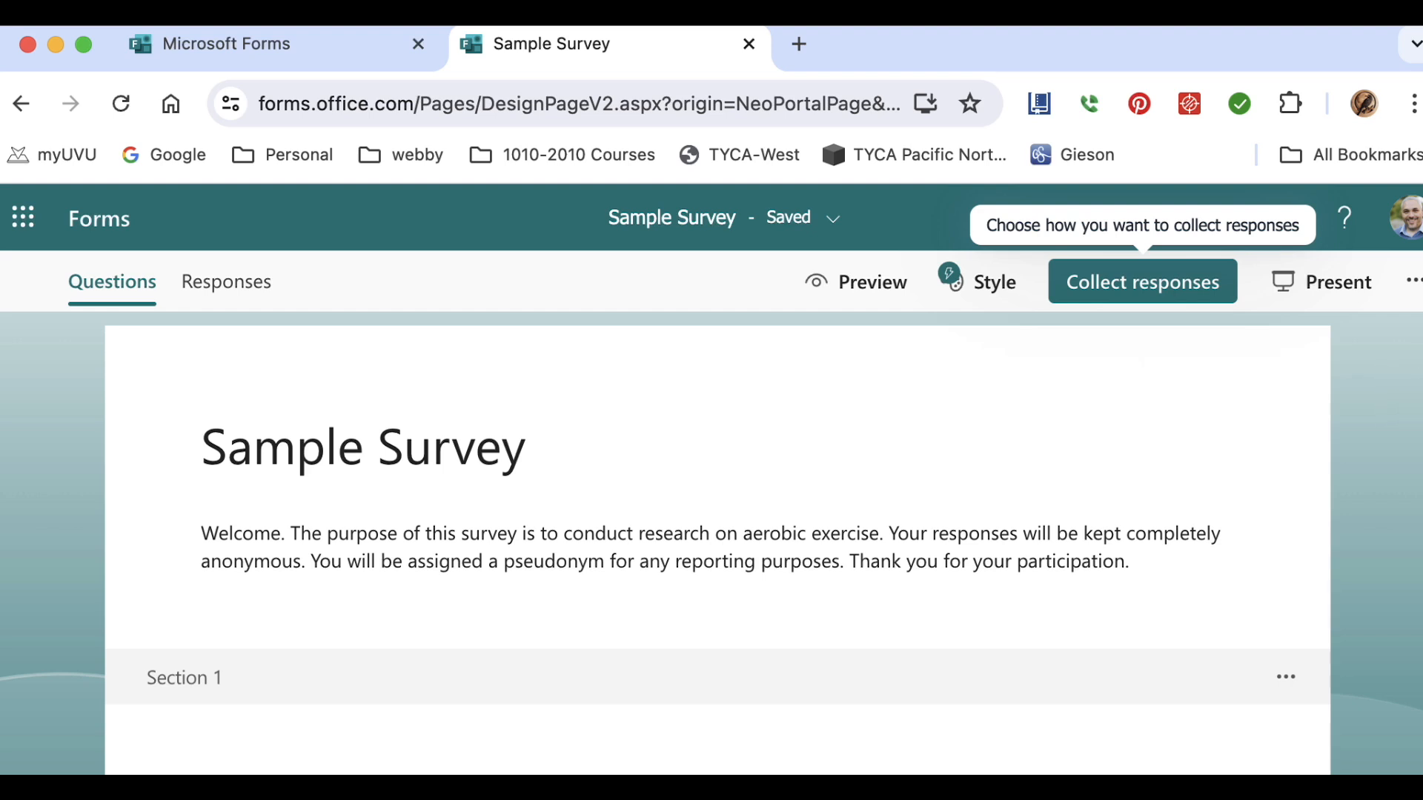
pyautogui.click(1053, 4)
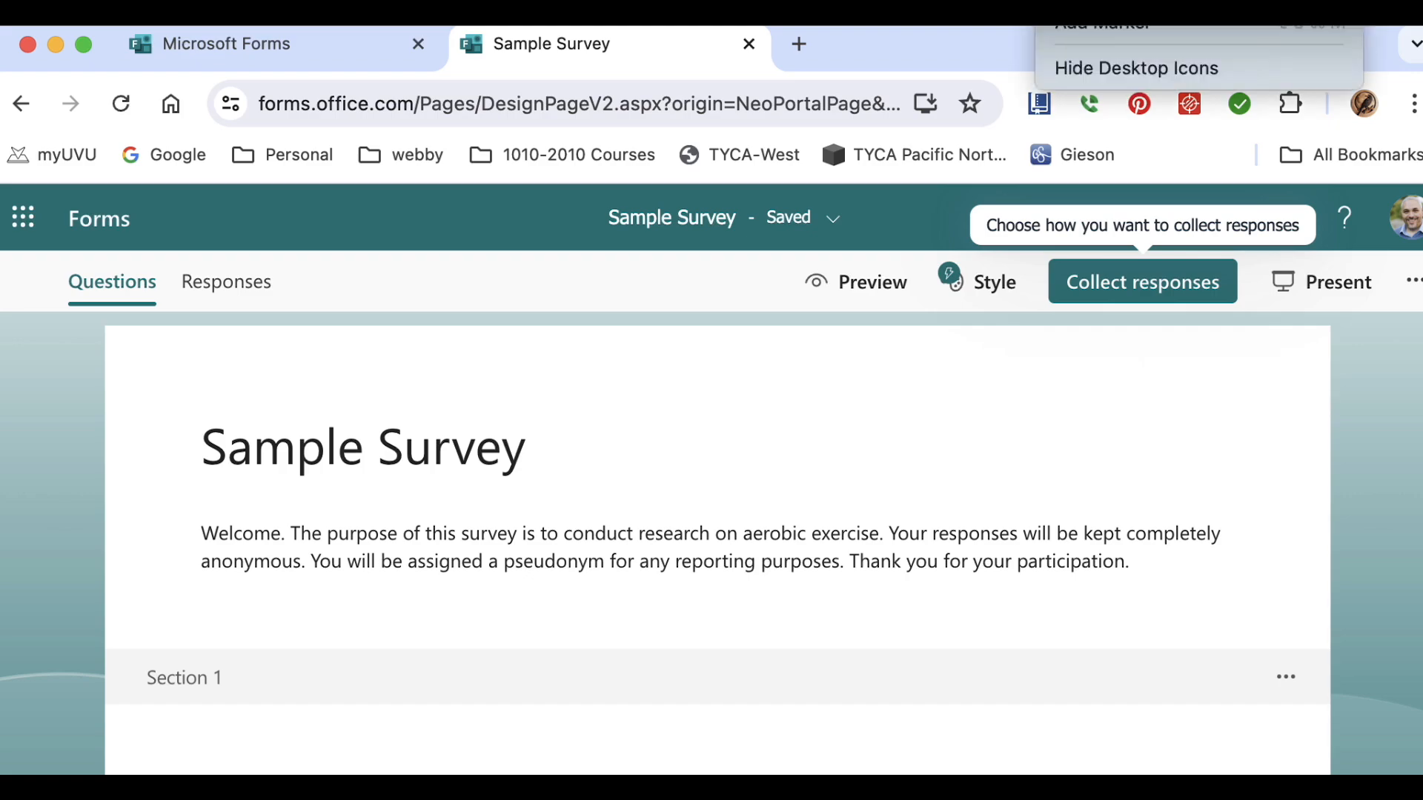